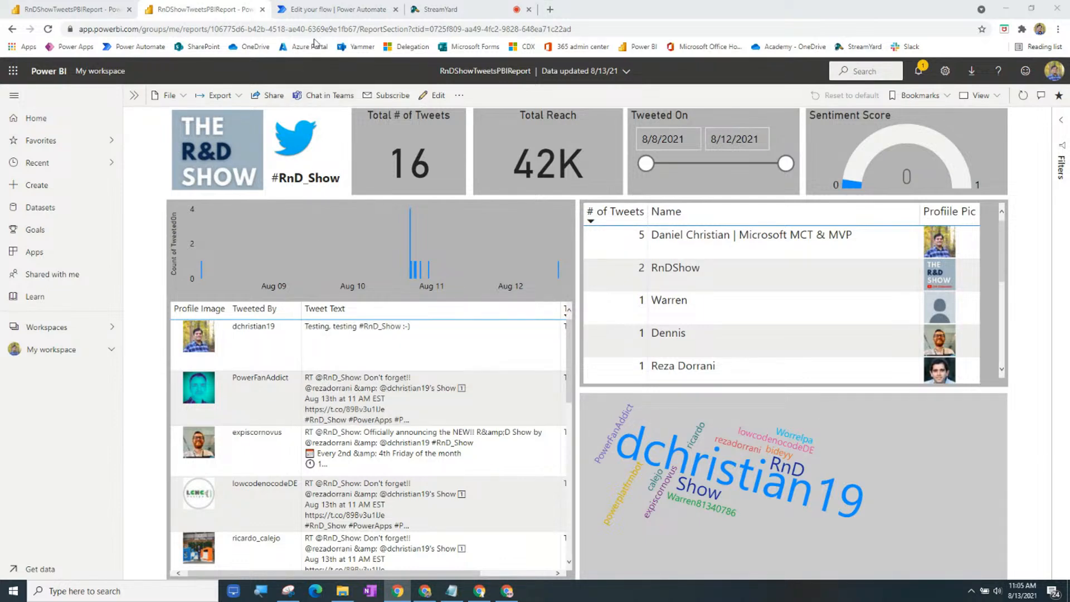
Step: Switch to the RnD Show Tweets flow in Power Automate and review its tweet trigger and Insert row (V2) action settings
click(312, 9)
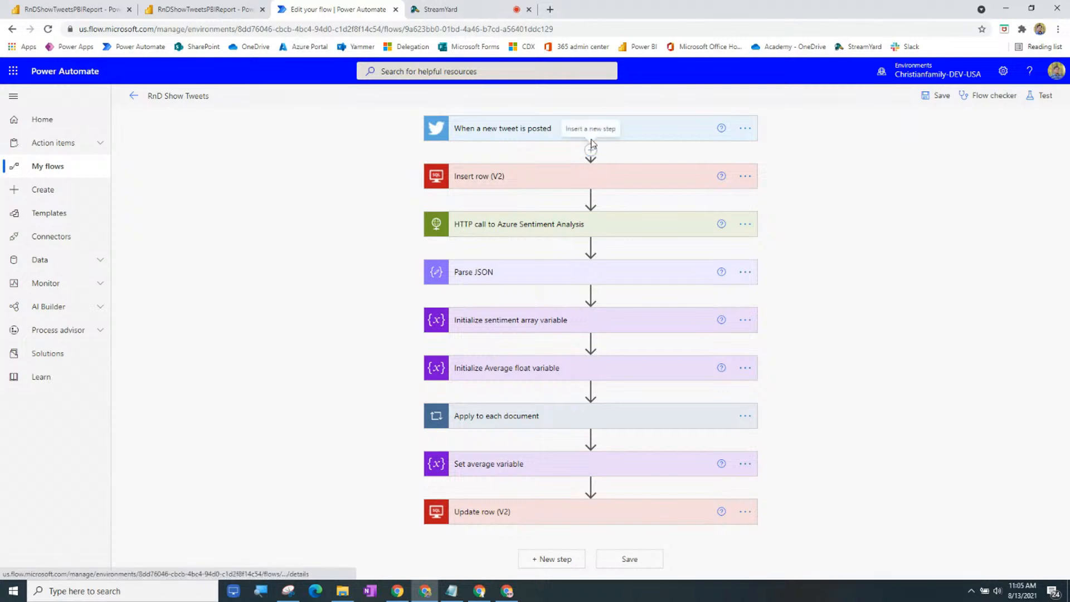
click(546, 130)
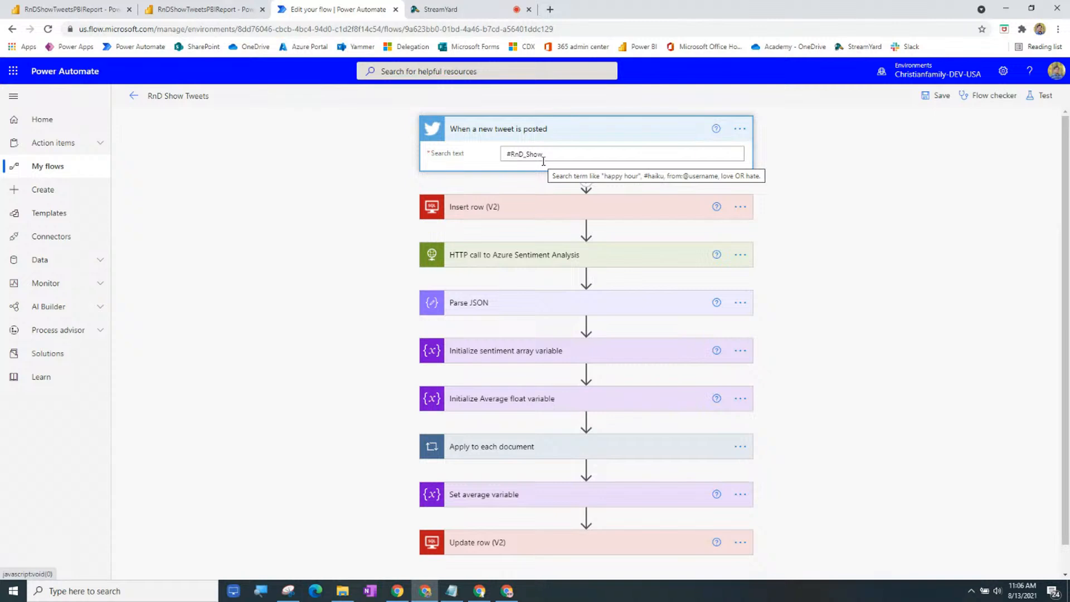
click(500, 210)
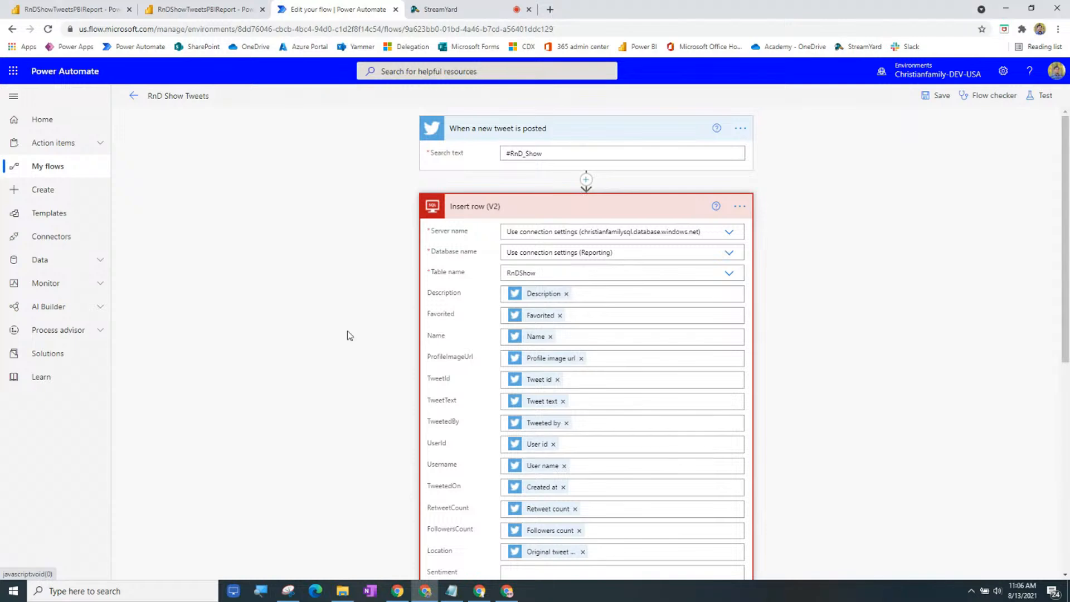
scroll(350, 335, down, 1)
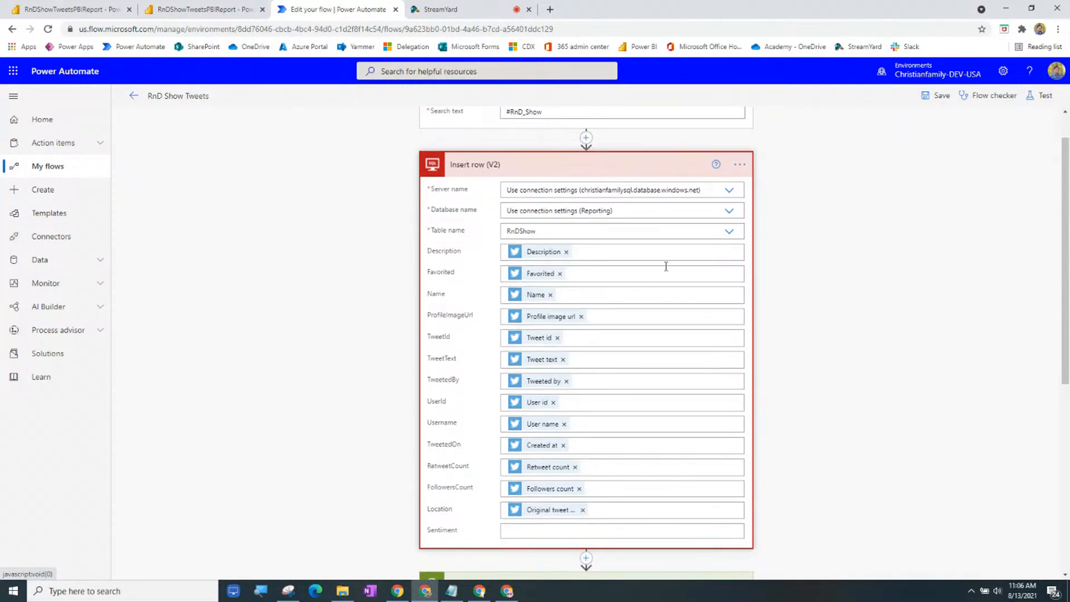
click(629, 169)
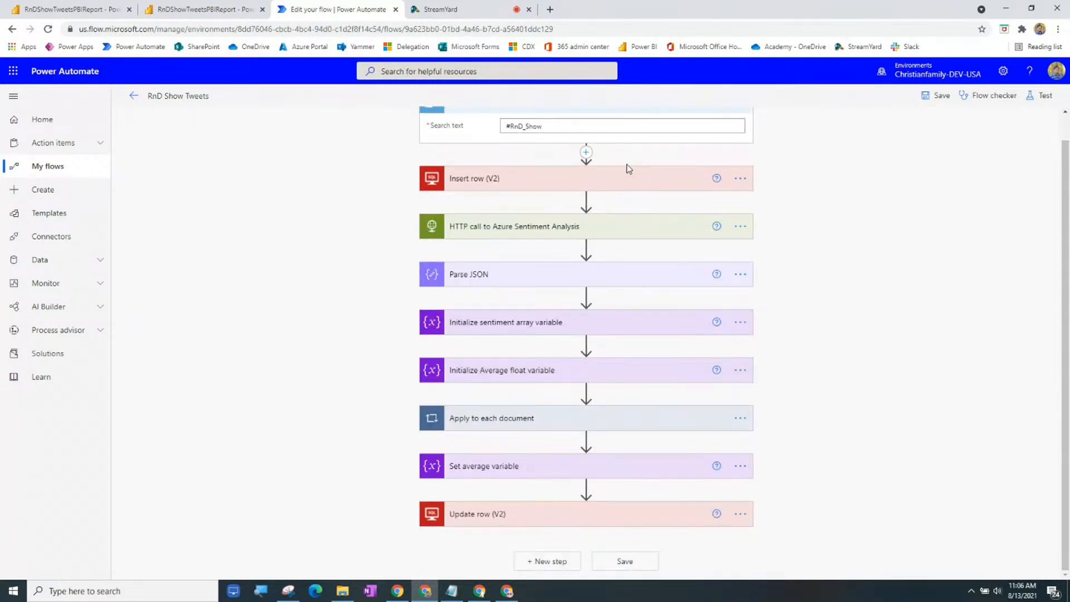
Step: Expand the HTTP call to Azure Sentiment Analysis action and review its request settings and body
click(616, 226)
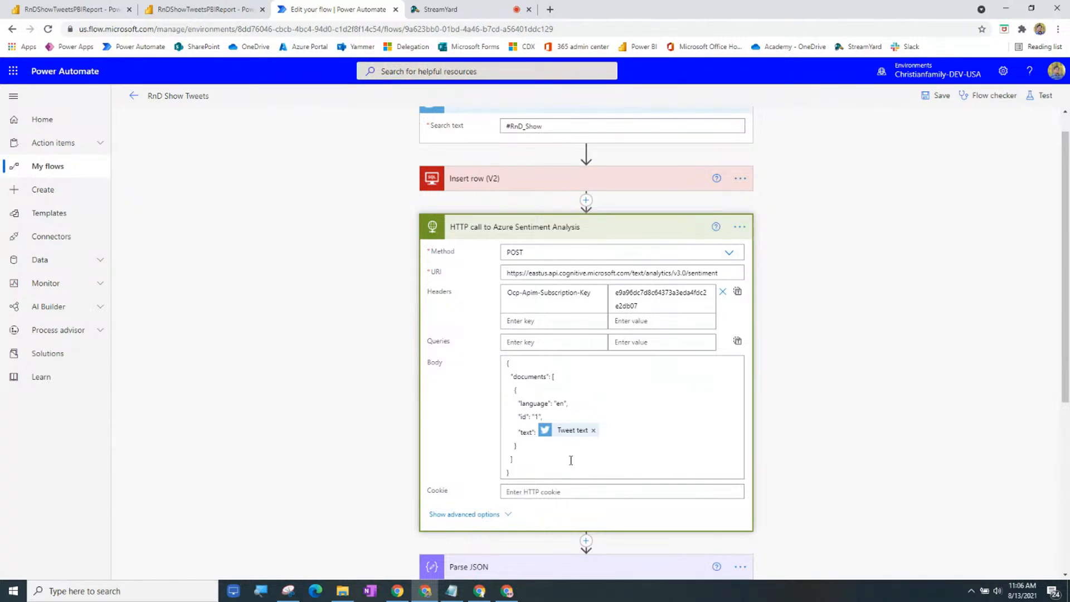
scroll(571, 460, down, 4)
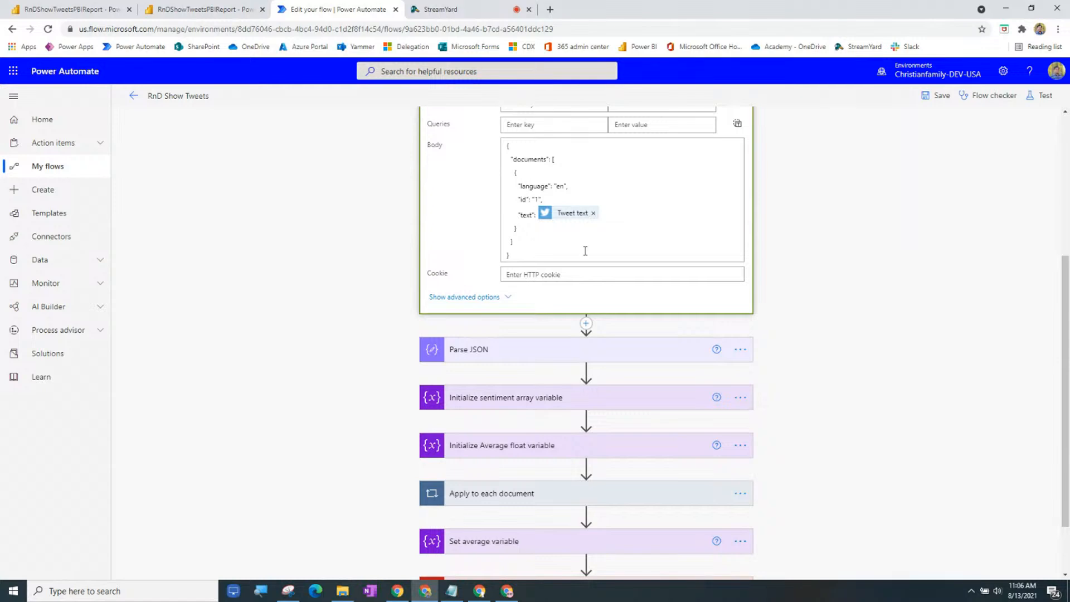
scroll(532, 334, down, 2)
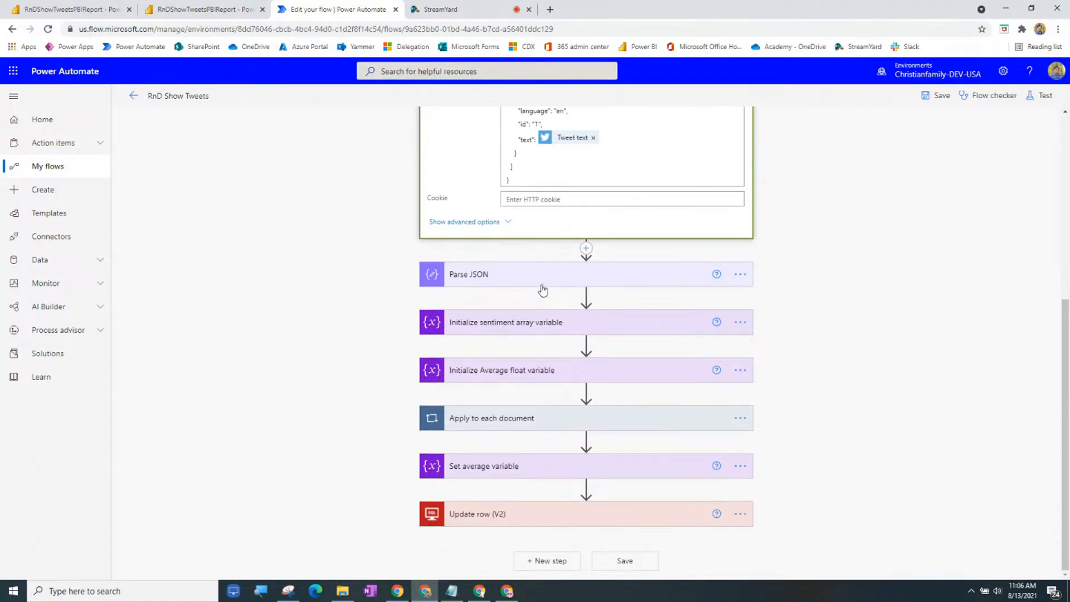
Step: Expand the Parse JSON action and review its content and schema
click(544, 285)
scroll(528, 348, down, 1)
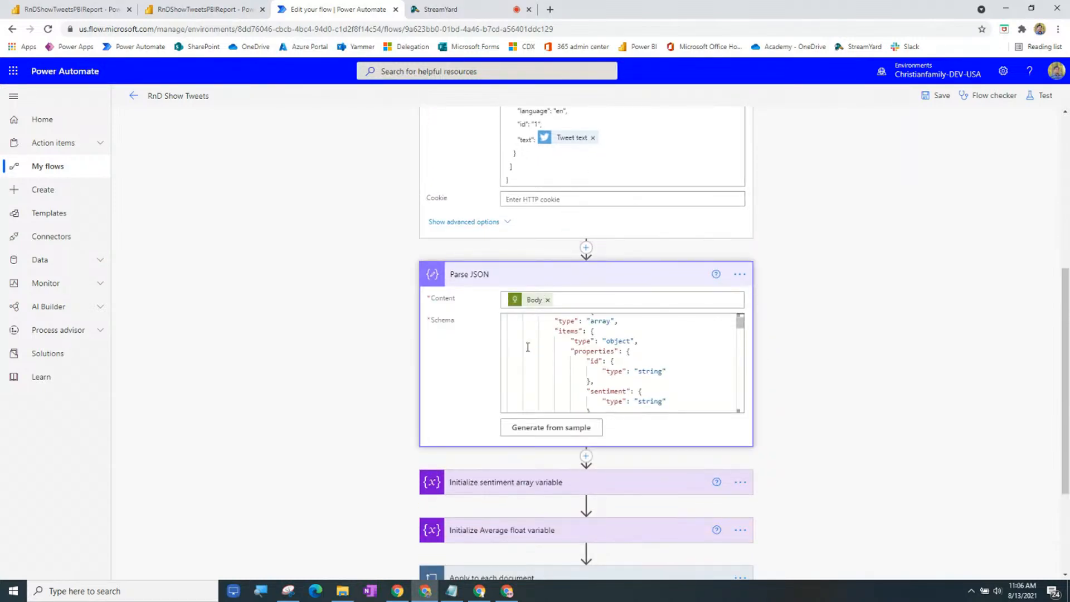
scroll(376, 370, down, 2)
scroll(372, 370, down, 1)
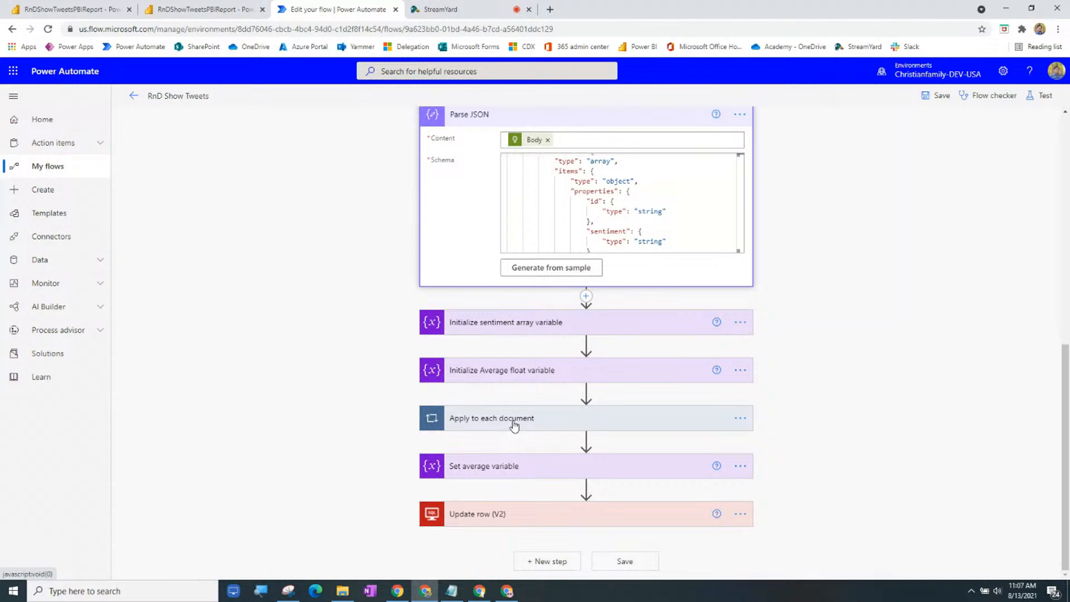
Step: Review the Update row (V2) action's field mappings down to Sentiment, and collapse the action again
click(495, 514)
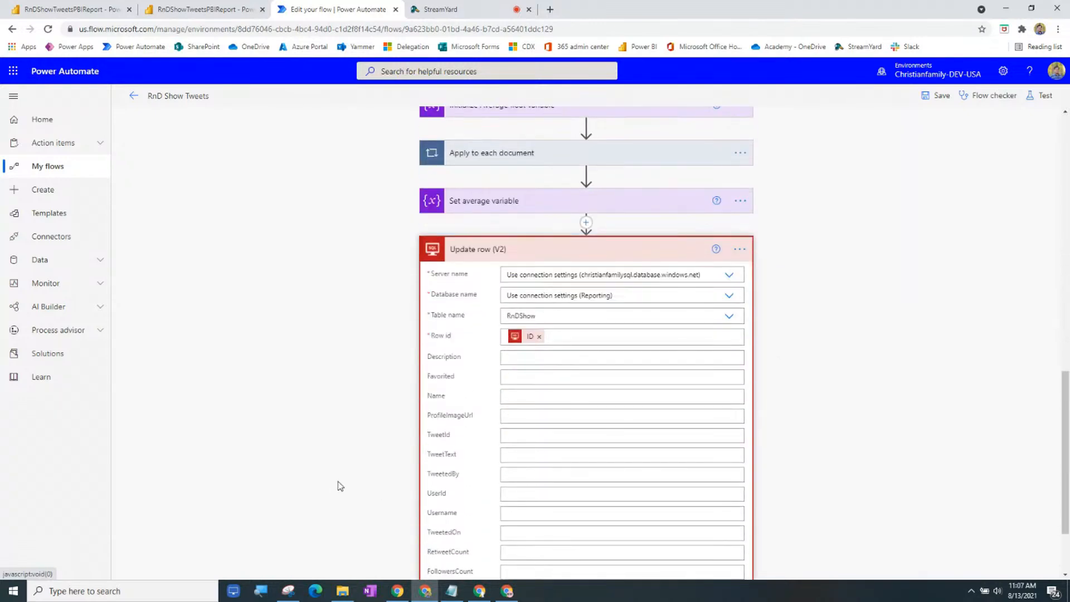
scroll(377, 473, down, 2)
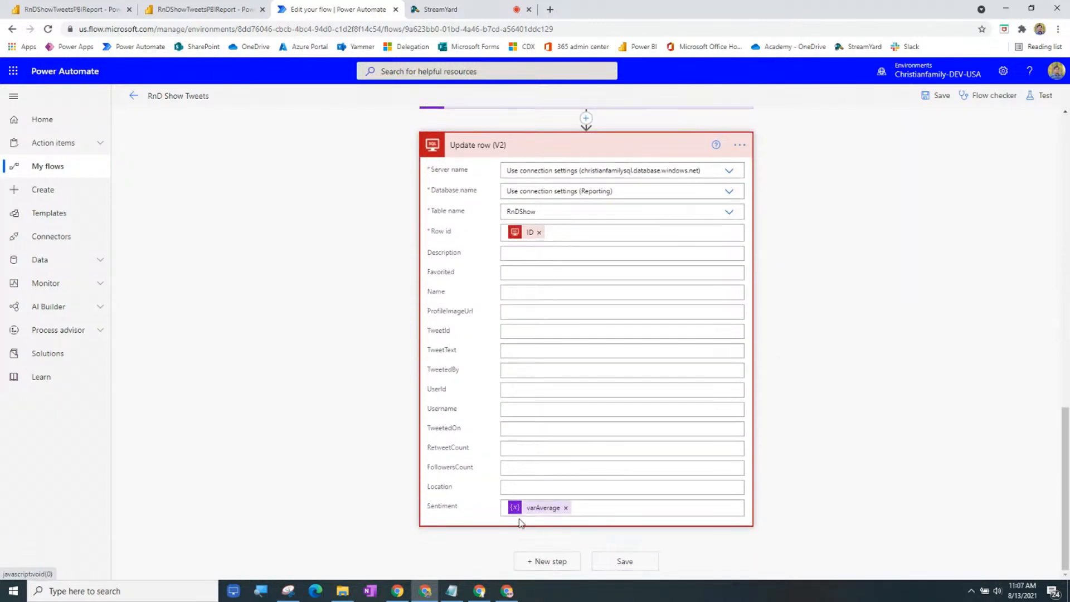
click(536, 155)
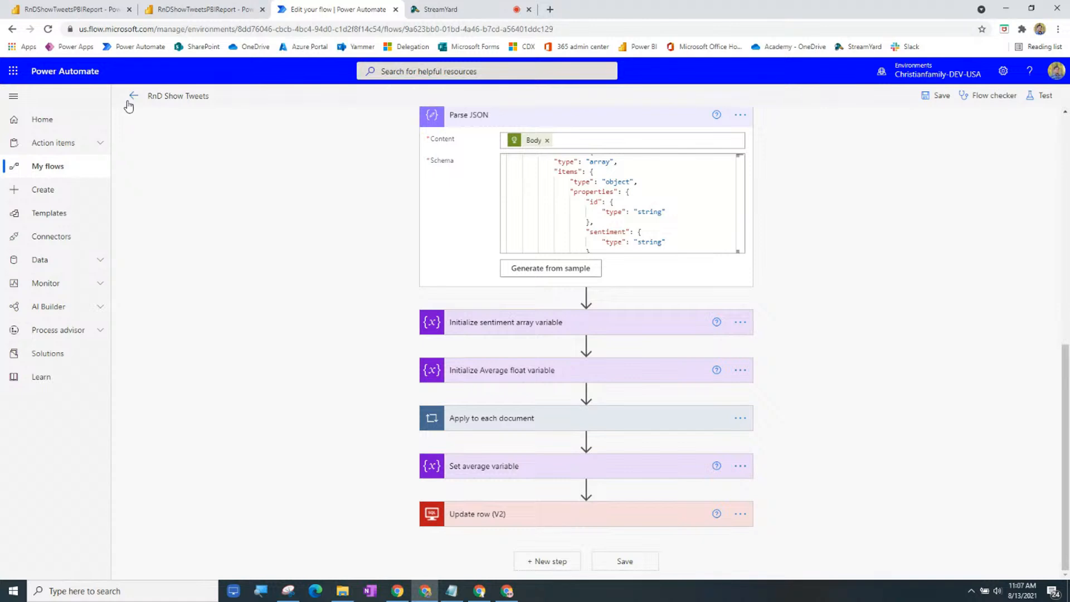
Step: Return to the HTTP call to Azure Sentiment Analysis action and collapse its details
scroll(269, 157, up, 3)
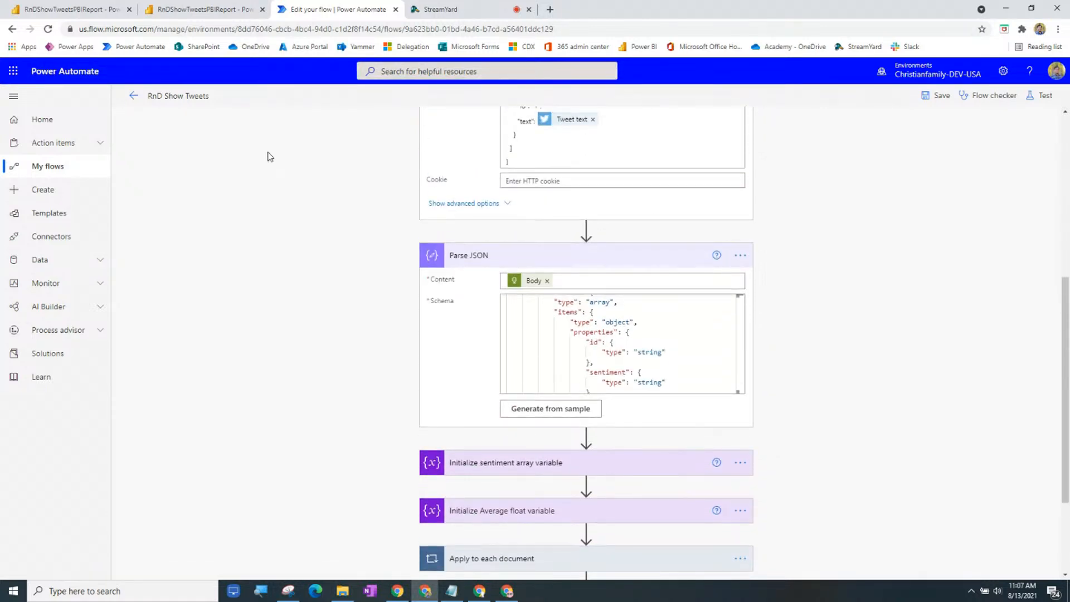
scroll(270, 156, down, 1)
scroll(278, 156, up, 3)
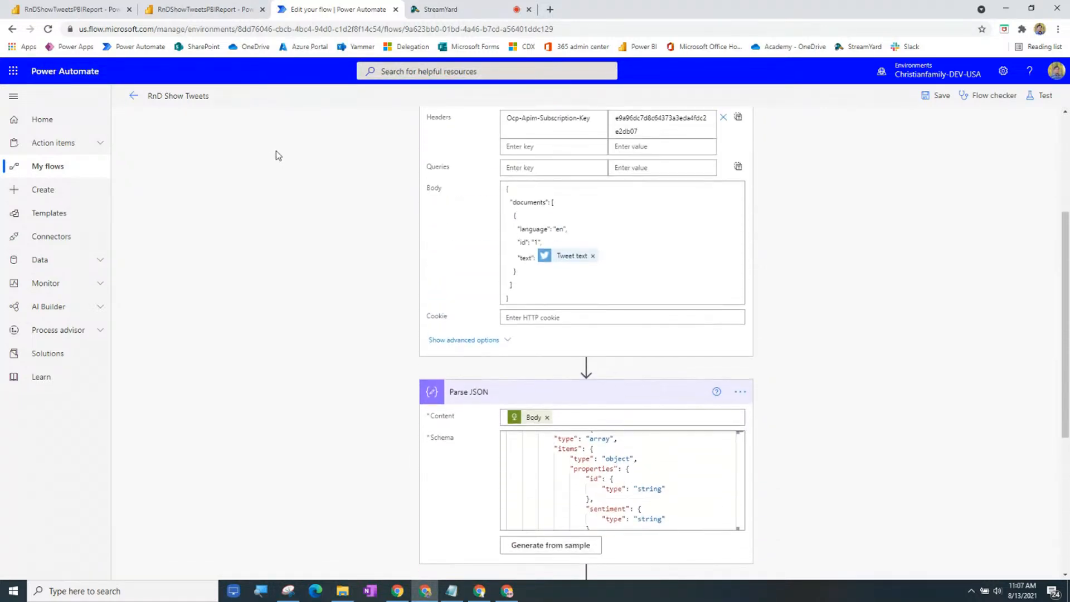
scroll(277, 155, up, 1)
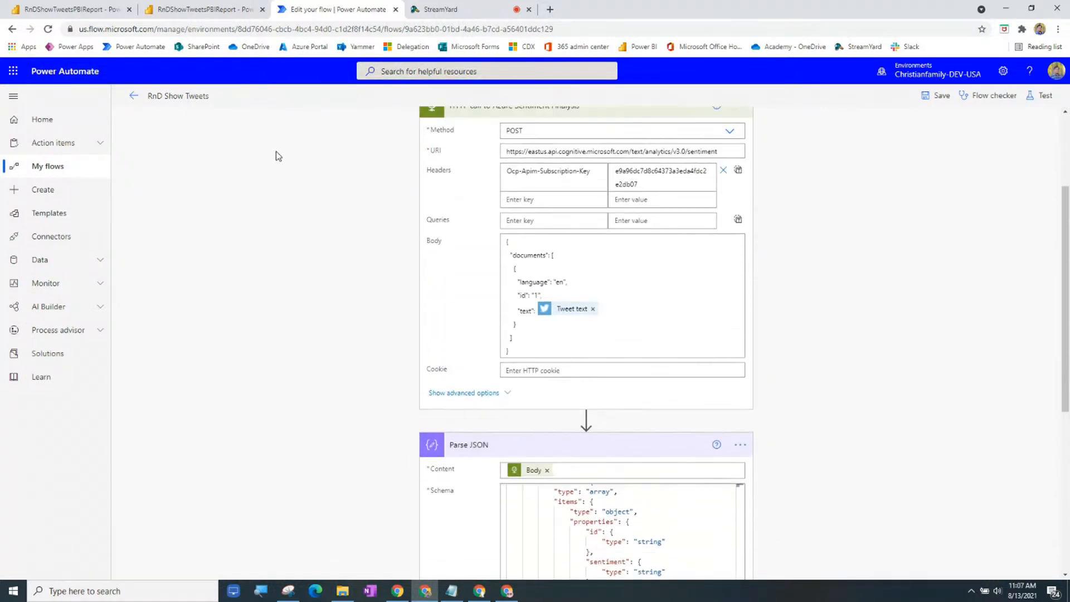
click(535, 116)
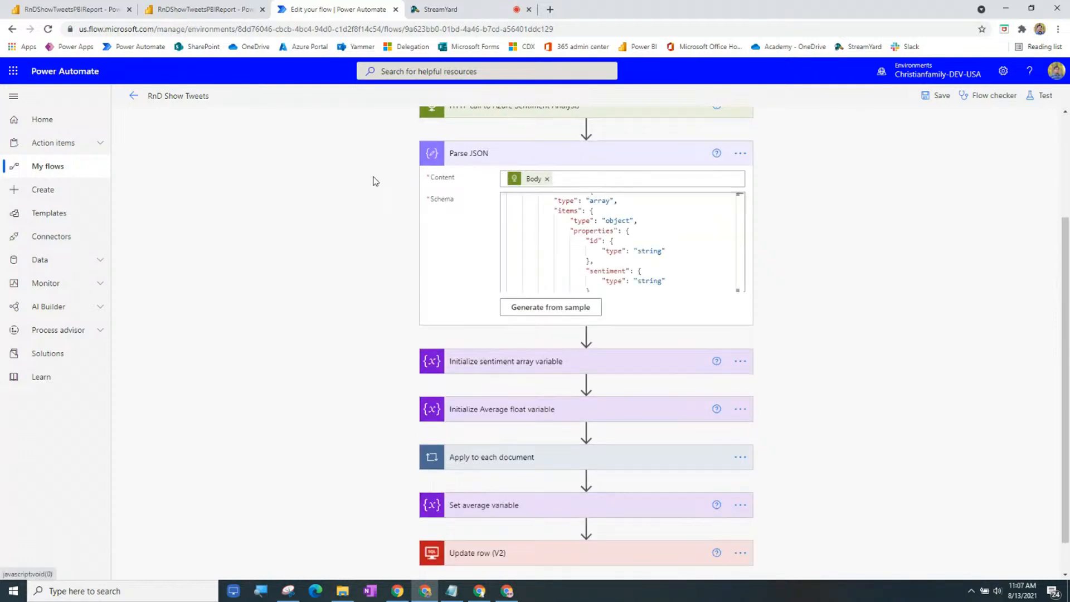
Step: Leave this flow for the list of cloud flows and open the Refresh RnD Dataset flow for editing
click(134, 97)
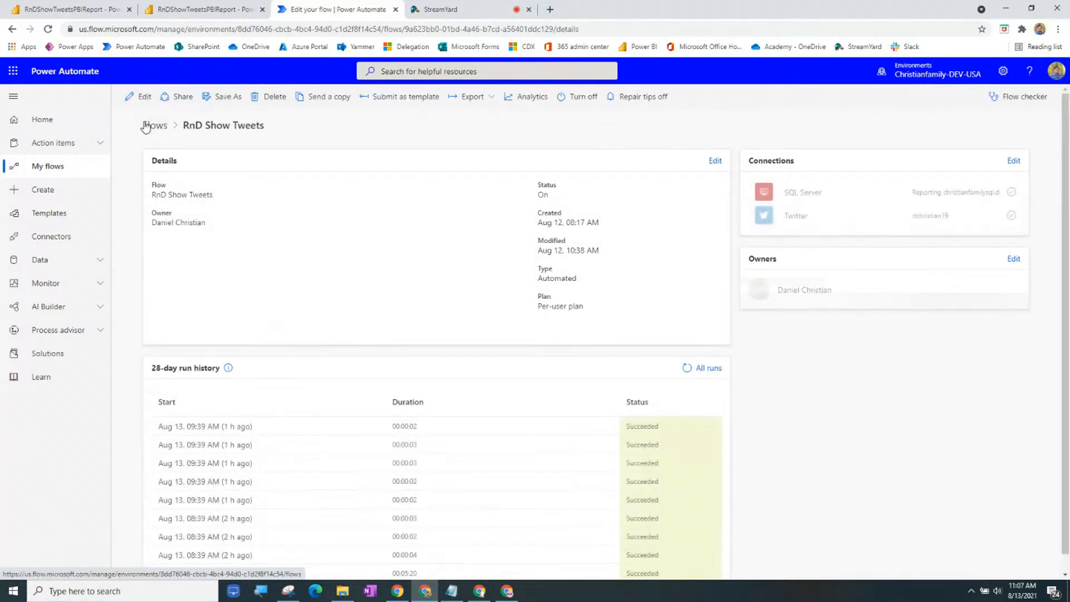
click(154, 125)
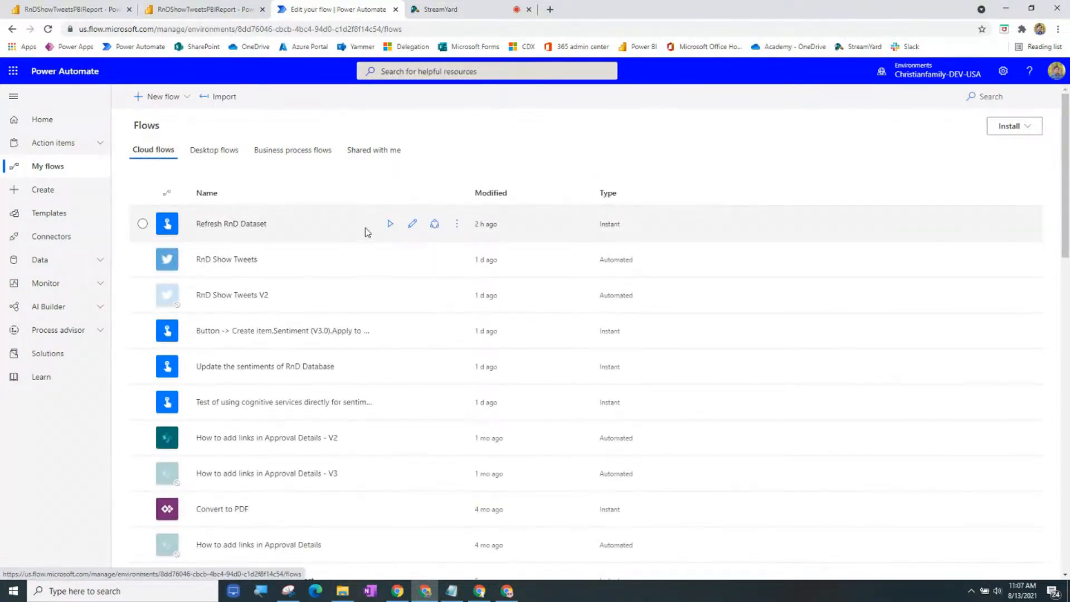
click(412, 224)
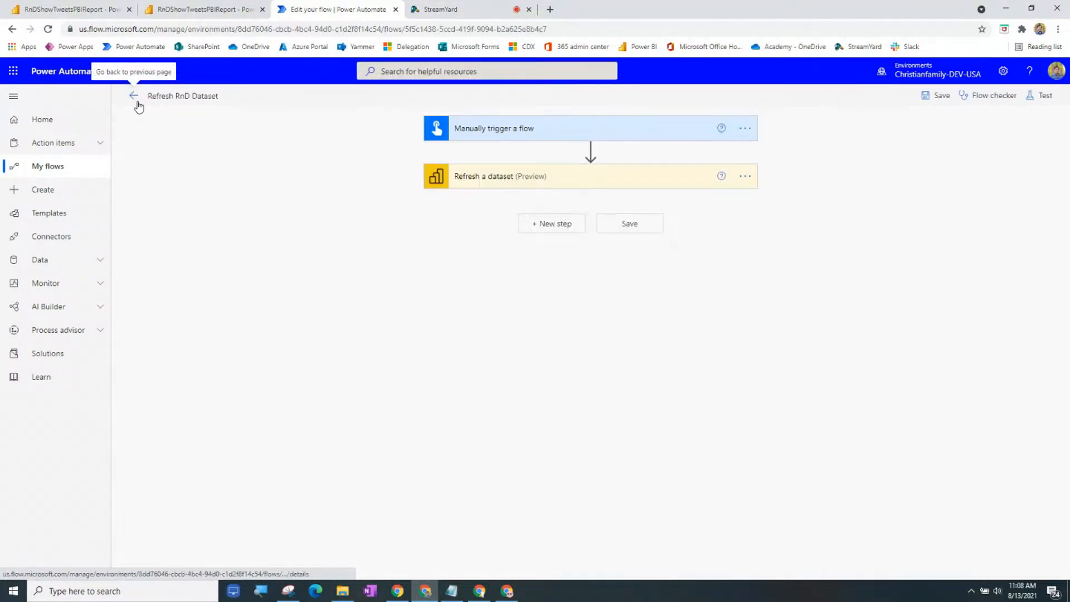
Step: Return to the flows list, open RnD Show Tweets V2 for editing and inspect its Sentiment (V3.0) action
click(134, 96)
click(157, 125)
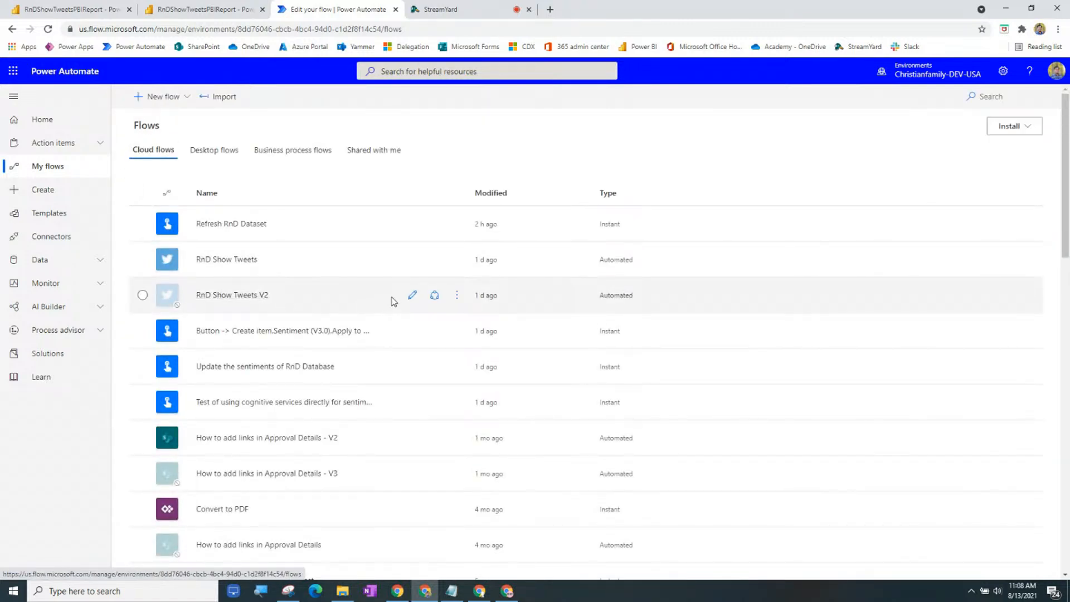
click(413, 295)
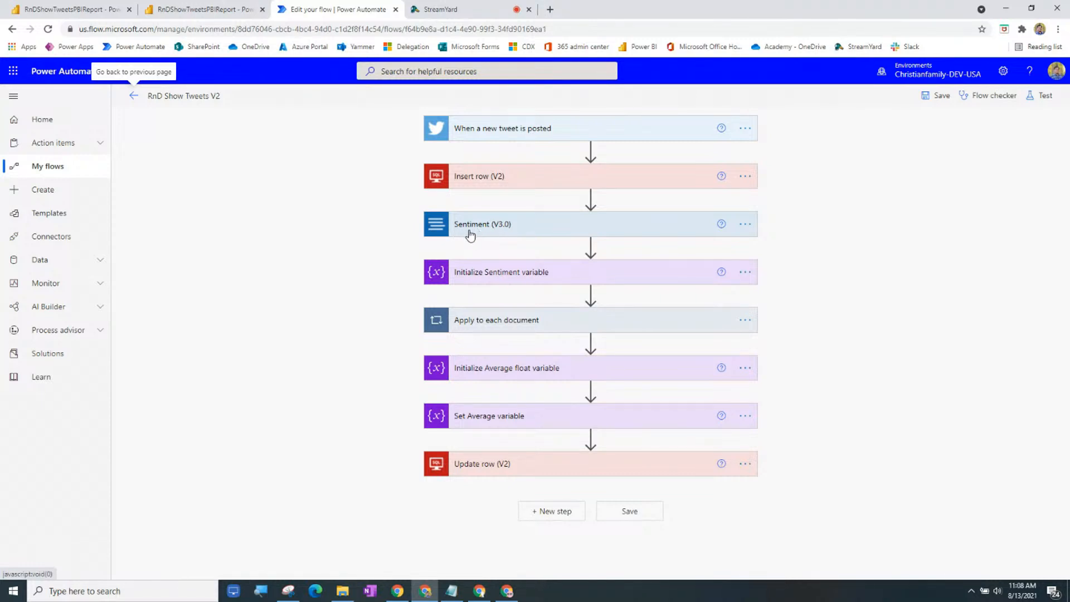
click(470, 234)
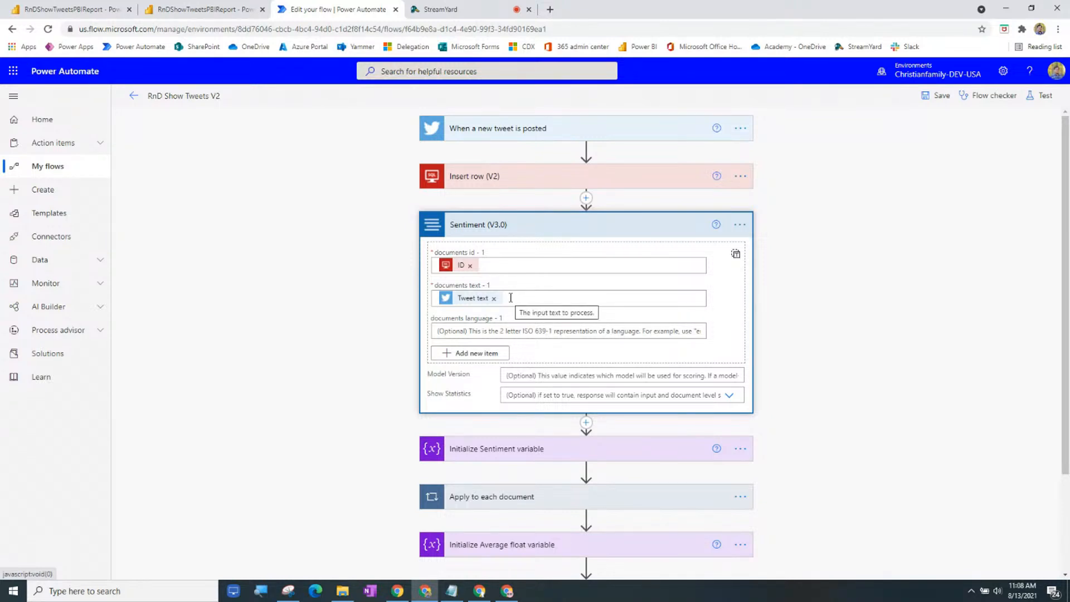
scroll(815, 354, down, 3)
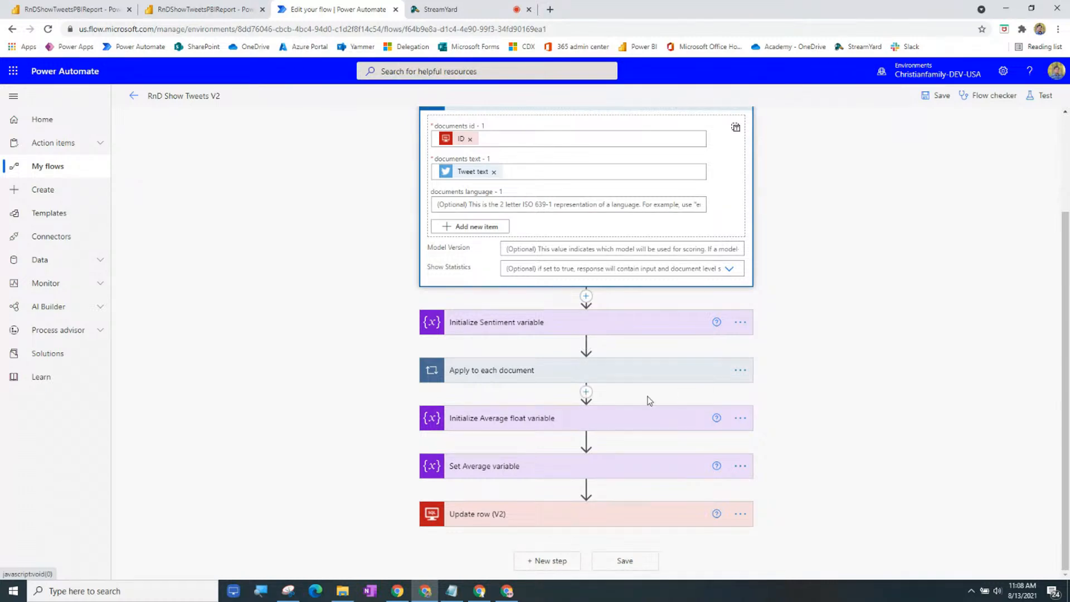
Step: Inspect the Apply to each document loop, including the nested Append to sentiment array variable action
click(623, 379)
scroll(622, 377, down, 3)
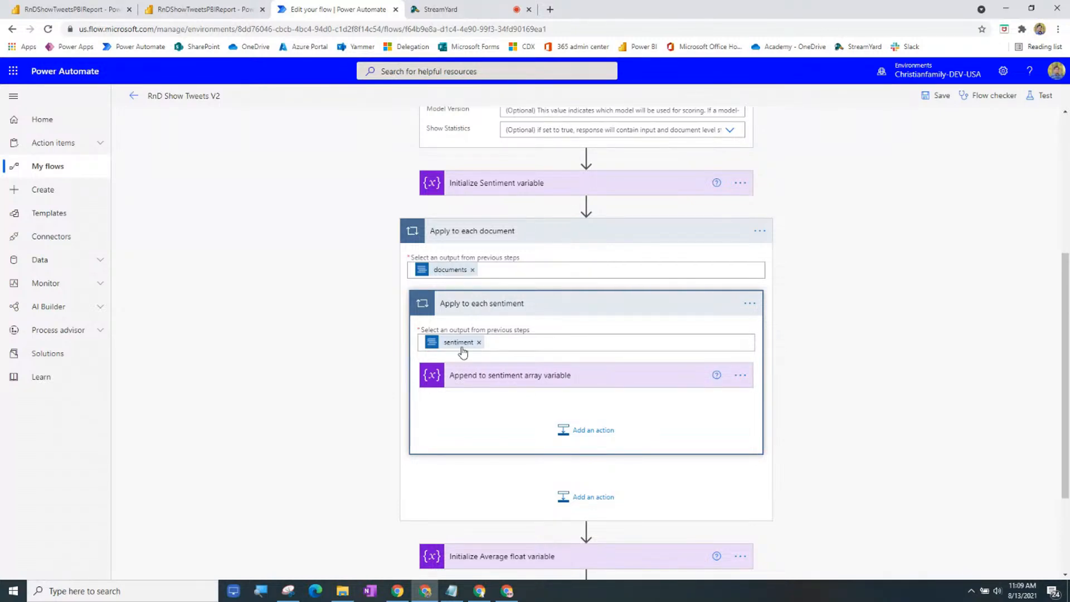
click(464, 376)
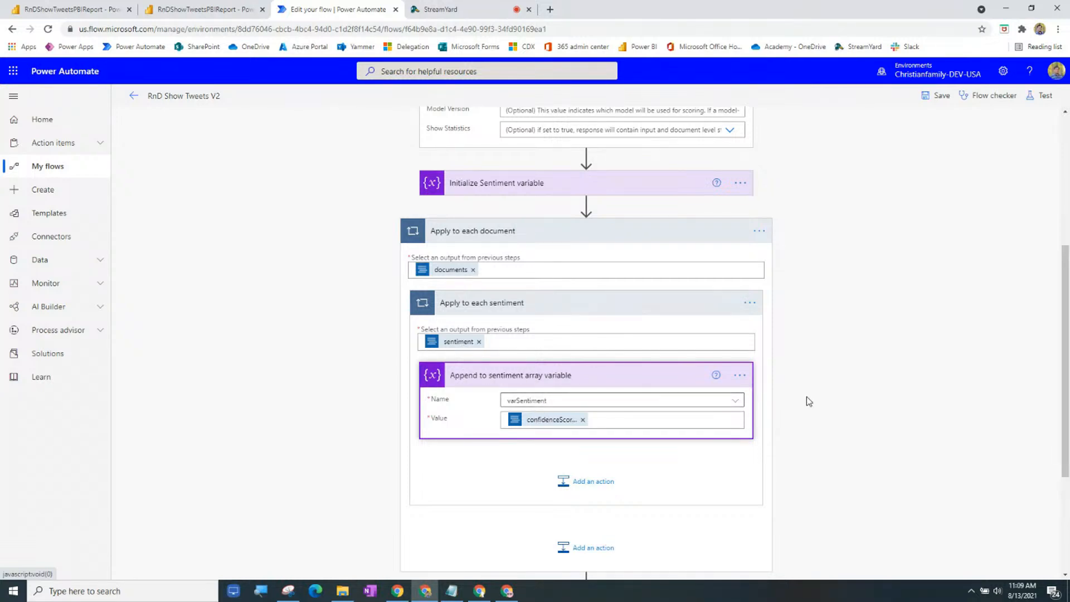
scroll(807, 397, down, 3)
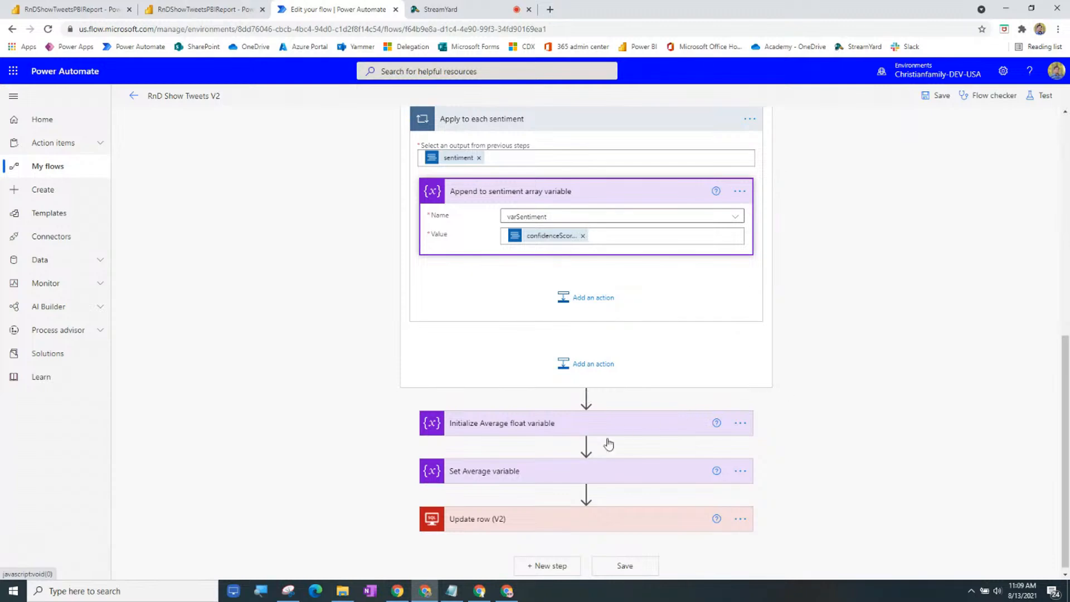
scroll(615, 429, up, 7)
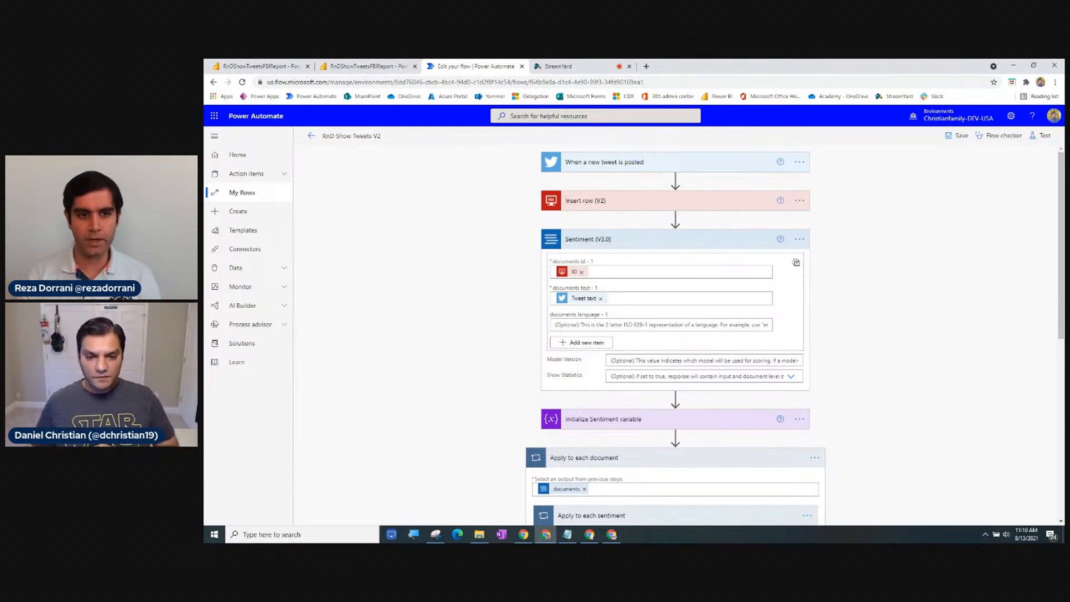
Step: Clear the search text of the When a new tweet is posted trigger
click(677, 162)
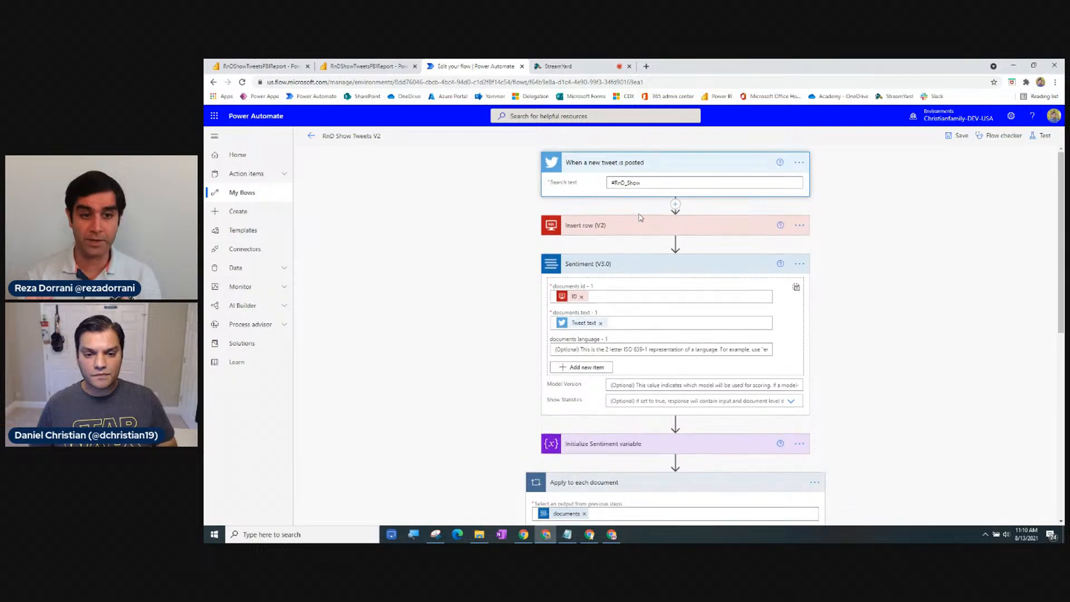
drag(659, 184, 600, 183)
key(BackSpace)
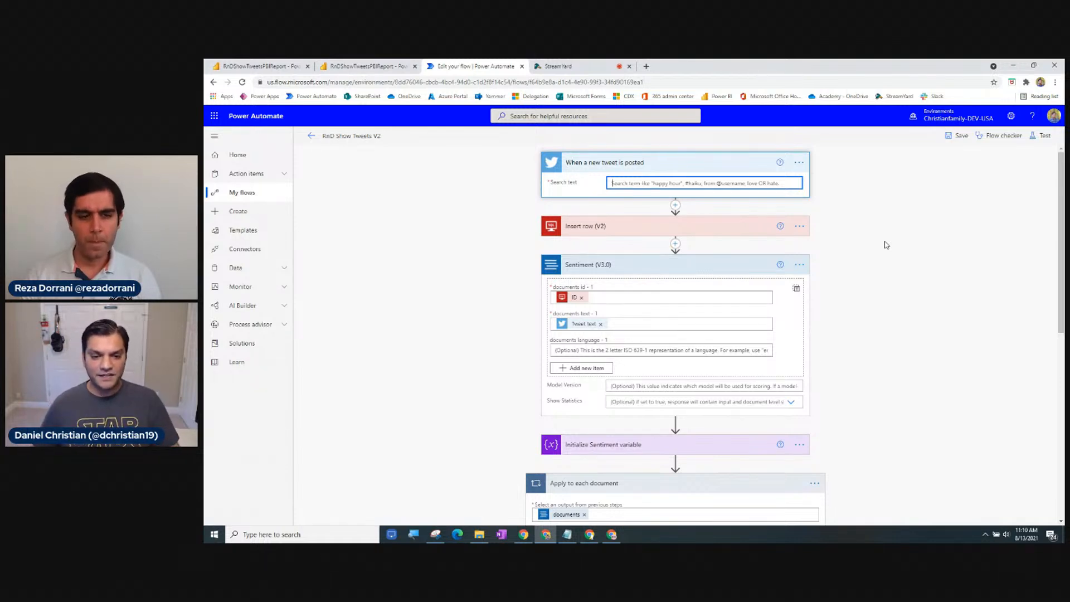
Step: Browse the tweet trigger's dynamic content offered for the Sentiment action's documents language field, and close the list without choosing anything
click(576, 344)
scroll(988, 262, down, 5)
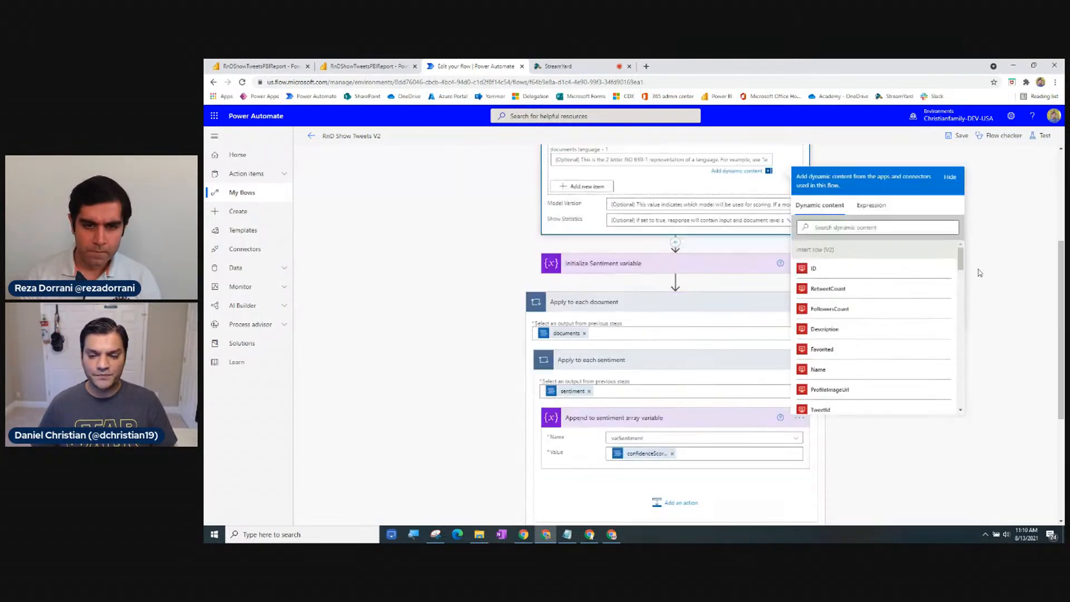
drag(961, 162, 961, 195)
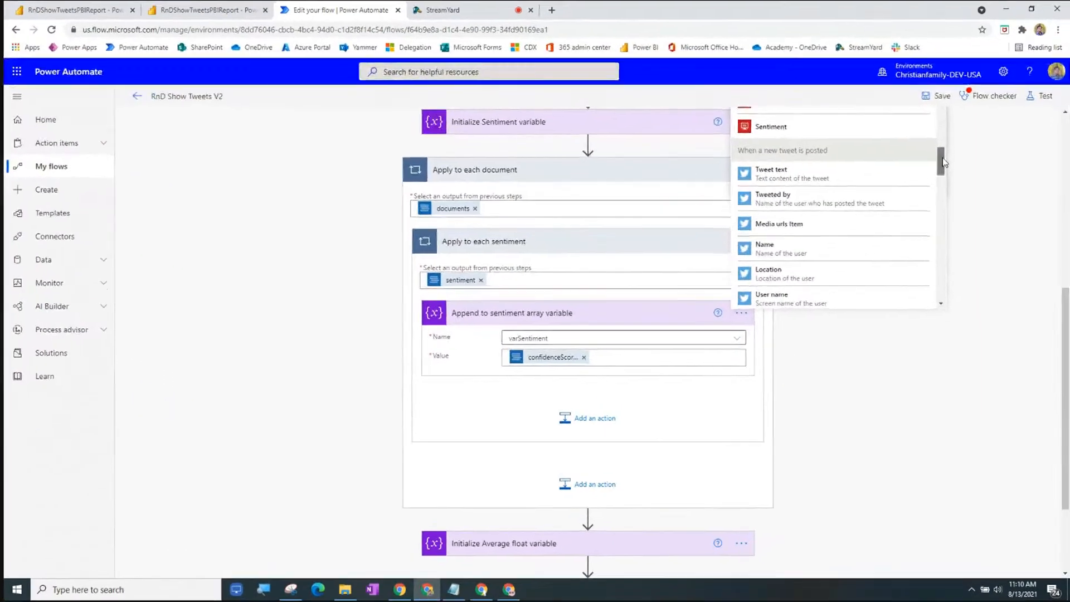
scroll(925, 206, down, 2)
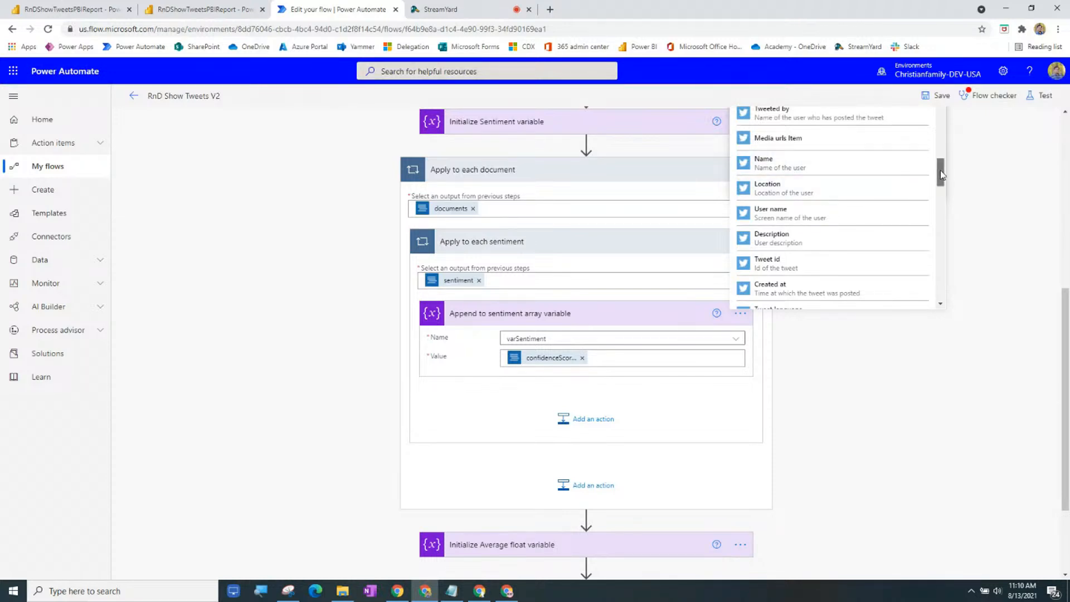
drag(941, 175, 929, 288)
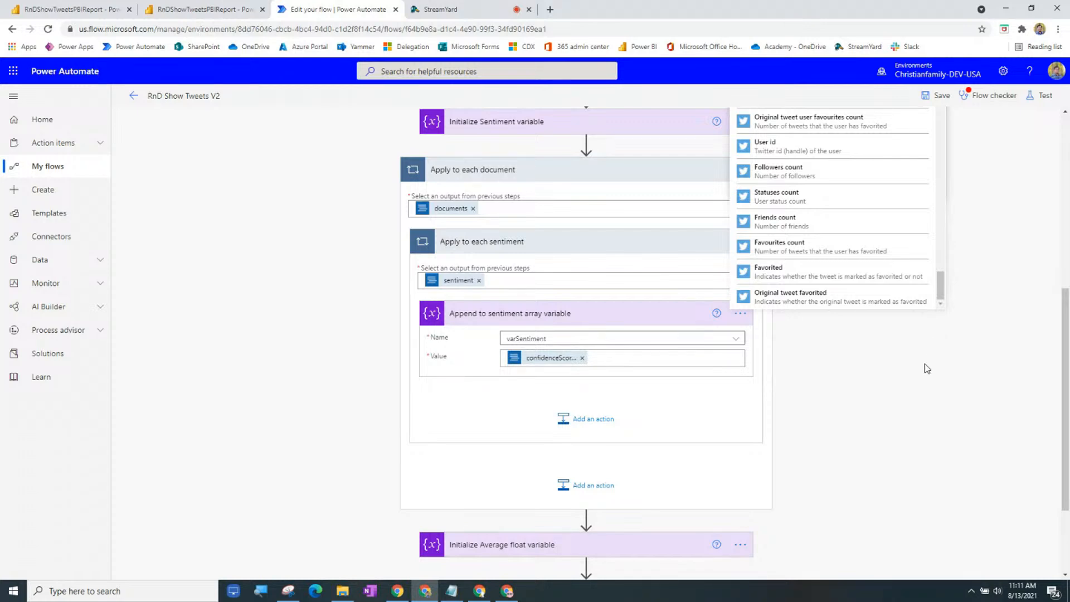
click(909, 380)
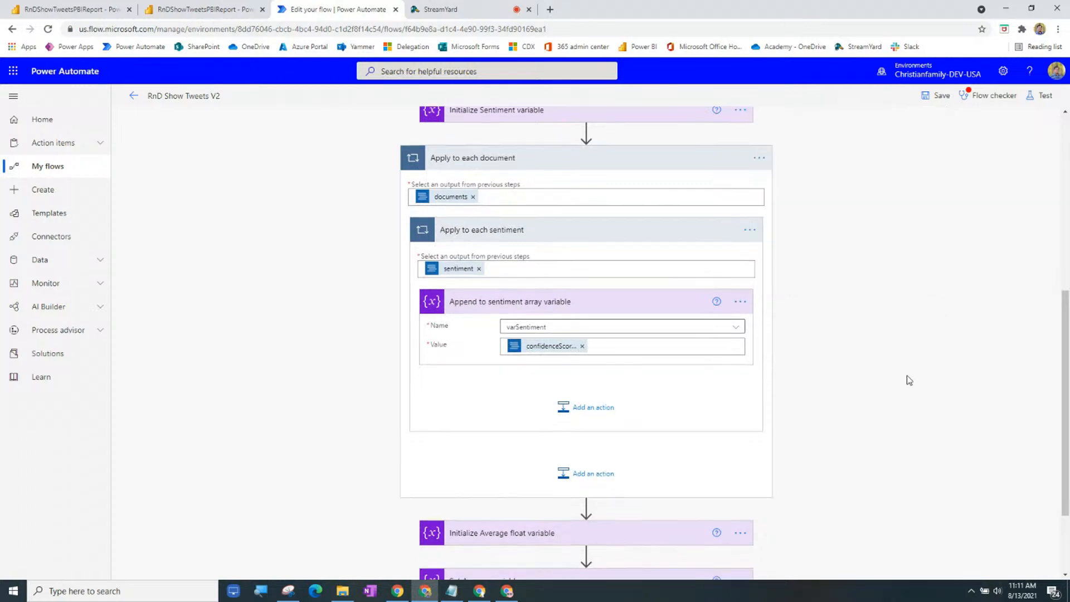
Step: Leave the RnD Show Tweets V2 editor, return to the flows list and open RnD Show Tweets to review its run history
click(225, 6)
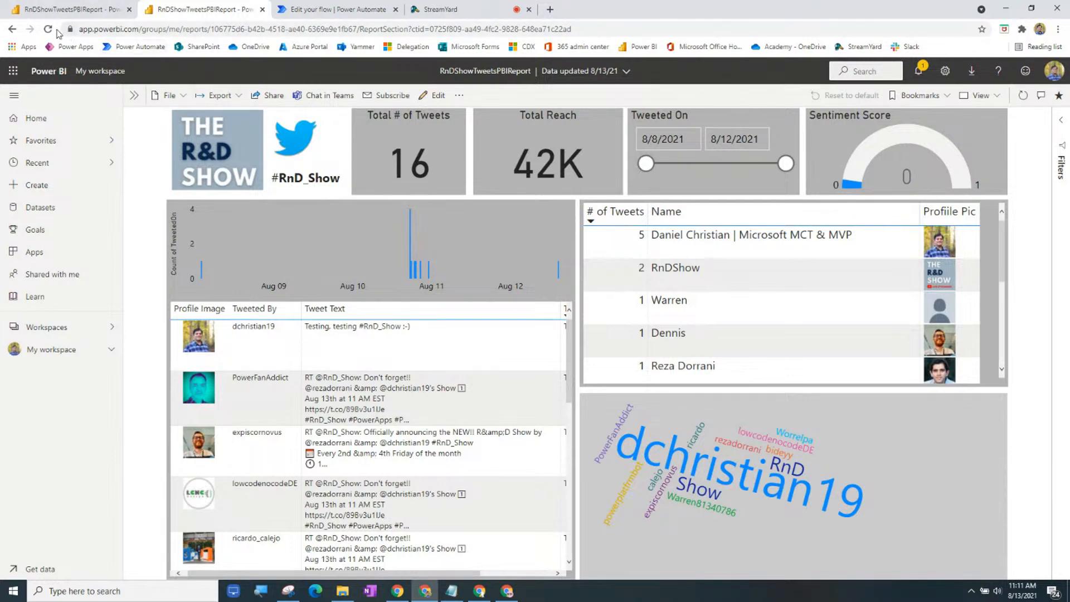
click(334, 9)
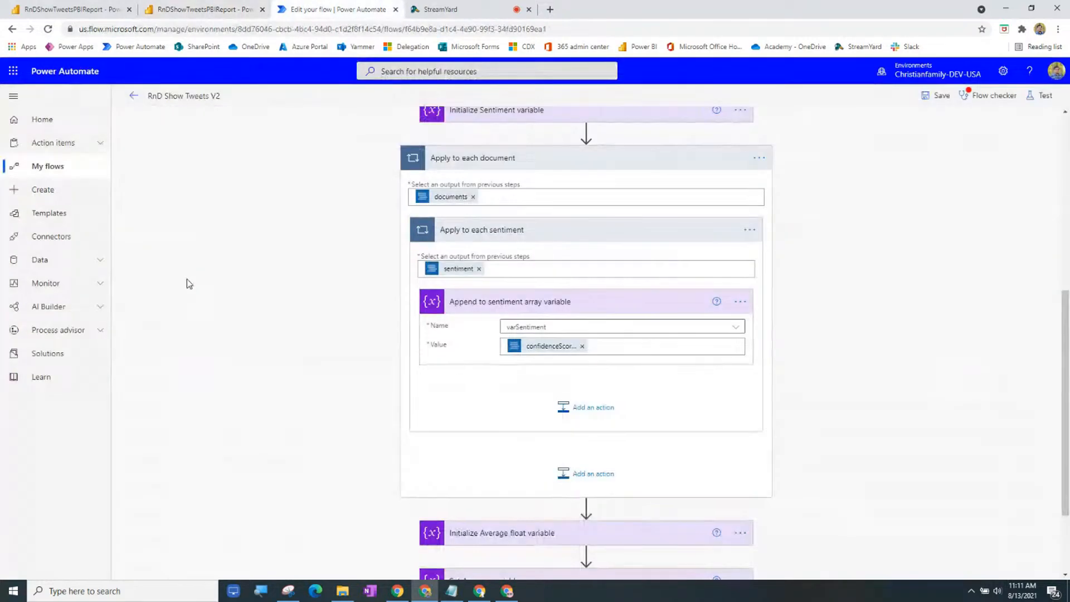
click(133, 98)
click(583, 112)
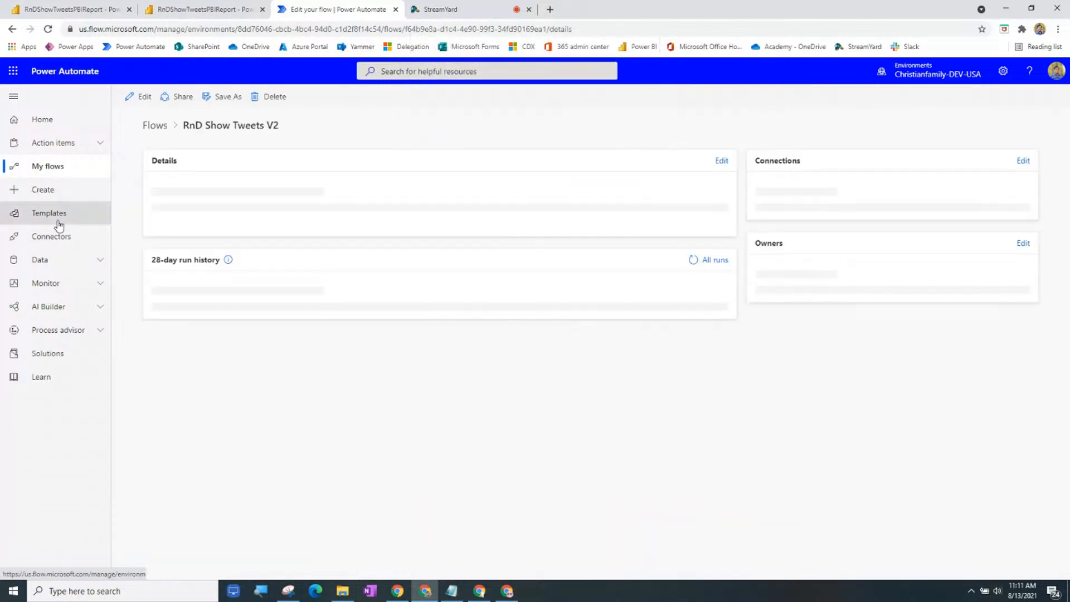
click(156, 143)
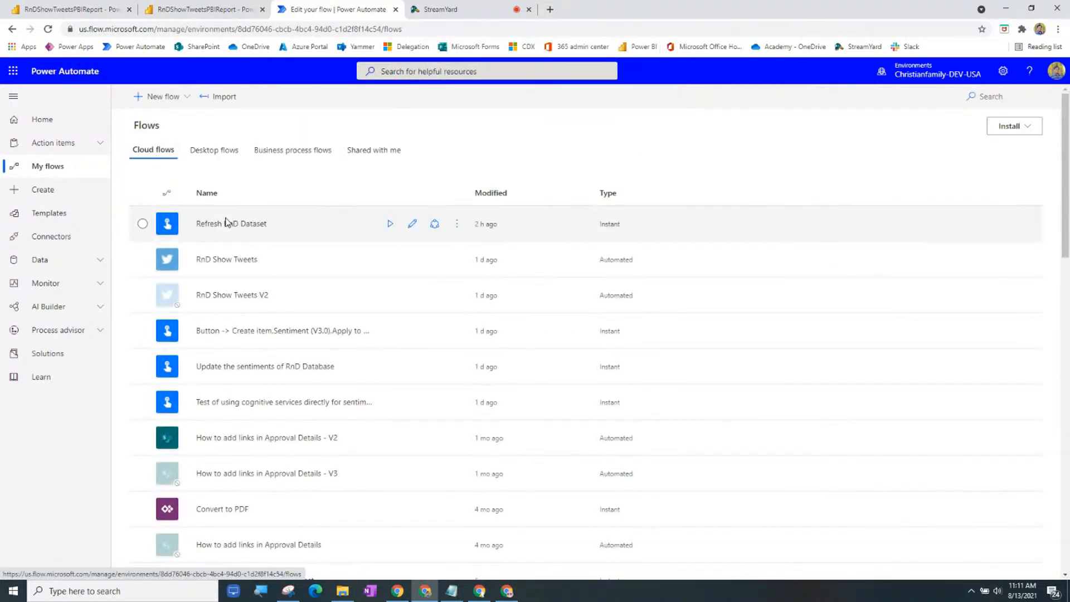
click(226, 260)
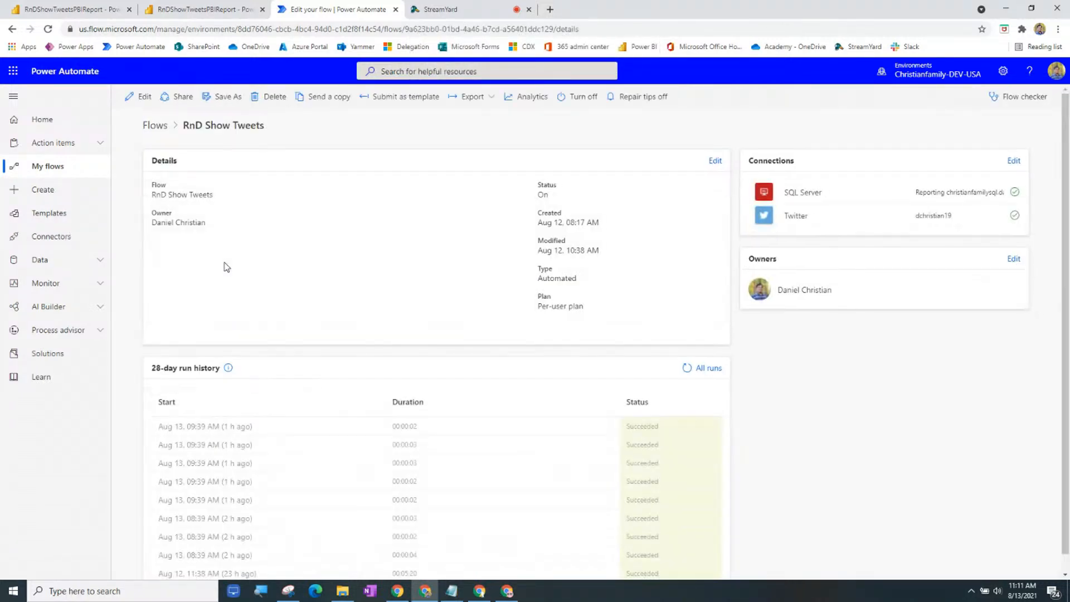
scroll(309, 425, down, 1)
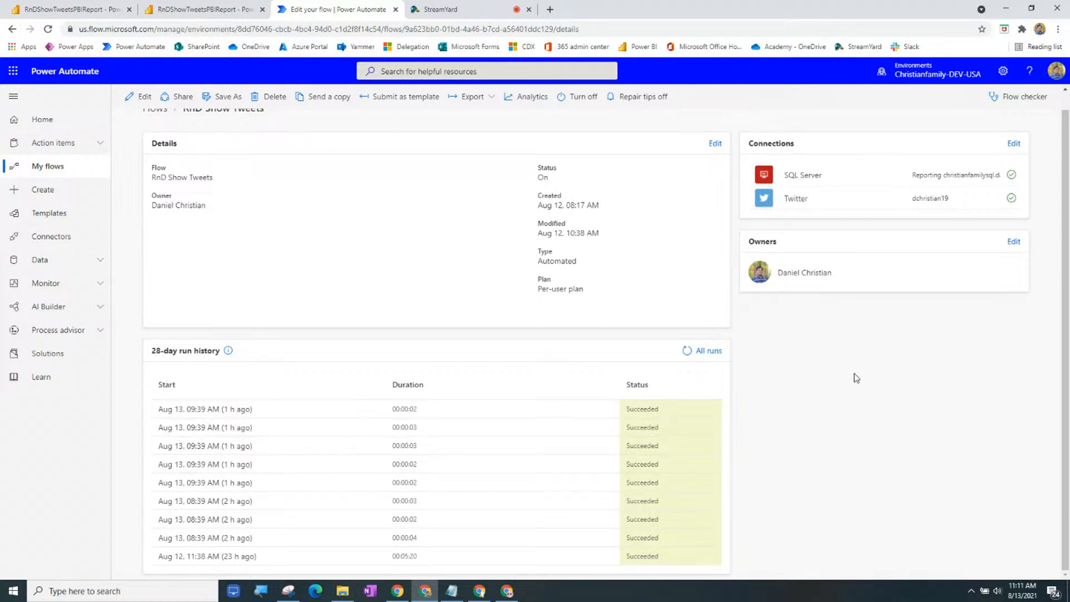
Step: Reload the reading view of RnDShowTweetsPBIReport in Power BI and narrow its Tweeted On range to 8/13/2021 only
click(97, 11)
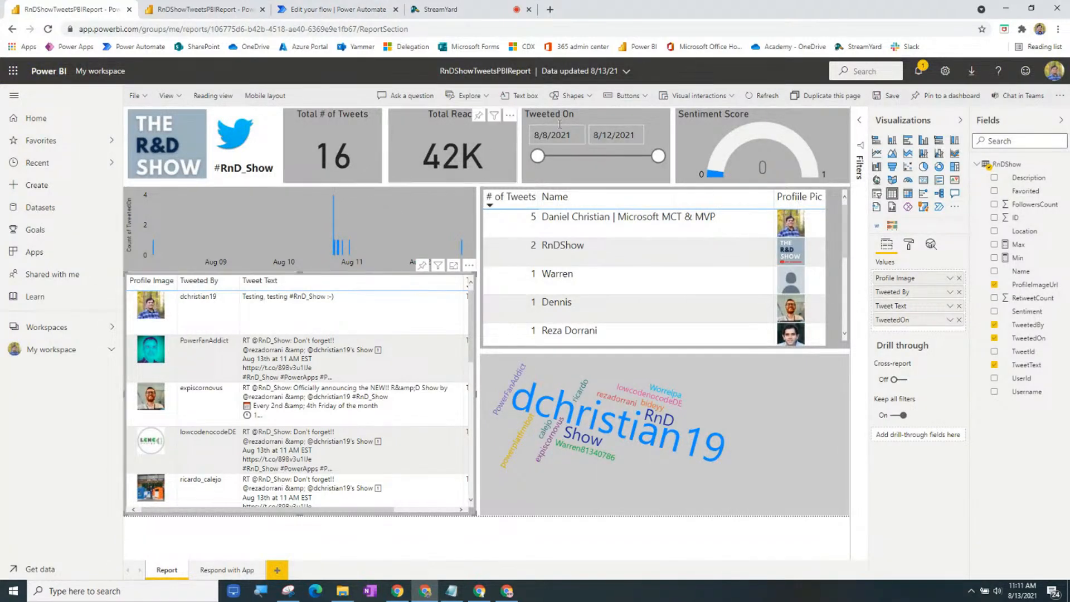
click(204, 10)
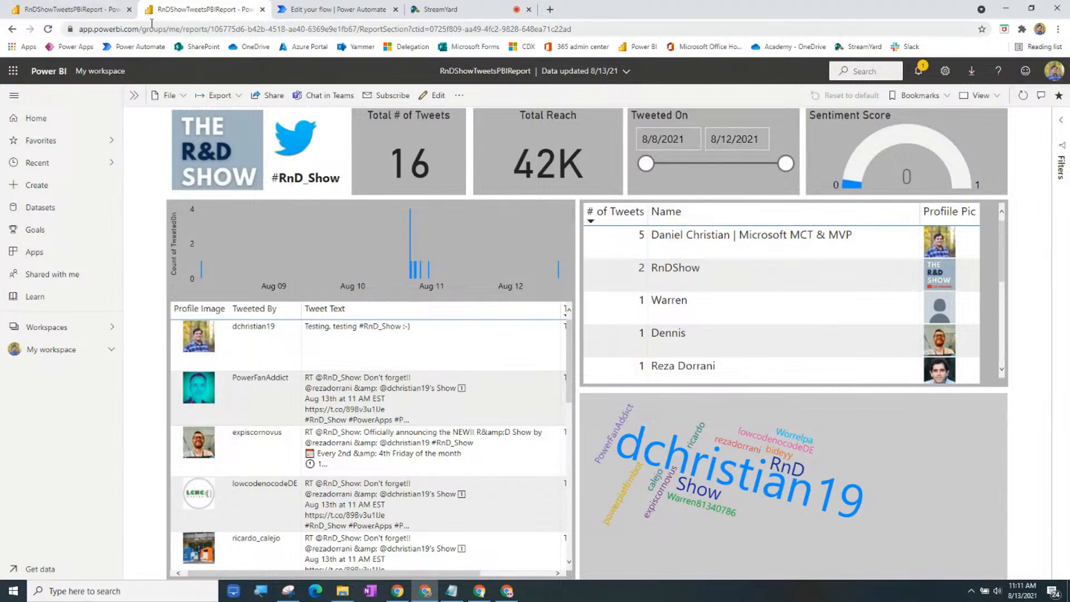
click(48, 29)
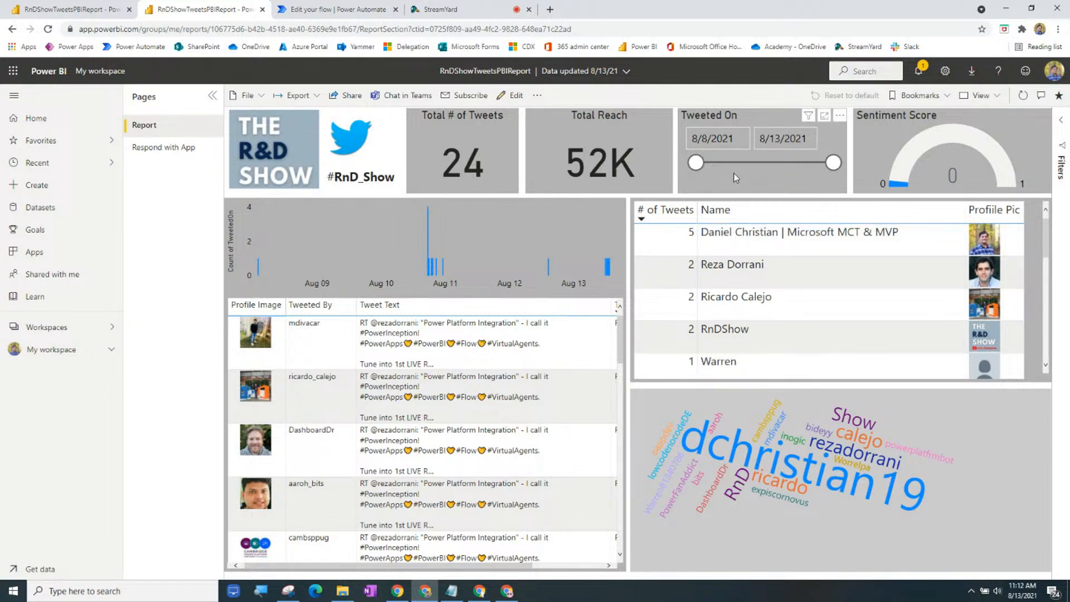
drag(694, 166, 833, 177)
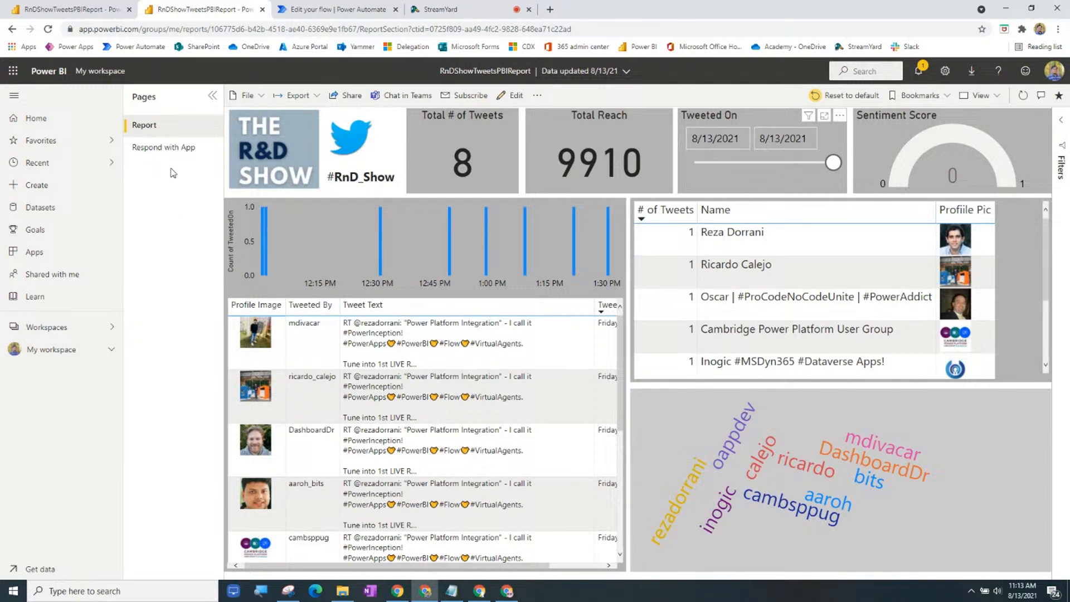
Step: Display the report in full screen and switch to its Respond with App page
click(78, 9)
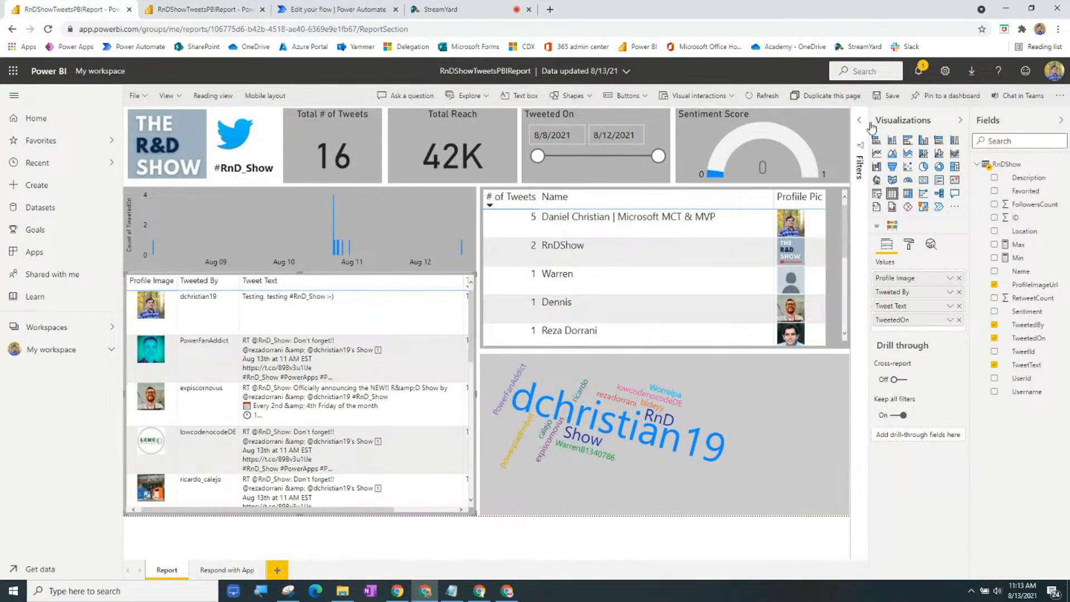
click(206, 10)
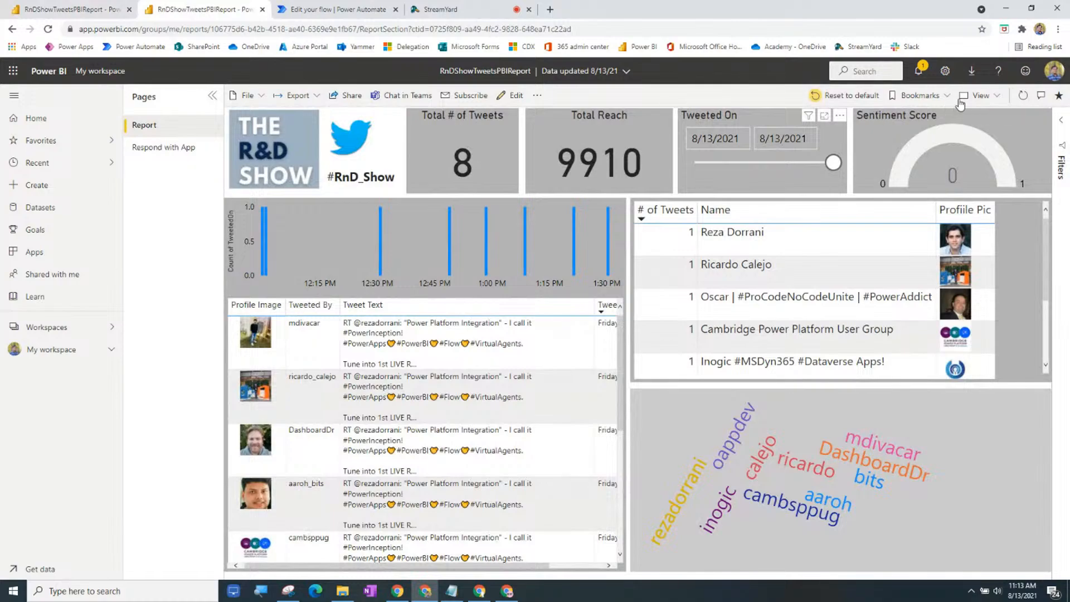
click(978, 95)
click(951, 124)
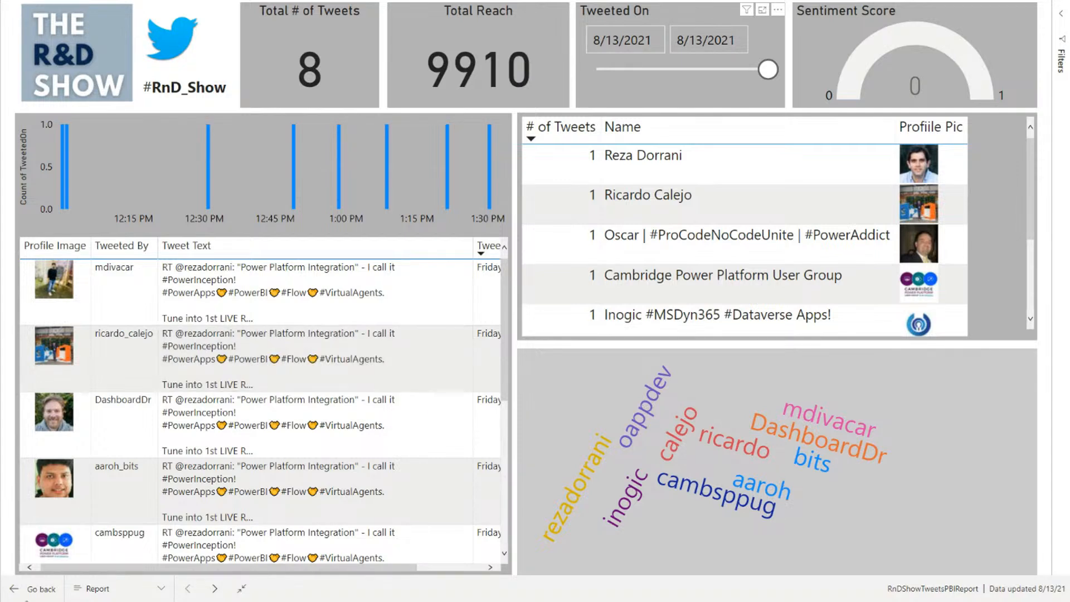
click(107, 597)
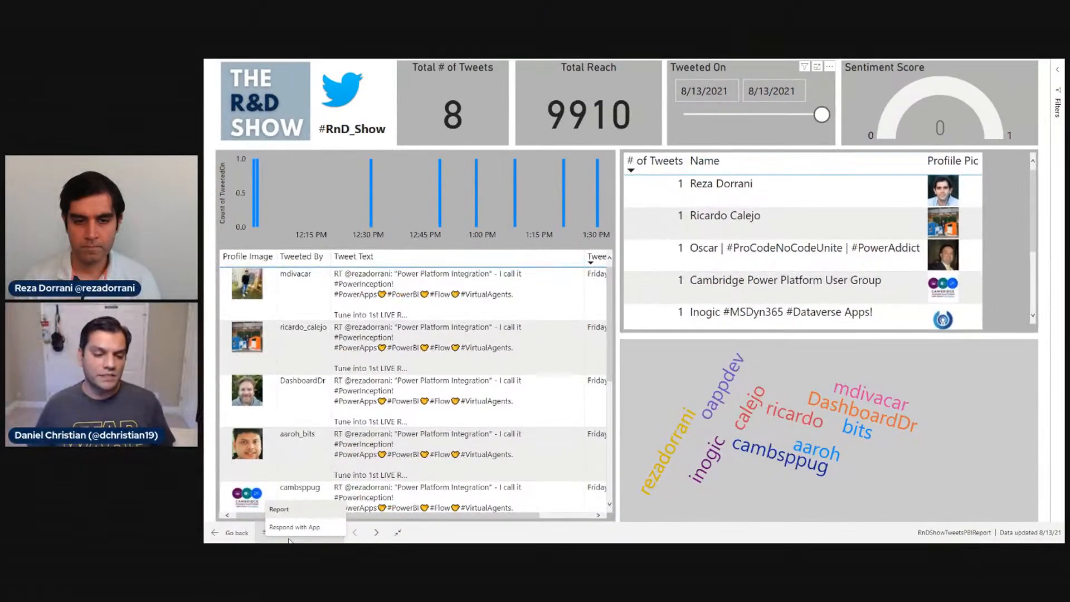
click(298, 528)
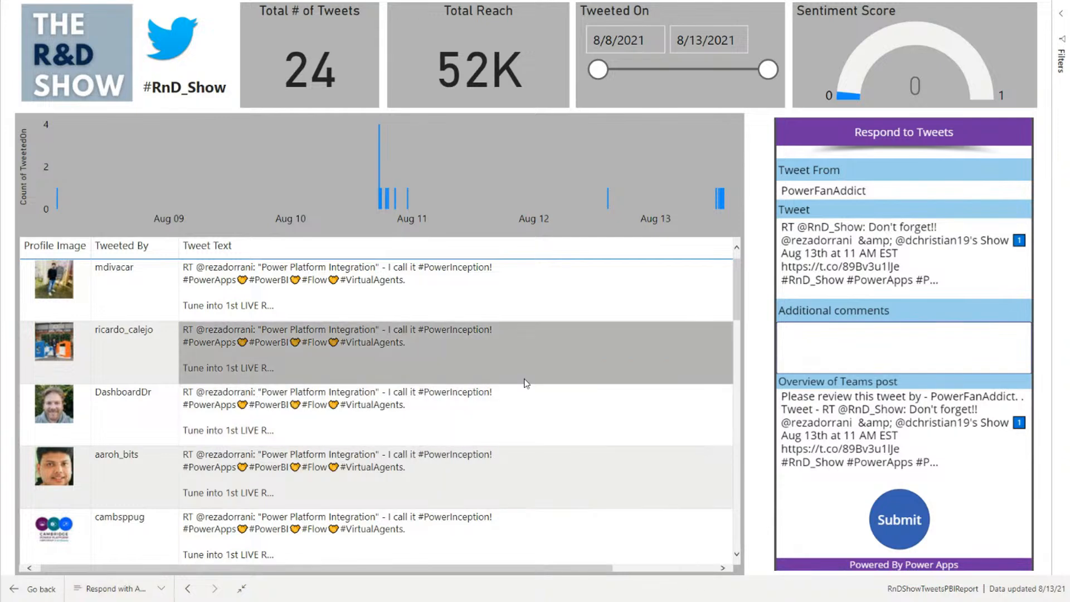
Step: Select the second tweet in the table and enter "This is an import customer info" as additional comments in the Respond to Tweets app
click(522, 382)
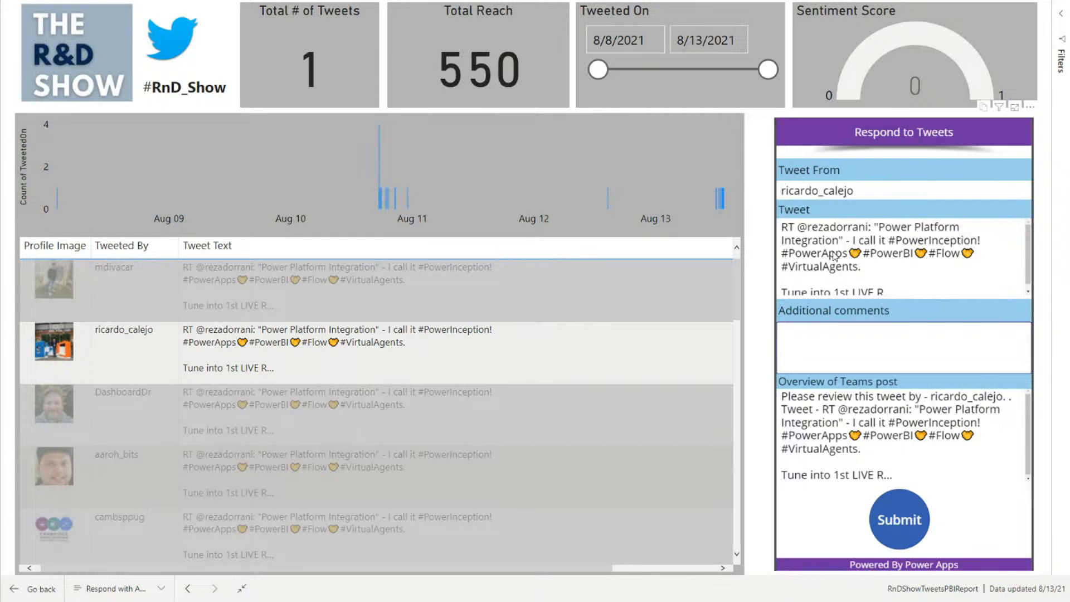
scroll(834, 256, down, 1)
click(838, 343)
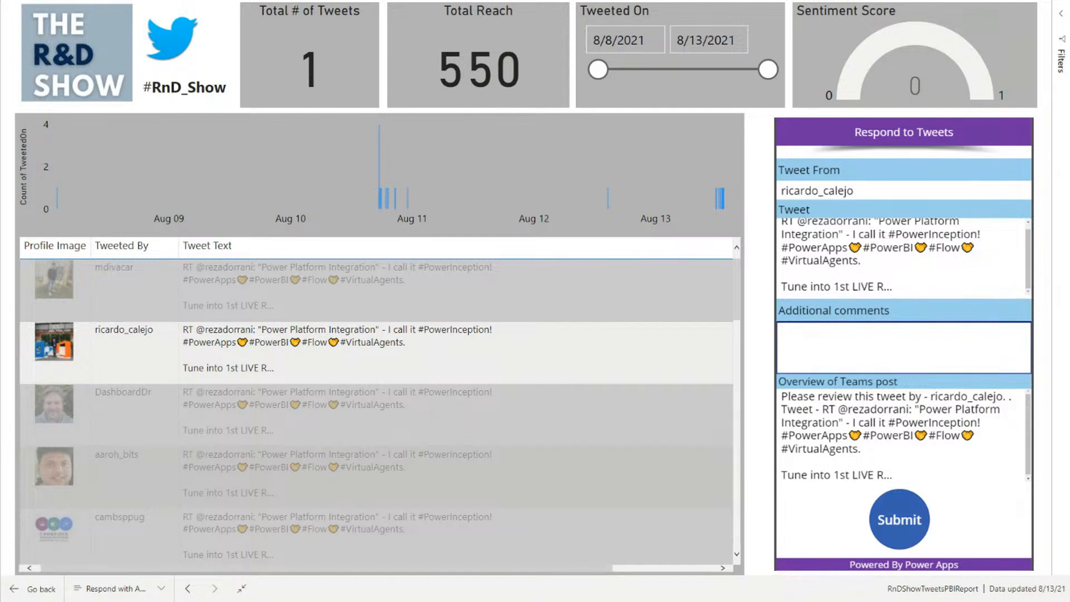
text(This is a )
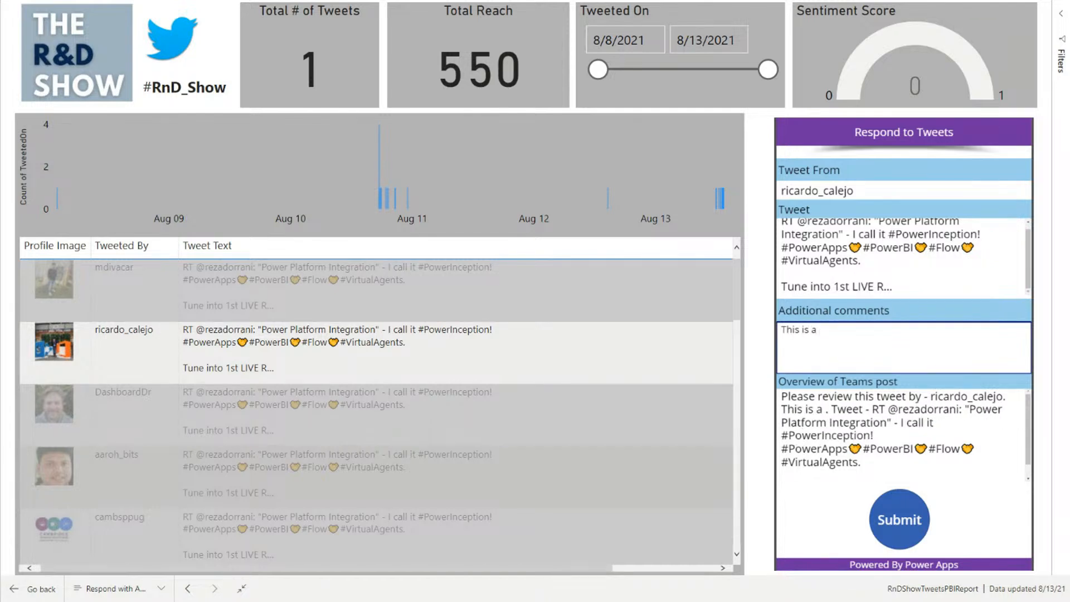
text(n import)
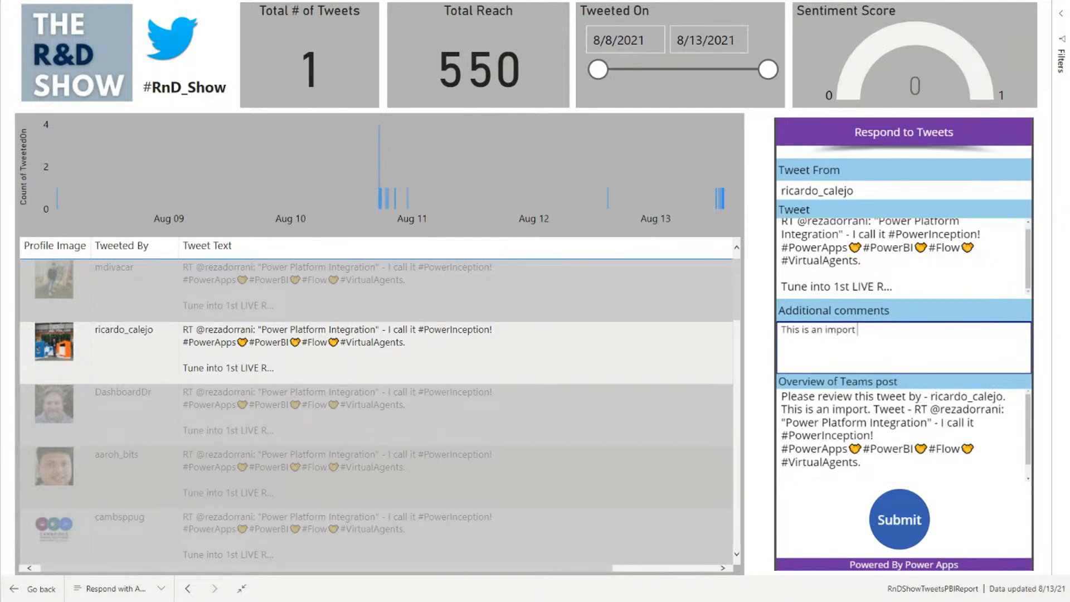
text( teweet)
key(BackSpace)
key(BackSpace)
key(BackSpace)
key(BackSpace)
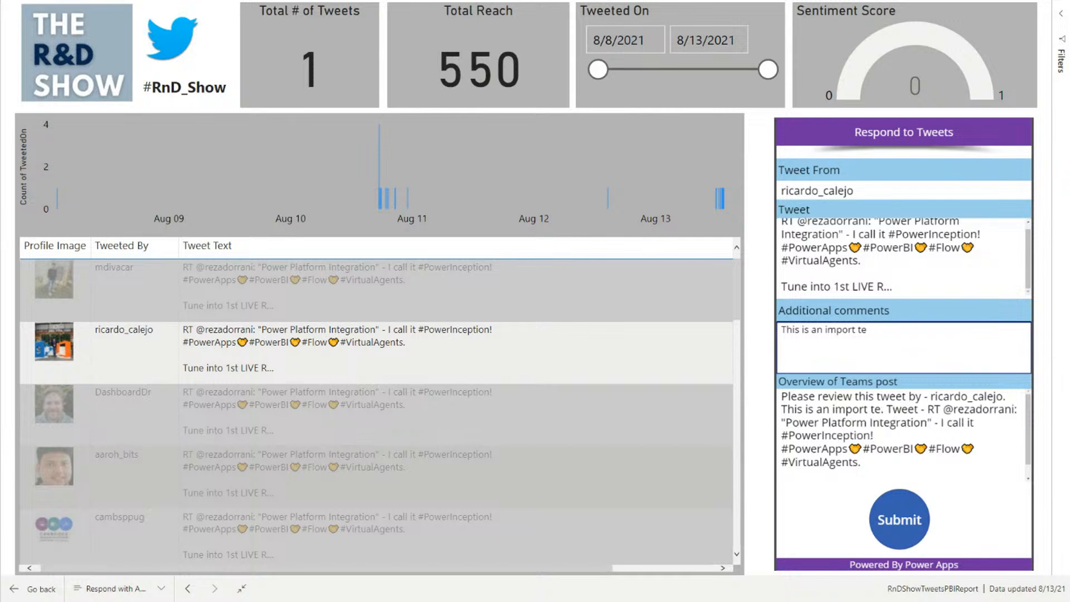
key(BackSpace)
key(BackSpace)
text(customer infor)
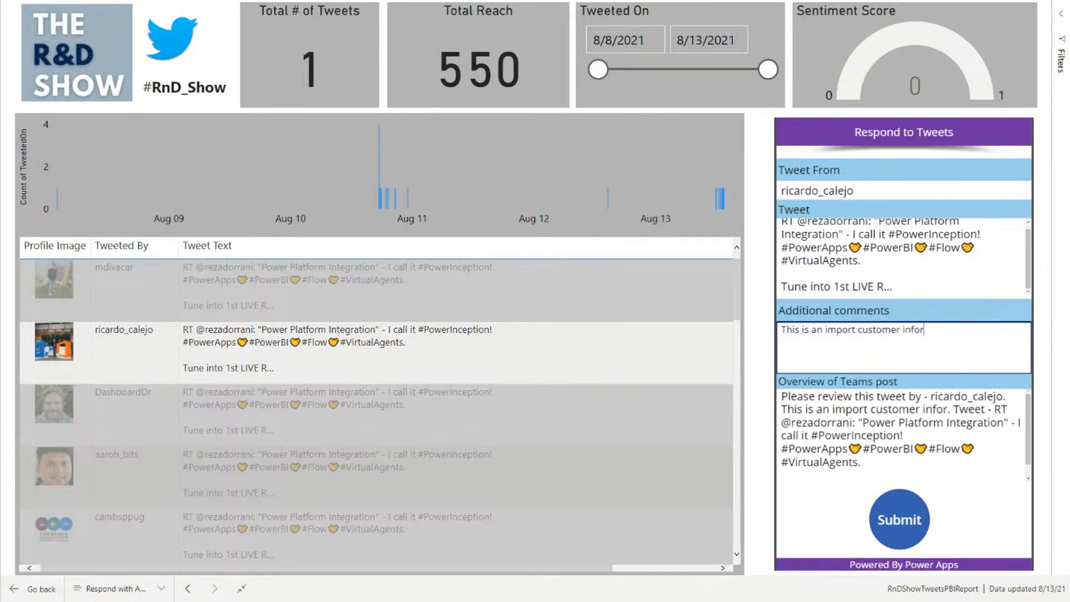
key(BackSpace)
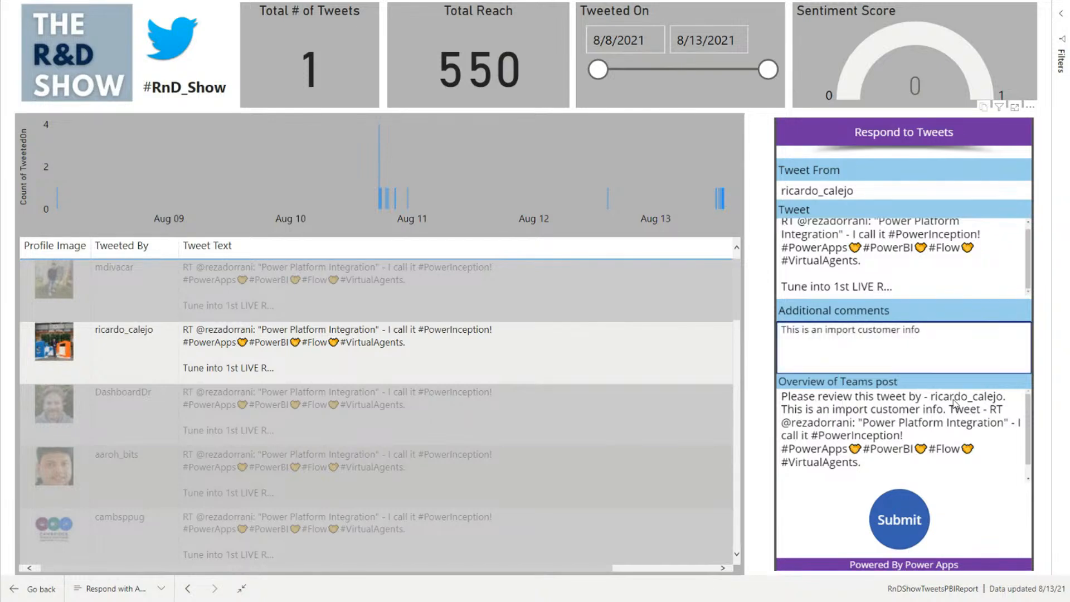
Step: Try twice to submit the tweet response to Teams, dismissing the error and reopening the response form each time
click(891, 518)
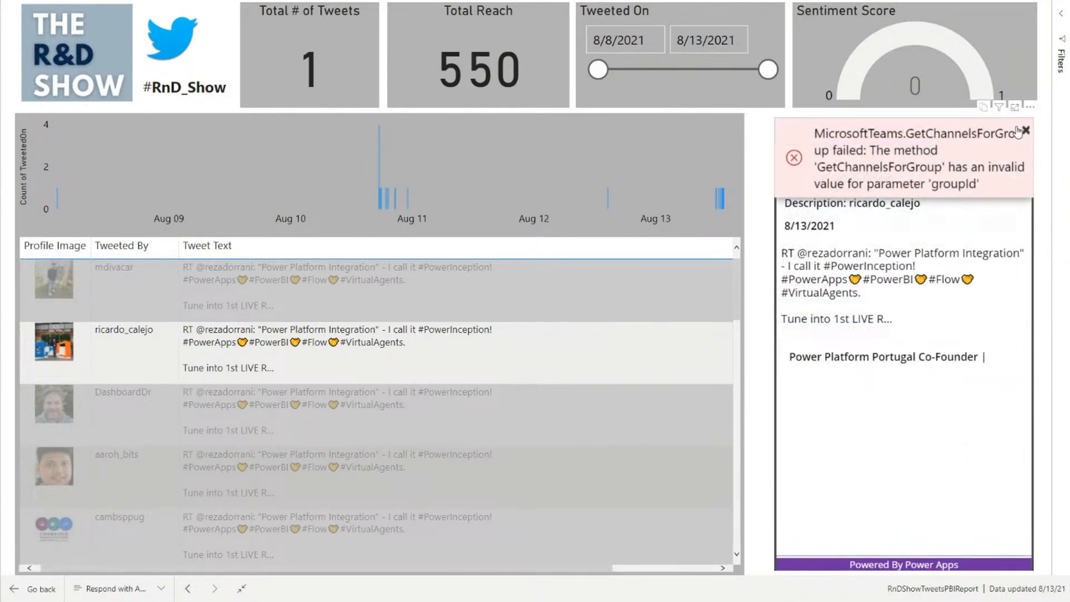
click(1021, 131)
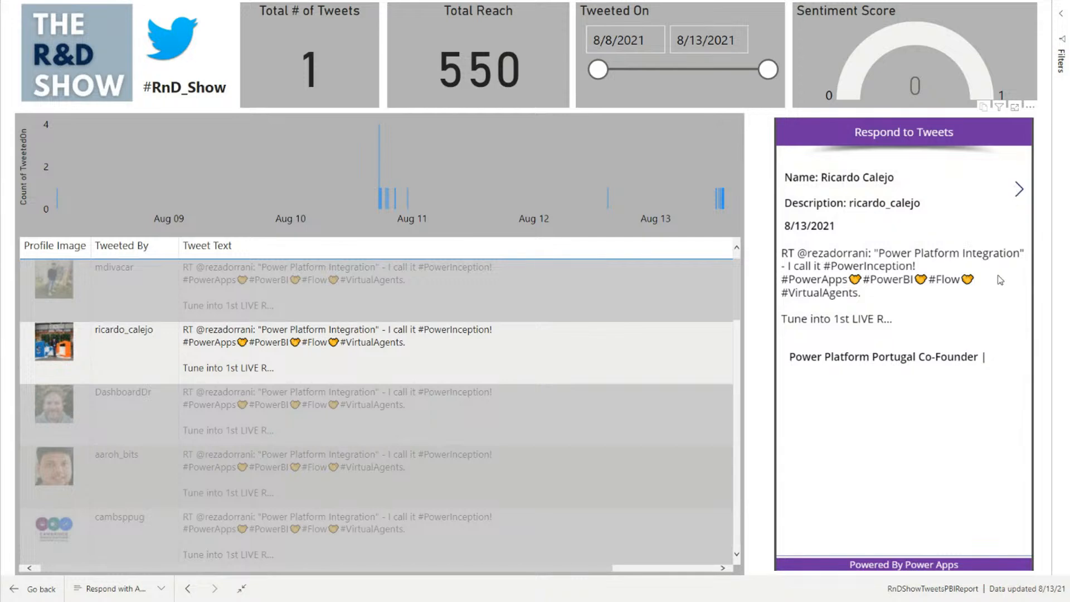
click(1019, 189)
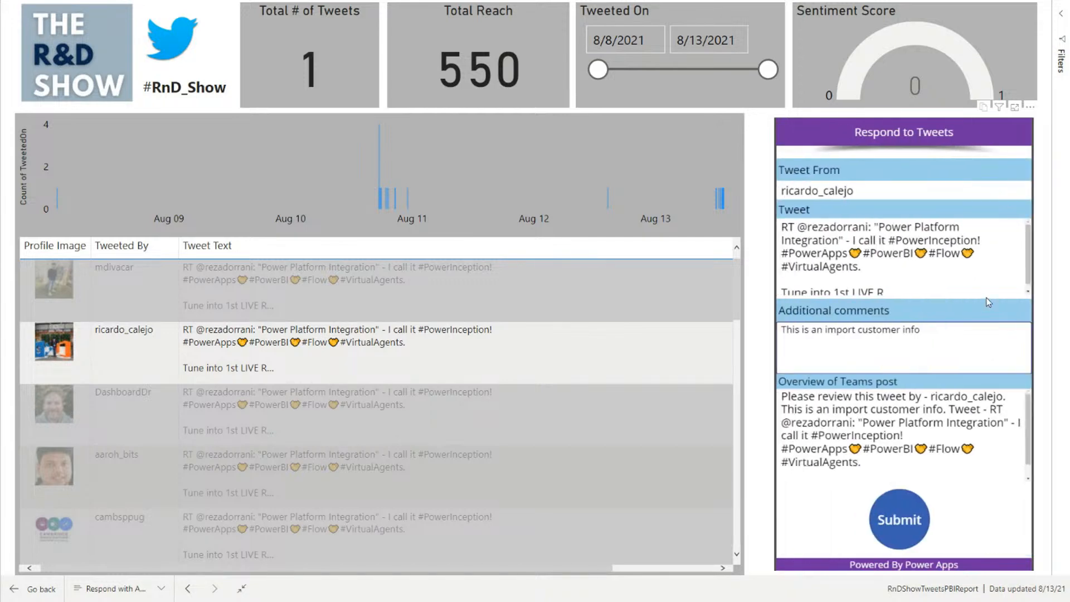
click(902, 517)
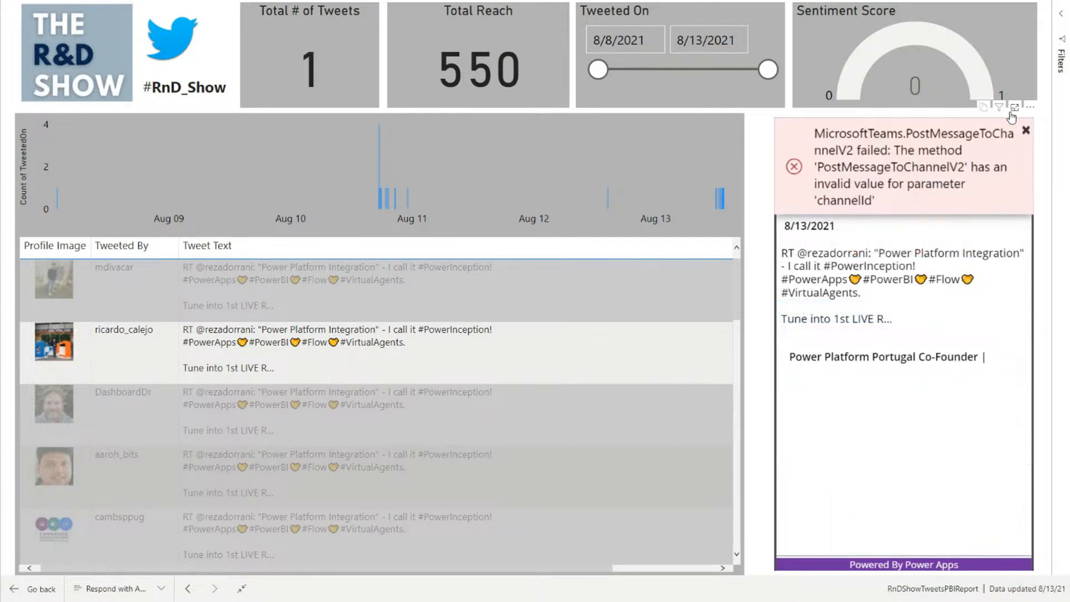
click(1026, 131)
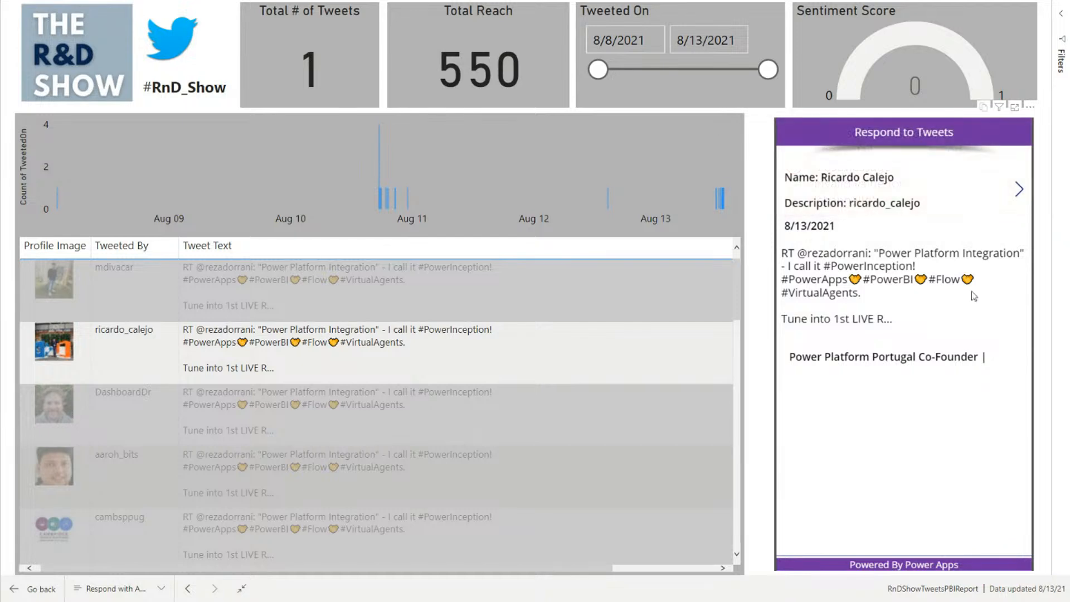
click(1019, 189)
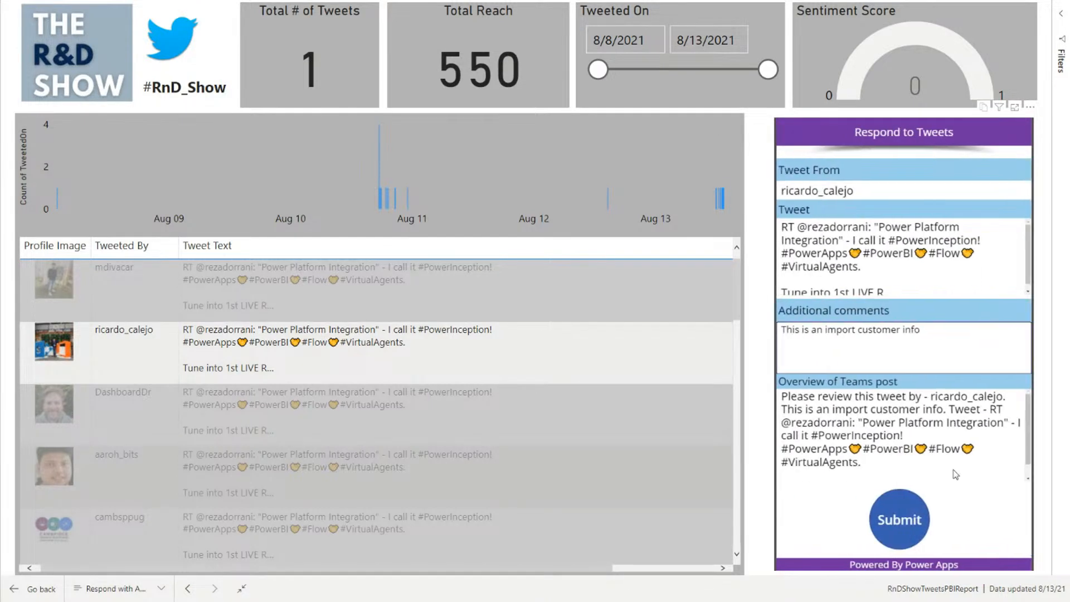
Step: Submit the tweet response to Teams again, reopen the response form and exit the full-screen view
click(909, 508)
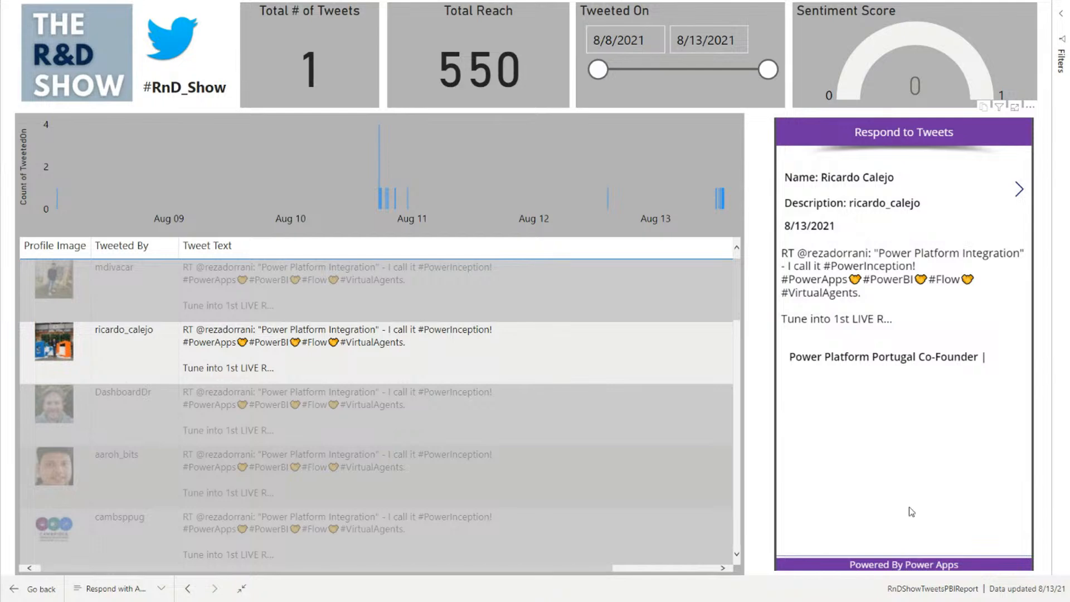
click(1021, 190)
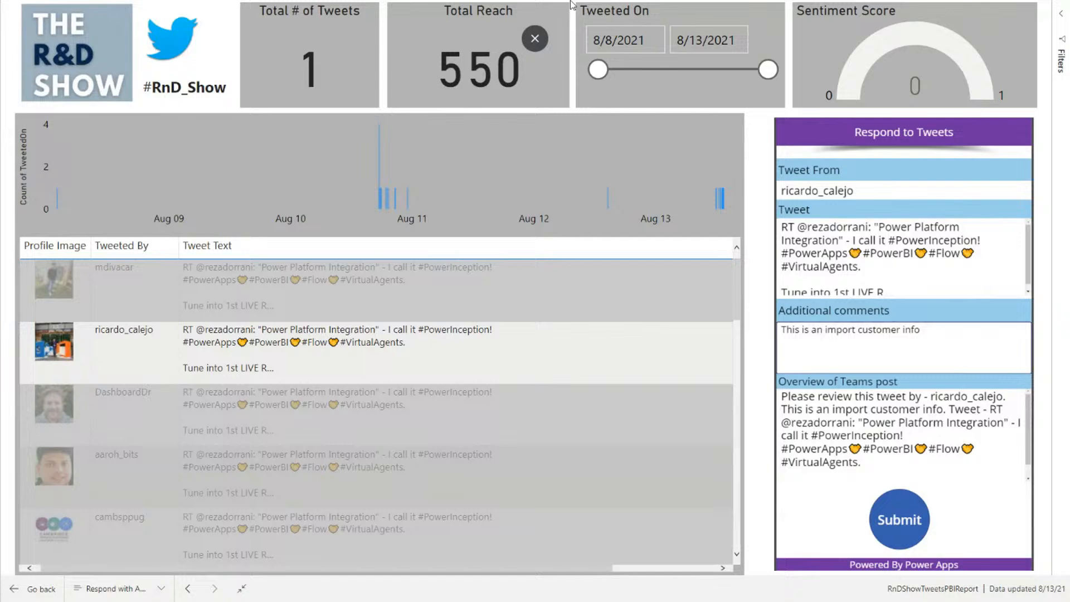
click(534, 39)
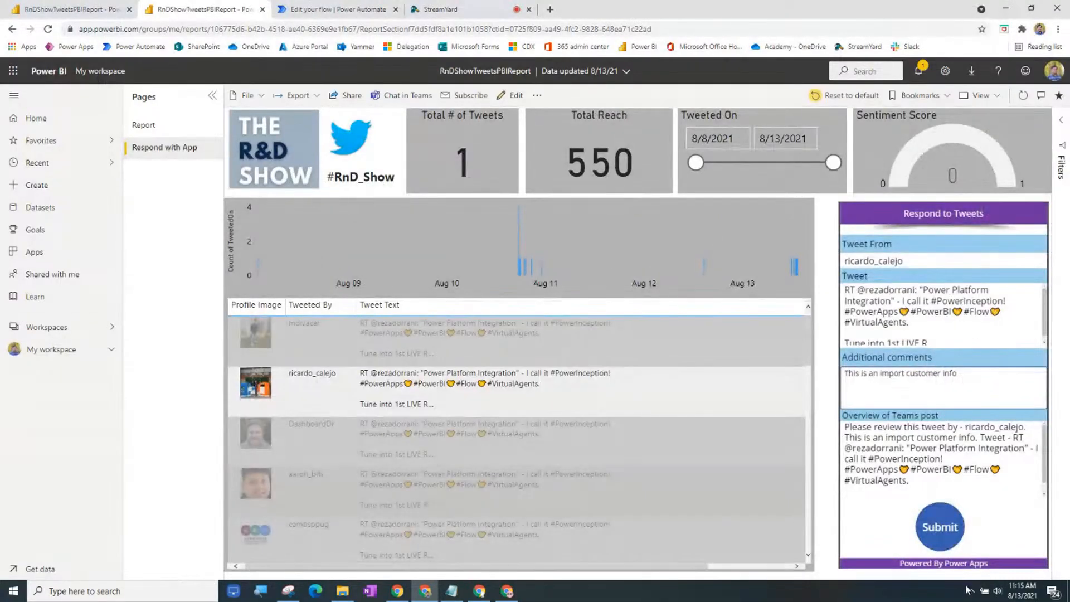
click(971, 591)
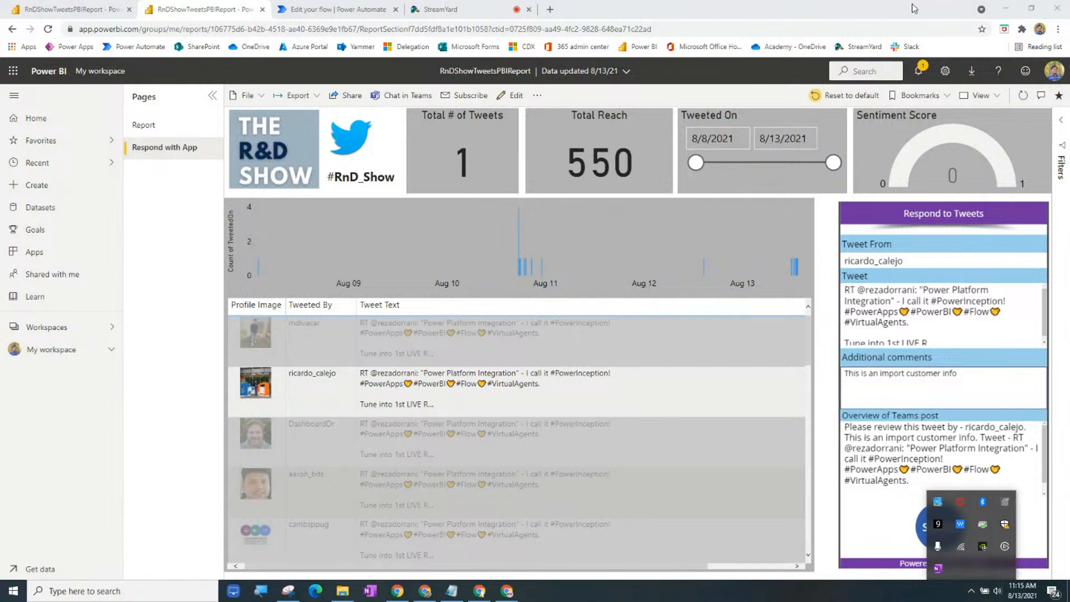
double_click(968, 5)
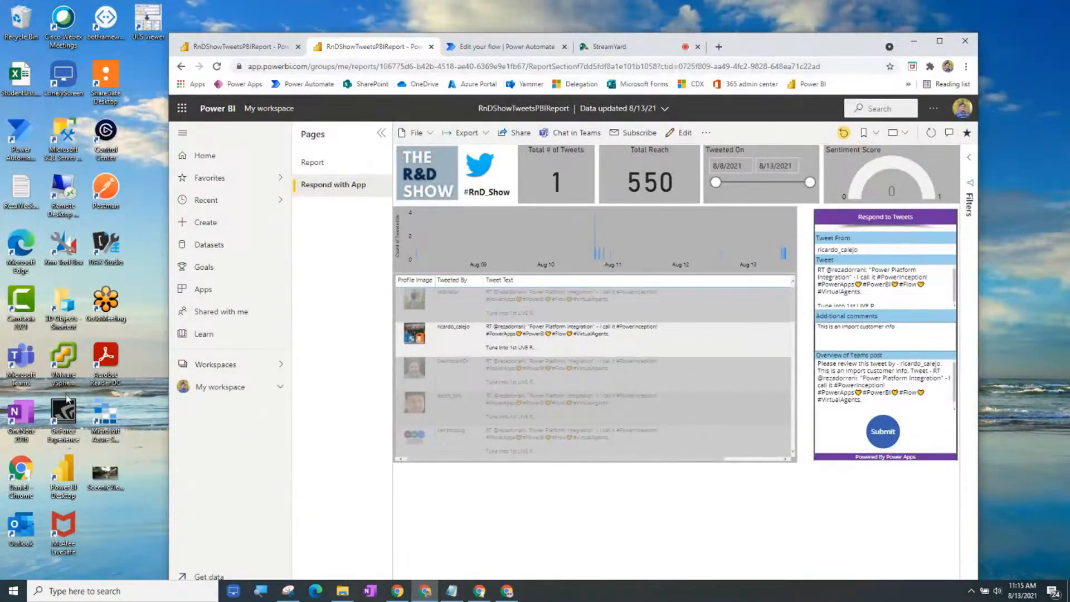
click(14, 367)
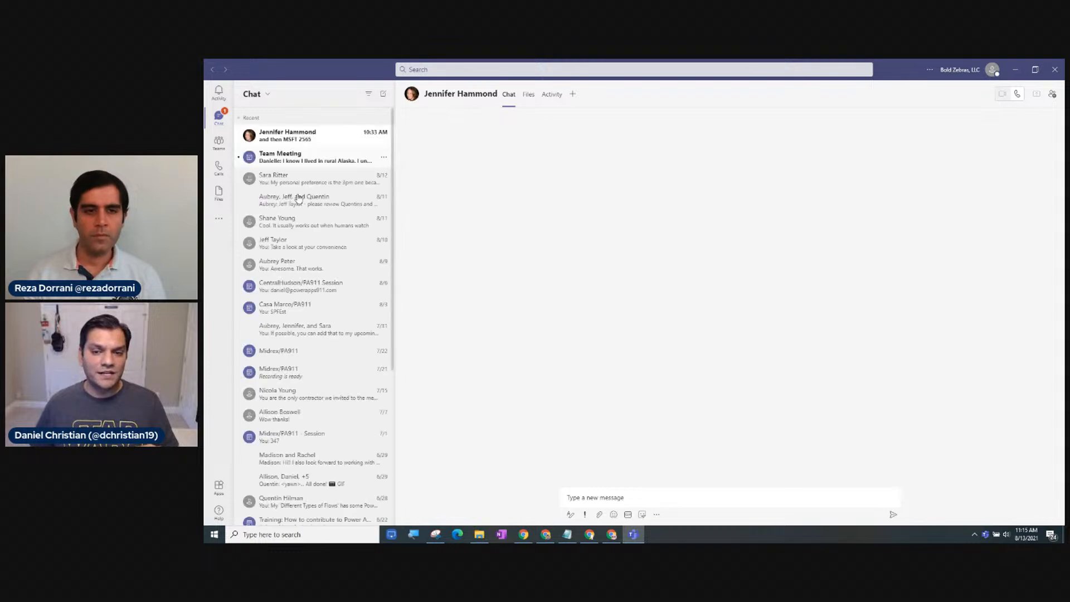
click(977, 70)
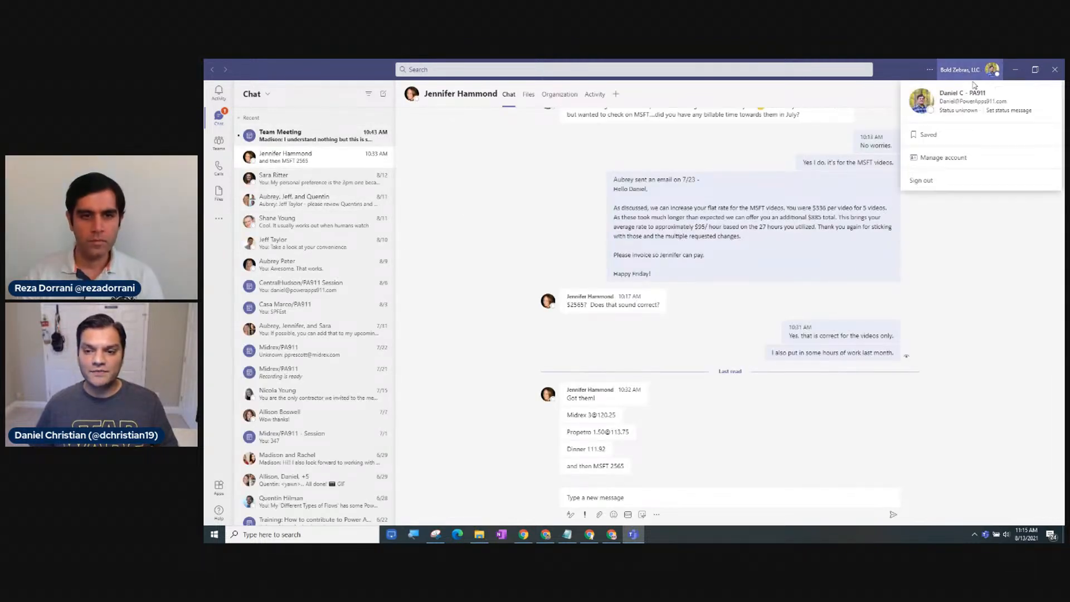
click(946, 231)
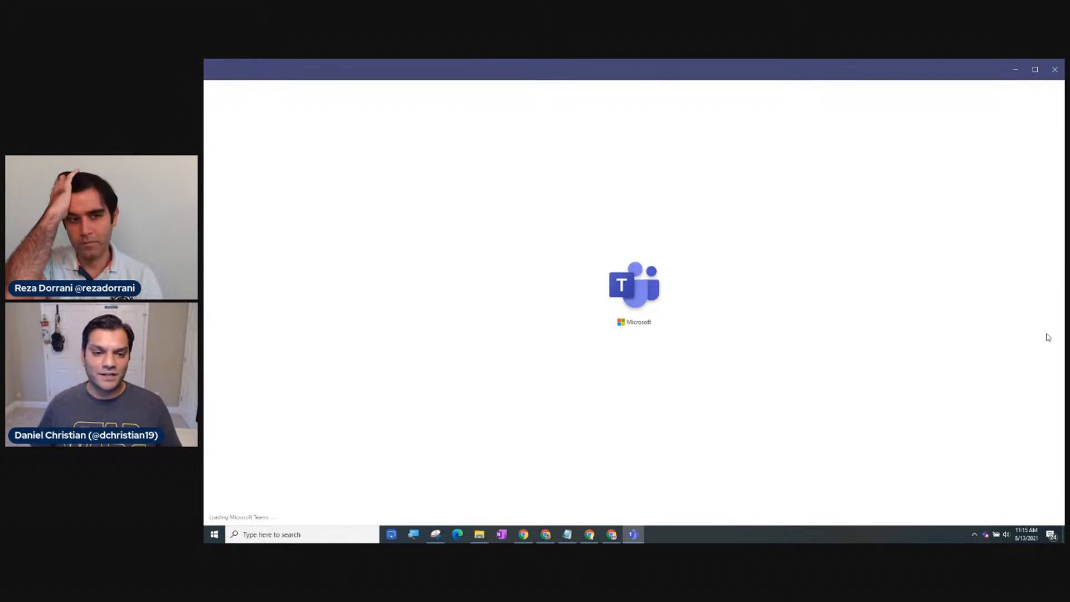
click(1054, 69)
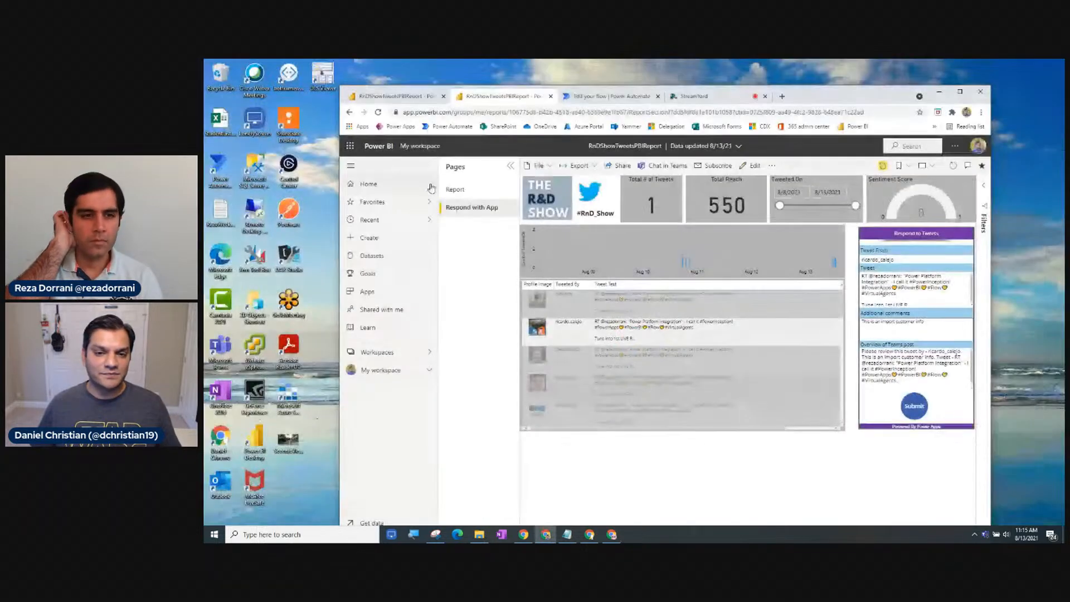
click(960, 91)
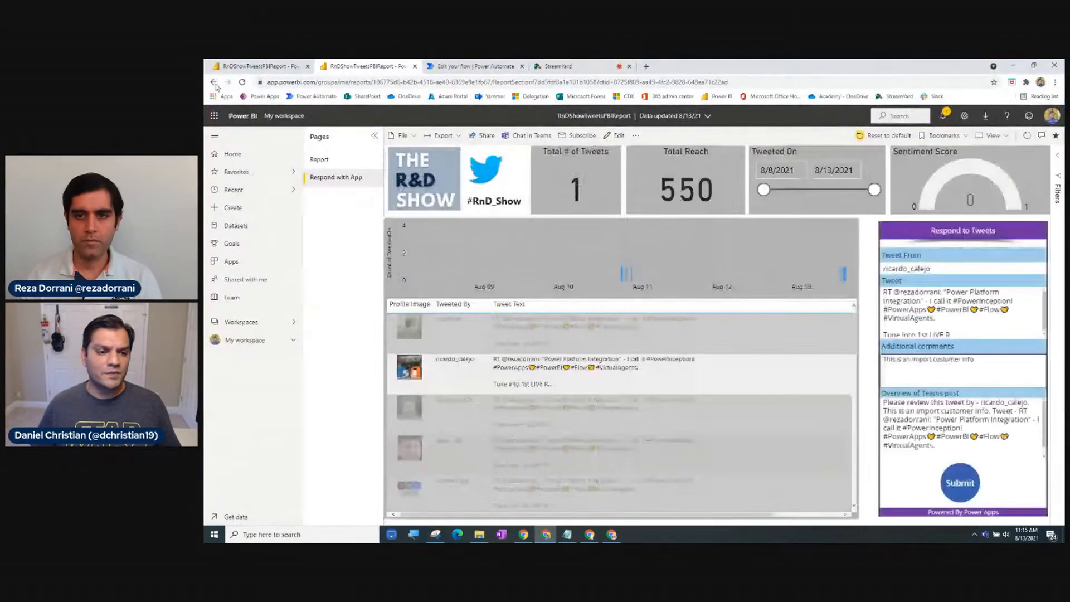
Step: Open Microsoft Teams in a new browser tab and show the Social Media channel of the Power Apps Champions team
click(214, 116)
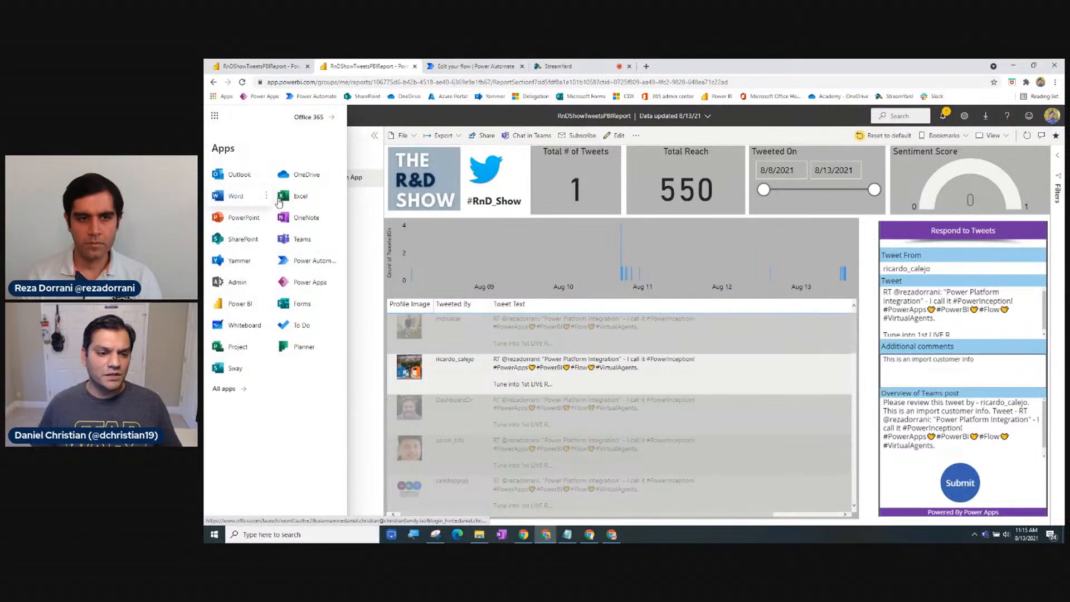
click(331, 238)
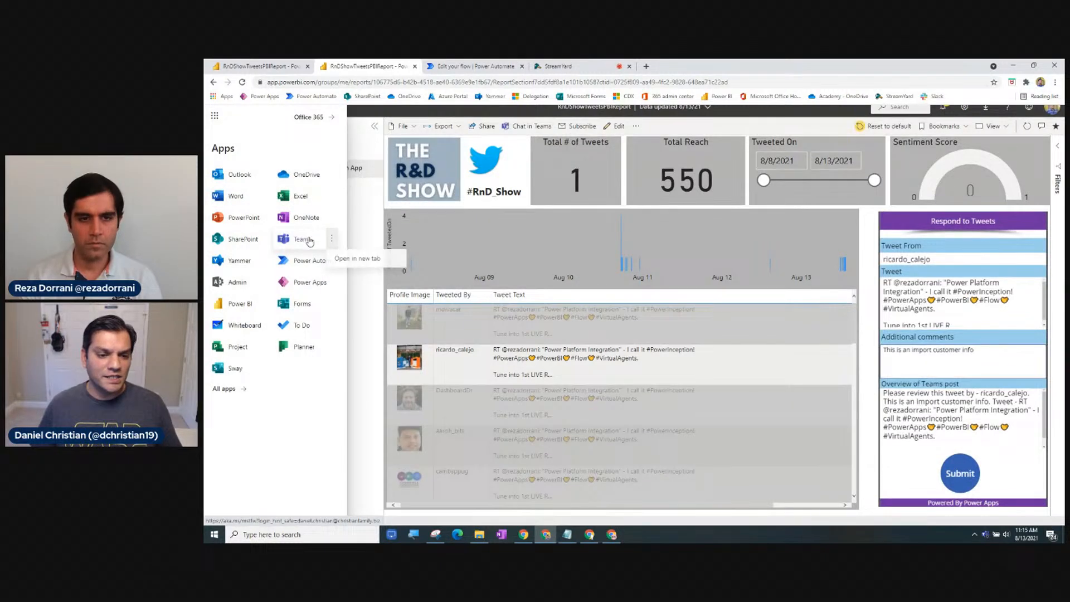
click(347, 259)
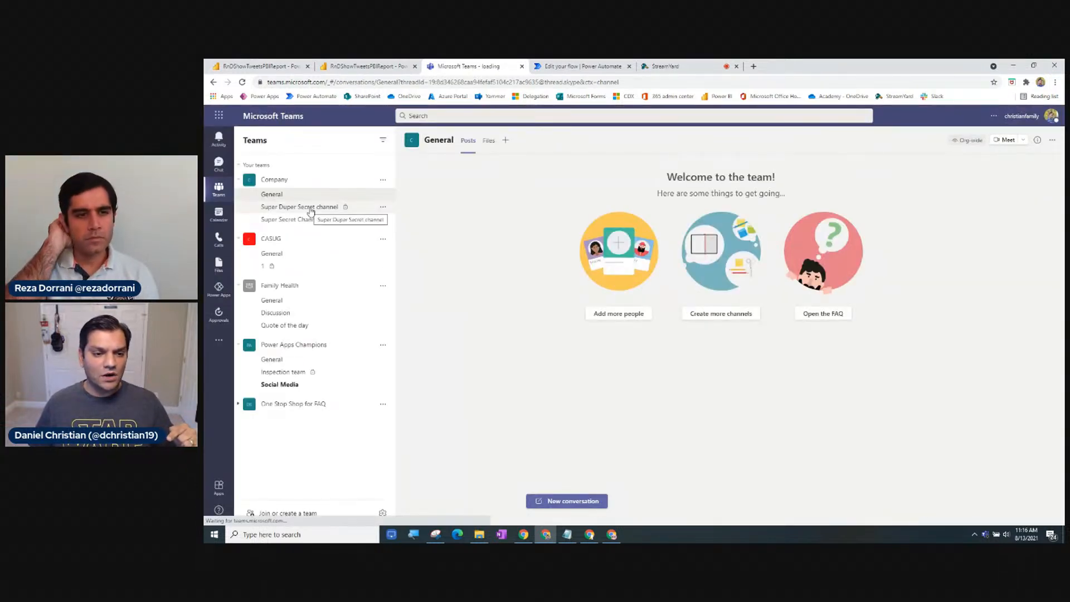
click(279, 384)
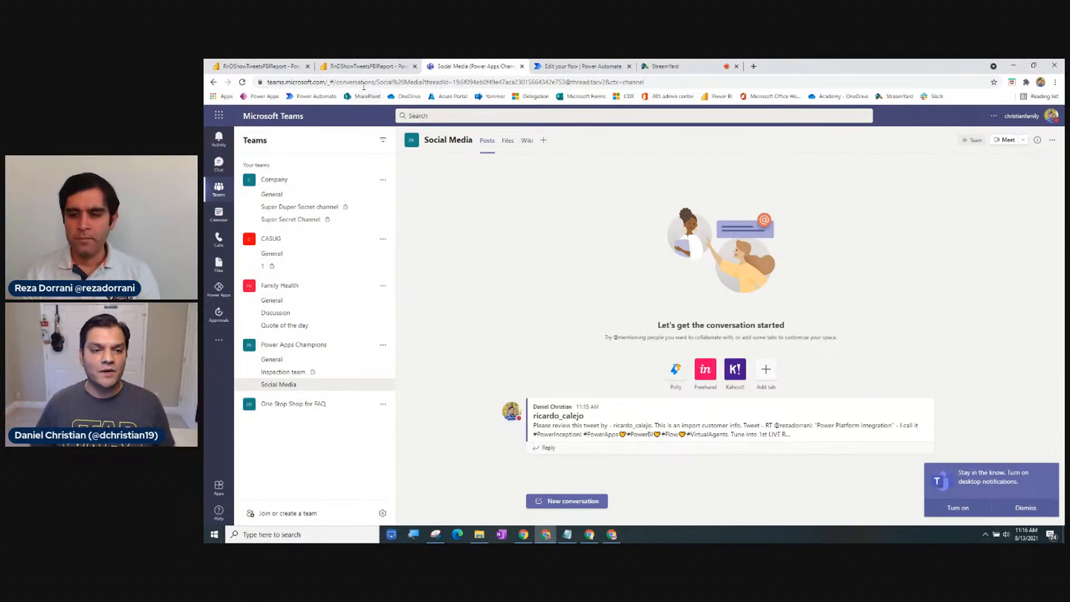
Step: Return to the Power BI report, select the third visible tweet and submit its response to Teams with the existing comments
click(363, 69)
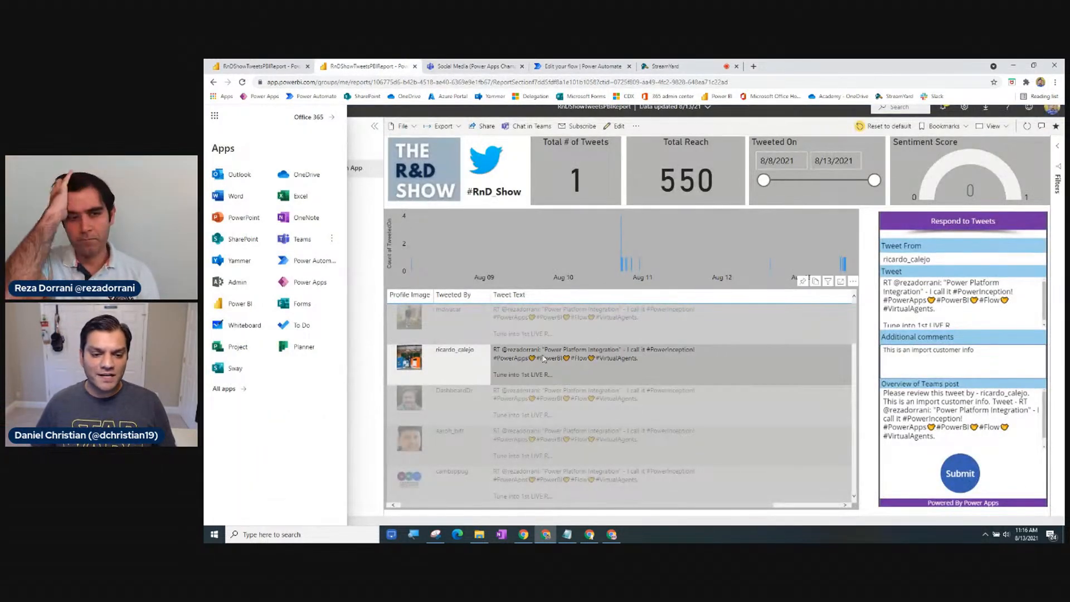
click(473, 411)
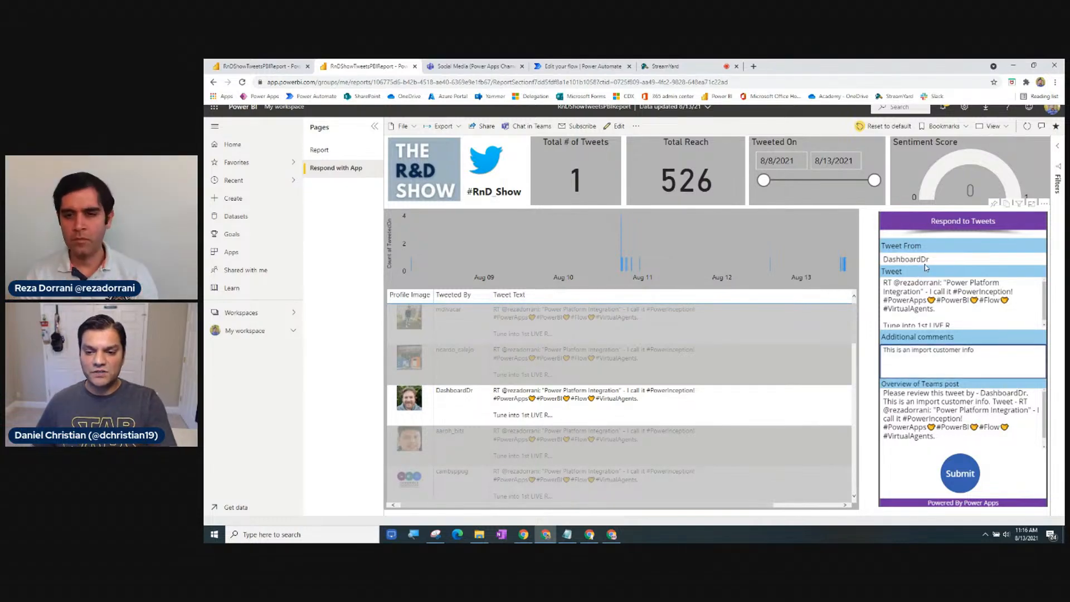
click(965, 487)
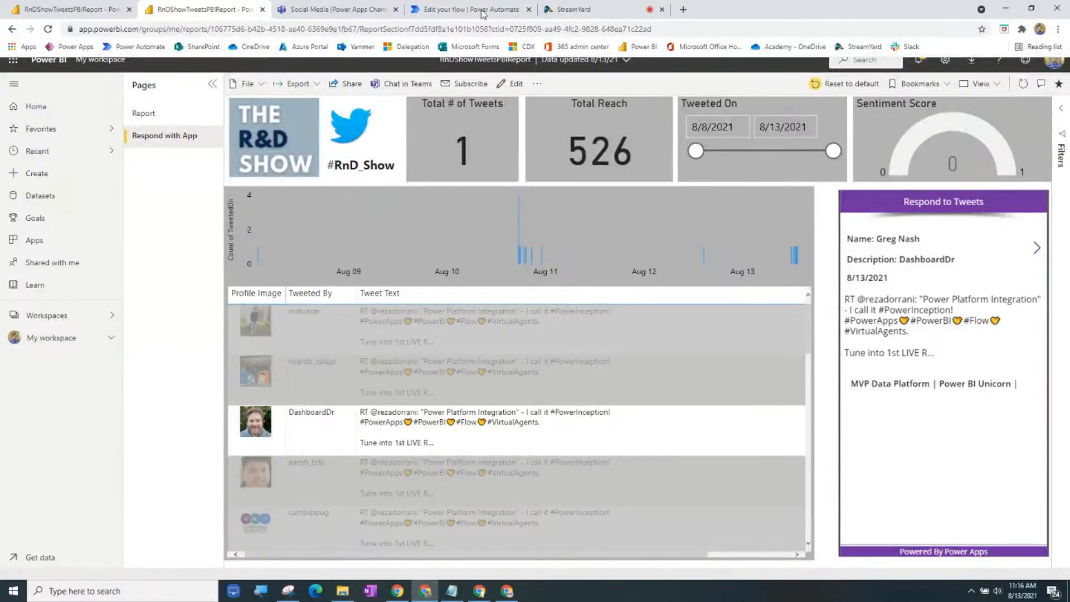
Step: Check the Social Media channel in Teams for the submitted response and dismiss the desktop notifications prompt
click(304, 10)
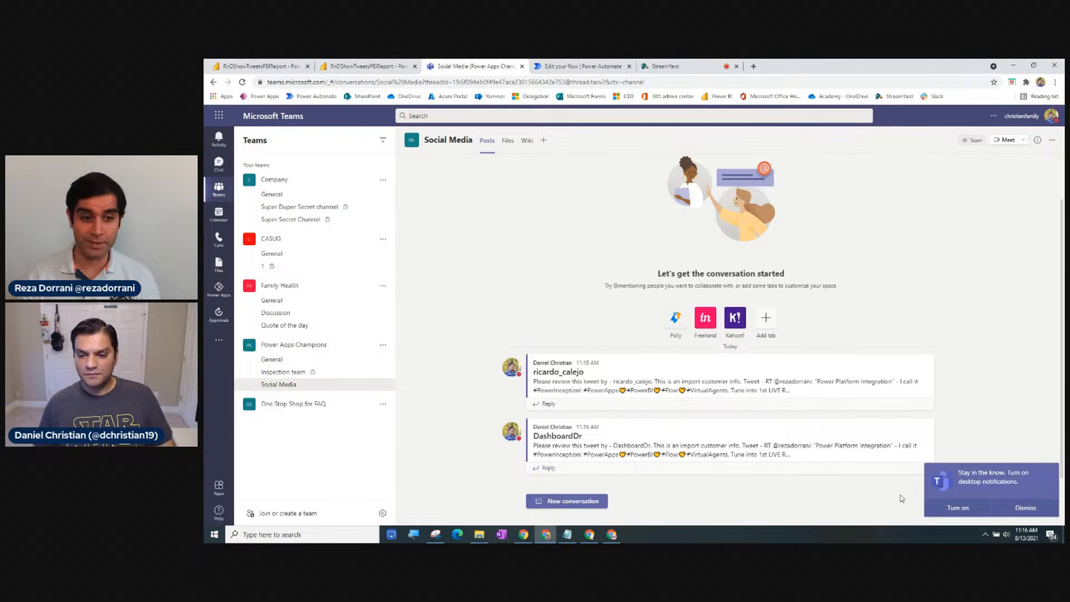
click(1018, 510)
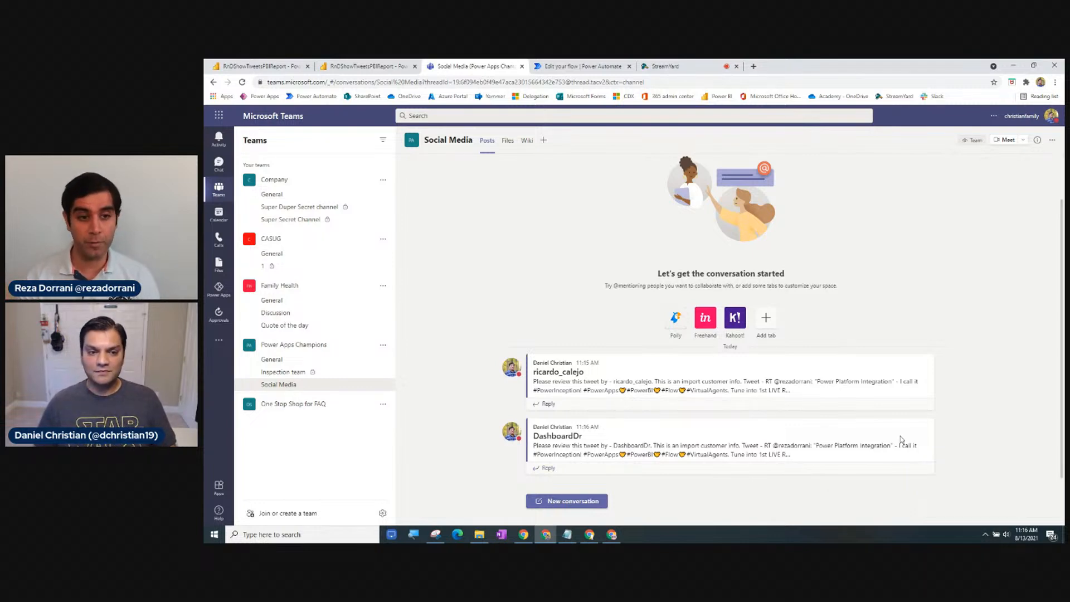
Step: Clear the tweet selection in the Power BI report and return to the Social Media channel in Teams
click(360, 67)
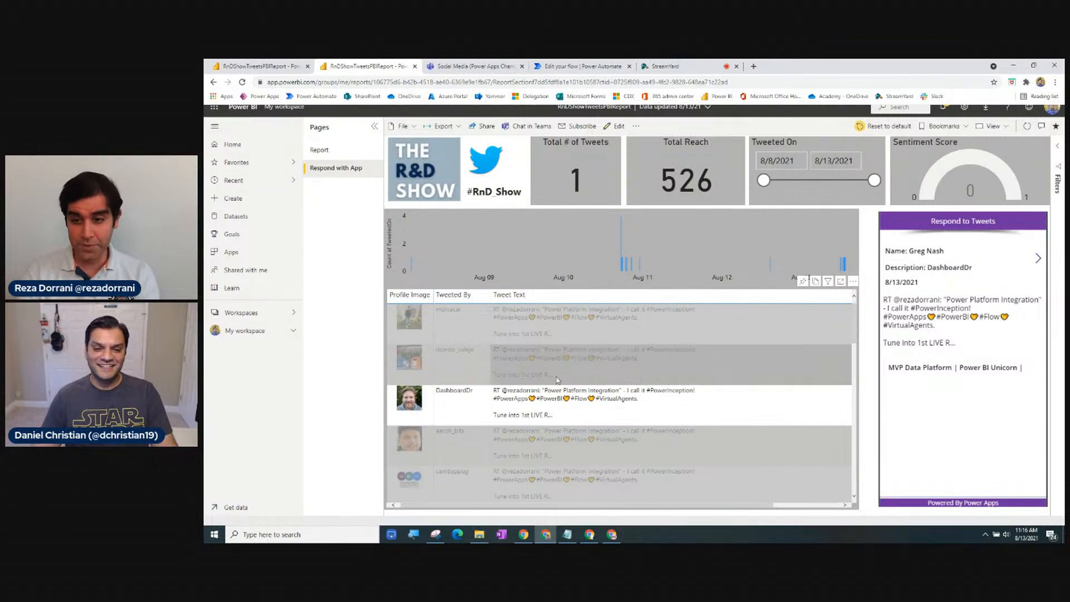
click(635, 414)
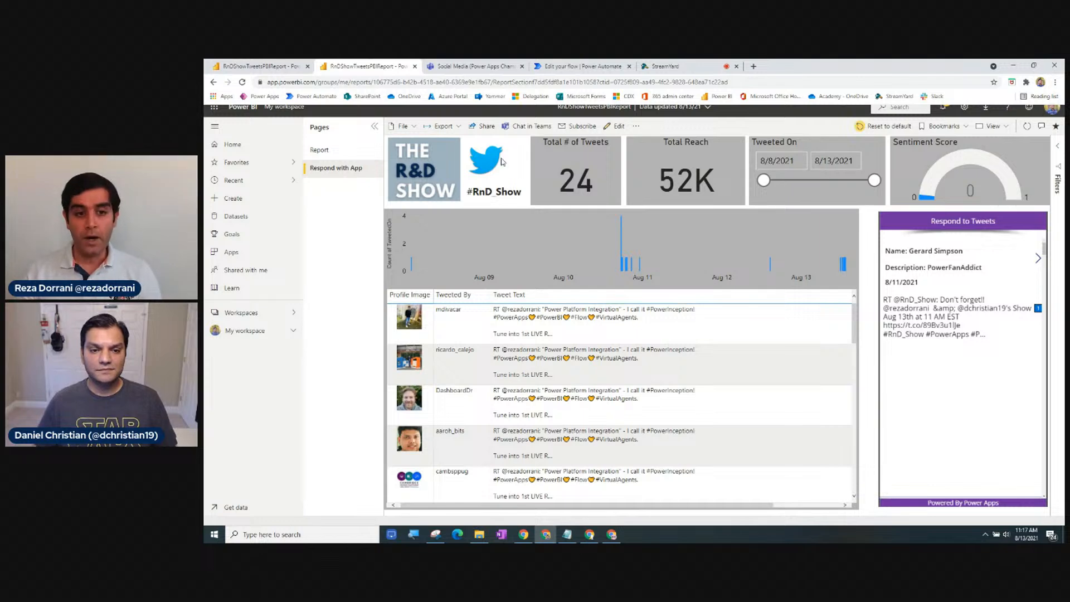
click(474, 68)
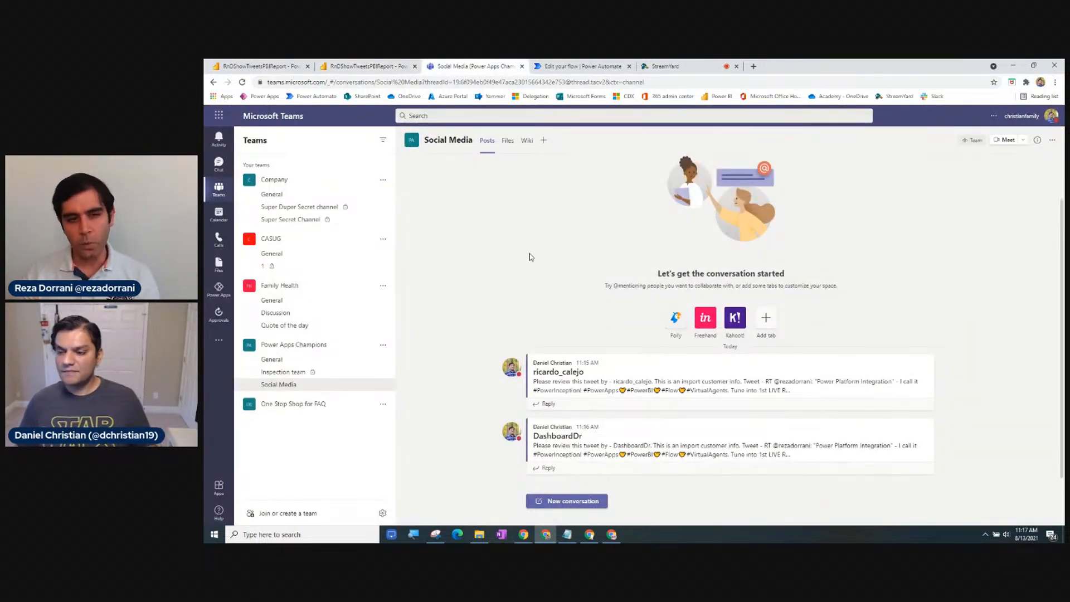
Step: Switch to the Power Apps window and look through the data of the Devices table
click(663, 66)
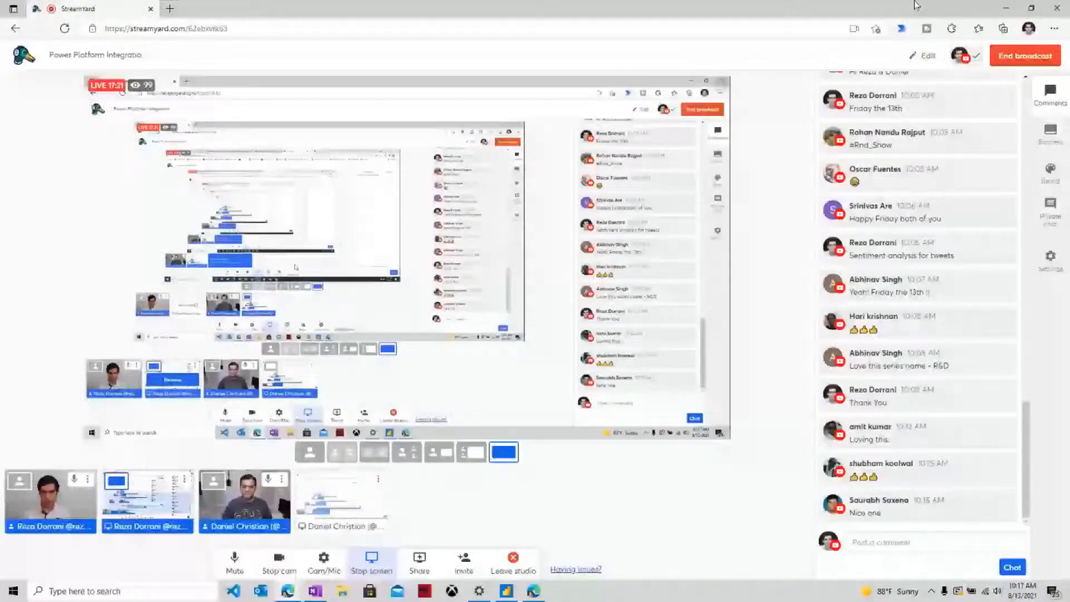
click(998, 10)
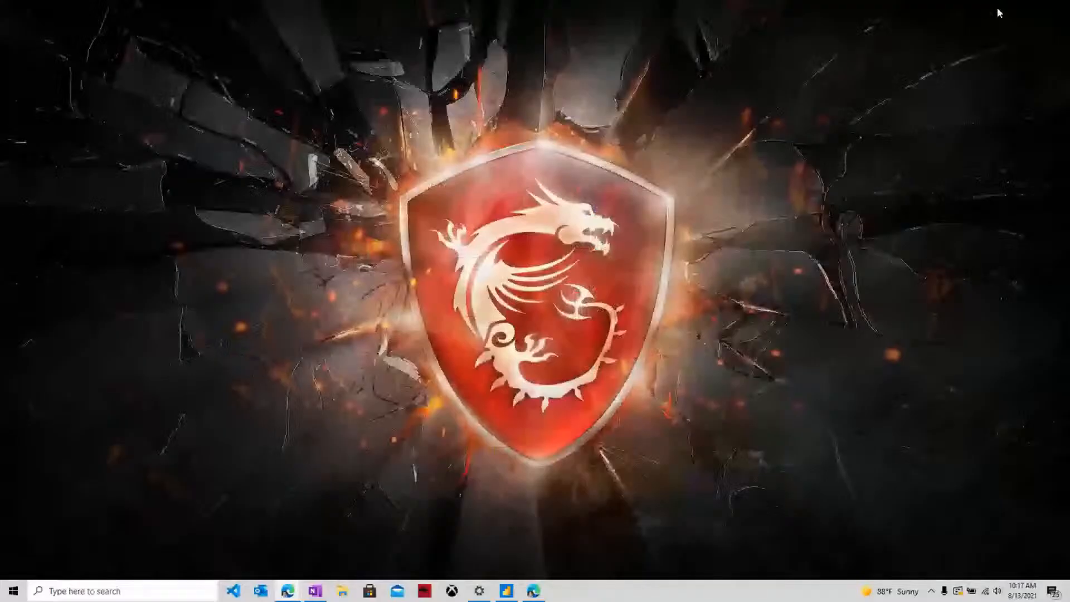
click(535, 591)
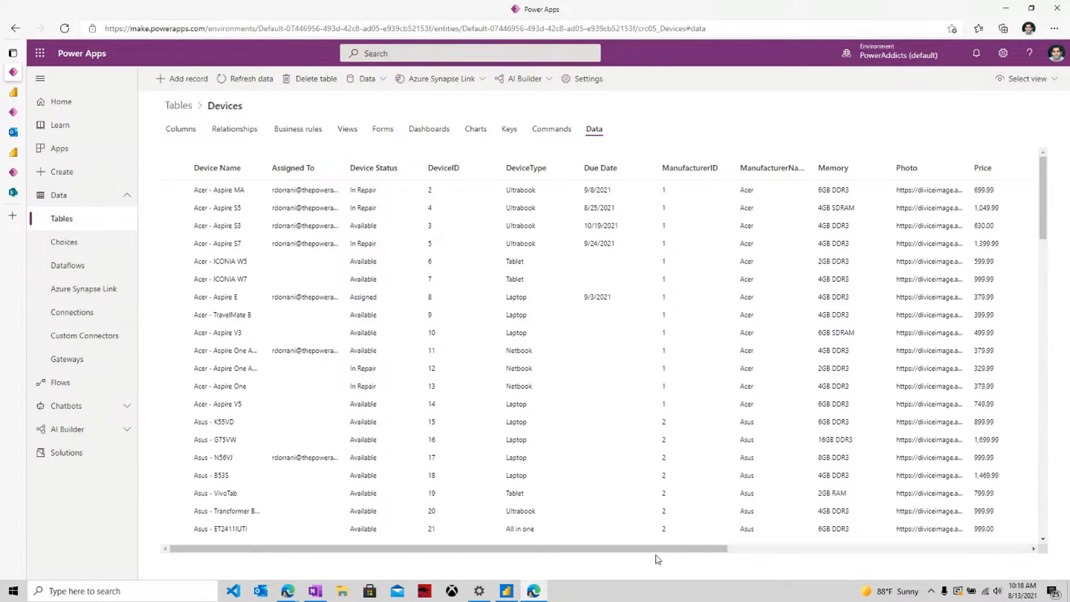
drag(655, 550, 439, 553)
Step: Switch to the testnyc report in Power BI and examine its device table, embedded Devices 2 app and Device Status chart
click(13, 93)
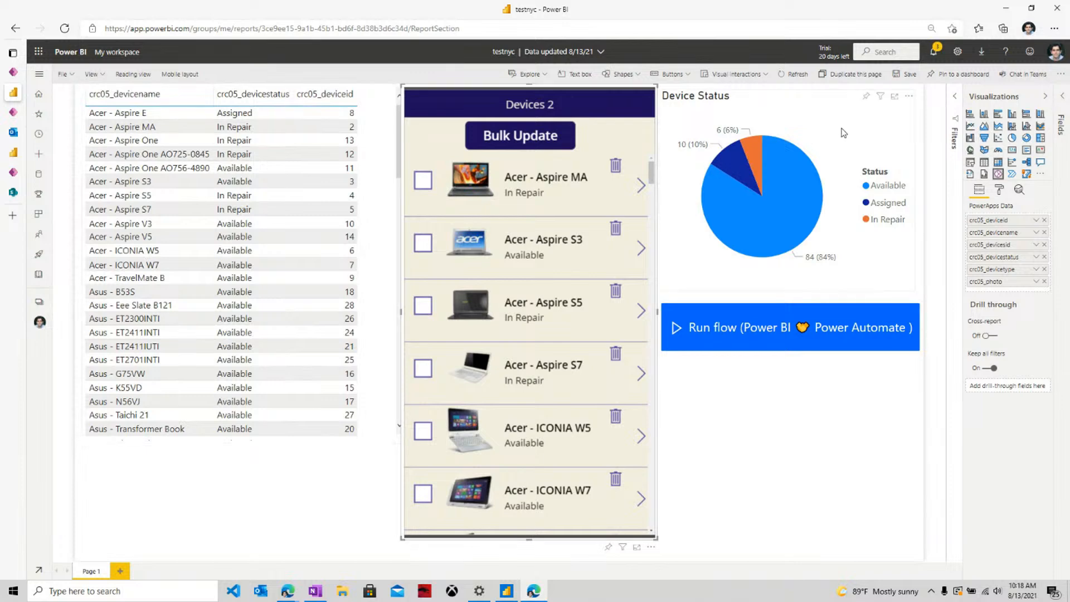
mouse_move(780, 233)
click(839, 392)
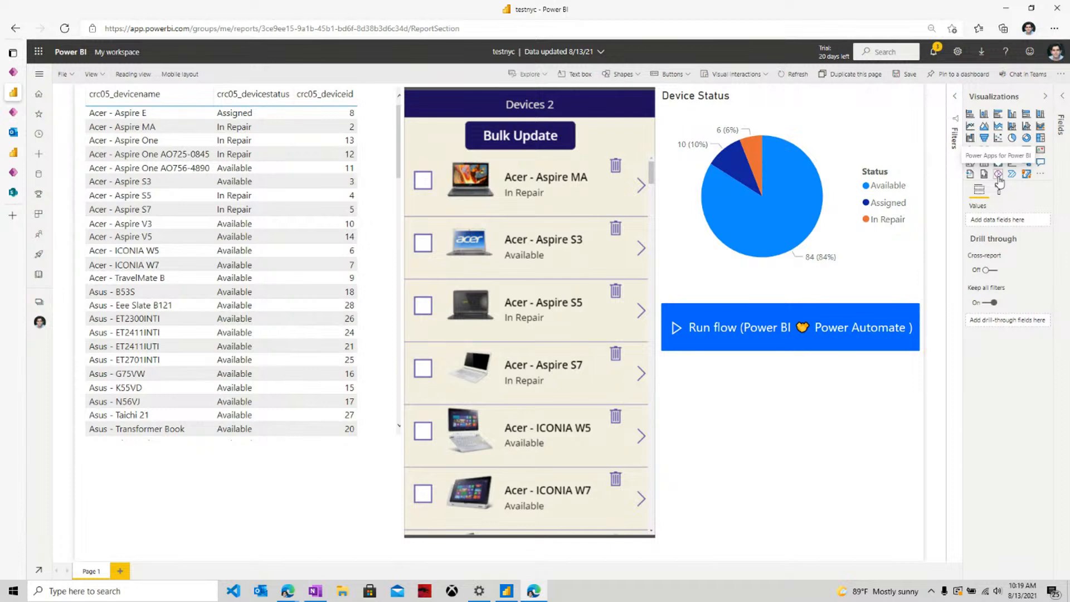
key(ctrl+shift+Tab)
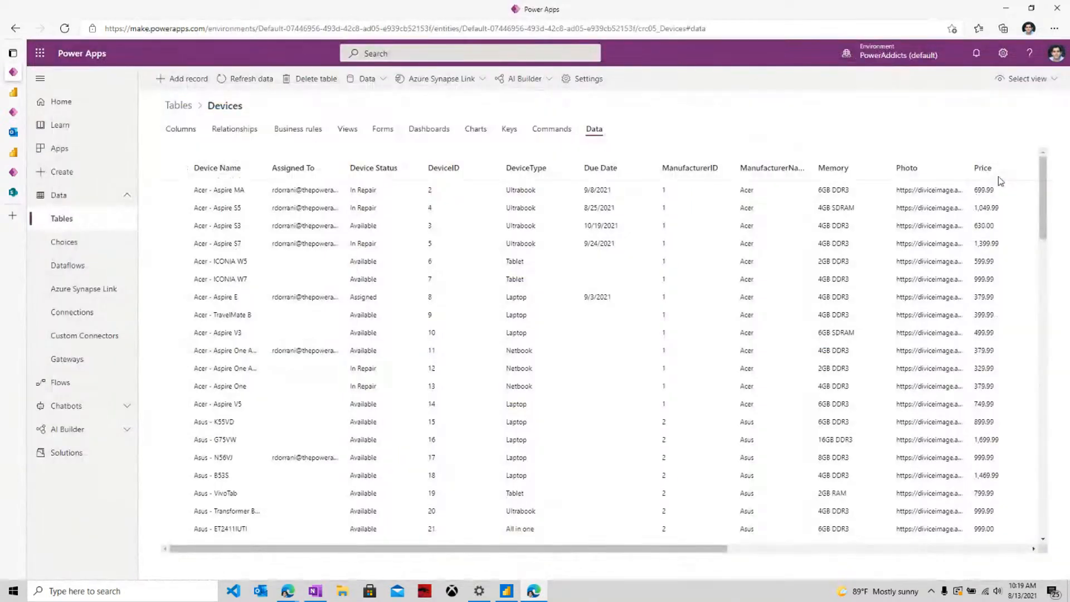
click(13, 92)
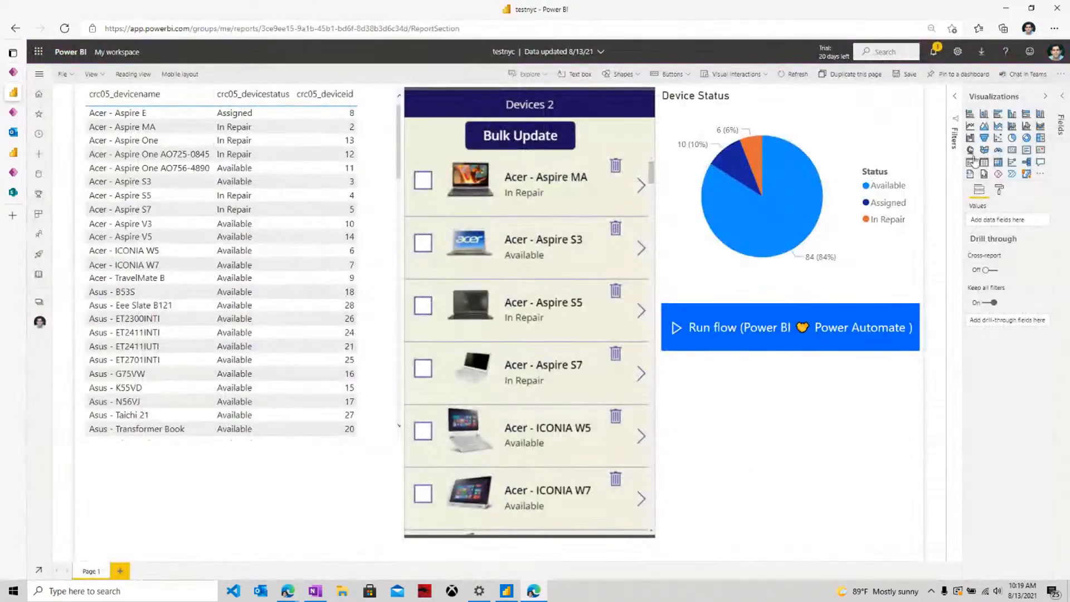
Step: Insert a Power Apps for Power BI visual below the device table and expand the crc05_devices fields
click(1000, 175)
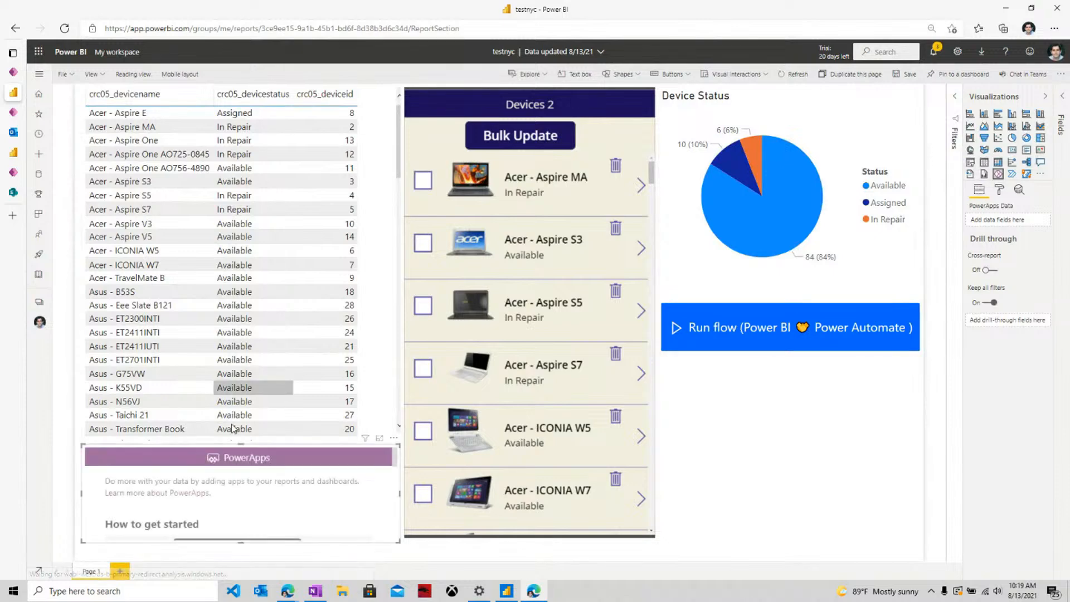
click(1059, 95)
click(969, 139)
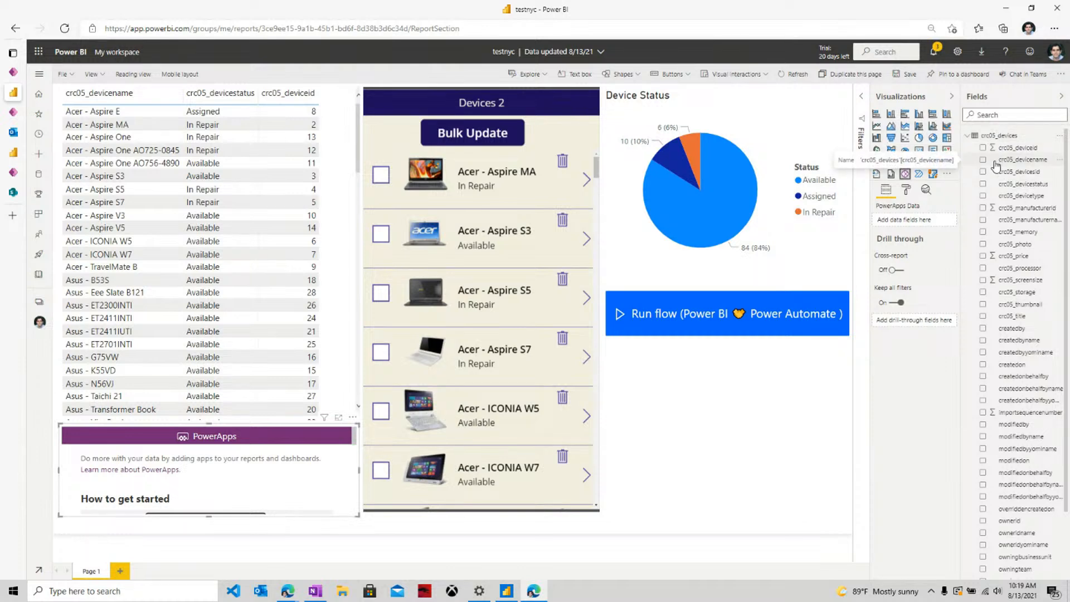
Step: Add crc05_devicename, crc05_devicestatus and crc05_devicetype to the new Power Apps visual and read its getting-started instructions
click(983, 160)
click(983, 184)
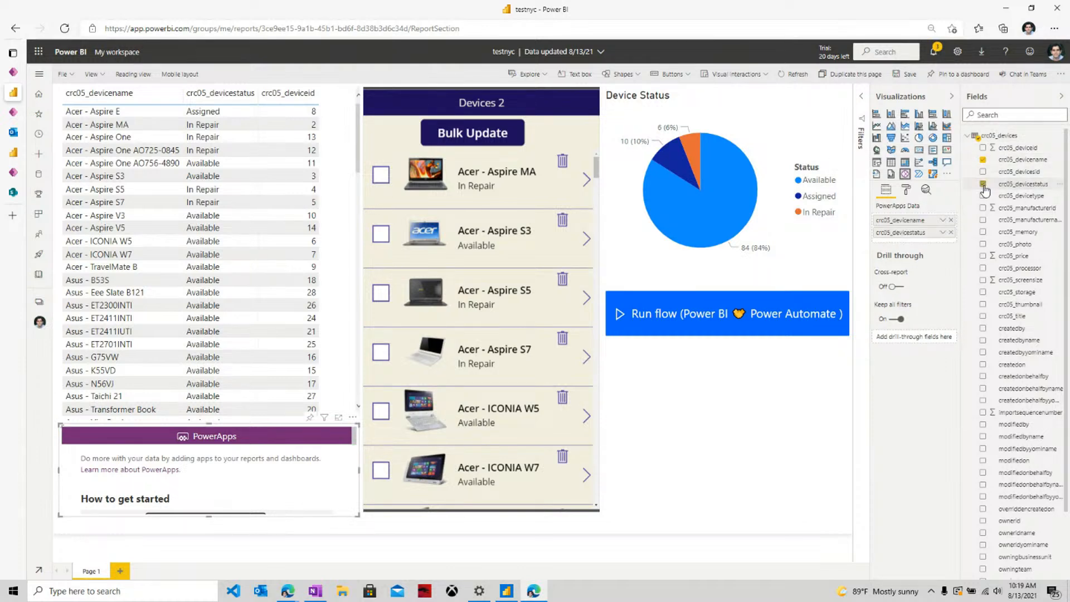
click(983, 196)
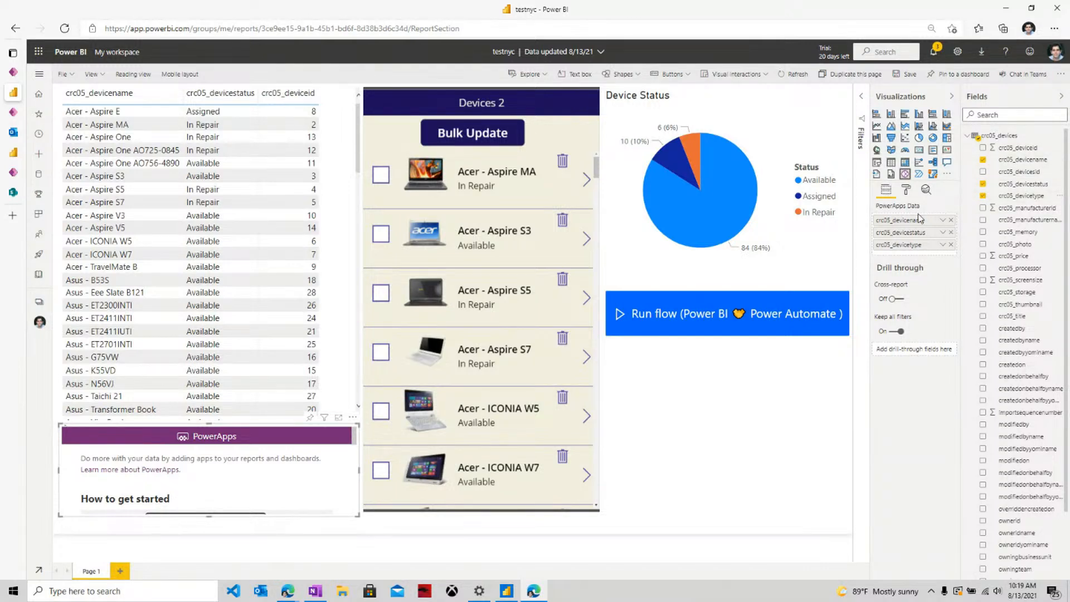
scroll(199, 496, down, 10)
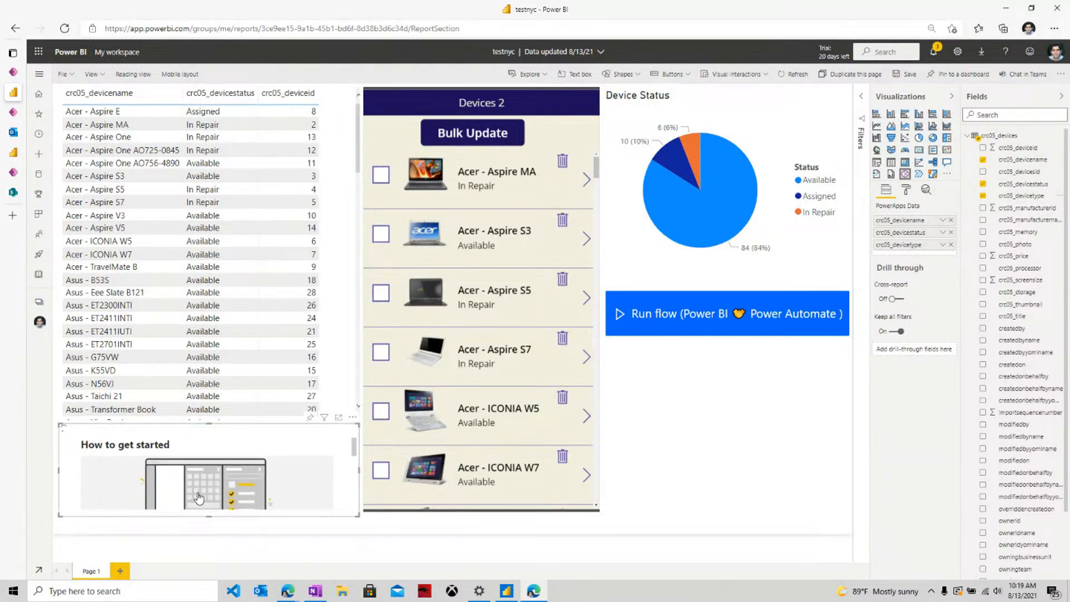
scroll(312, 490, down, 1)
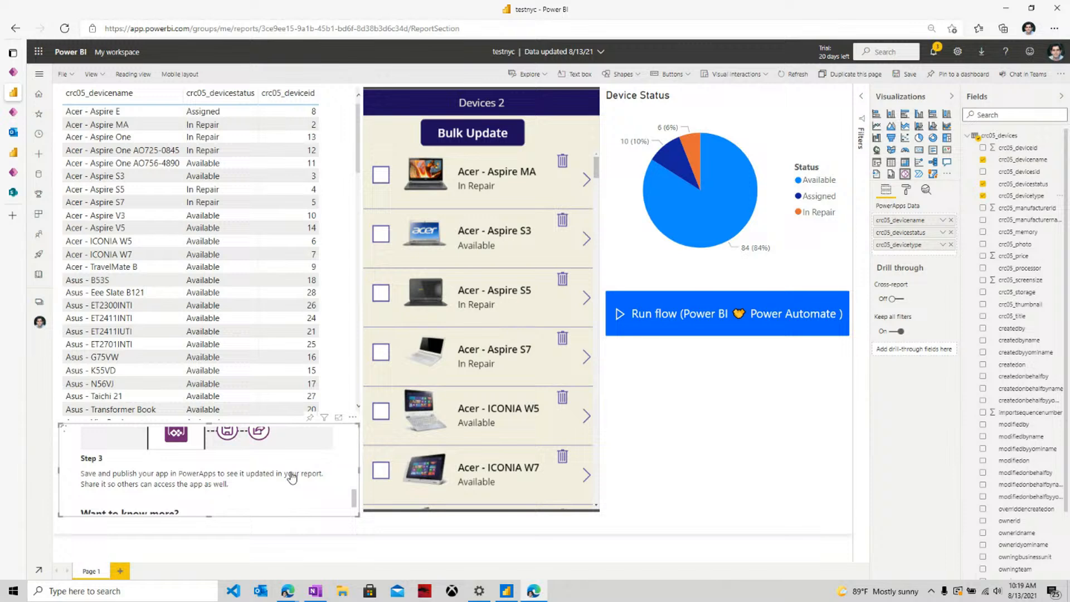
Step: Remove the new Power Apps visual from the report page
click(352, 417)
click(368, 486)
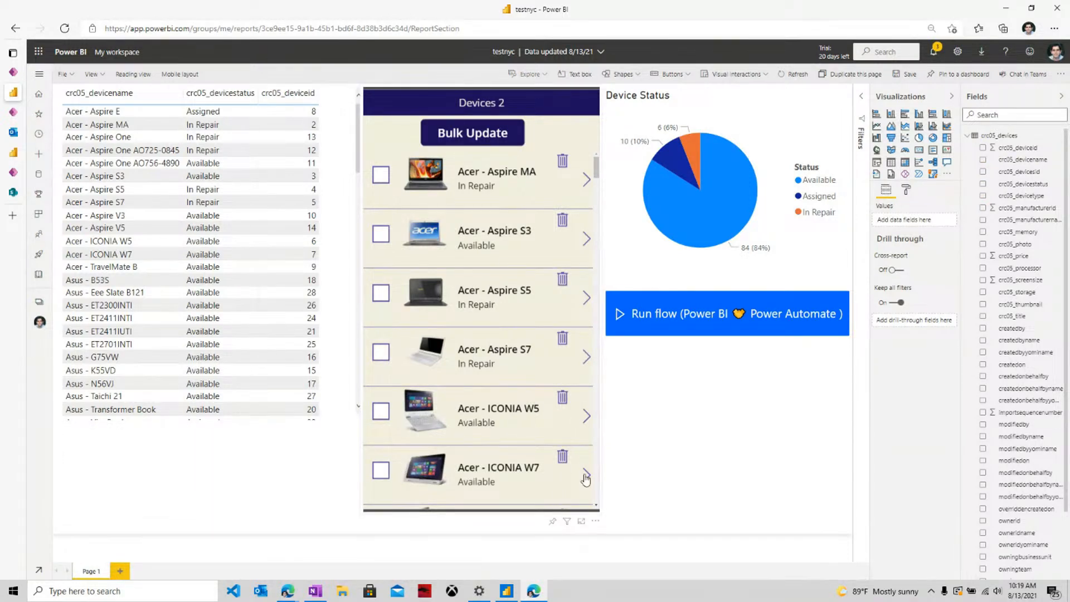
Step: Spotlight the embedded Devices 2 app to review its PowerApps data fields, and clear the spotlight
right_click(593, 521)
click(619, 518)
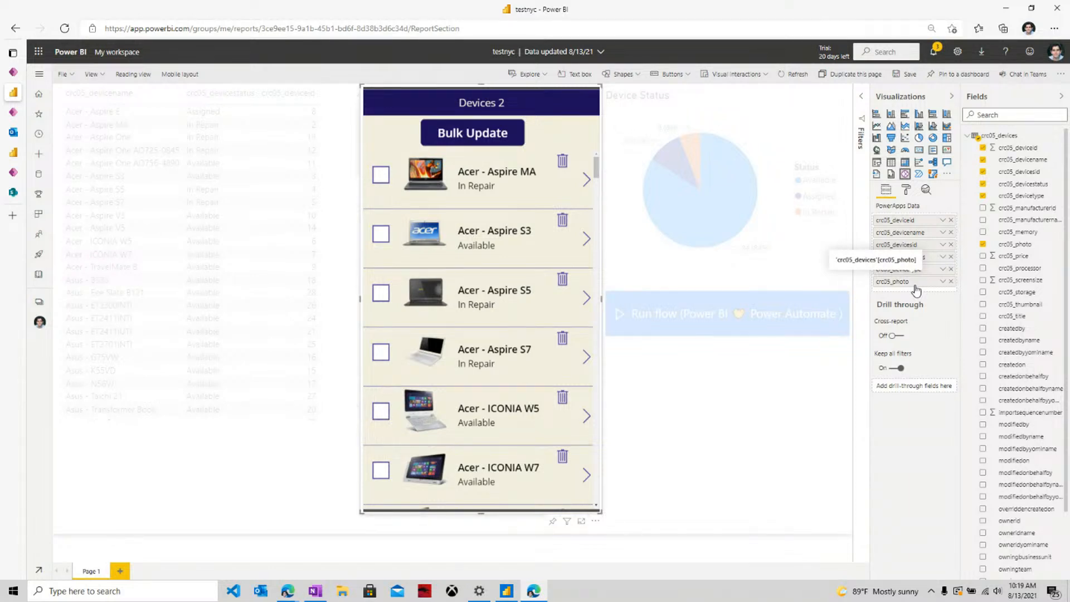
click(837, 357)
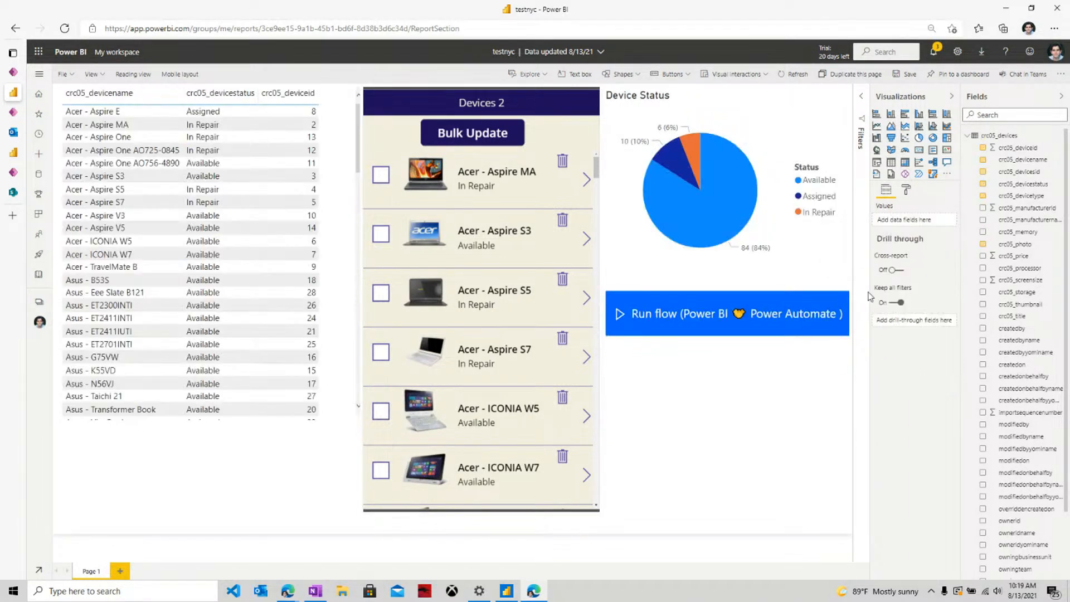
Step: Save the report and reload it in reading view
click(906, 74)
right_click(812, 113)
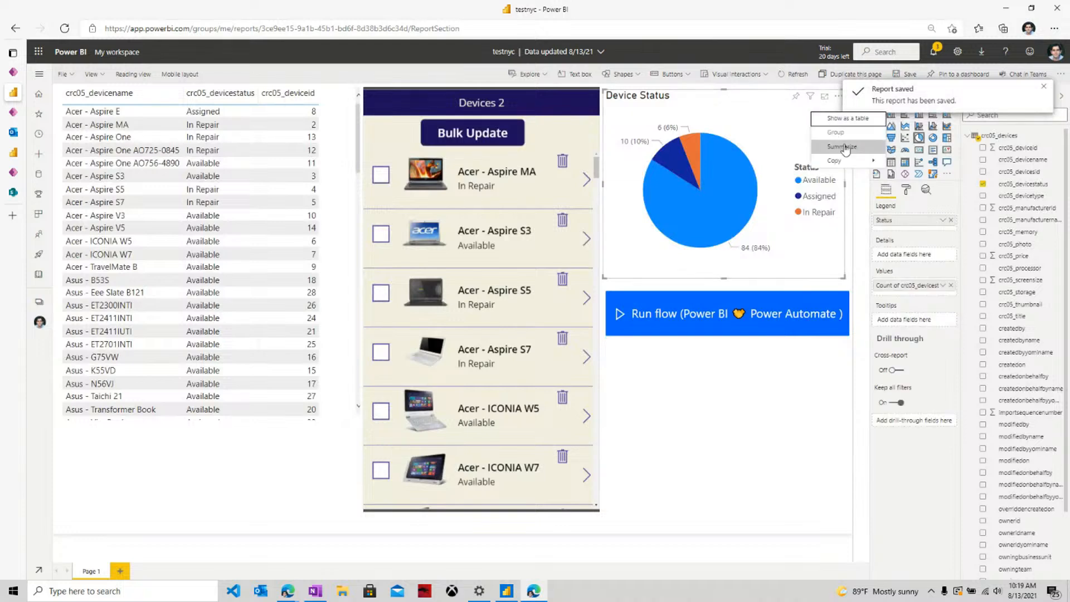
right_click(791, 399)
click(825, 161)
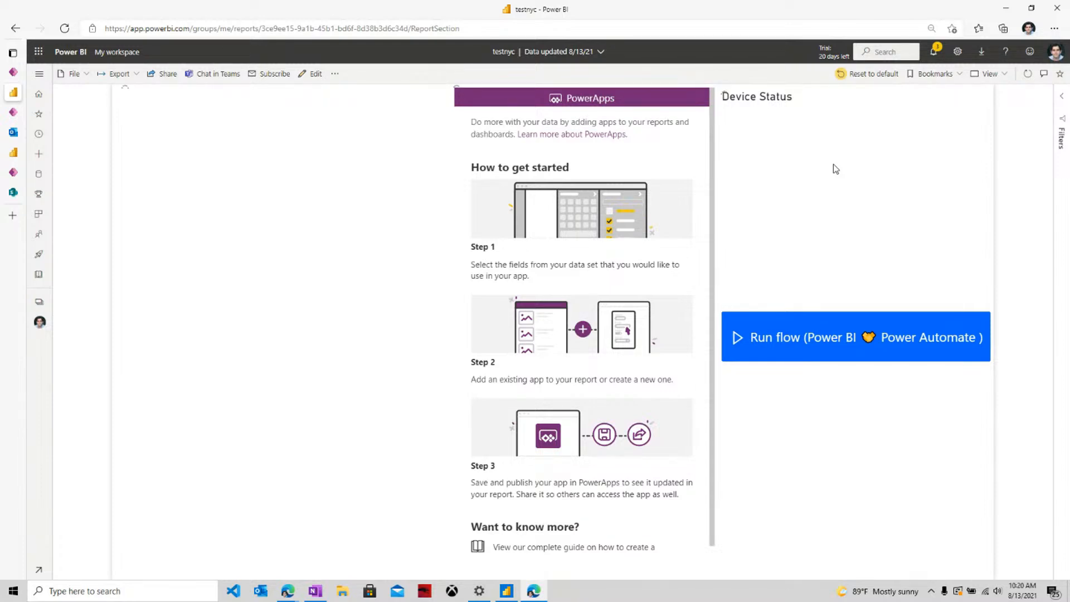
click(429, 28)
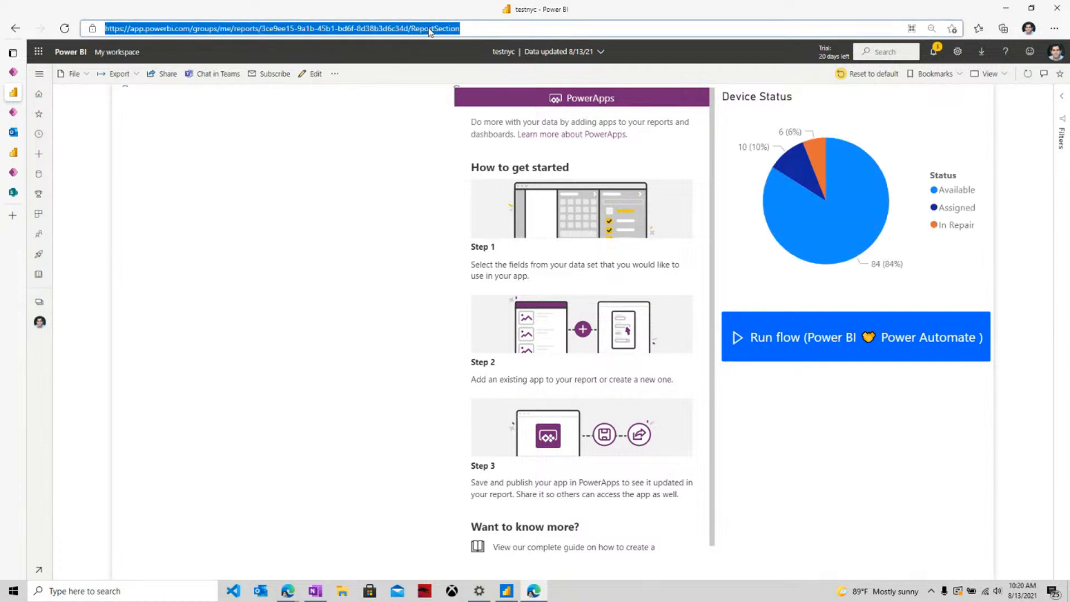
key(Return)
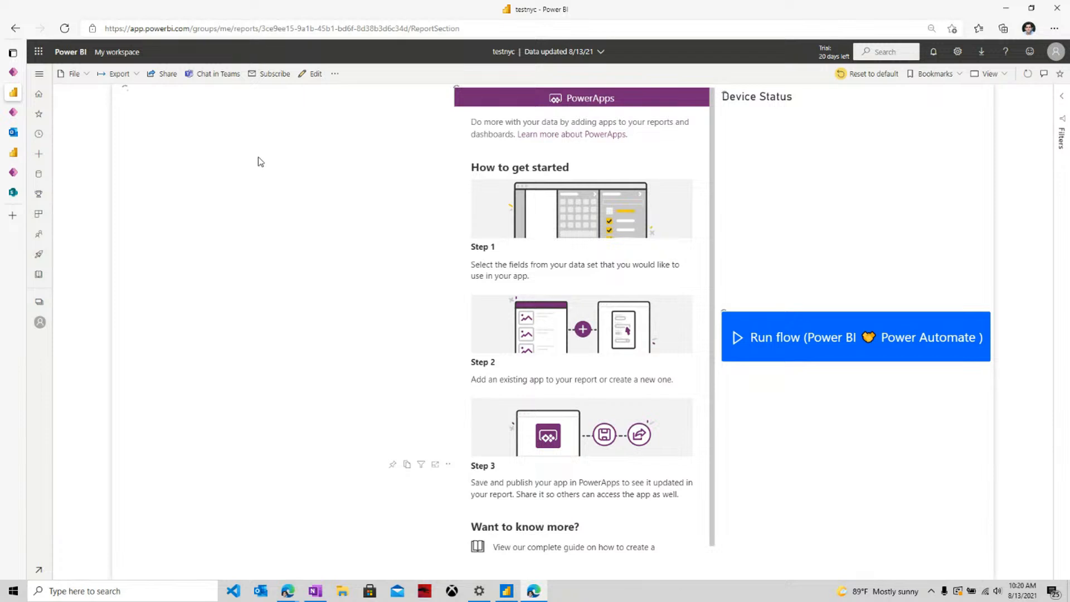
Step: Switch to NYC App in Power Apps Studio and inspect the PowerBIIntegration object and Gallery1's data source formula
click(13, 113)
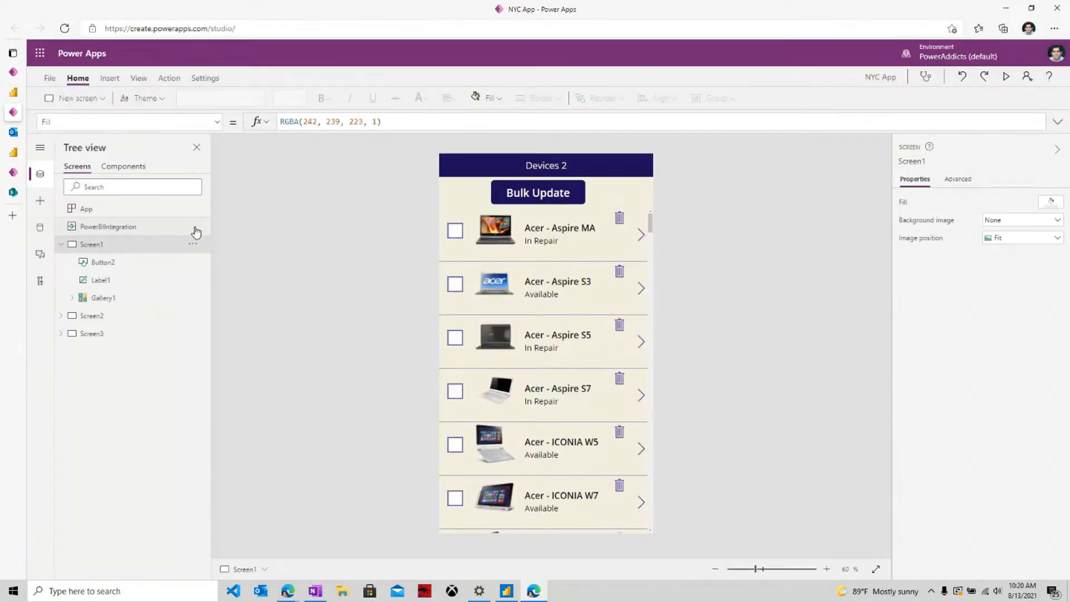
click(124, 228)
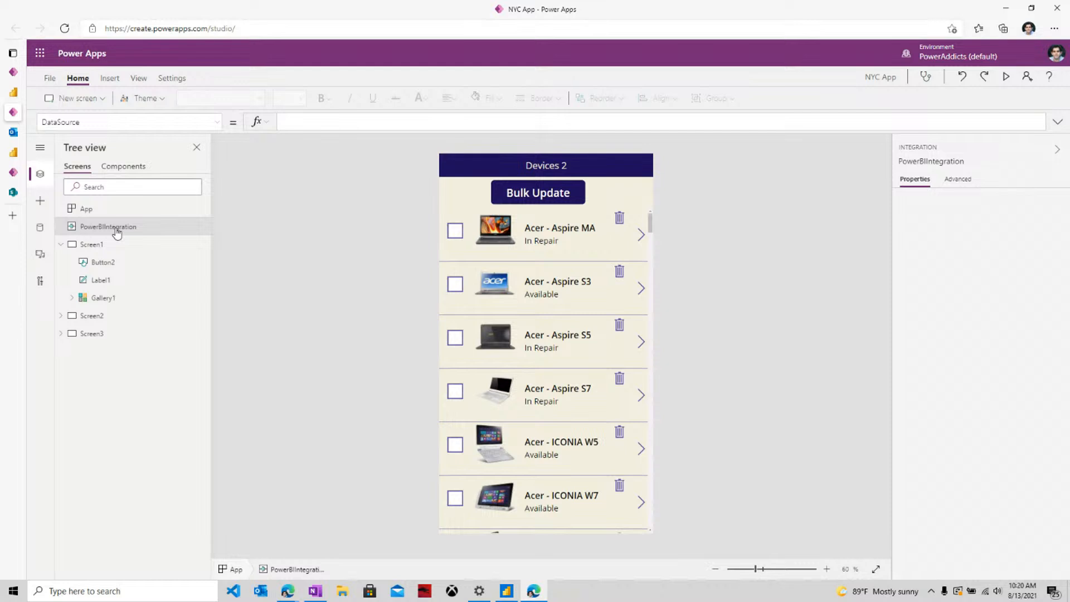
click(618, 415)
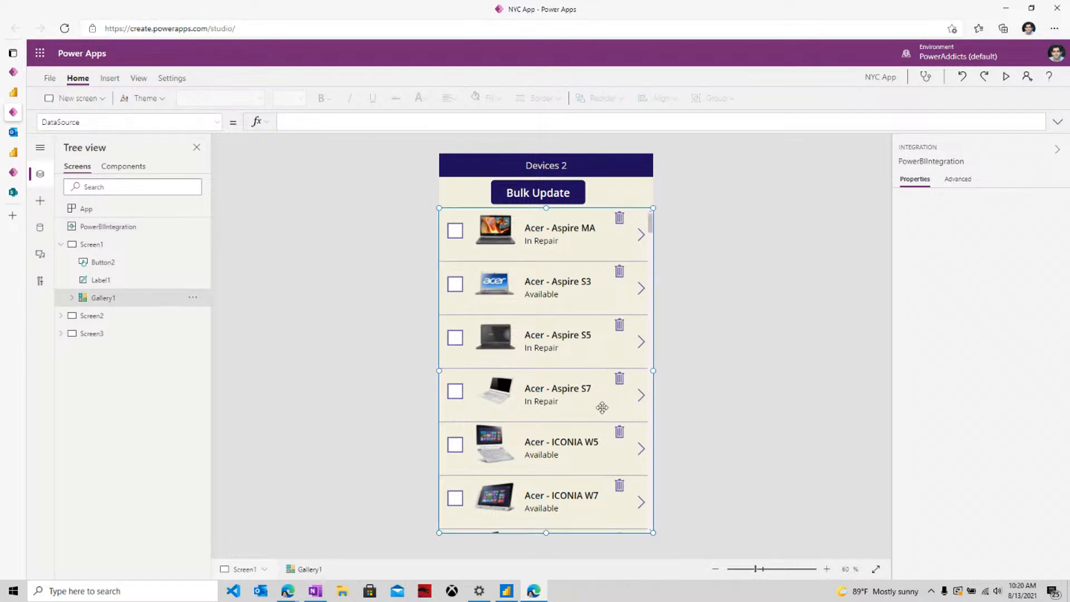
double_click(334, 123)
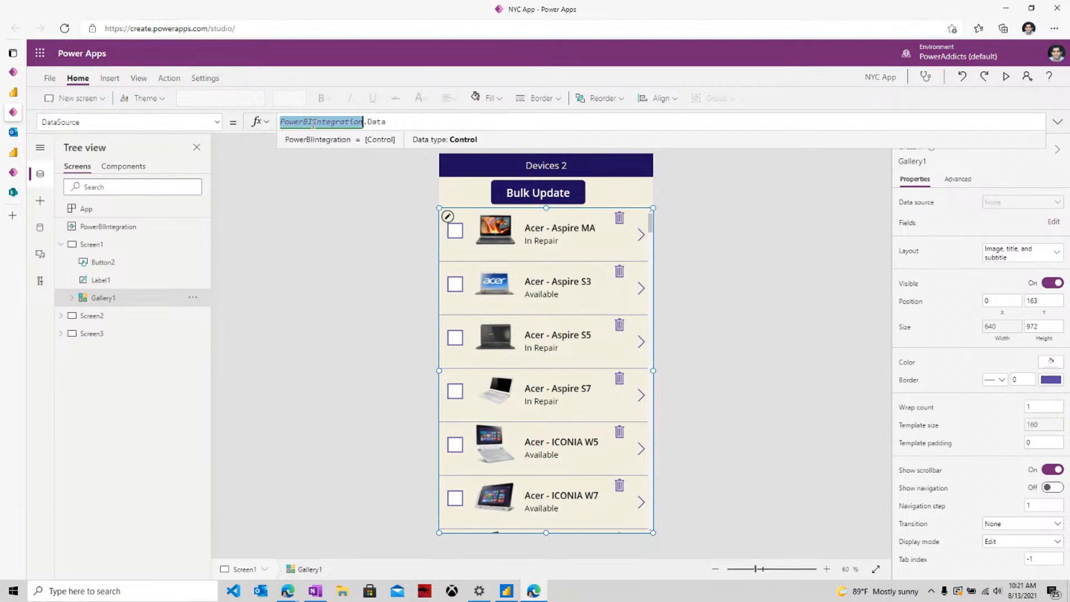
Step: Browse the tables and connectors available as data sources, and check the connection details of the app's Devices table
click(38, 228)
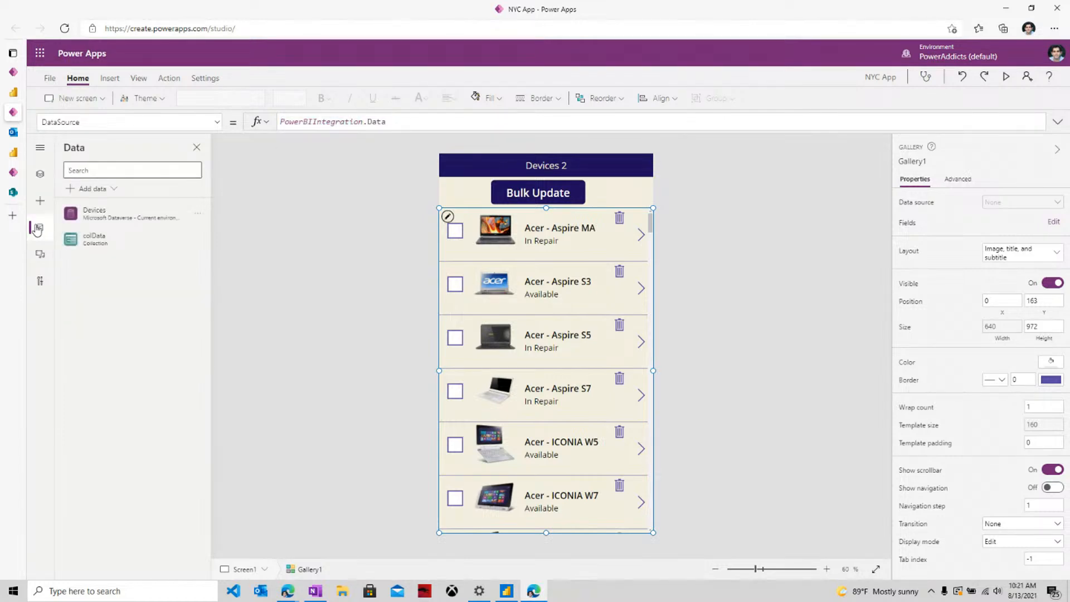
click(110, 189)
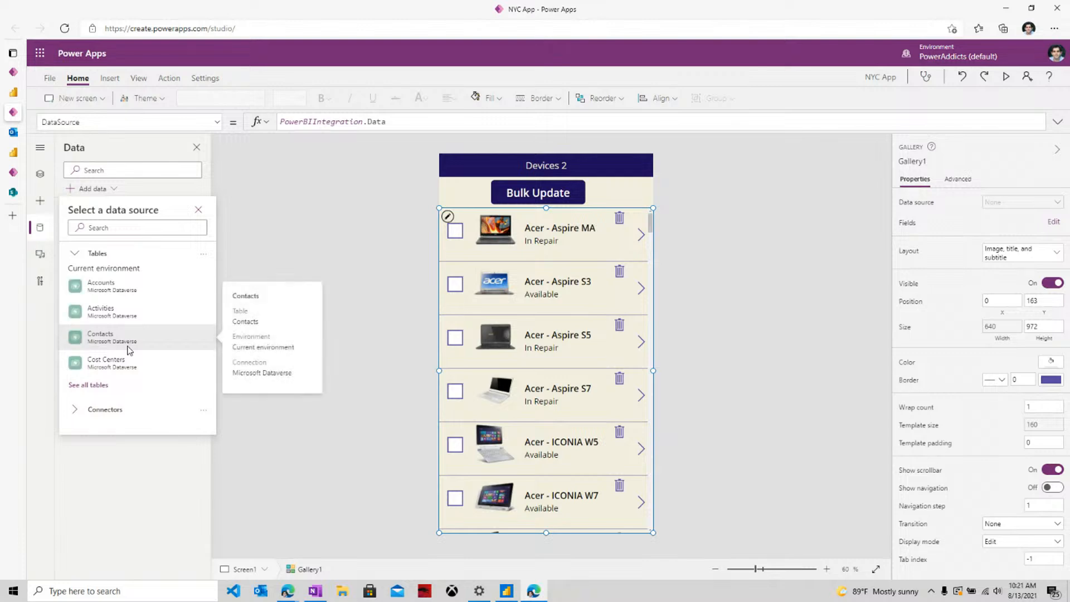
click(106, 410)
scroll(137, 391, down, 3)
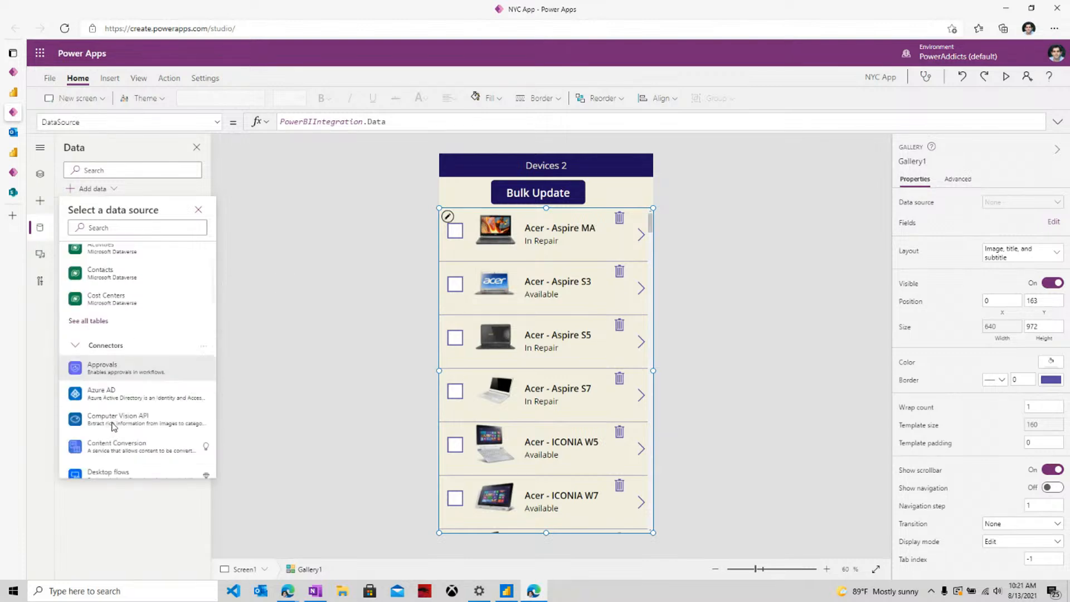
click(289, 313)
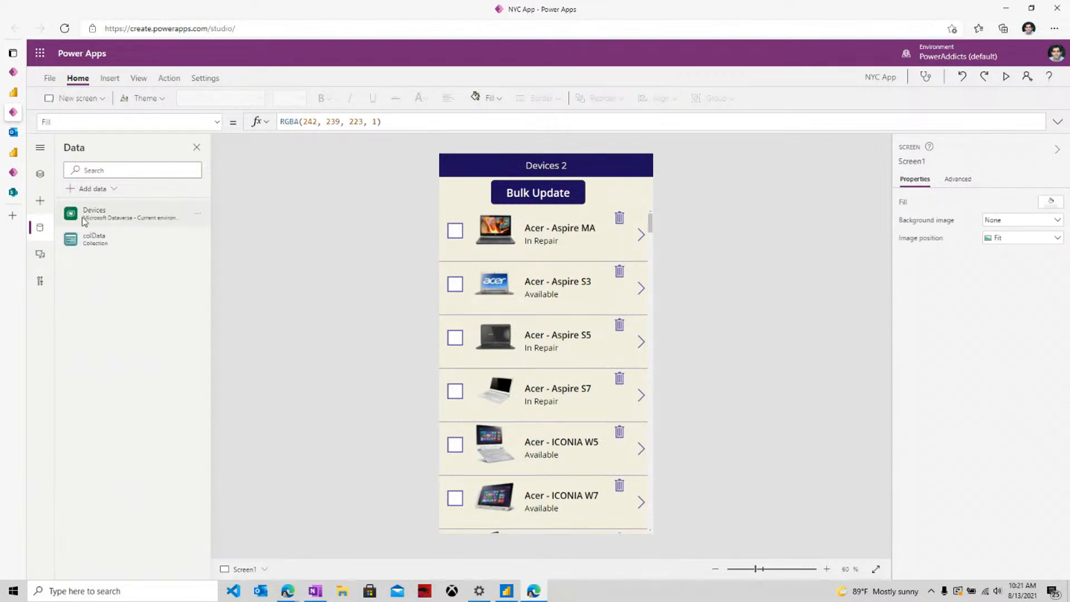
mouse_move(84, 221)
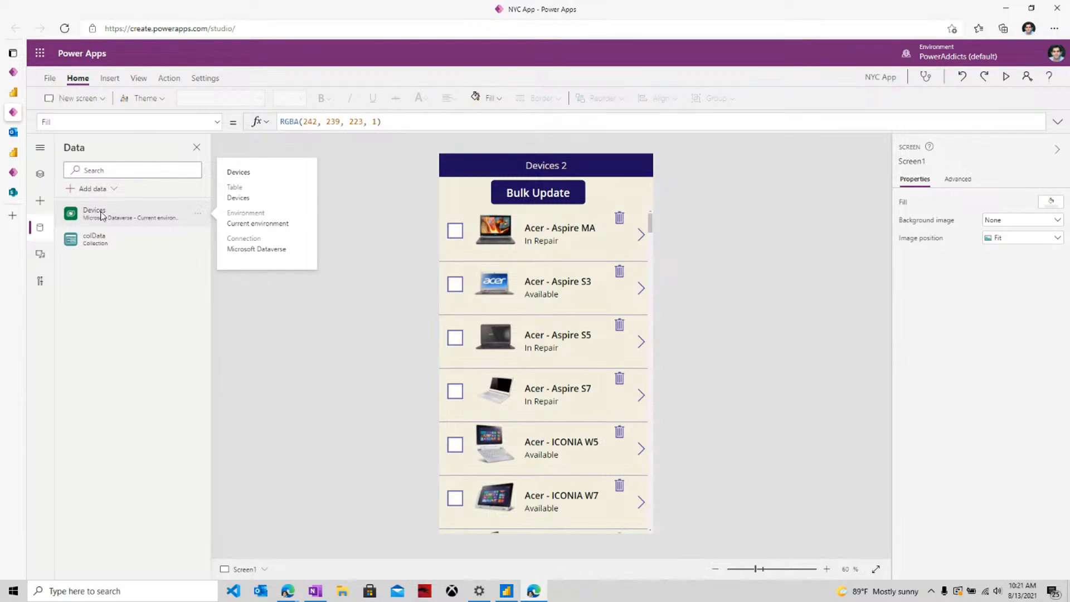
Step: Preview the app, review the Acer - Aspire S5 record in its Device Info form, and close the preview
click(1006, 77)
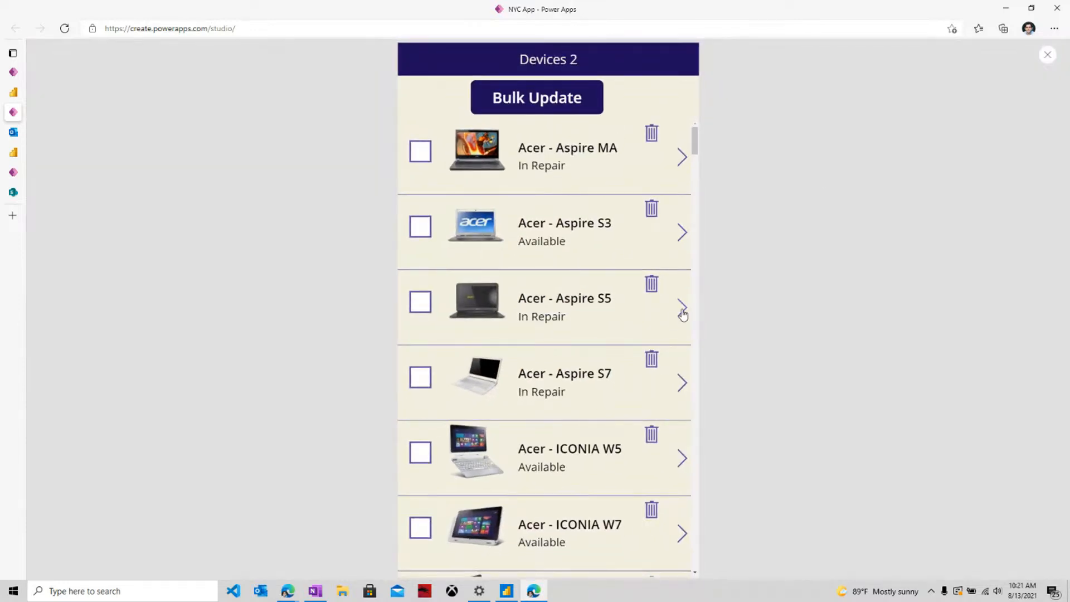
click(685, 312)
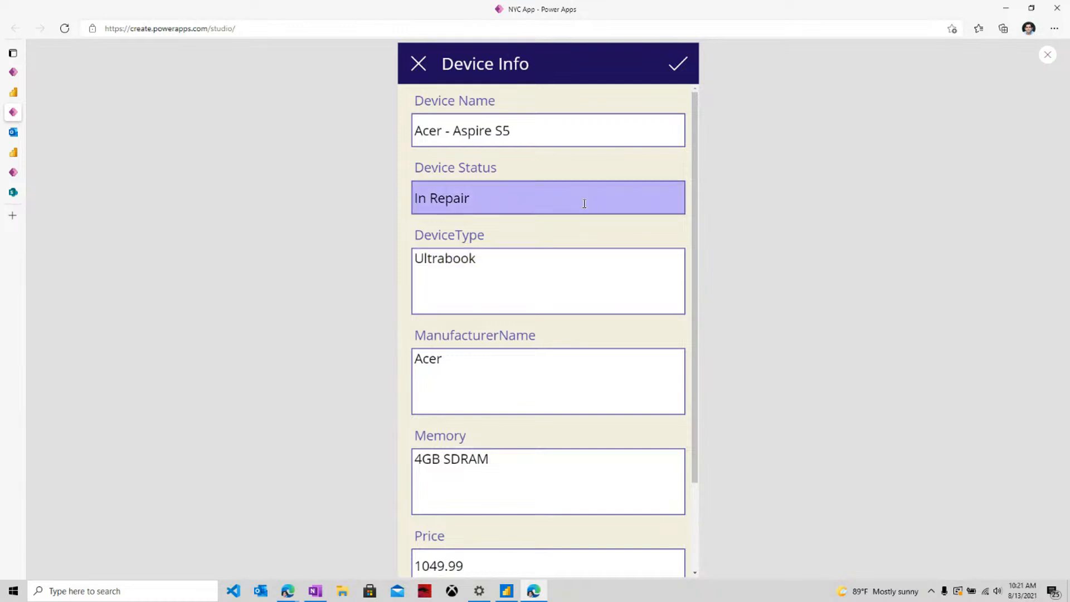
scroll(584, 279, down, 2)
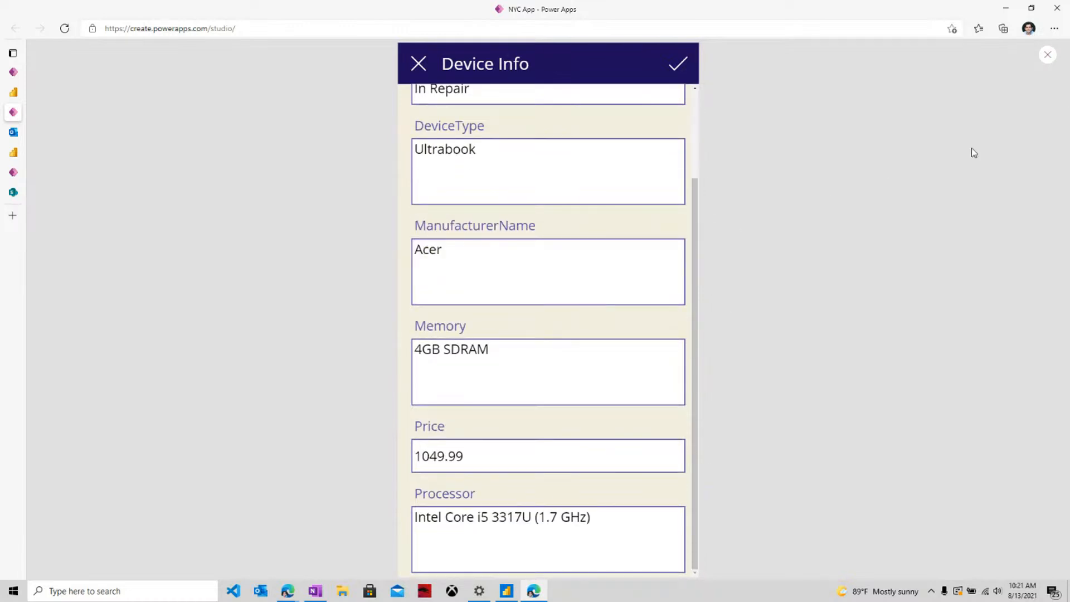
click(1048, 55)
Step: Select EditForm1 on Screen2 and check which data source the form uses
click(642, 352)
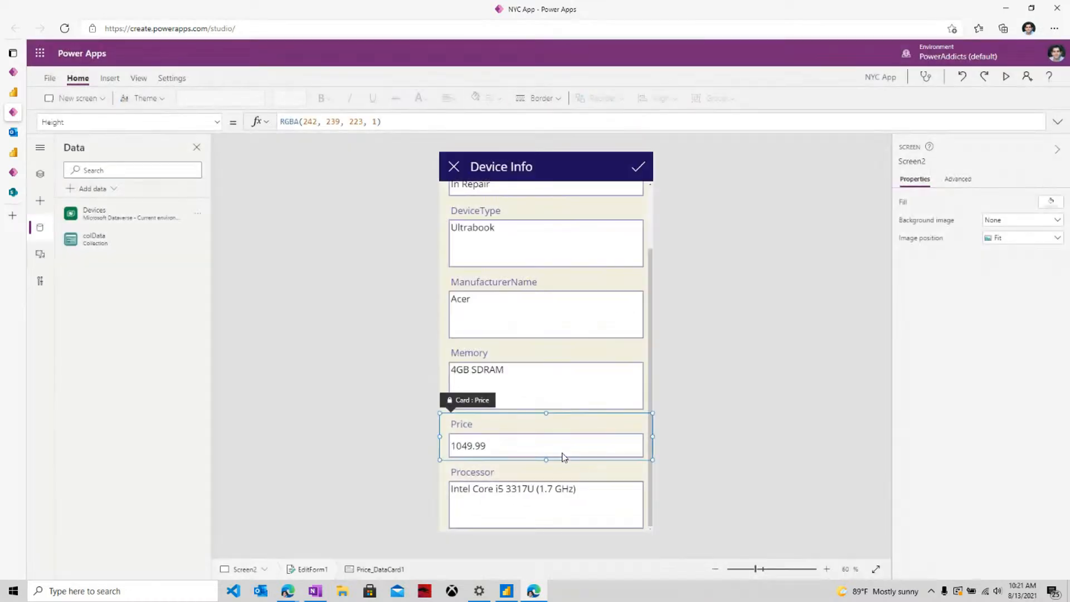
click(564, 454)
click(44, 178)
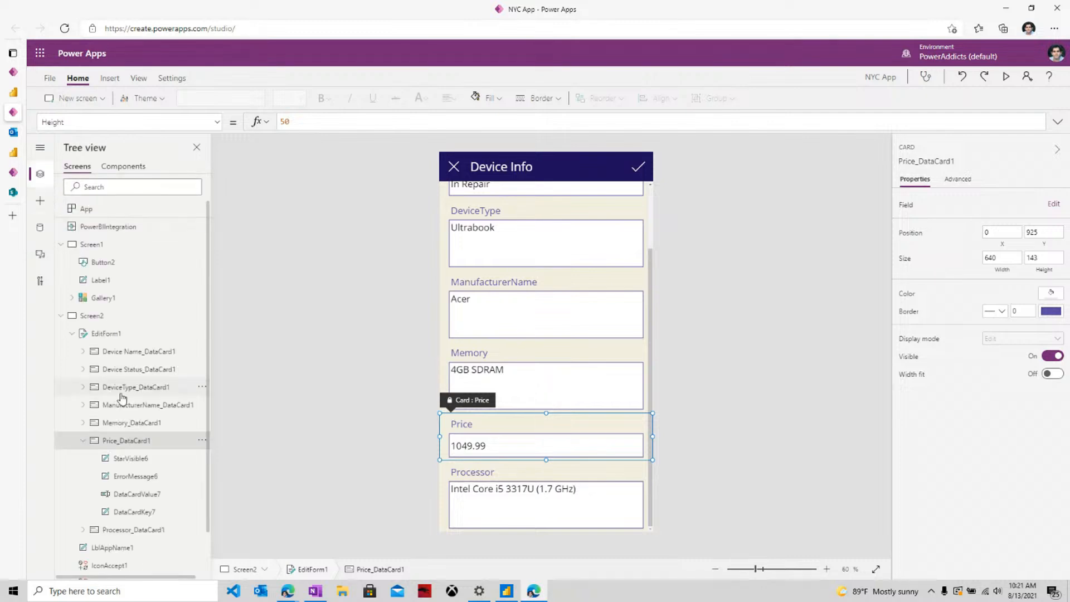
click(100, 336)
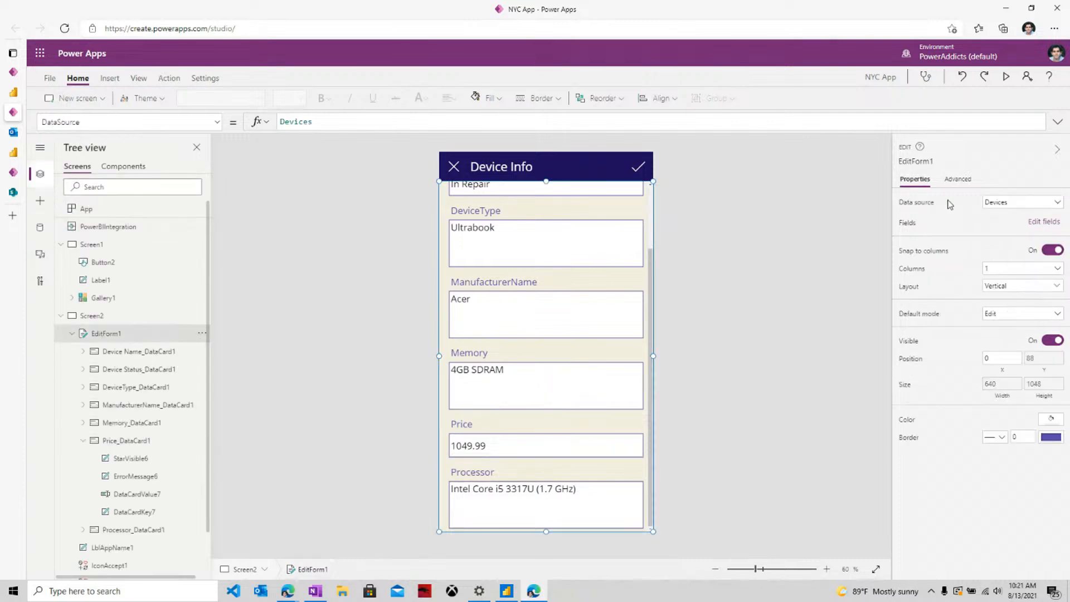
click(1006, 203)
mouse_move(932, 277)
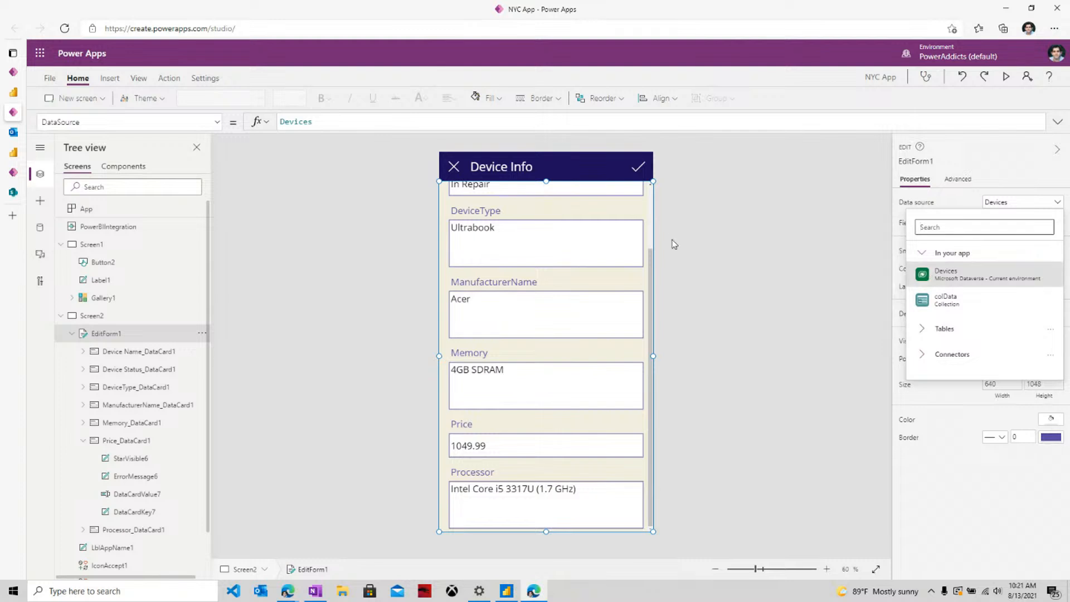
Step: Inspect the Device Info check icon's OnSelect formula and EditForm1's OnSuccess formula, highlighting the PowerBIIntegration.Refresh() call
click(641, 166)
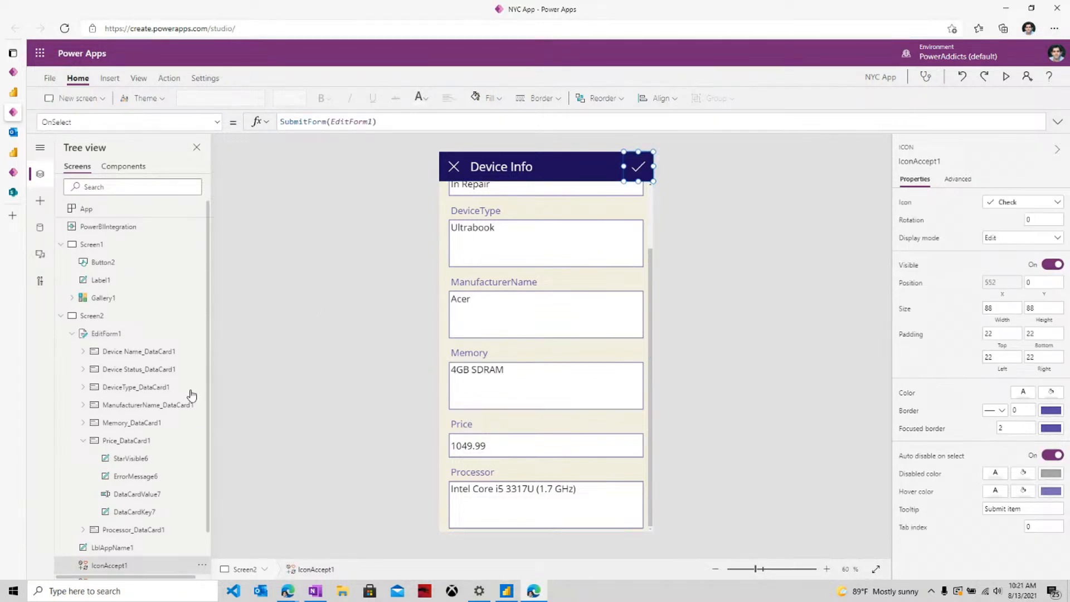
click(113, 334)
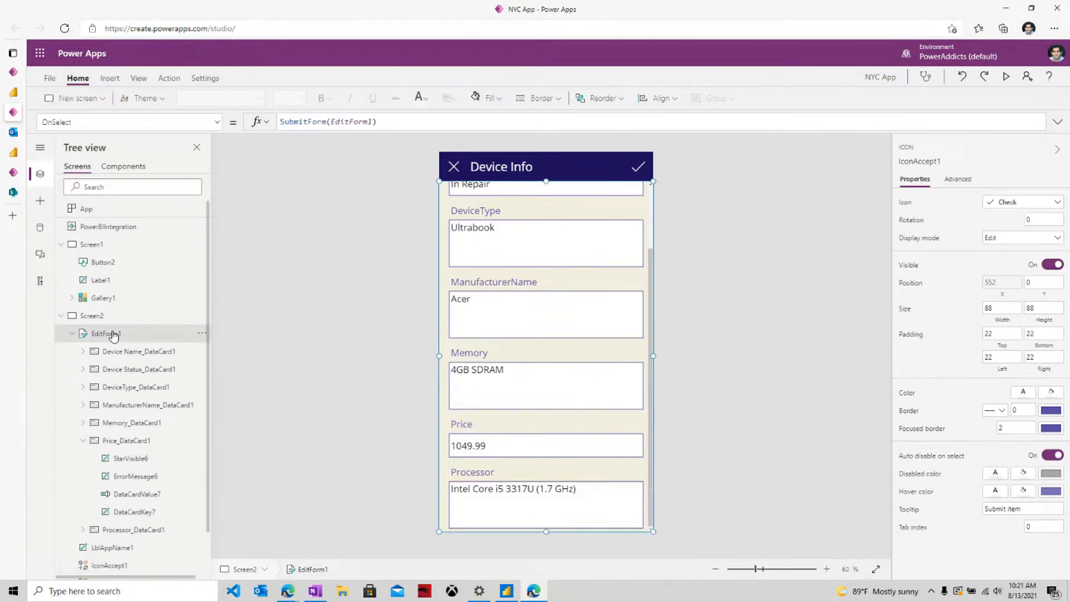
click(217, 122)
scroll(139, 260, down, 3)
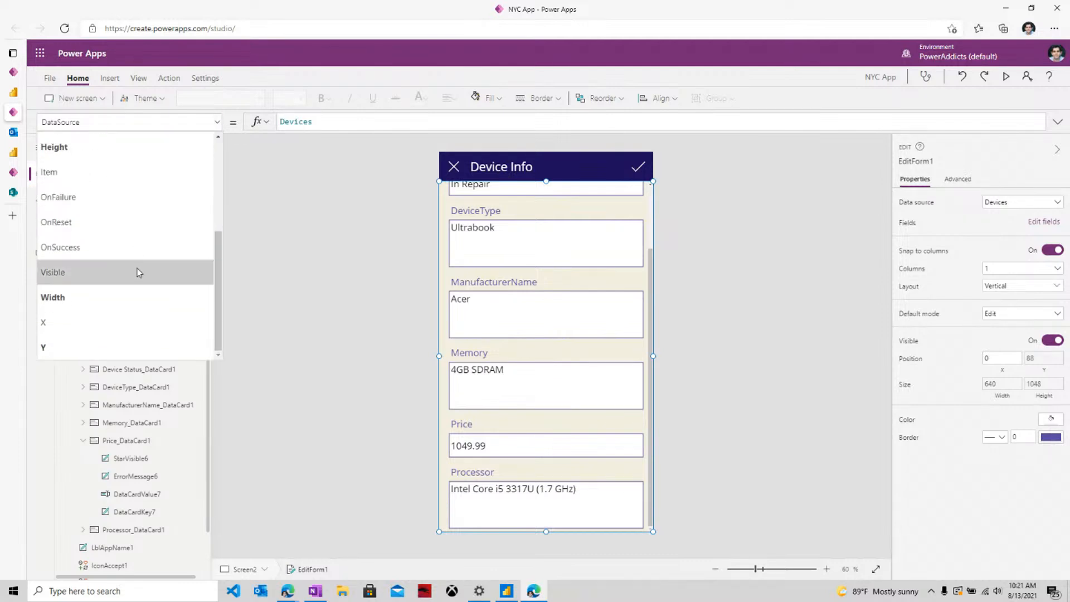
click(118, 246)
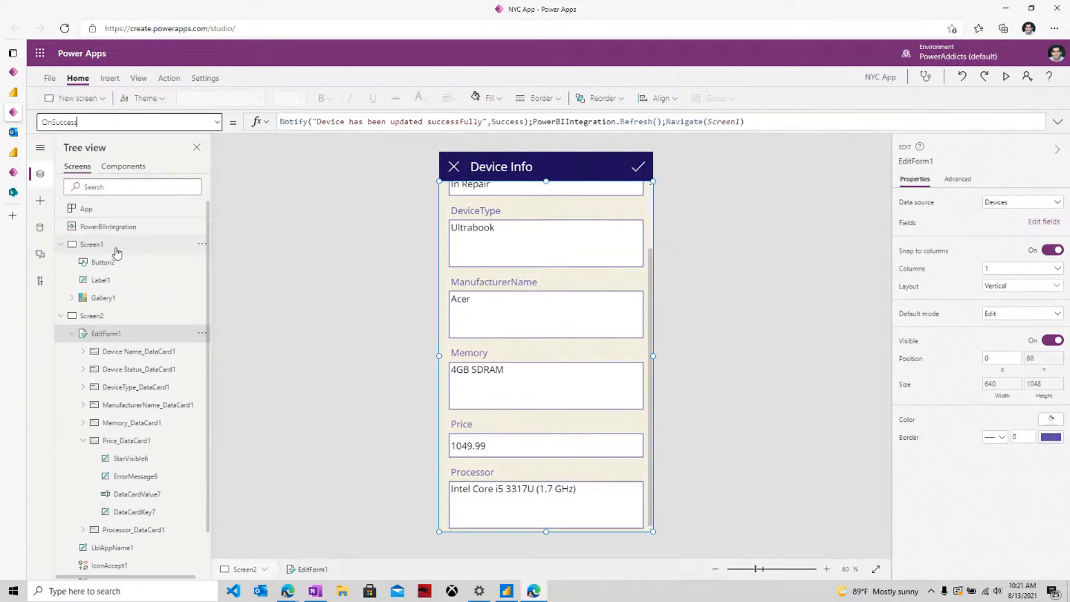
click(1058, 121)
drag(533, 122, 744, 124)
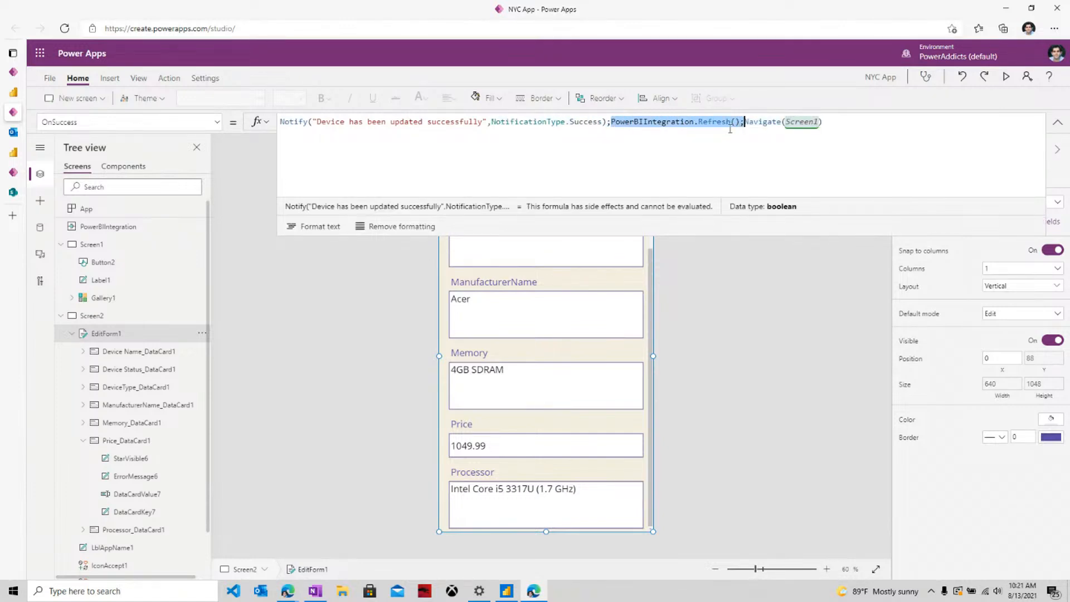
double_click(653, 121)
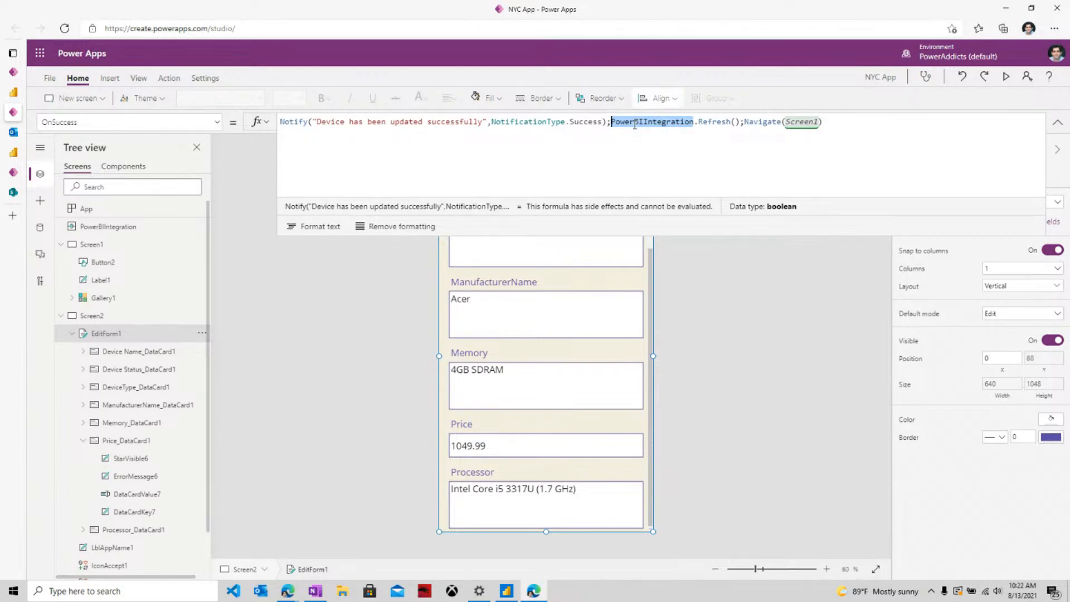
Step: Return to the Power BI report, filter to Acer - Aspire S7, and submit its device status as Available through the embedded app
click(12, 91)
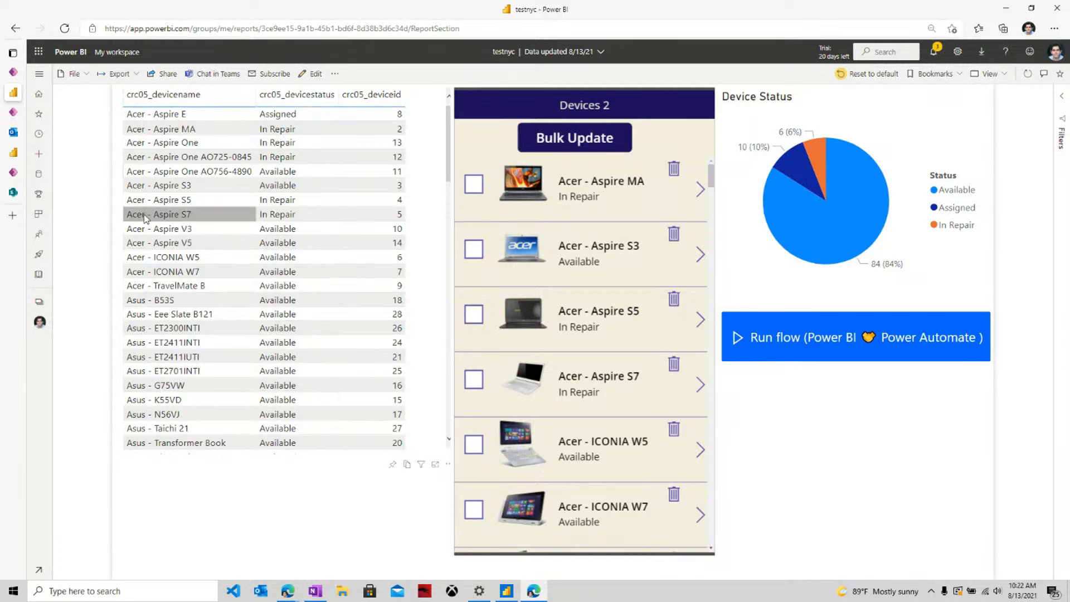
click(184, 219)
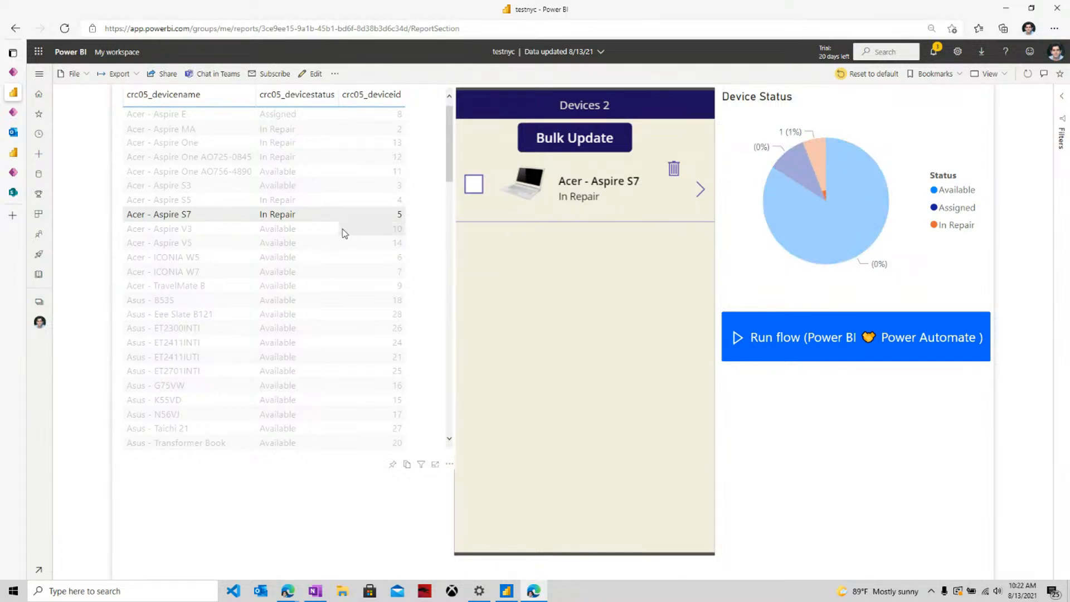
click(701, 190)
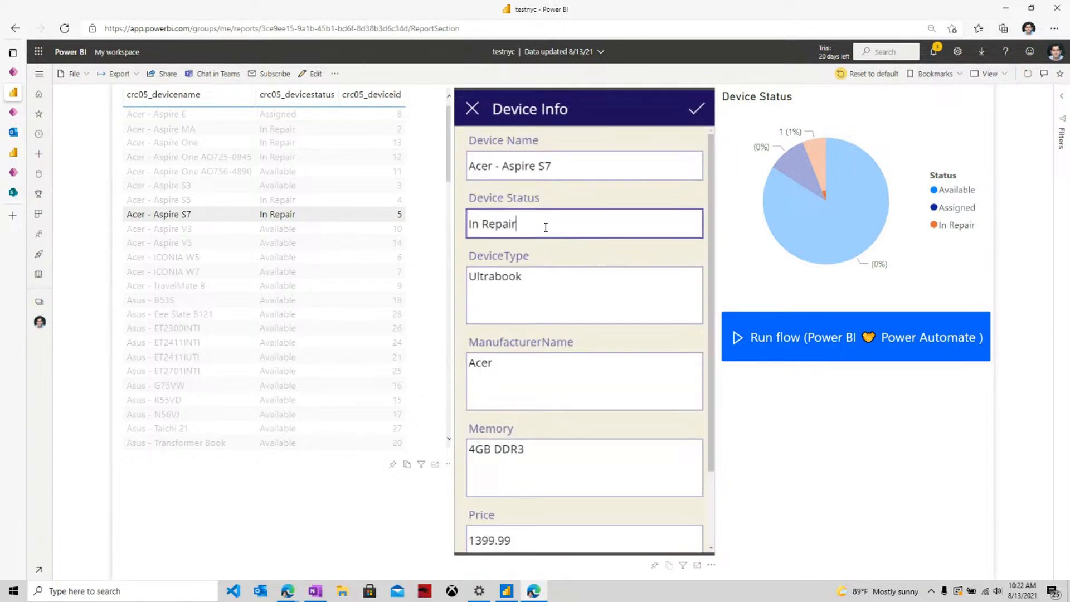
drag(544, 227, 374, 232)
text(Av)
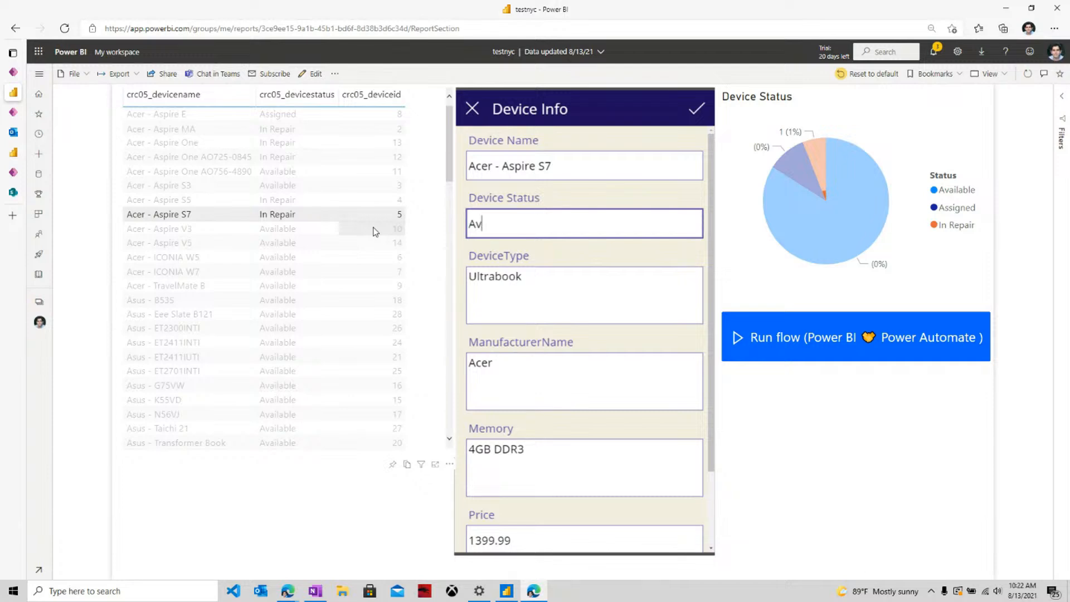
text(ailable)
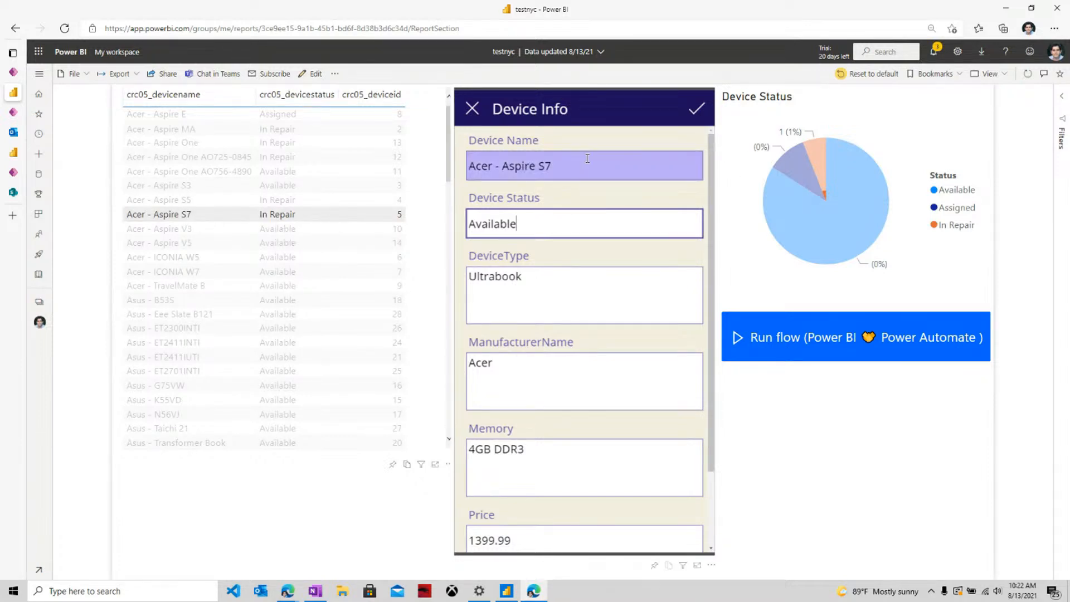
click(696, 109)
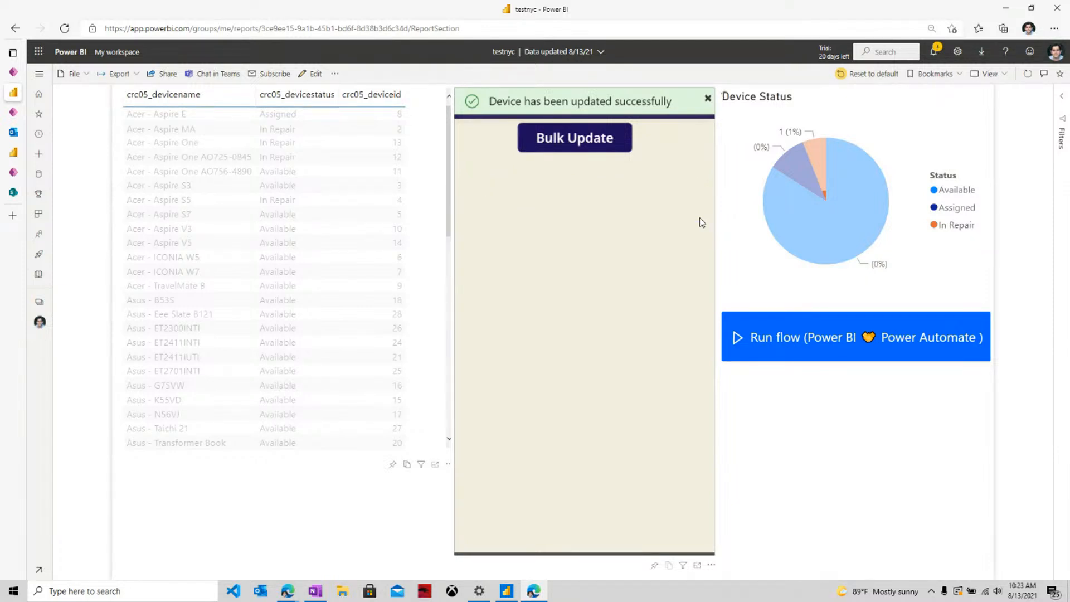
Step: Check the Acer - Aspire S7 row's status in the device table and clear the row selection
click(199, 214)
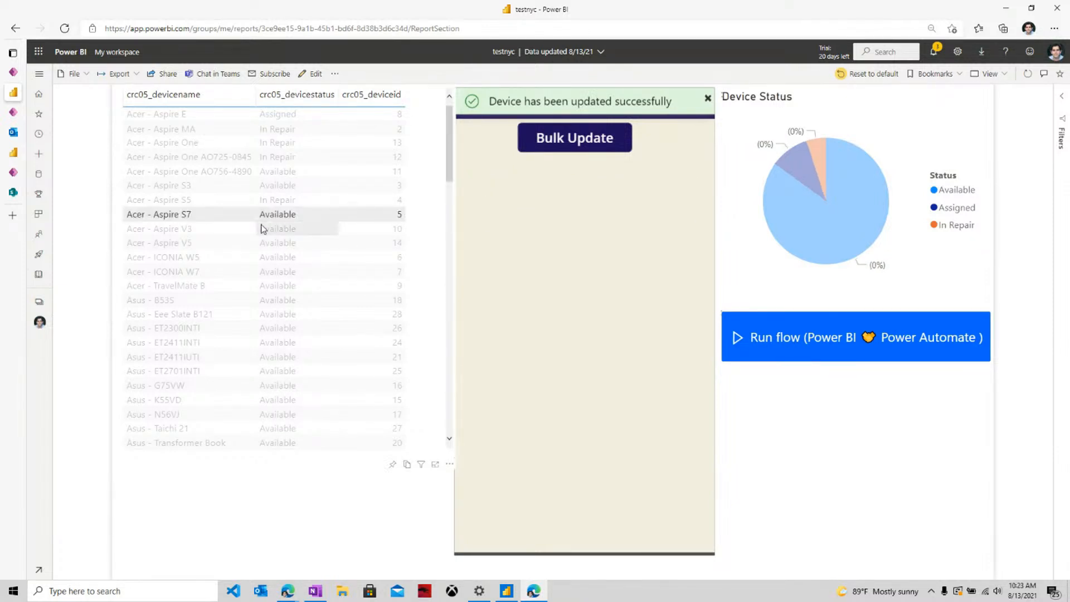
click(280, 217)
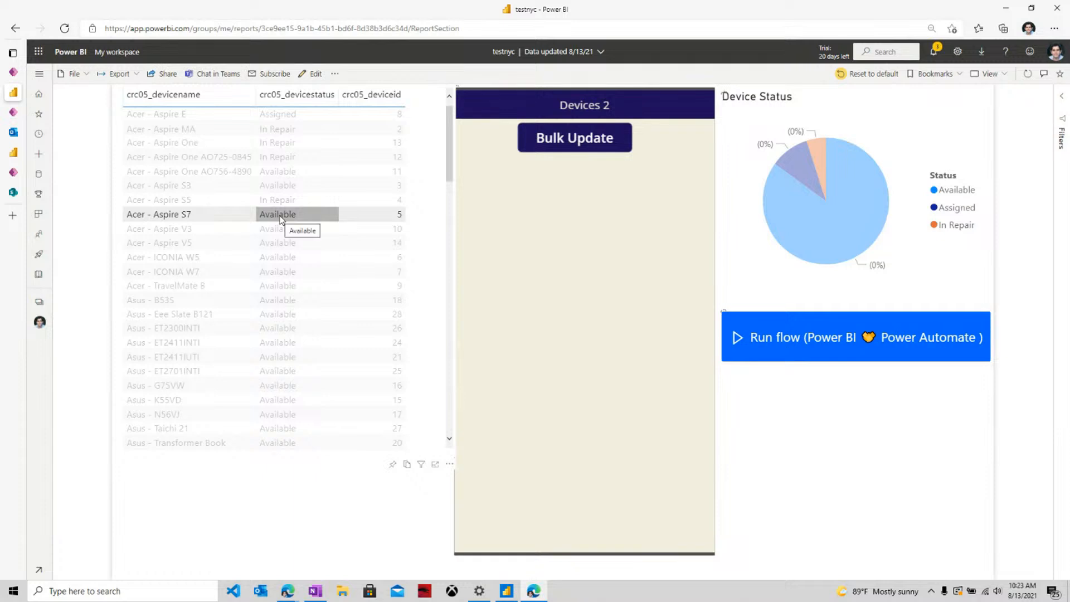
click(736, 169)
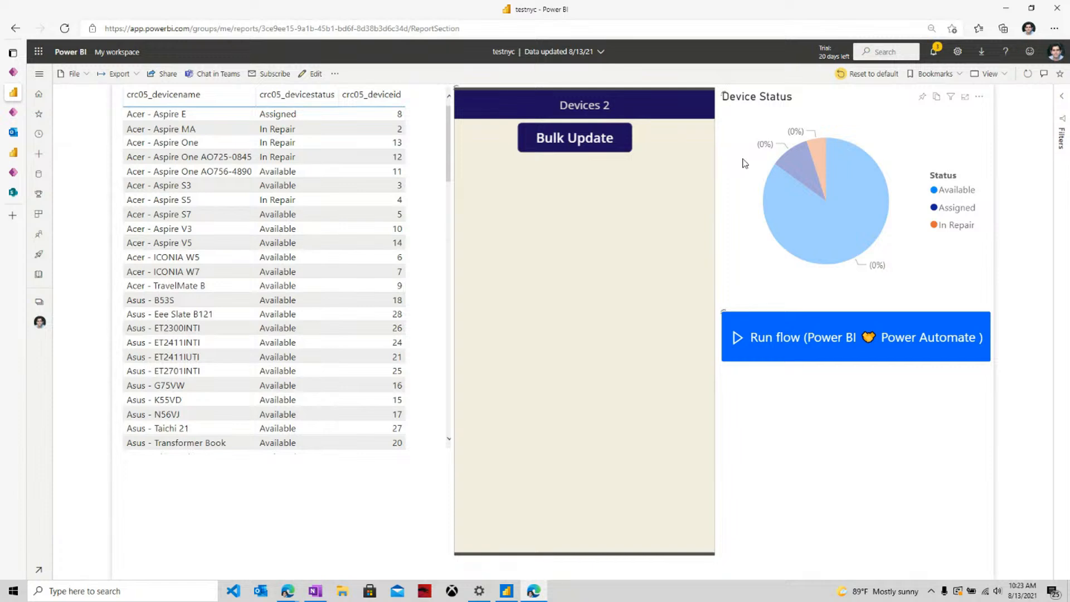
Step: Select the Acer - Aspire S5 row in the device table and clear the selection again
click(192, 197)
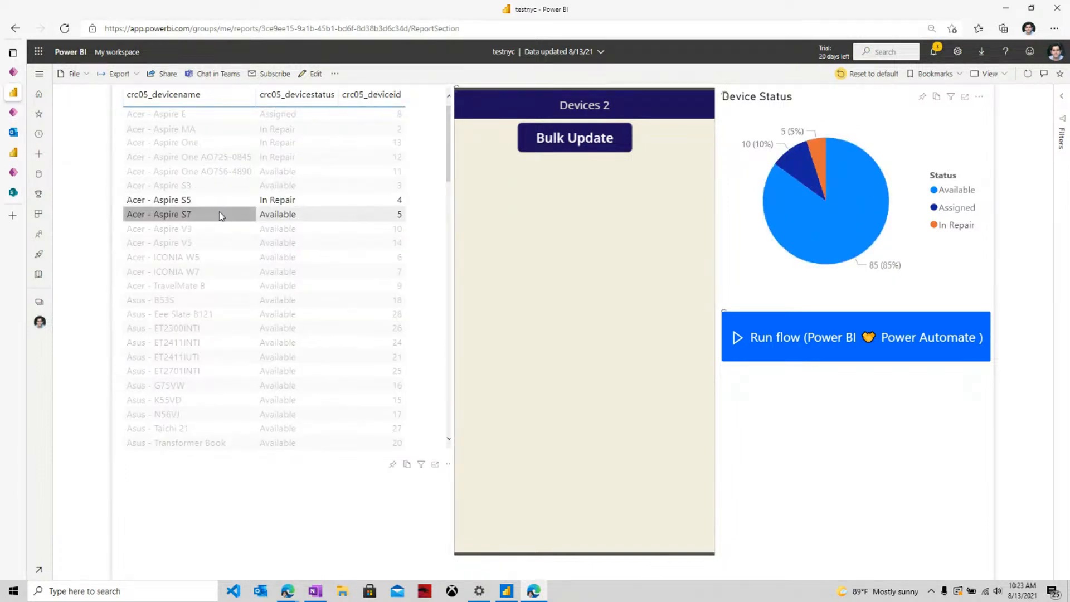
click(218, 204)
Step: Filter the report to In Repair devices through the Device Status pie chart and run the embedded Power Automate flow
mouse_move(822, 155)
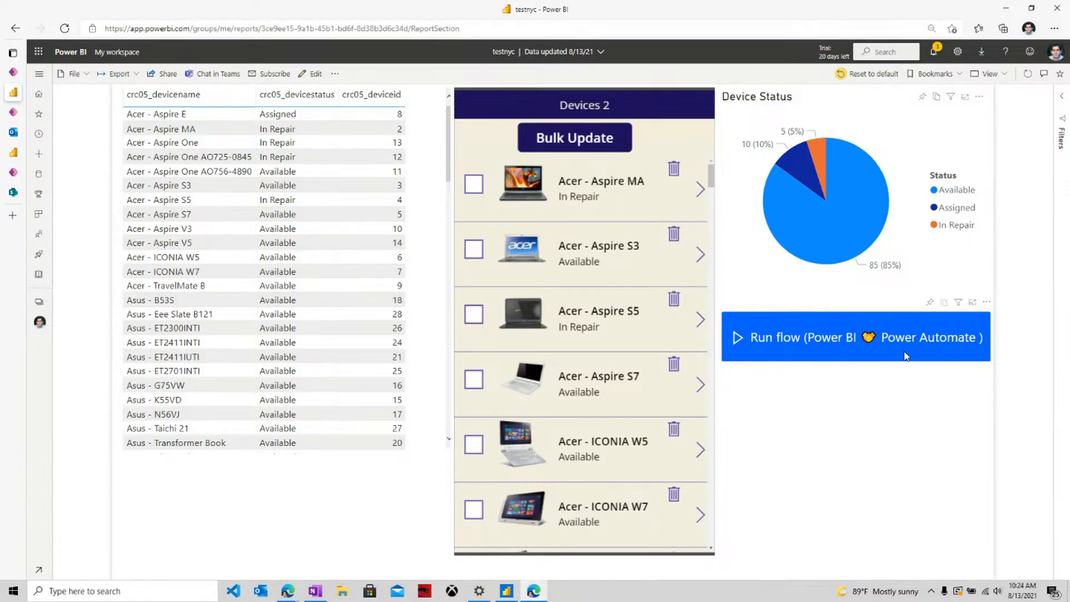
click(817, 148)
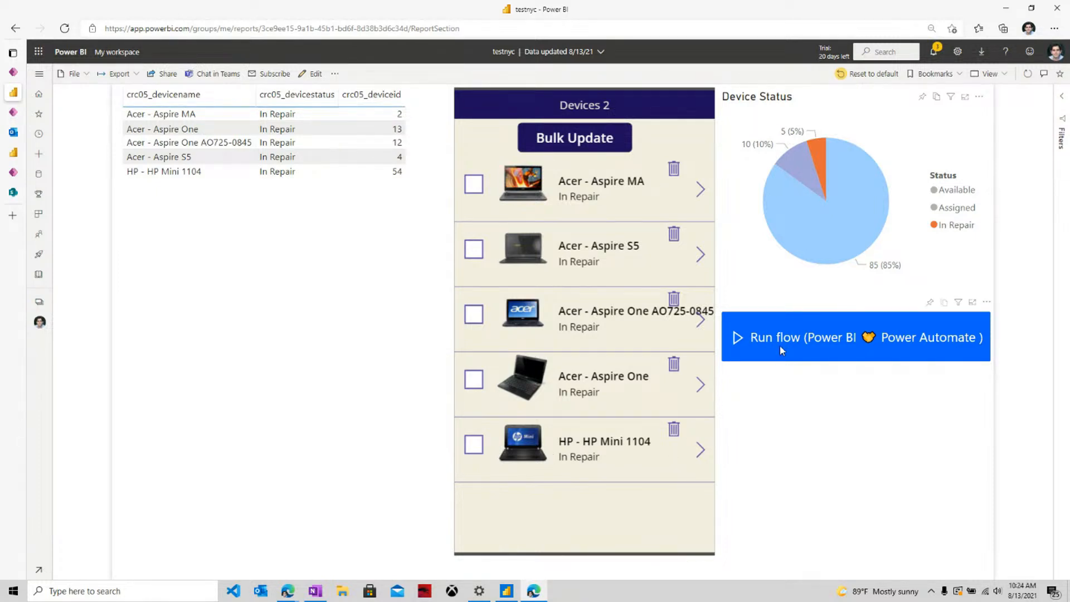
click(740, 343)
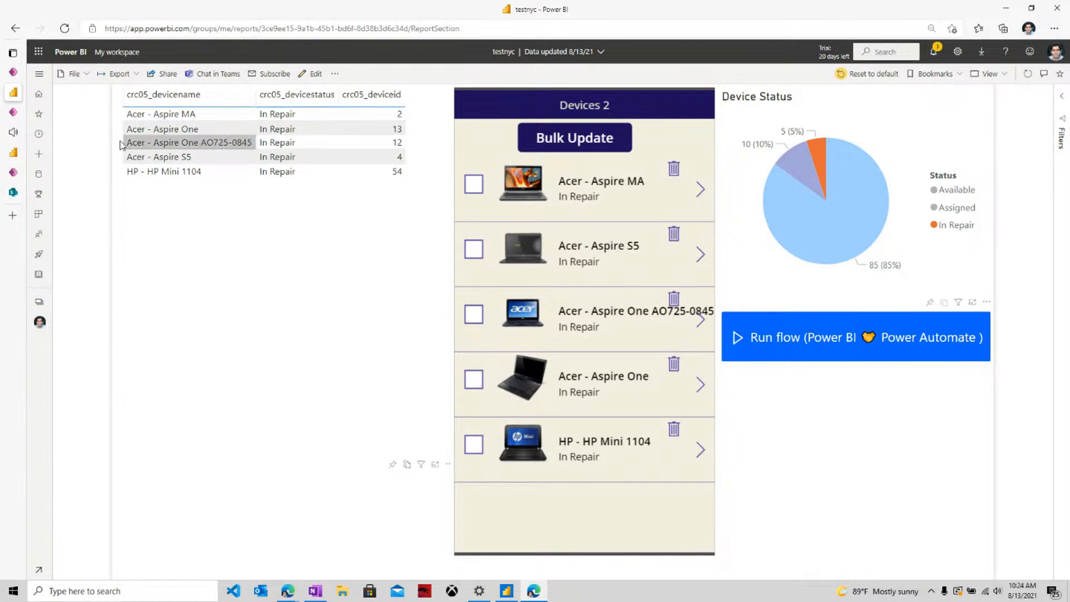
Step: Check the Power BI Devices Data email in Outlook, and clear the In Repair filter back in the Power BI report
click(12, 134)
click(461, 223)
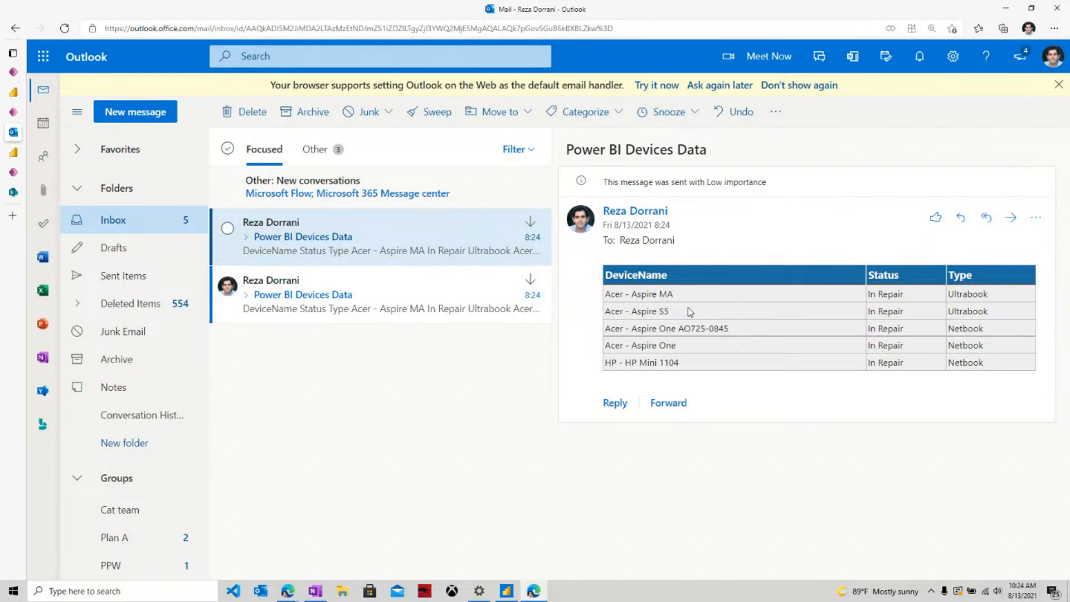
click(13, 92)
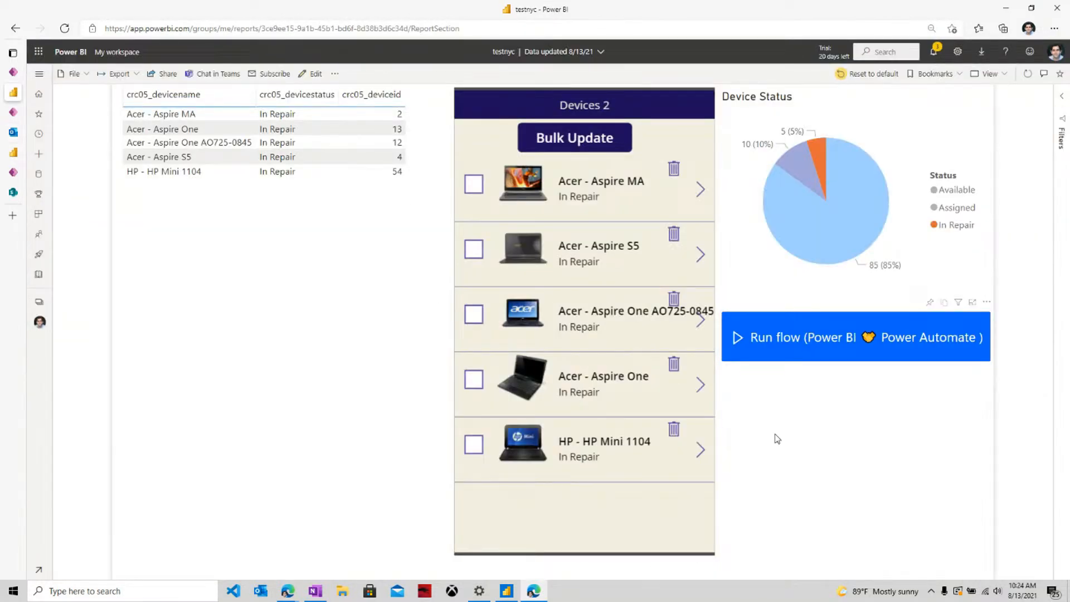
click(818, 159)
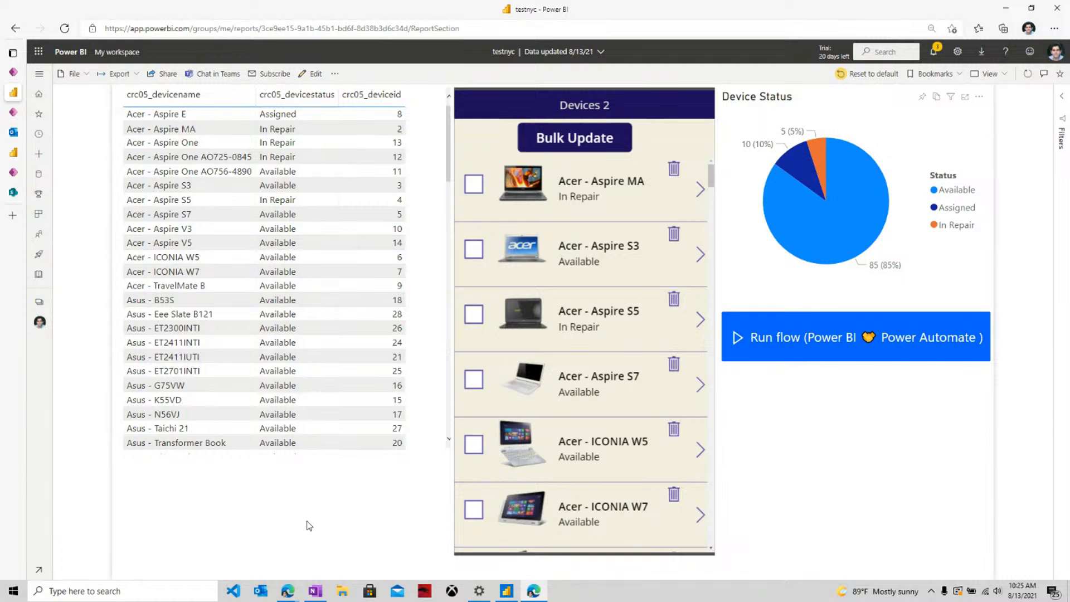
mouse_move(288, 590)
click(287, 590)
click(246, 556)
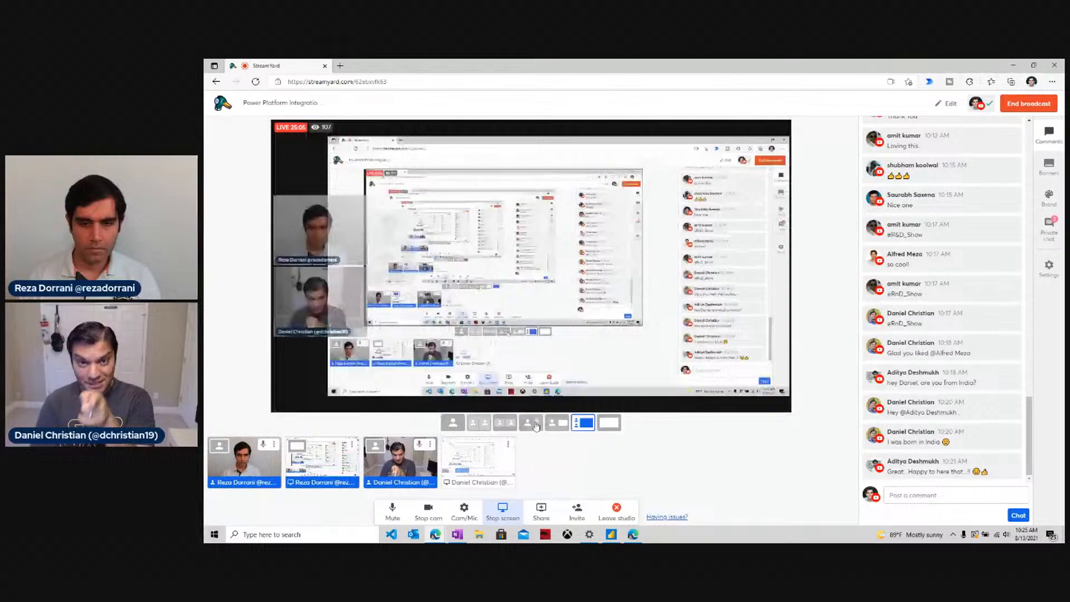
click(532, 424)
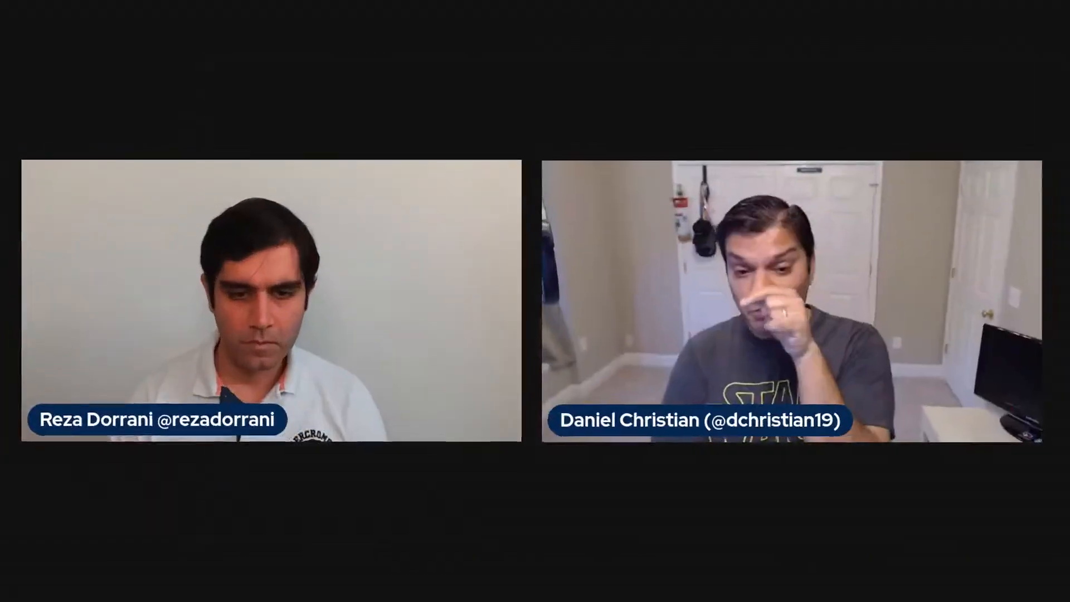
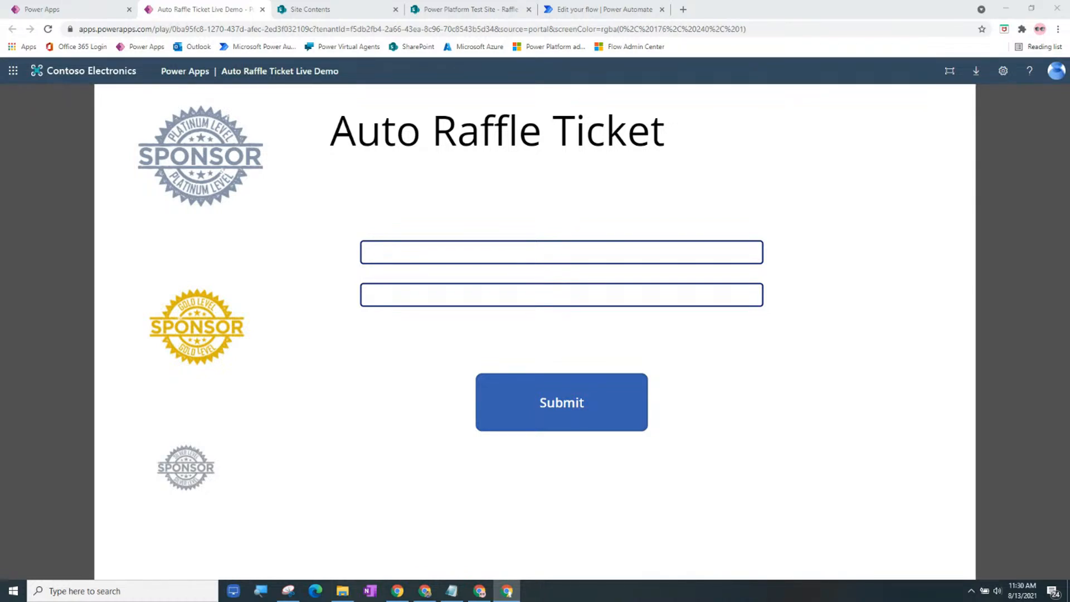
Step: In SharePoint, try creating a new list from Excel by browsing to the RaffleTicket3 folder for the import workbook, and cancel the creation
click(301, 10)
click(81, 156)
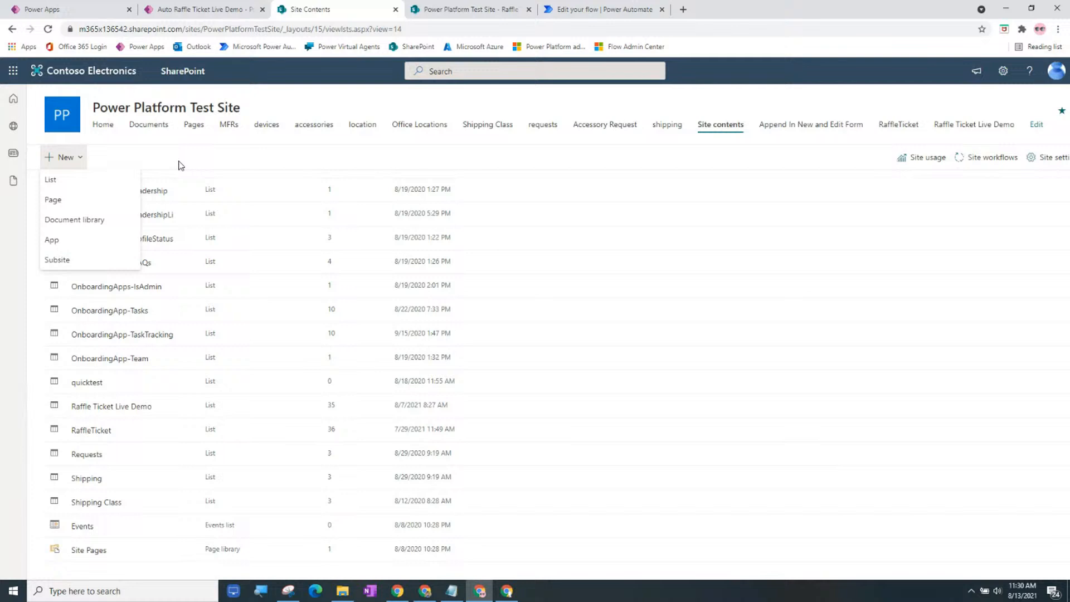
click(85, 183)
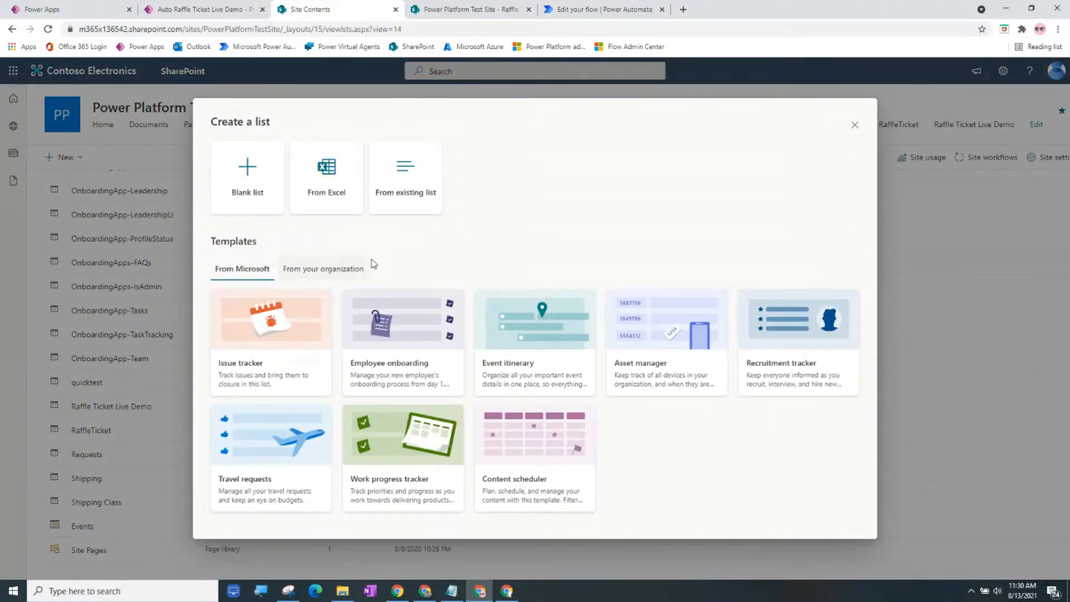
click(345, 203)
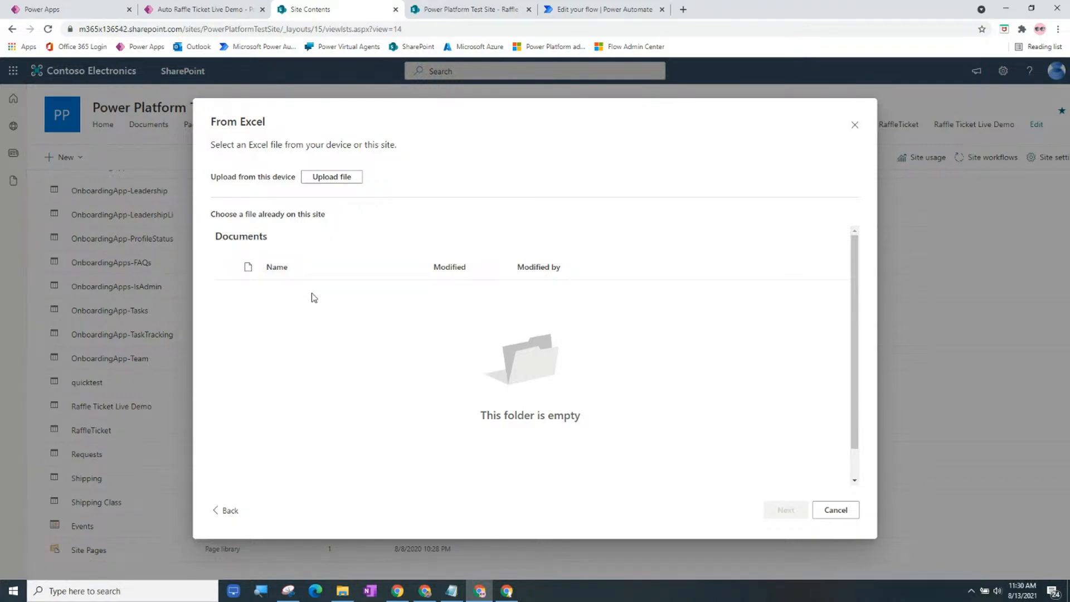
click(346, 180)
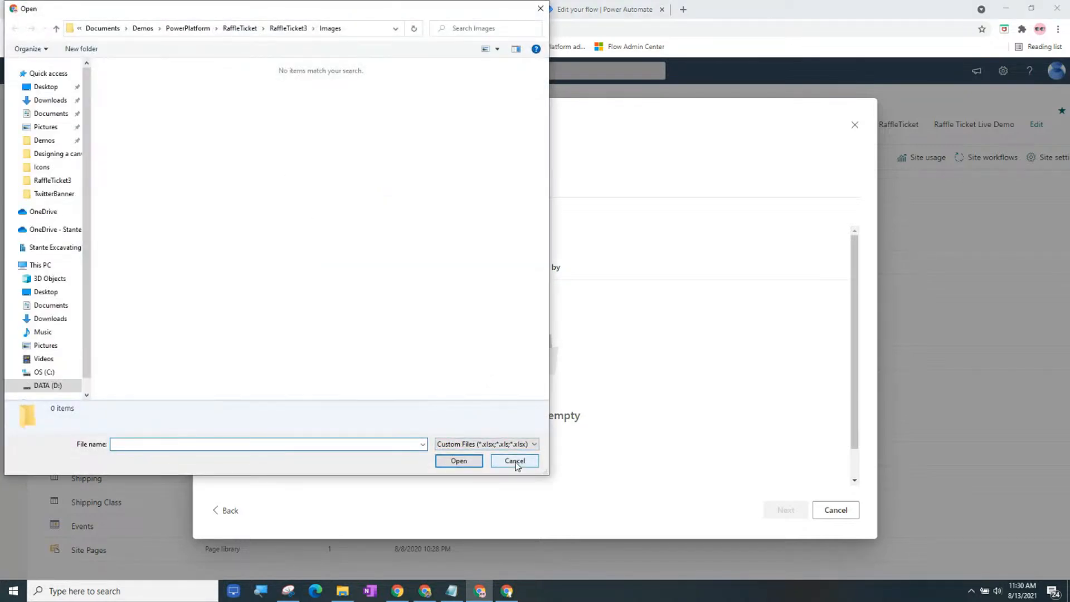
click(289, 29)
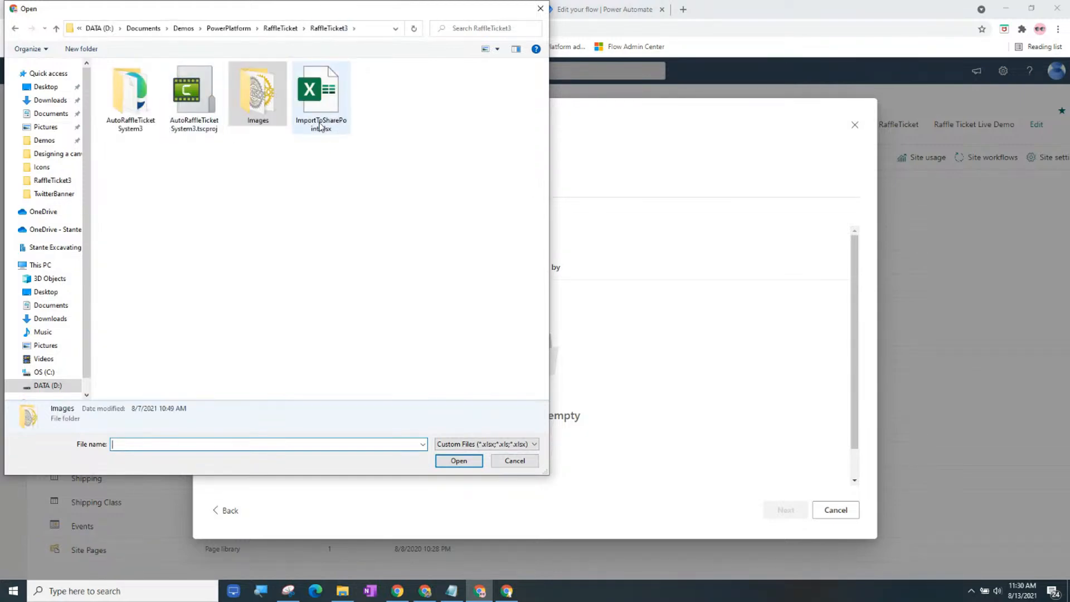
click(522, 462)
click(835, 510)
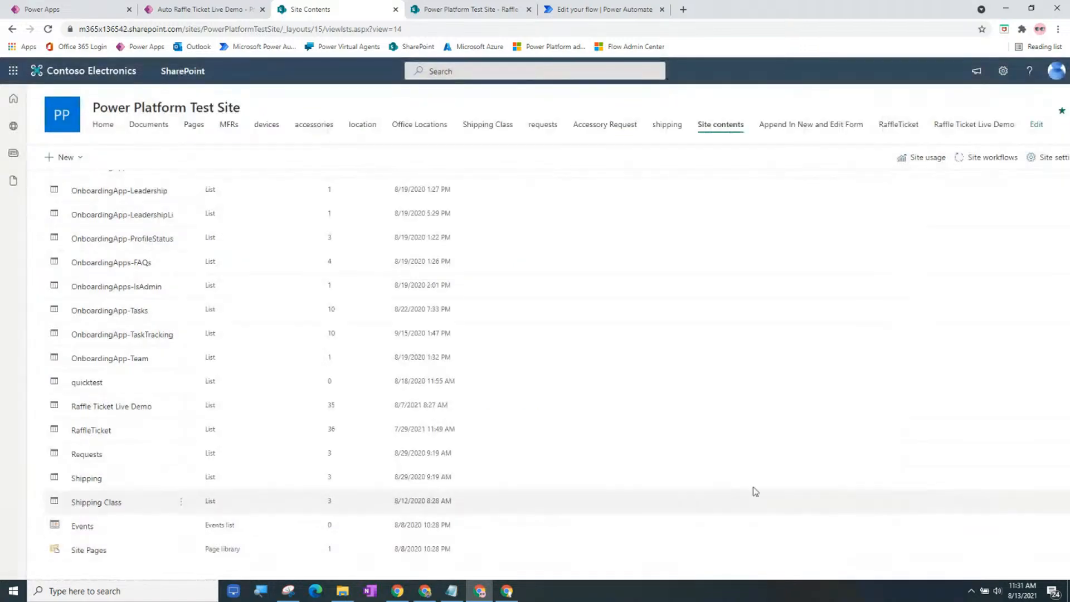
Step: Open the Raffle Ticket Live Demo list and widen its Email Address column so full addresses fit on one line
click(435, 17)
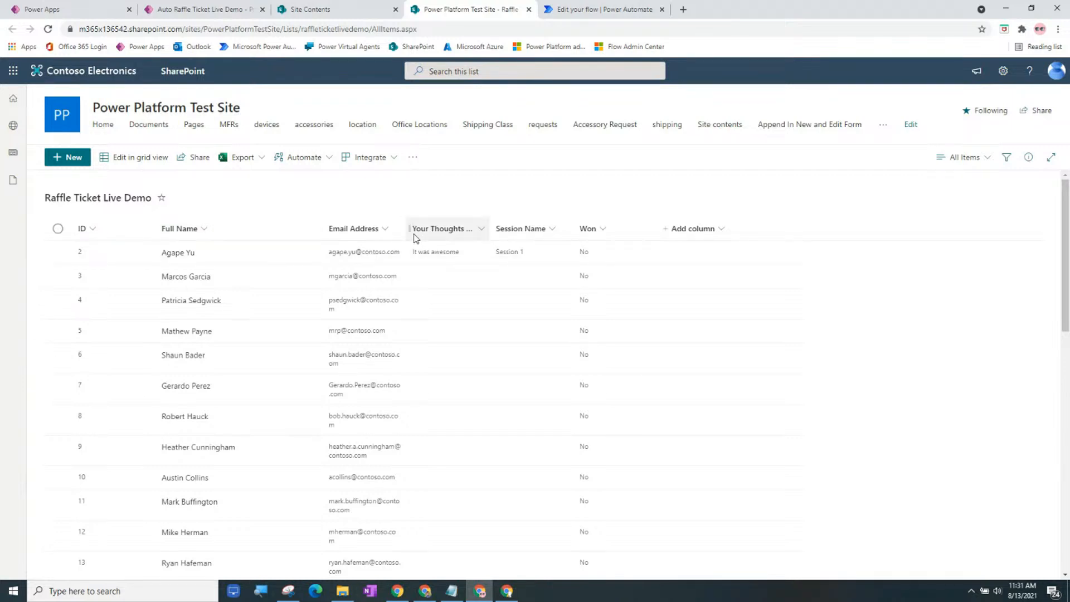
drag(407, 236, 459, 236)
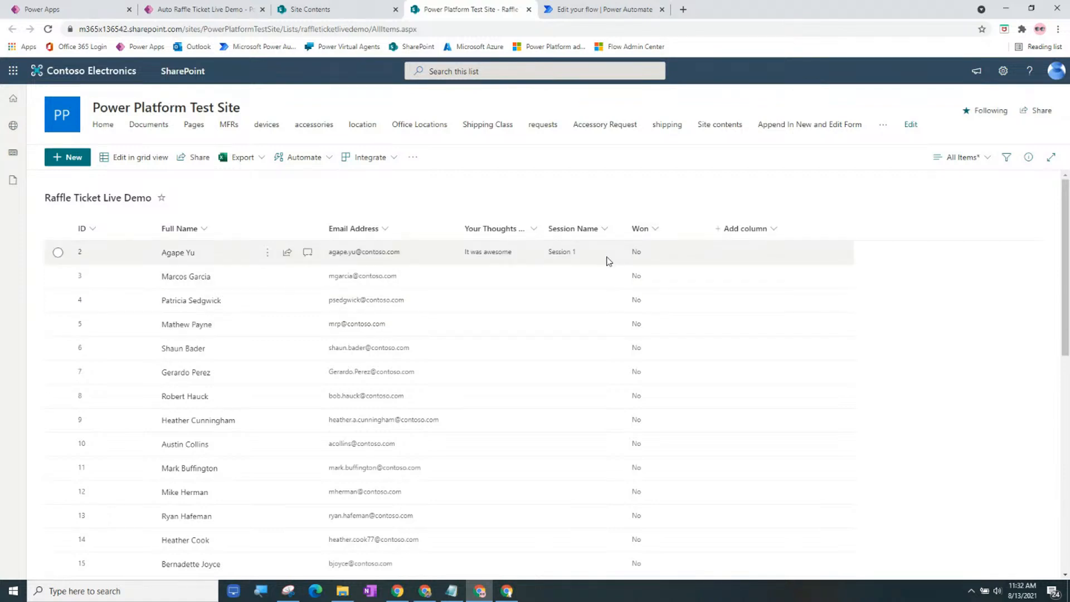
Step: Filter the Raffle Ticket Live Demo list by the Won column to show only Yes entries
click(655, 240)
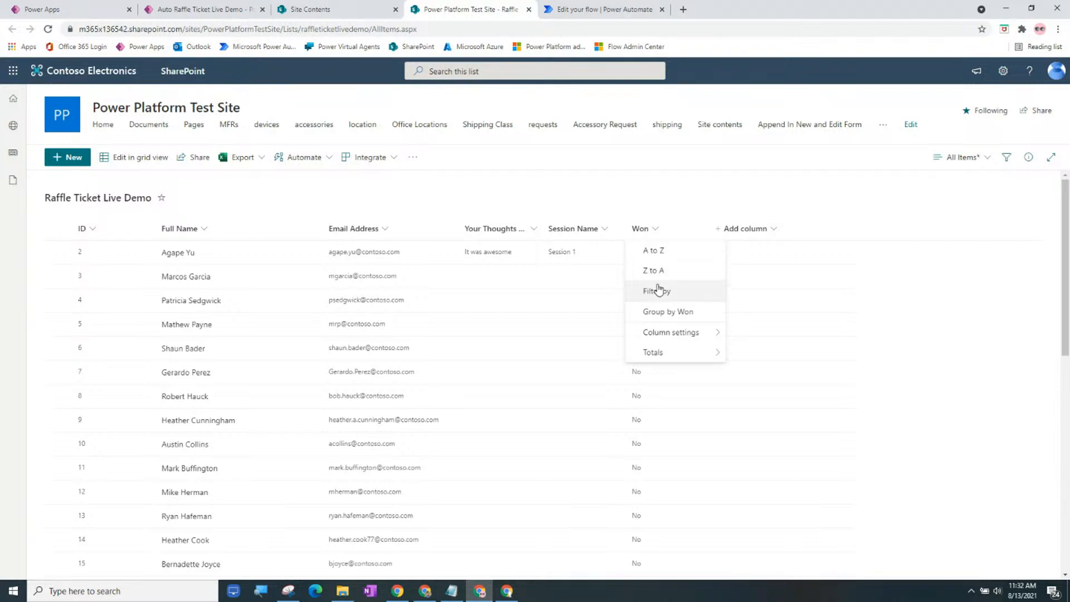
click(660, 289)
click(900, 115)
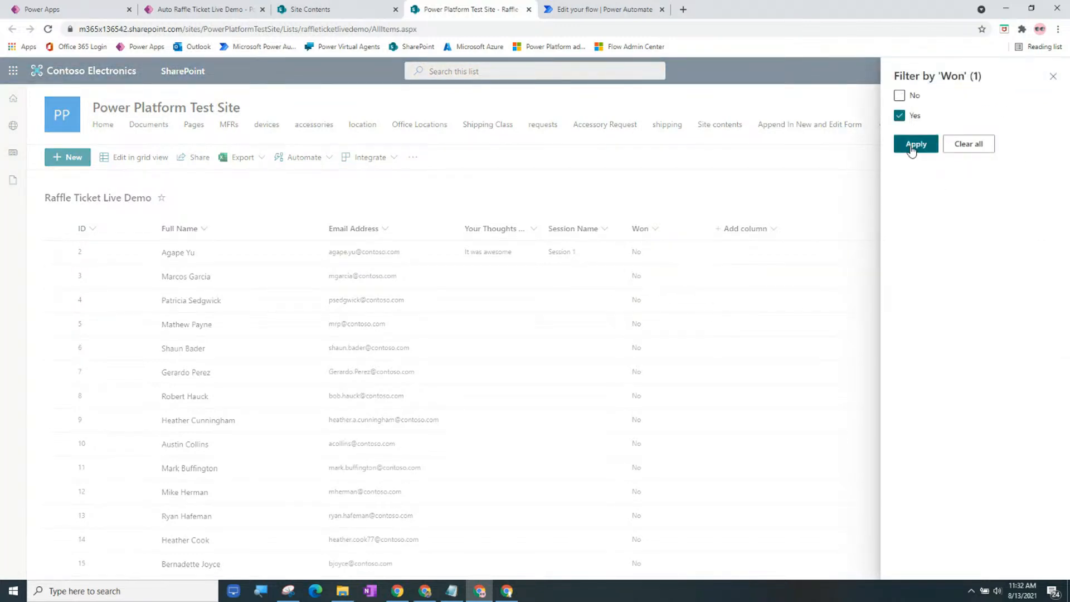
click(915, 144)
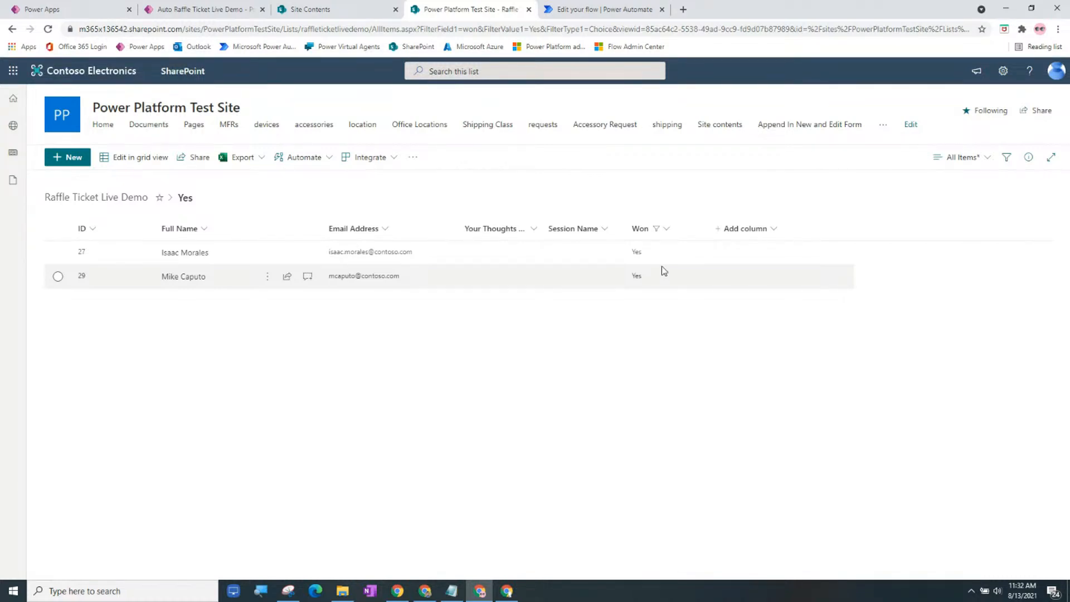
Step: Switch to the Auto Raffle Ticket Live Demo app and examine its Submit button
click(178, 5)
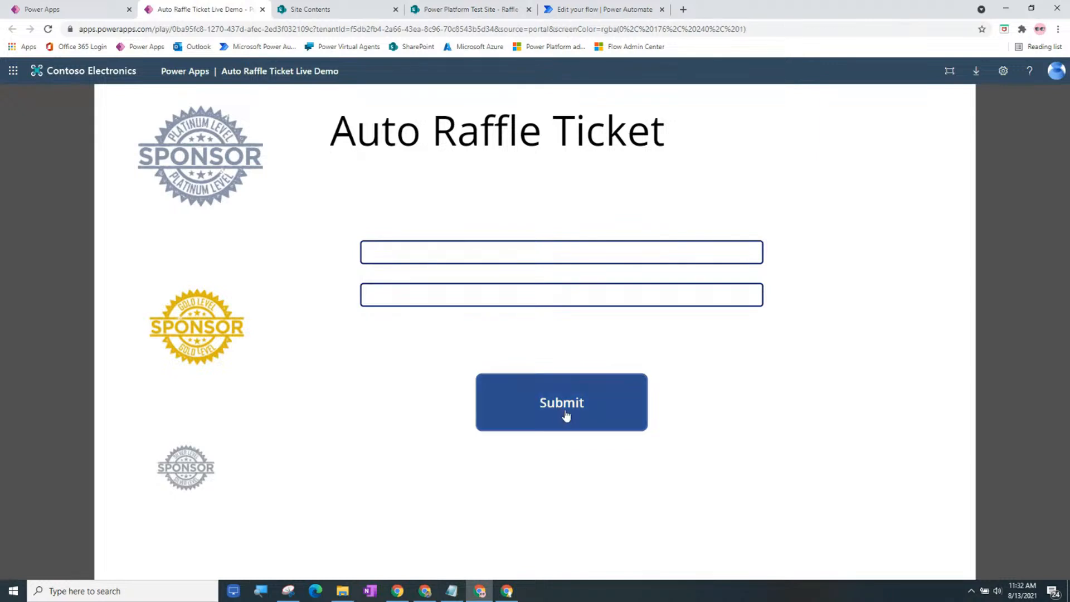
click(591, 428)
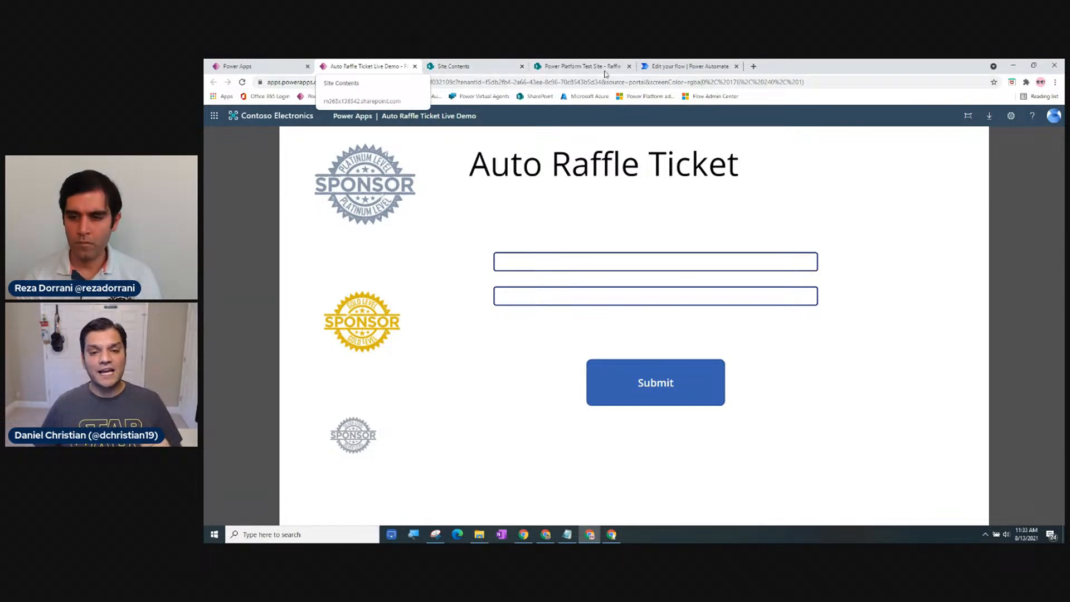
Step: Open the Auto Raffle Ticket Flow in Power Automate and examine the Update item action's Won Value setting
click(689, 66)
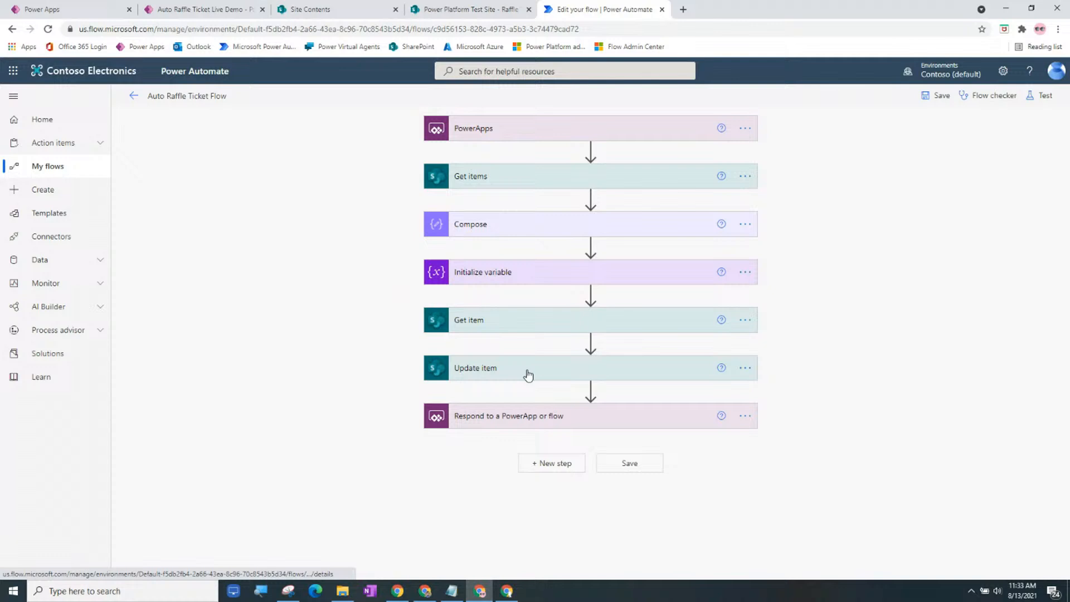
click(528, 375)
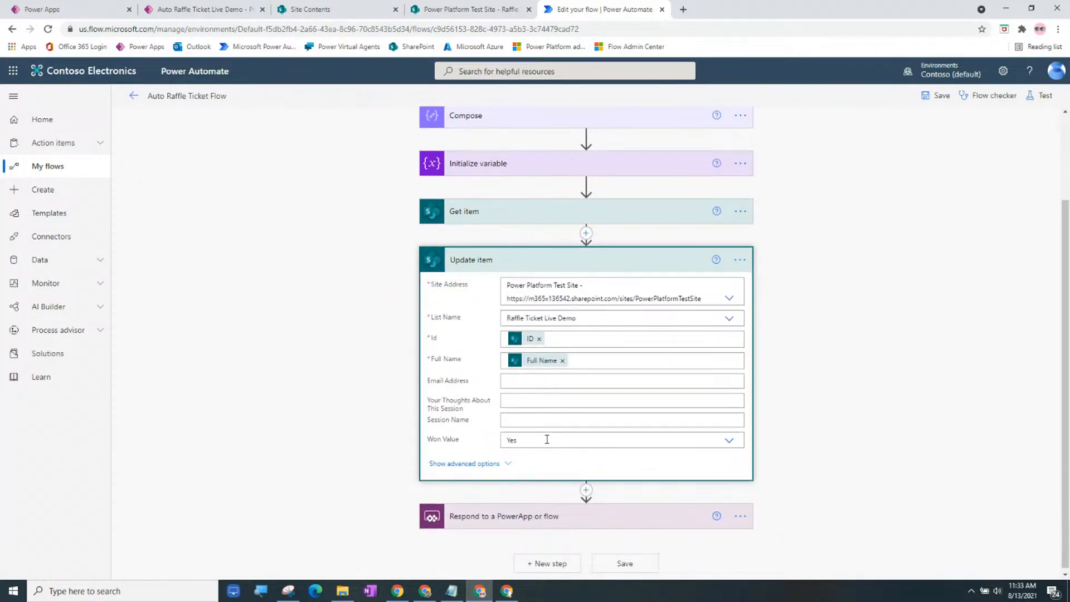
scroll(543, 440, up, 2)
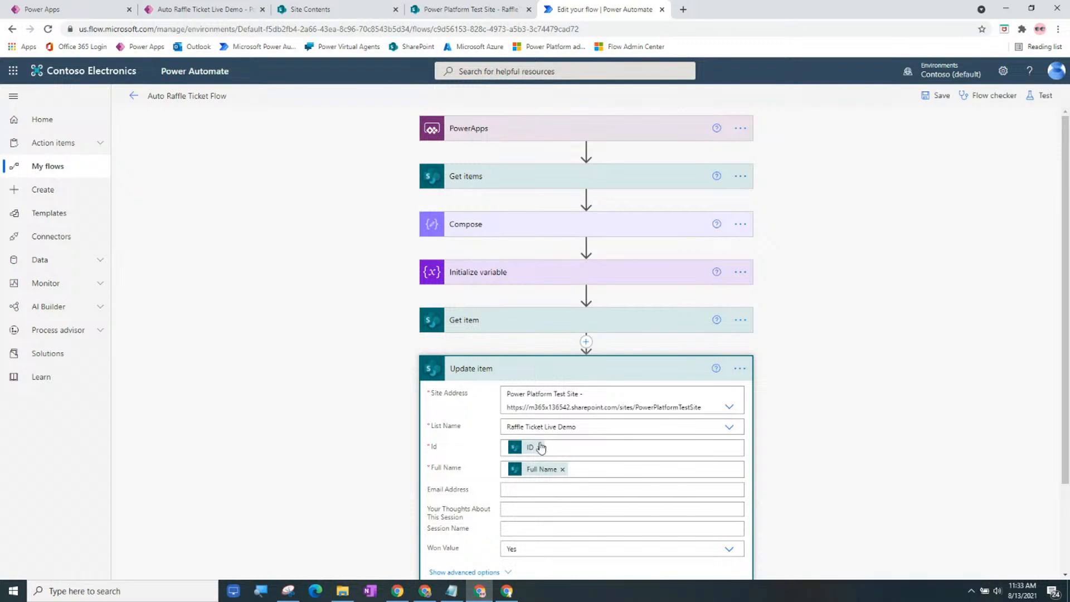
Step: Examine the Get items action's advanced options, including its Filter Query, and collapse the action
click(484, 176)
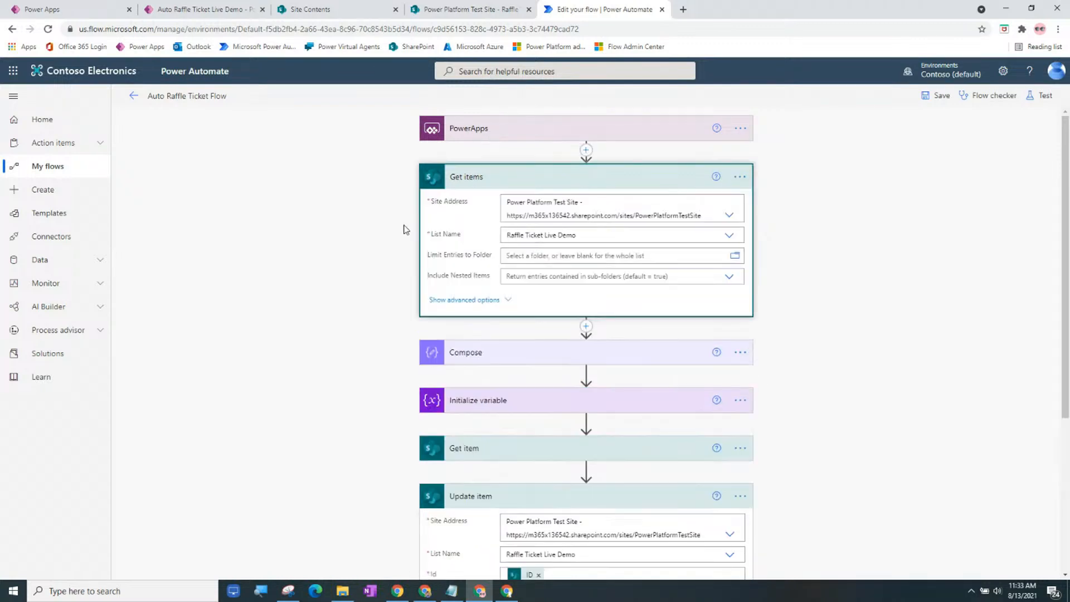
click(448, 305)
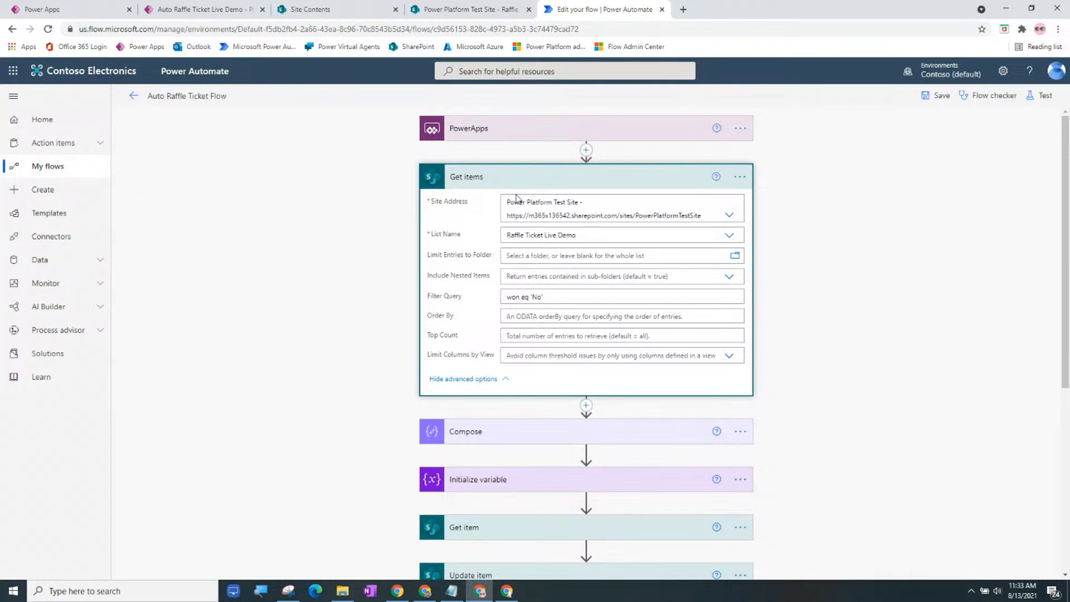
click(530, 184)
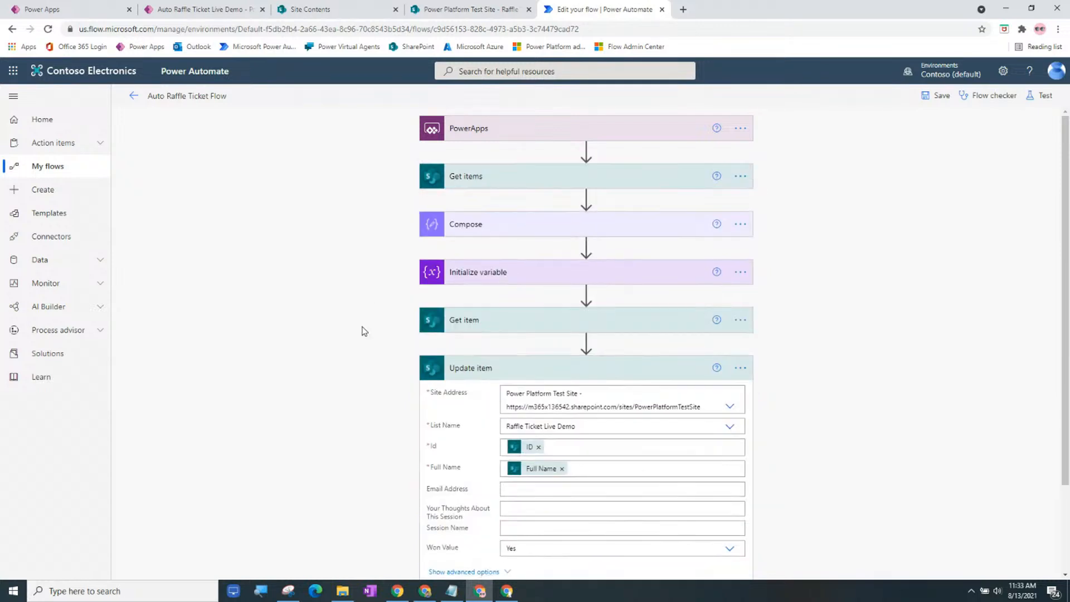
Step: Examine the Initialize variable action's random value and how the Get item and Update item actions pick the winning list item
click(494, 276)
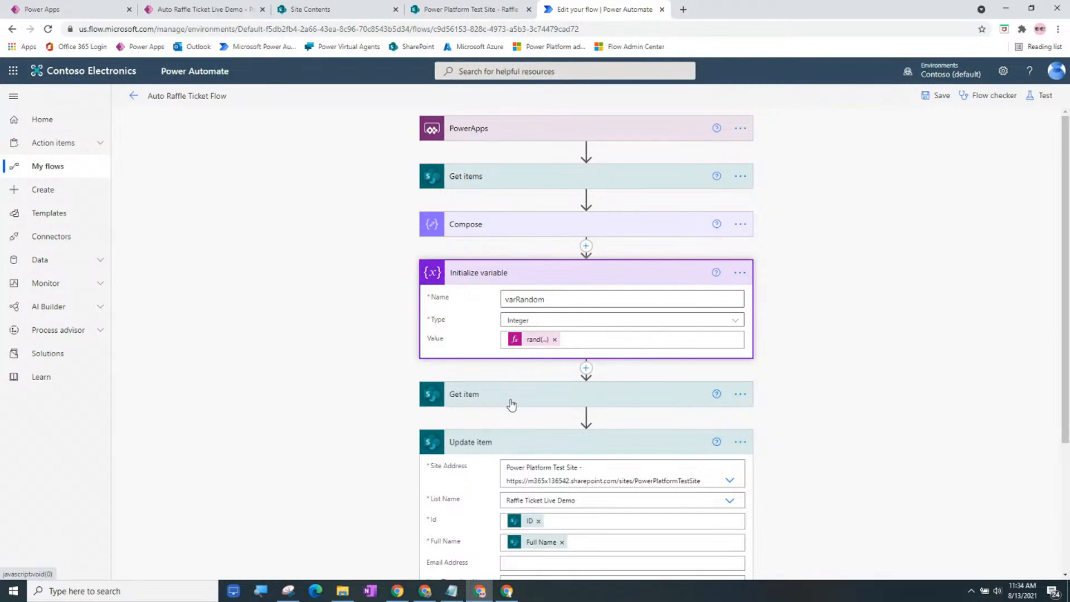
click(493, 400)
scroll(381, 437, down, 3)
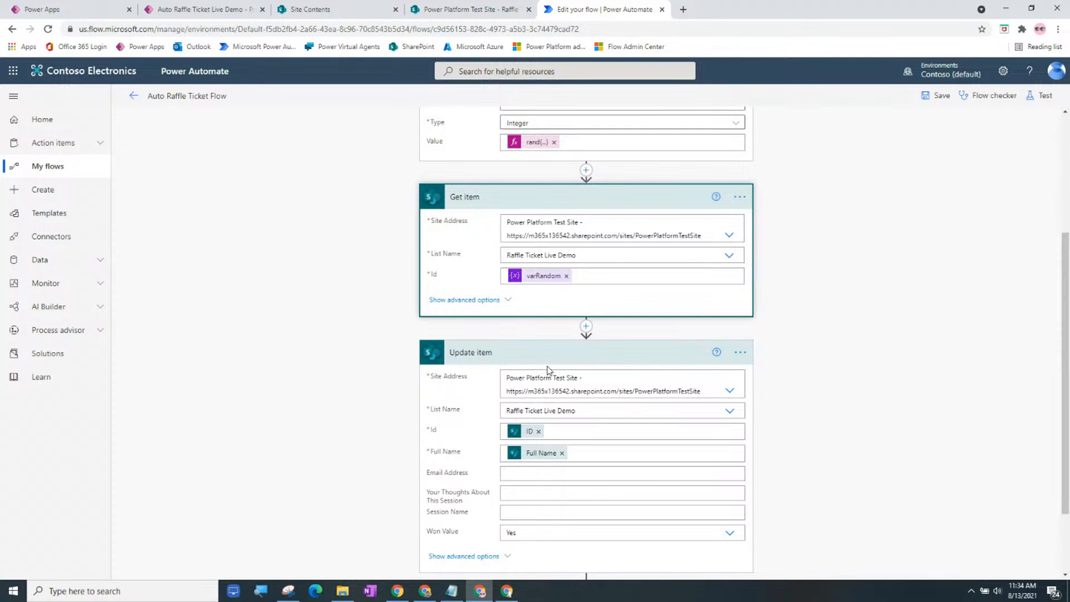
scroll(548, 369, down, 2)
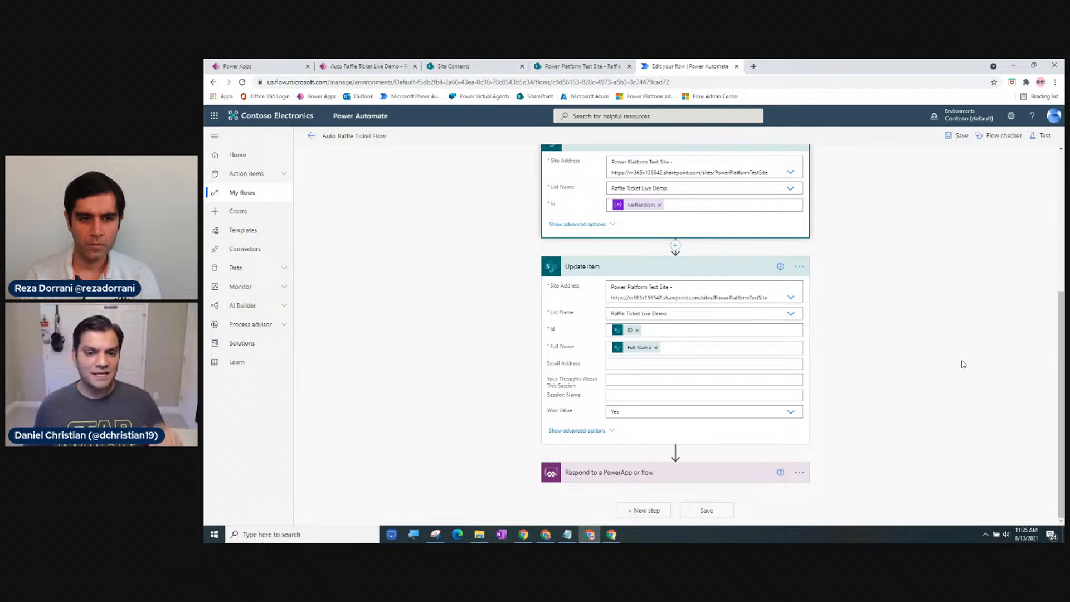
Step: Switch to the Raffle Ticket Live Demo list in SharePoint, clear the Won column's Yes filter and review the items' IDs
click(577, 67)
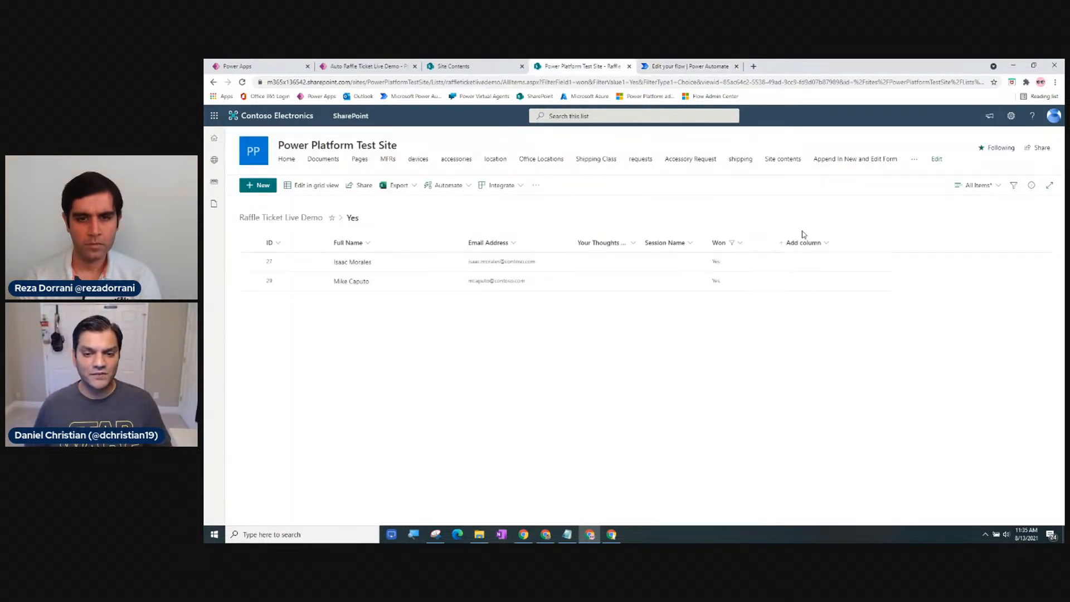
click(719, 243)
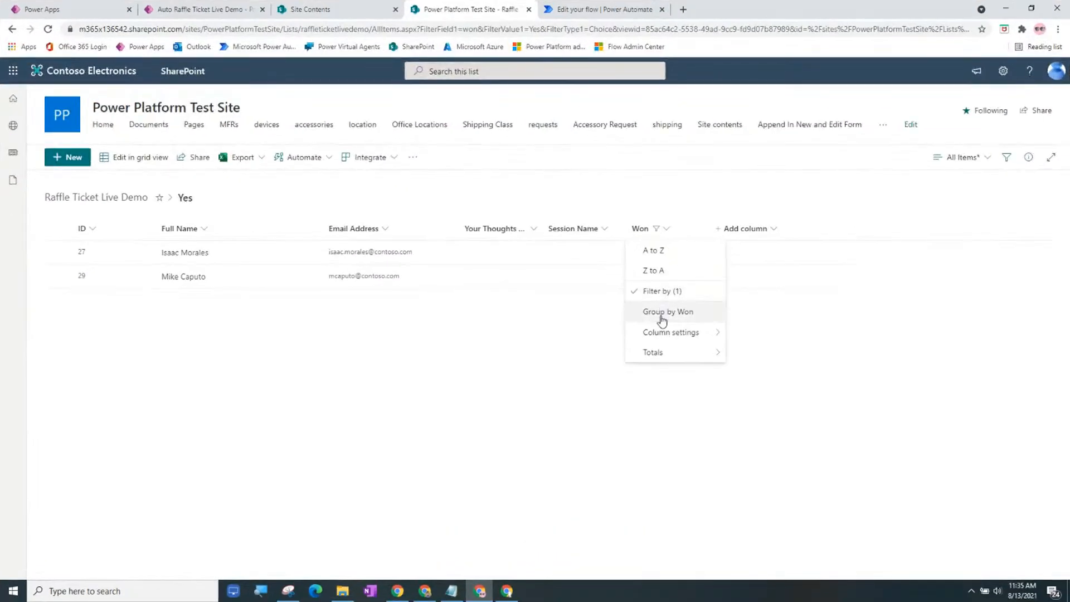
click(663, 292)
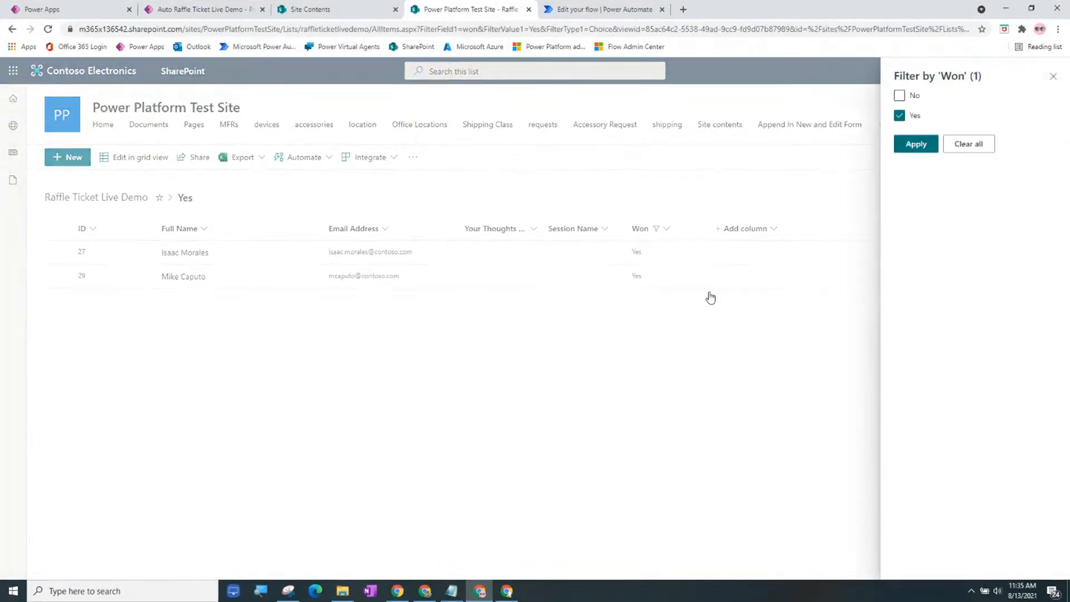
click(951, 145)
click(918, 146)
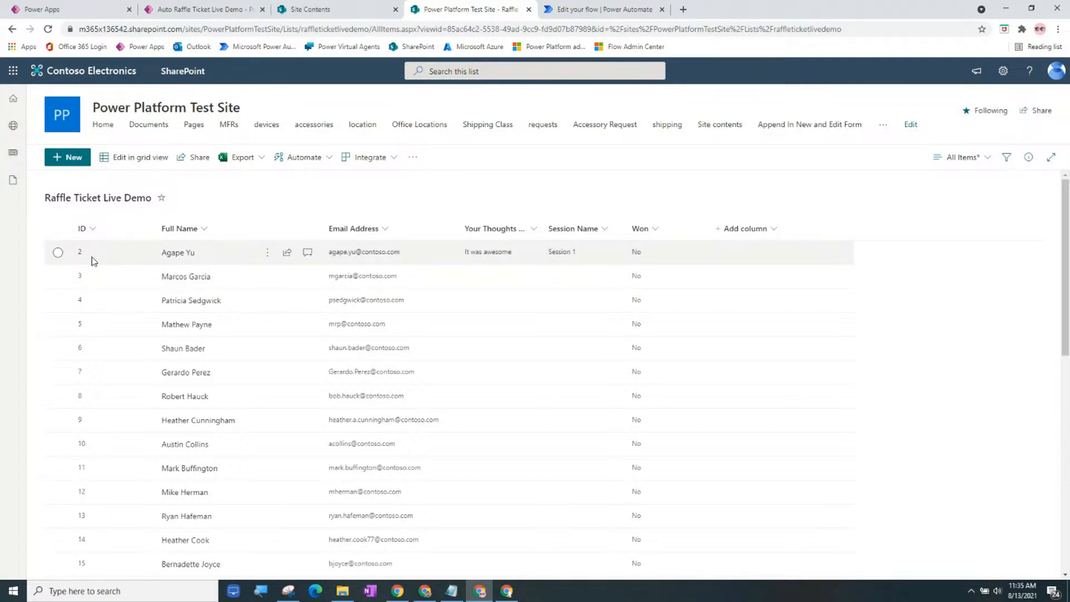
scroll(94, 261, down, 3)
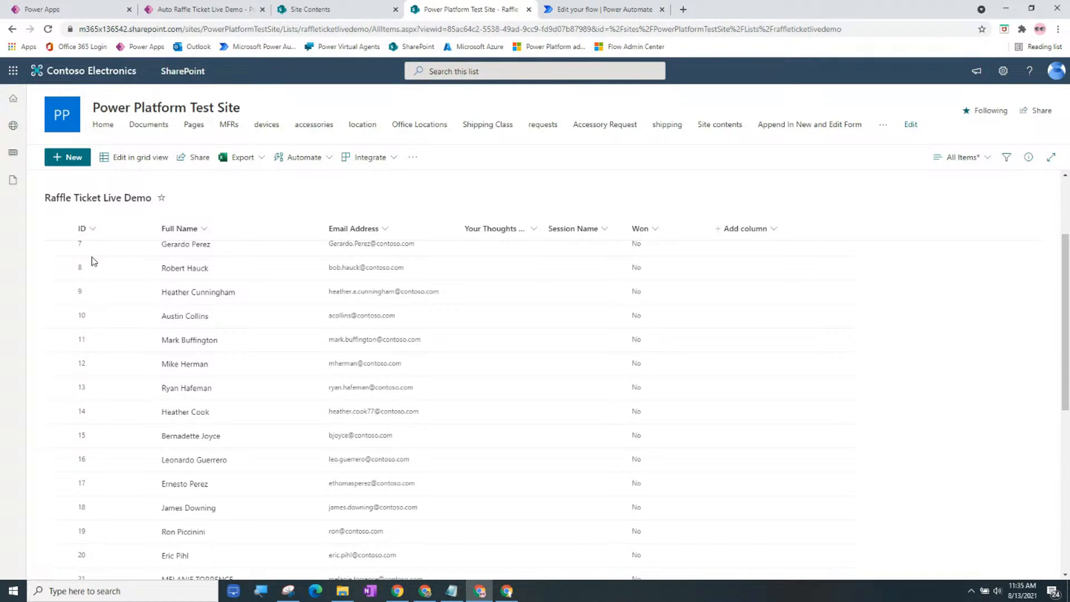
scroll(94, 261, up, 3)
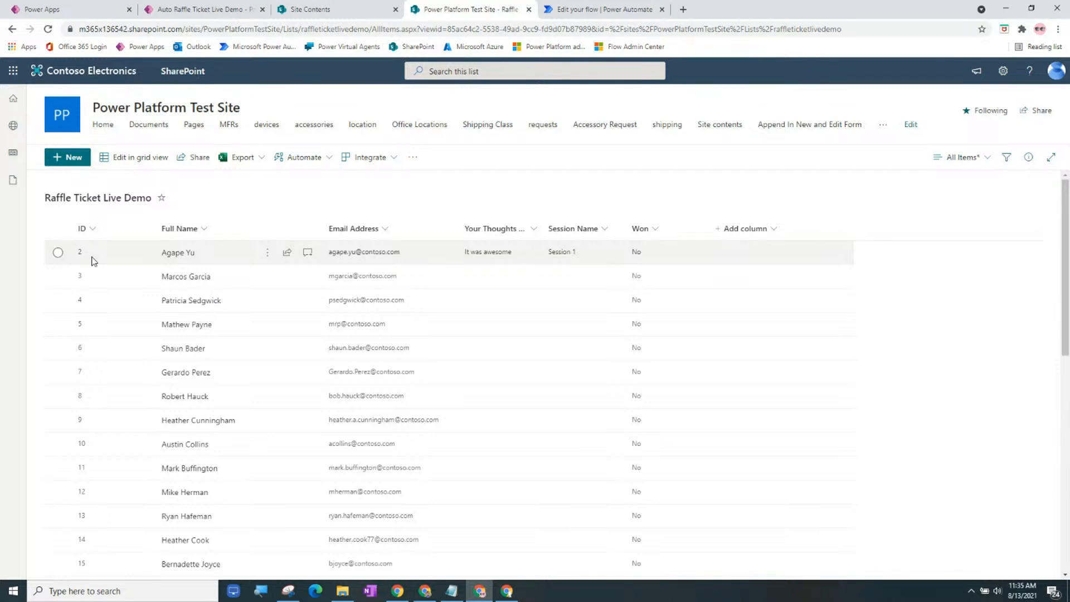
Step: Compare the flow's varRandom variable and Get item action with the item IDs in the Raffle Ticket Live Demo list
click(592, 9)
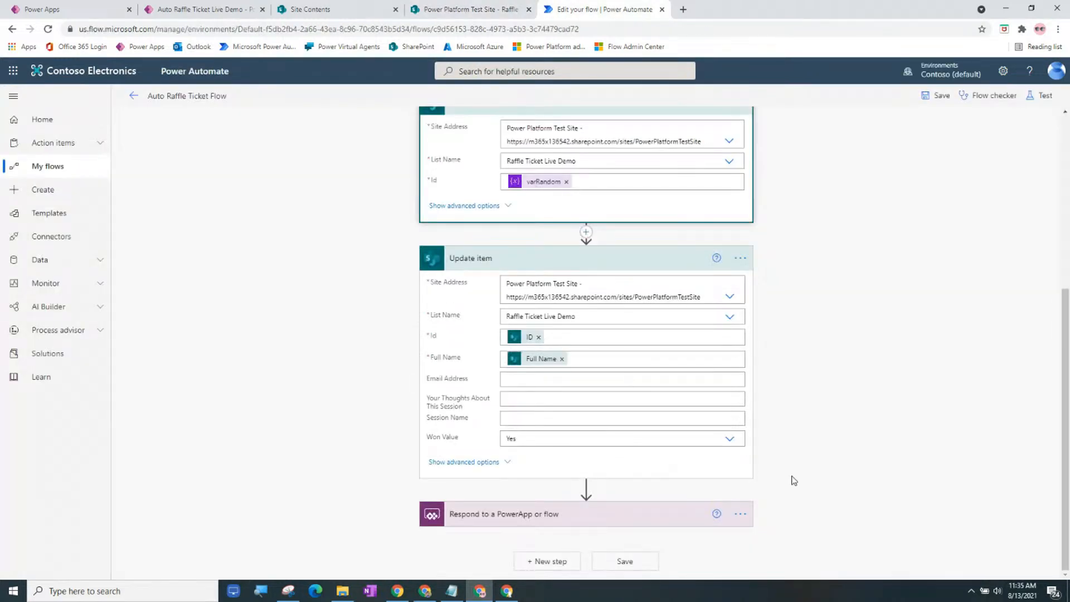
scroll(814, 481, up, 3)
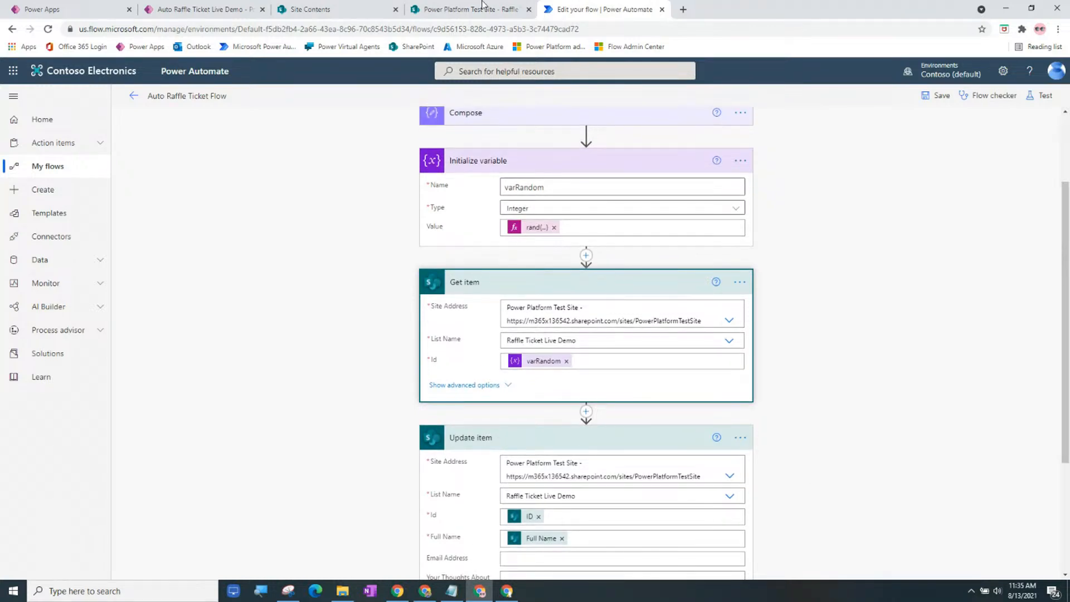
click(454, 6)
click(592, 9)
click(456, 7)
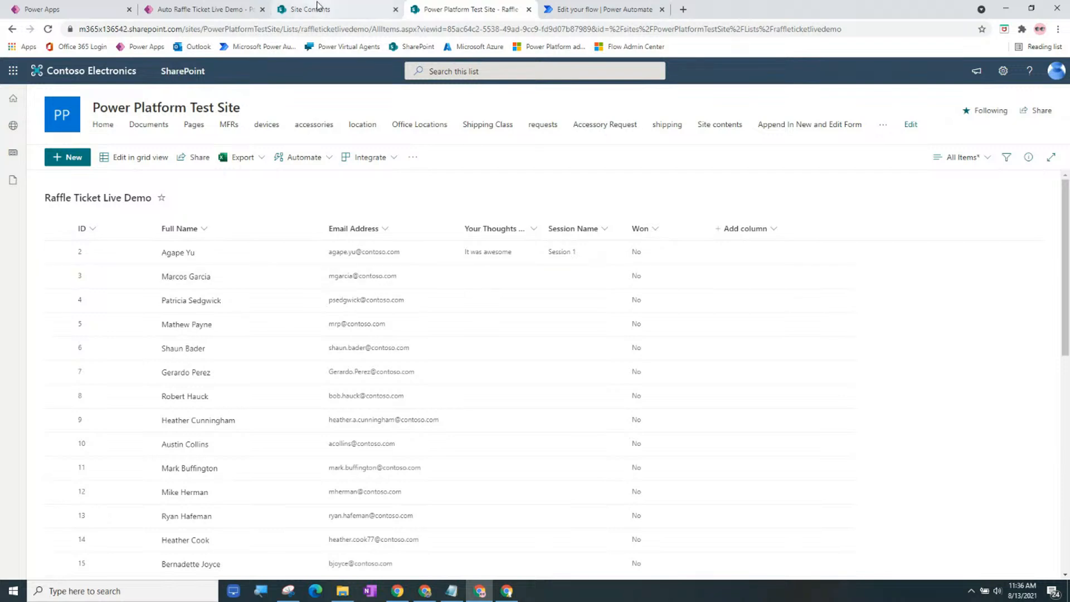
click(594, 7)
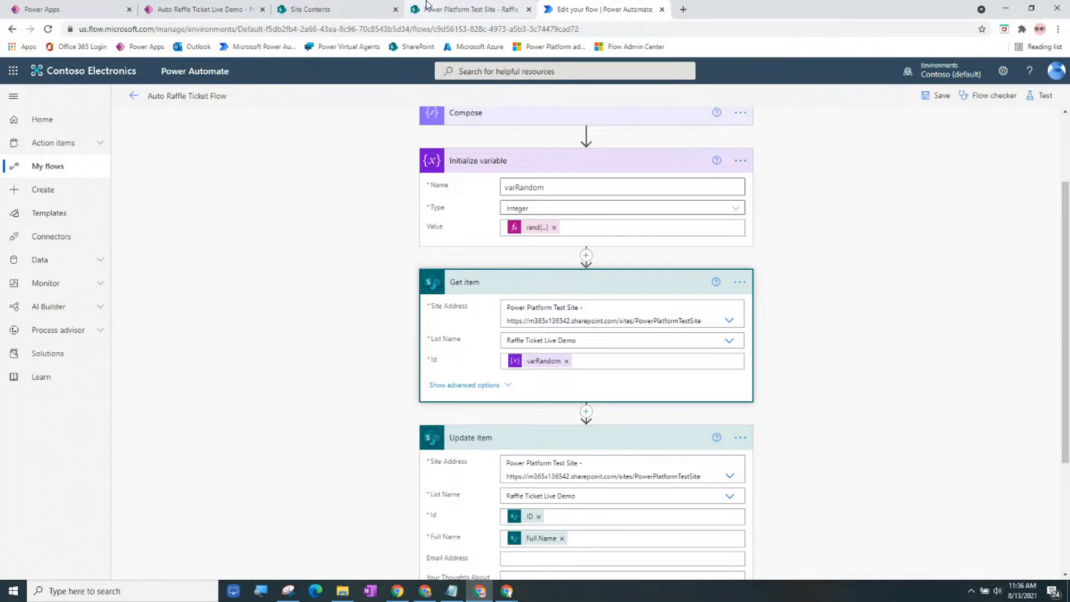
click(428, 5)
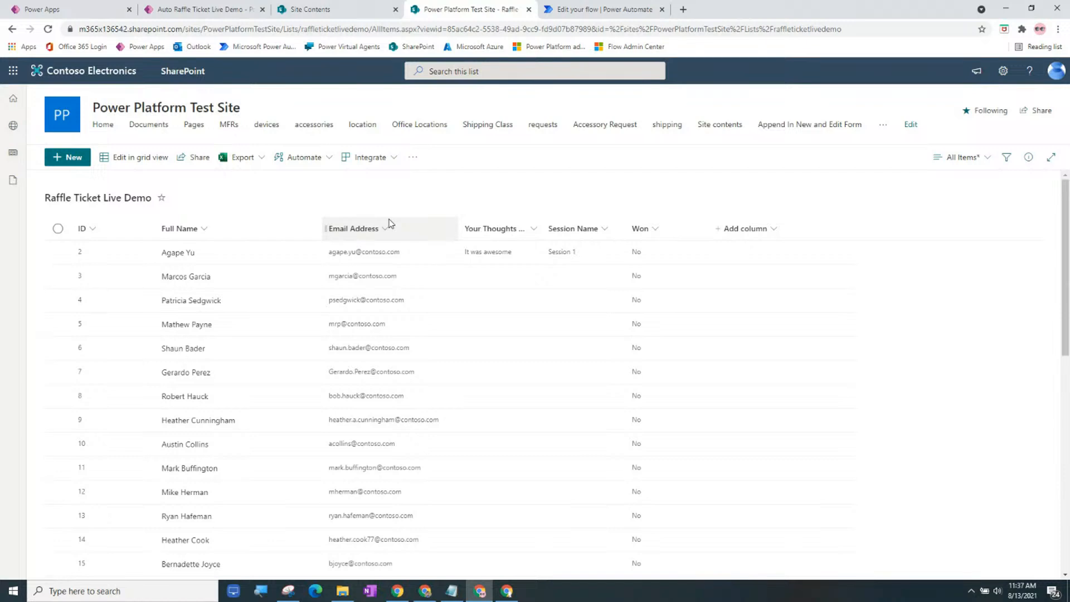
Step: View the Auto Raffle Ticket app, return to its flow and examine the expanded Get items action's Filter Query
click(220, 10)
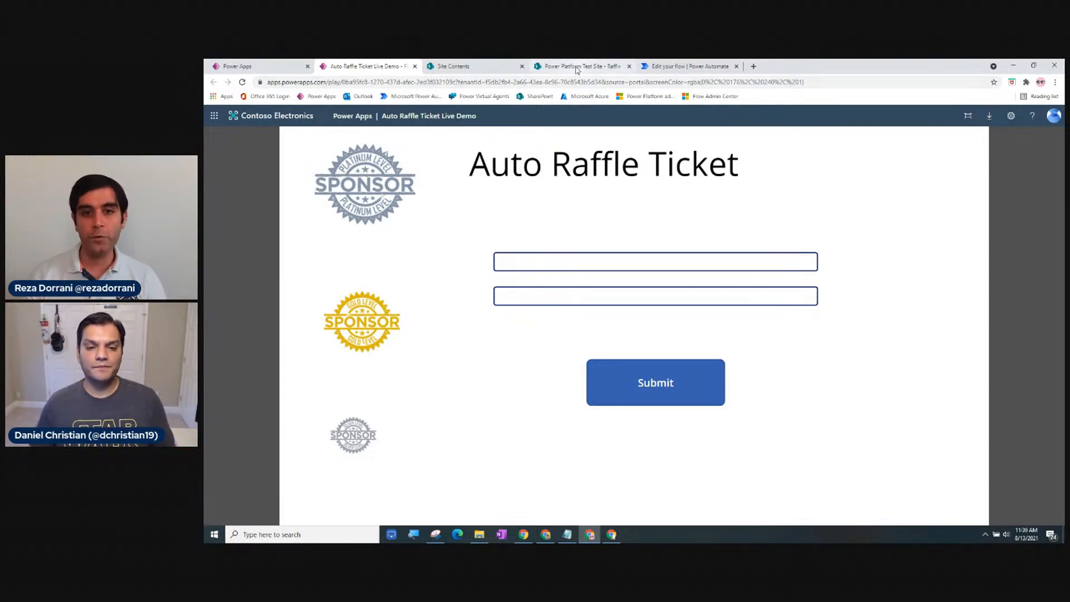
click(715, 67)
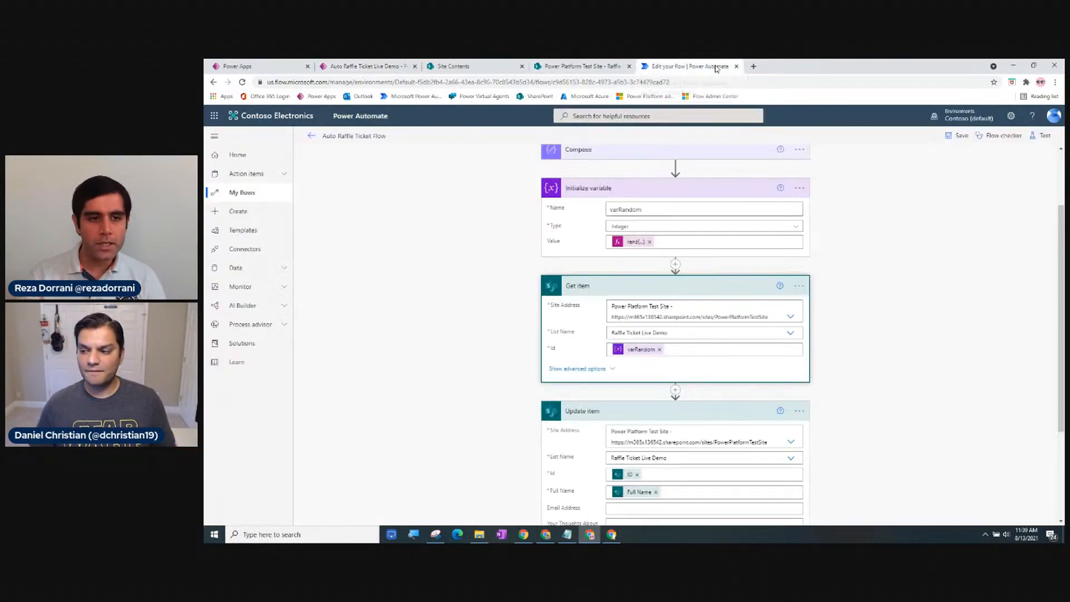
scroll(597, 184, up, 2)
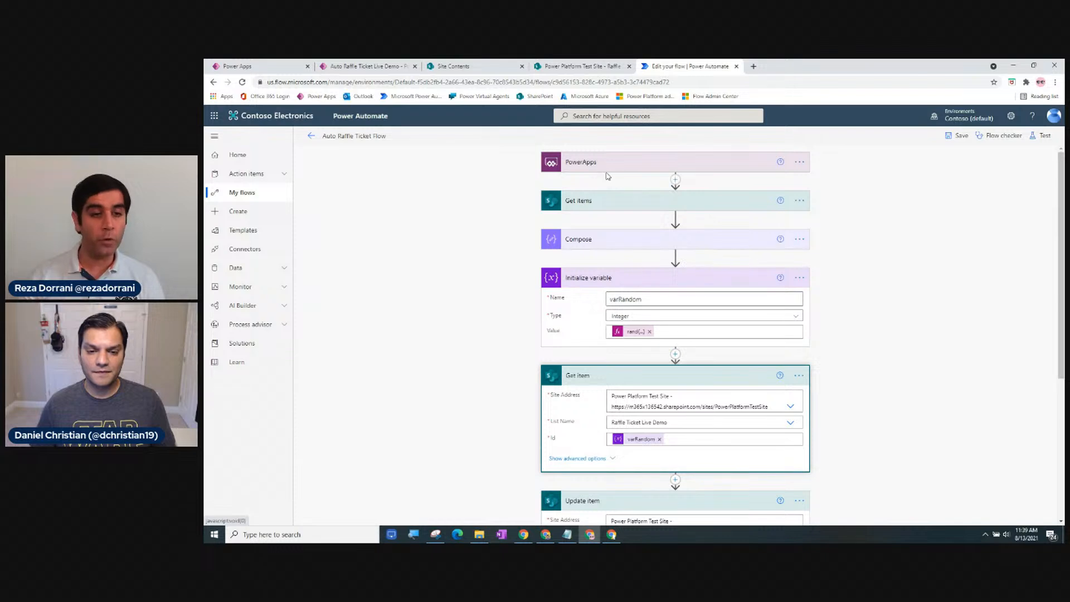
click(592, 202)
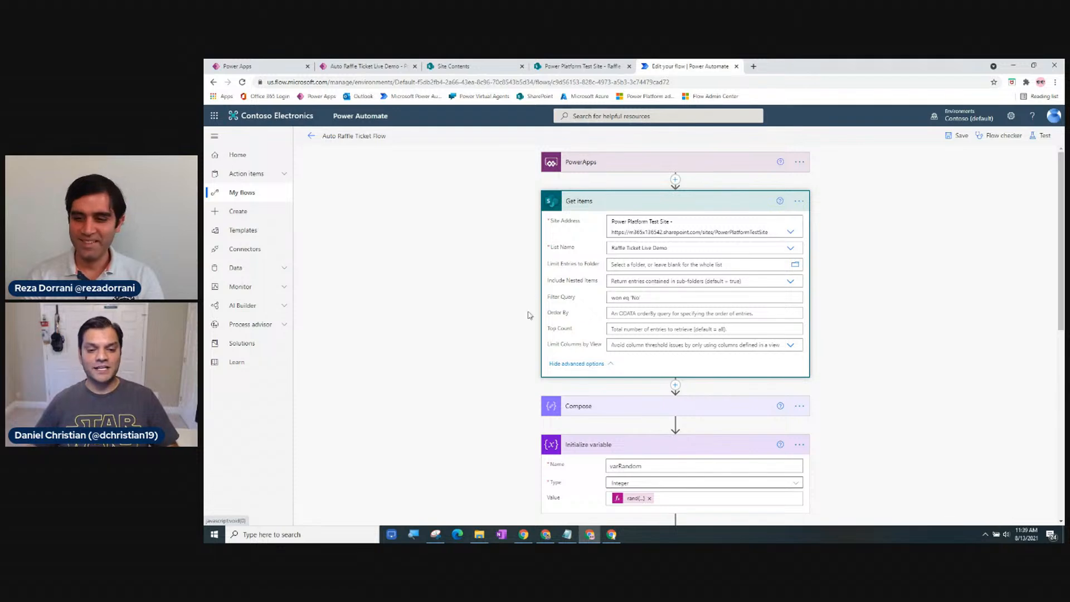
scroll(546, 389, down, 1)
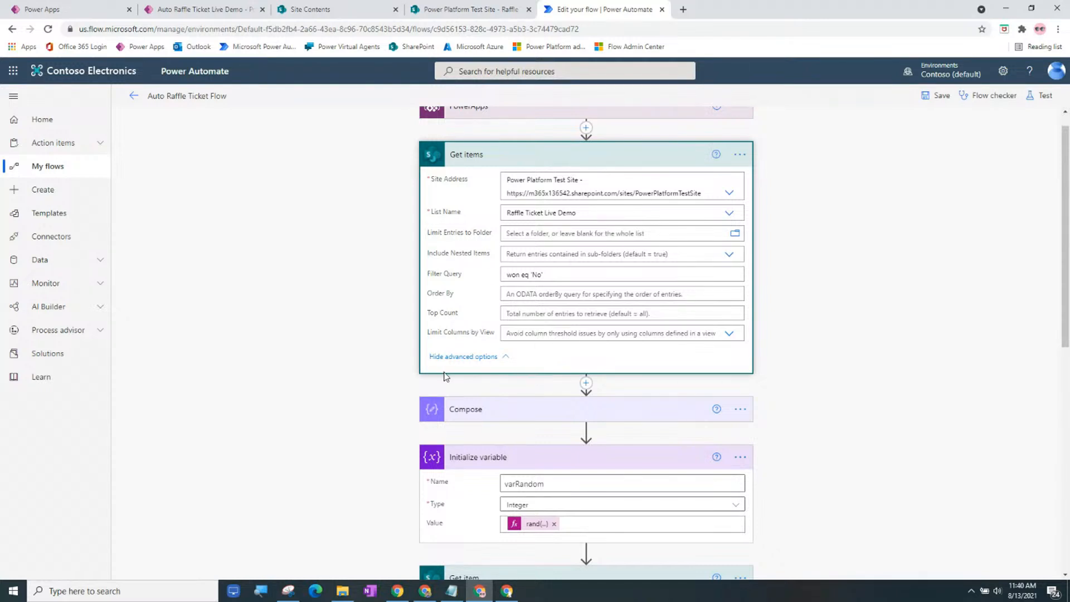
click(201, 9)
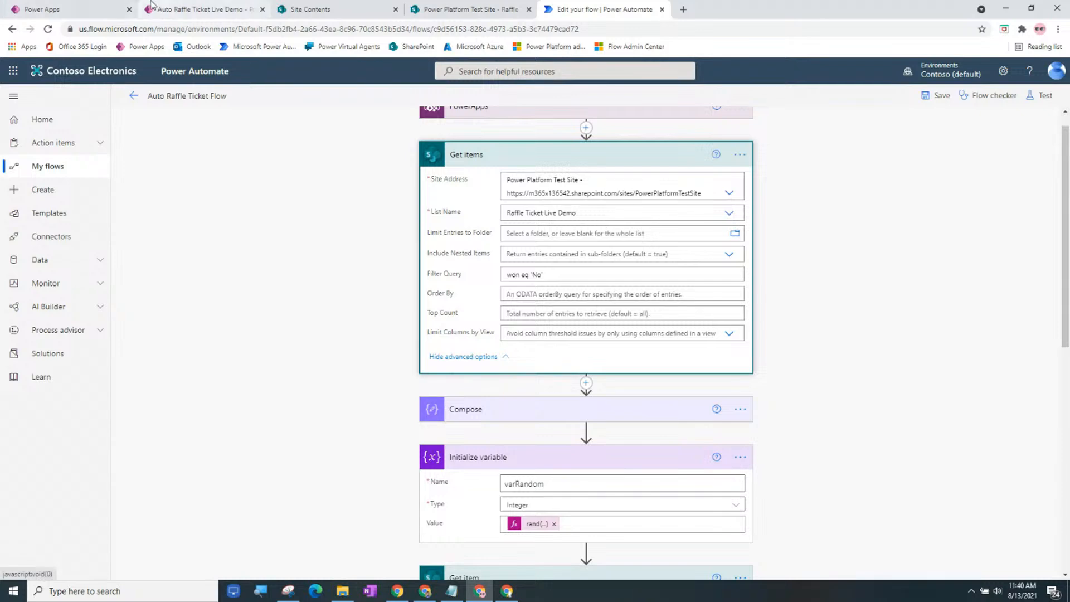
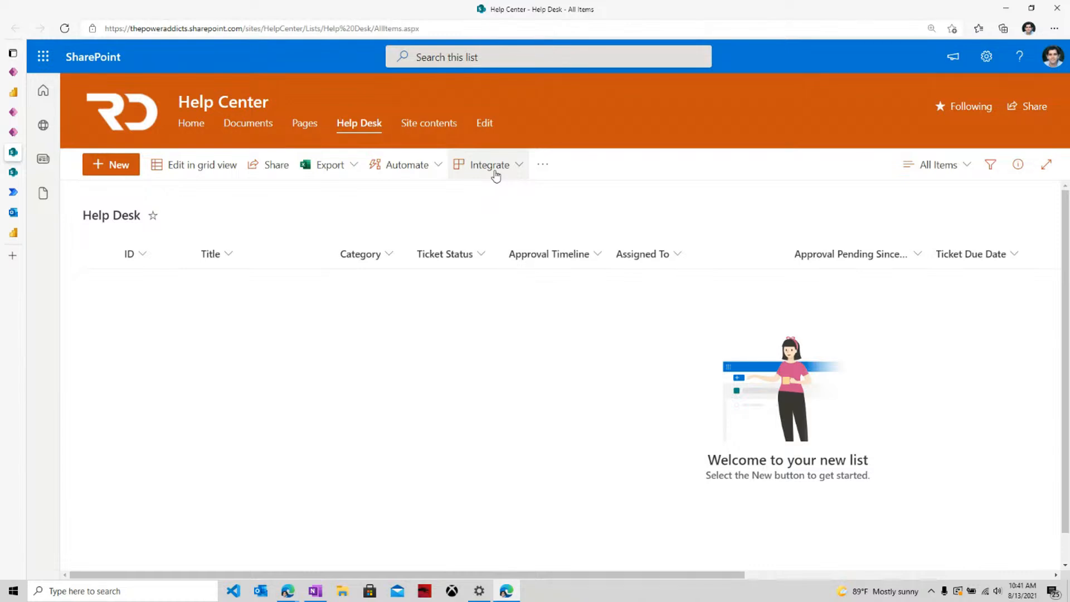
Step: Create a Power Apps app named "sample app live" from the Help Desk SharePoint list
click(497, 175)
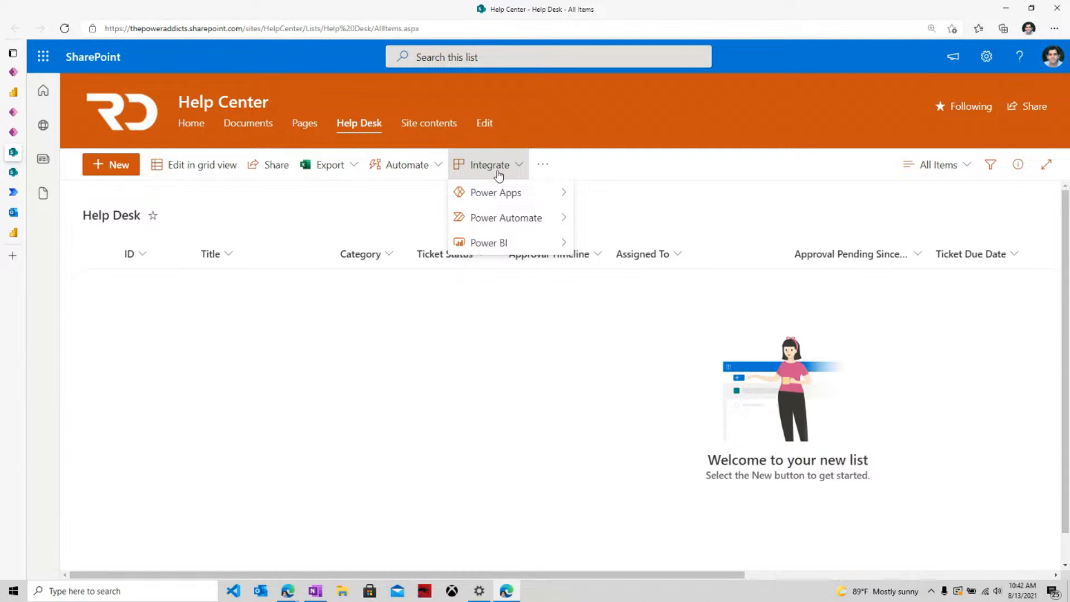
mouse_move(508, 195)
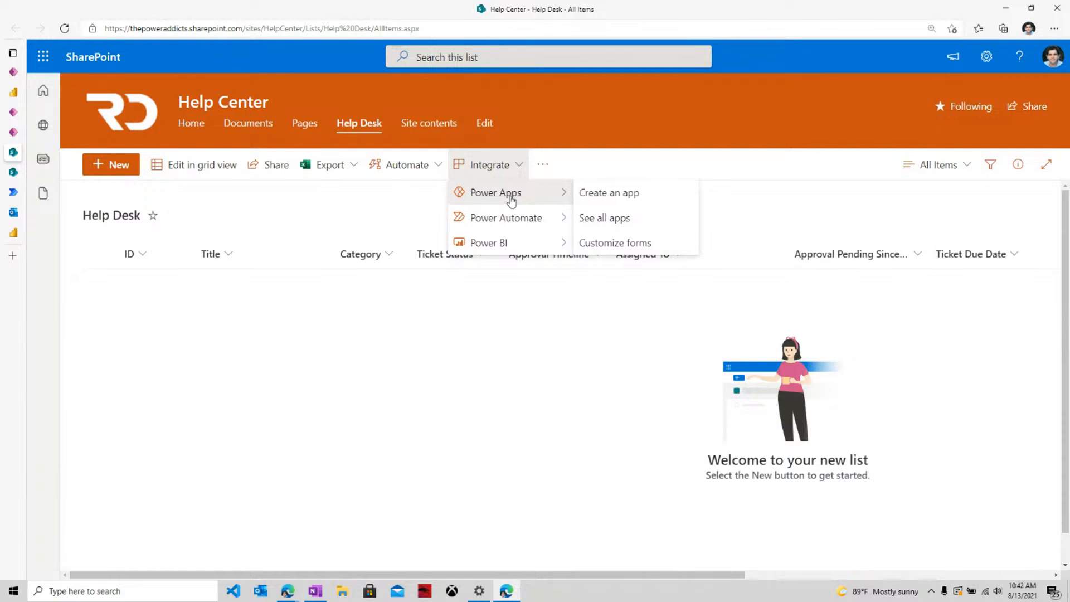
click(625, 205)
click(902, 372)
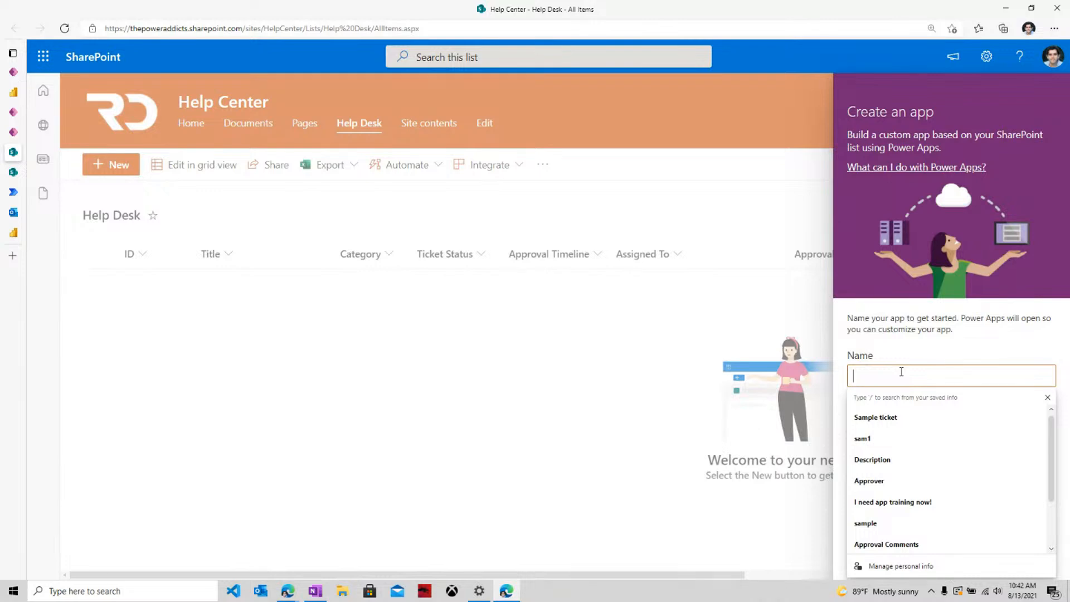
text(sample a)
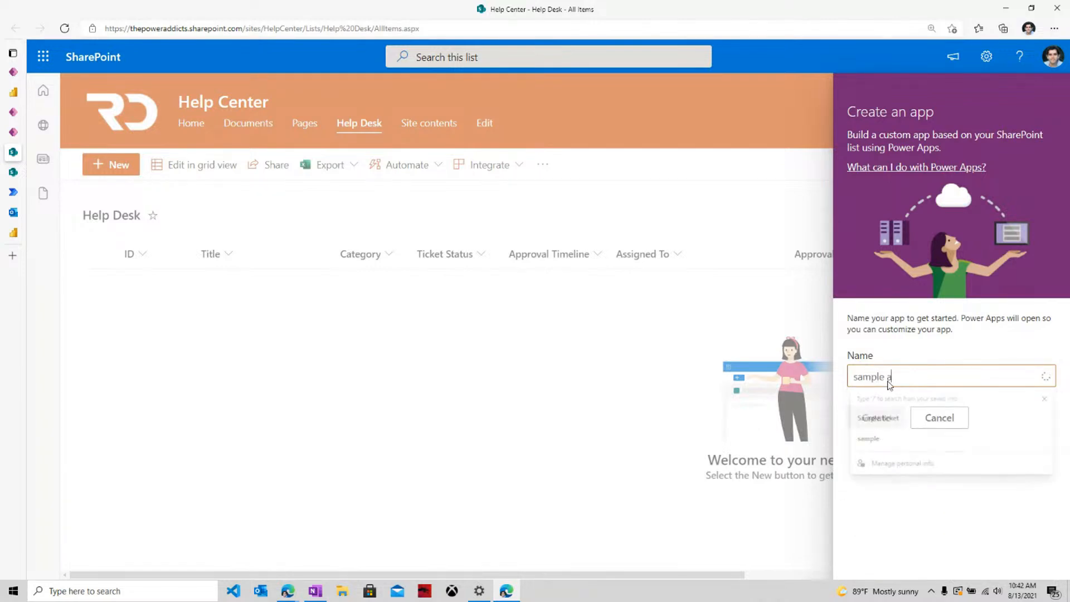
text(pp live)
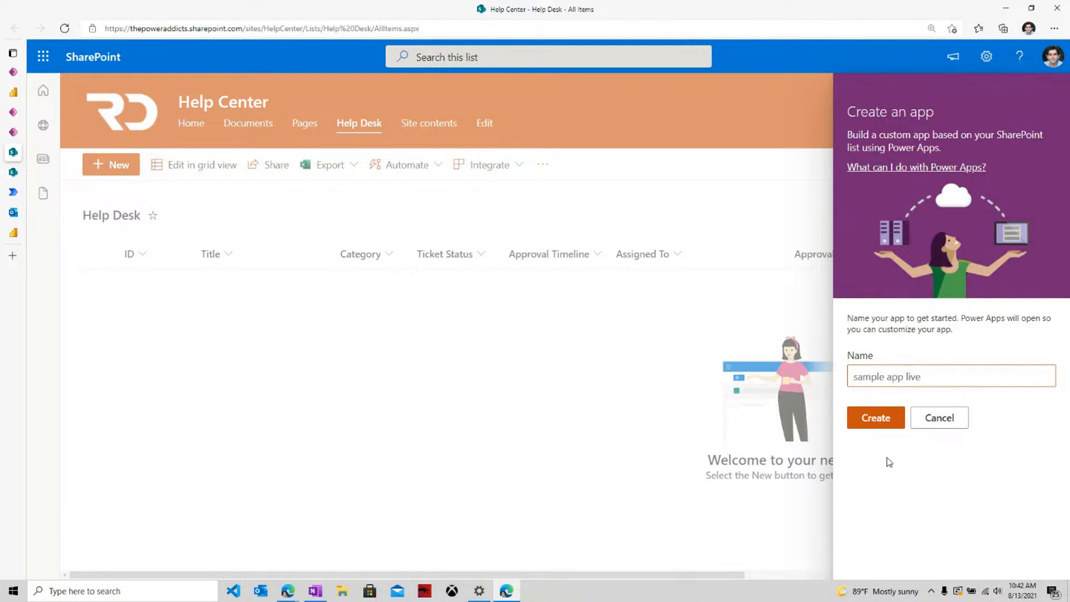
click(876, 418)
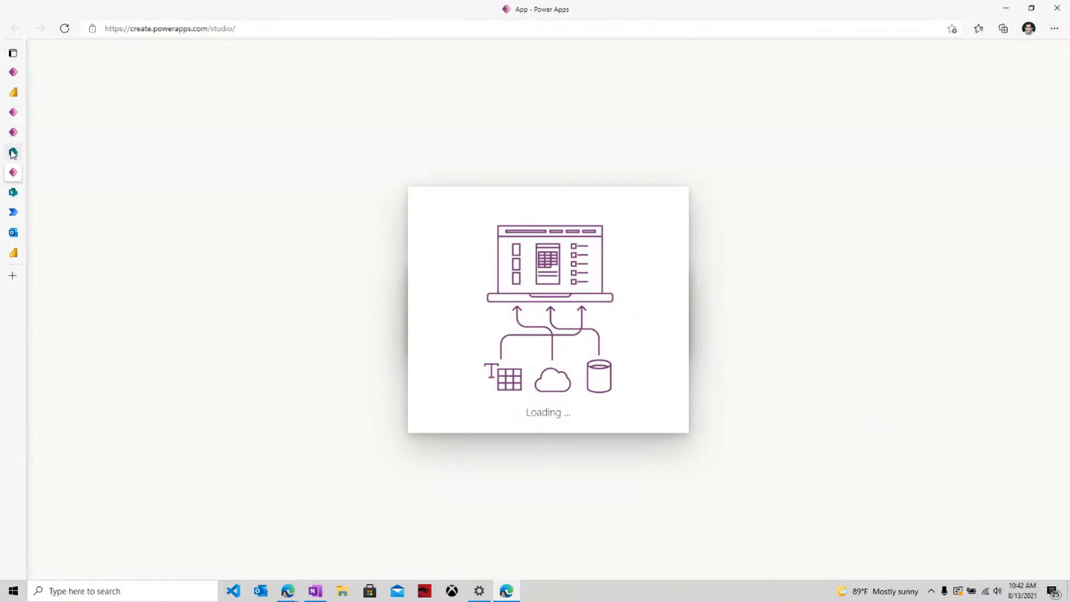
Step: Return to the Help Desk list, open its form for customization in Power Apps and skip the welcome dialog
mouse_move(13, 156)
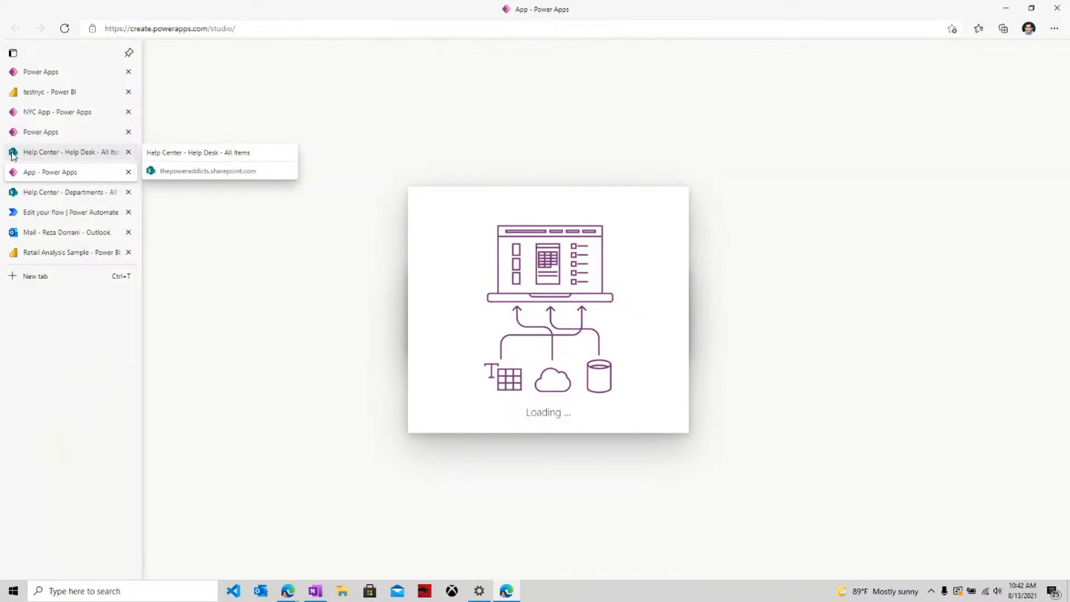
click(14, 155)
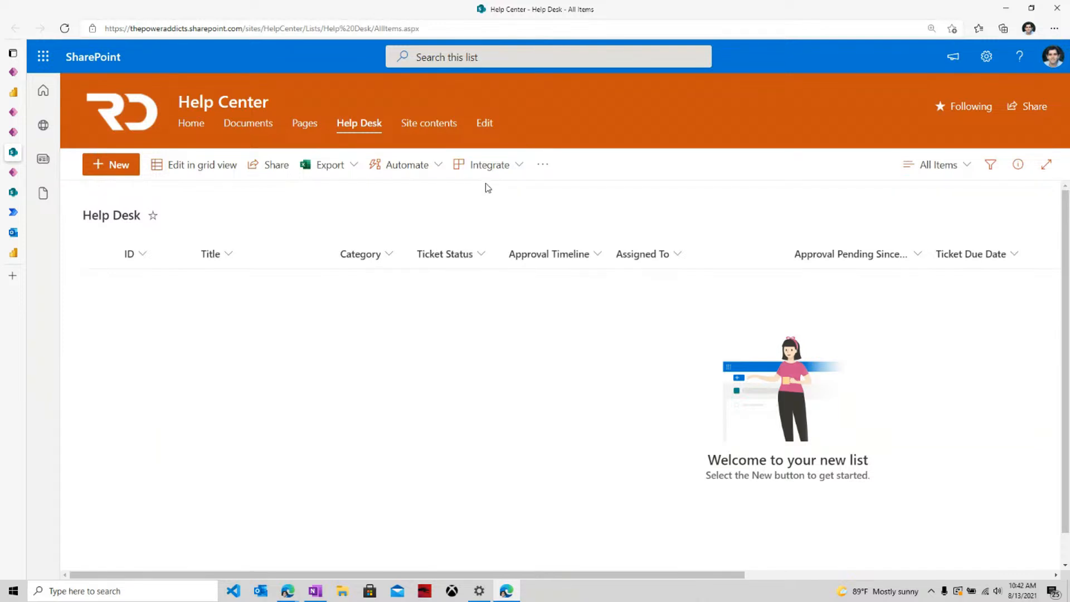
click(490, 165)
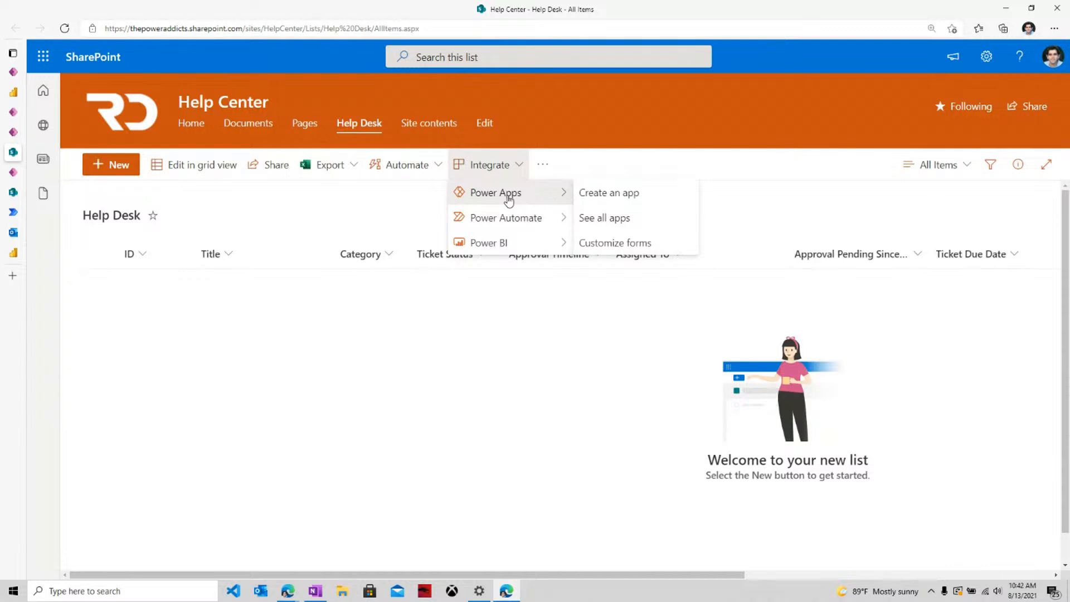
click(642, 243)
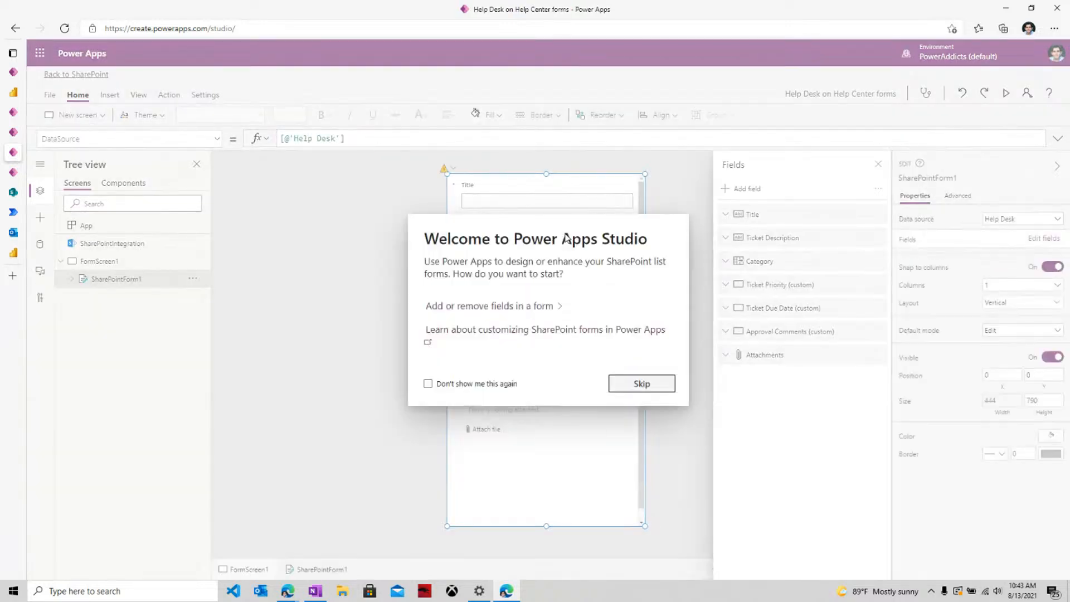
click(641, 383)
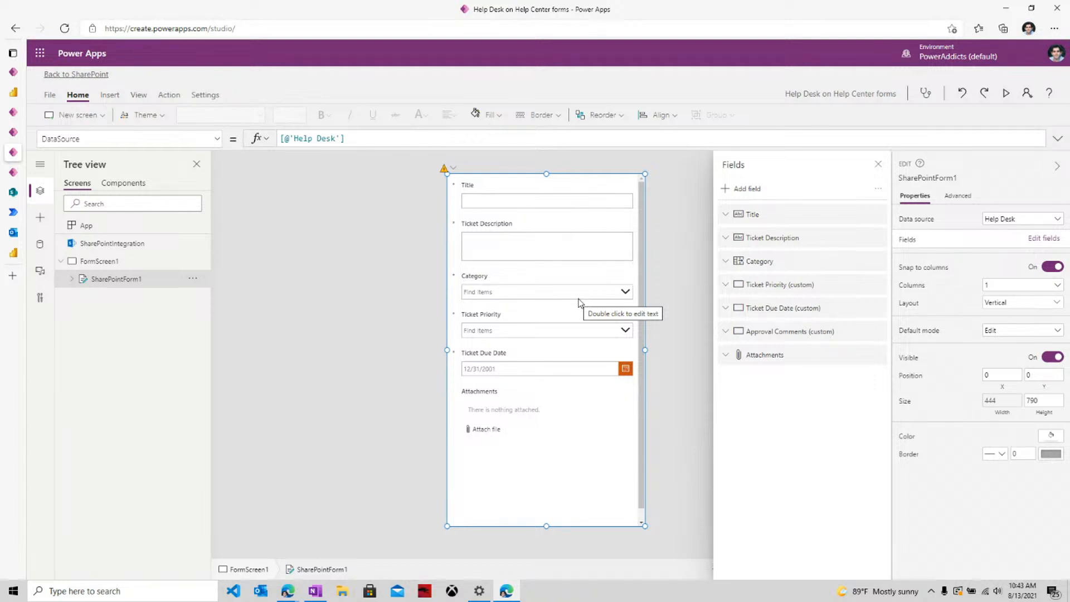
Step: Apply the Rose theme to the Help Desk list form
click(156, 115)
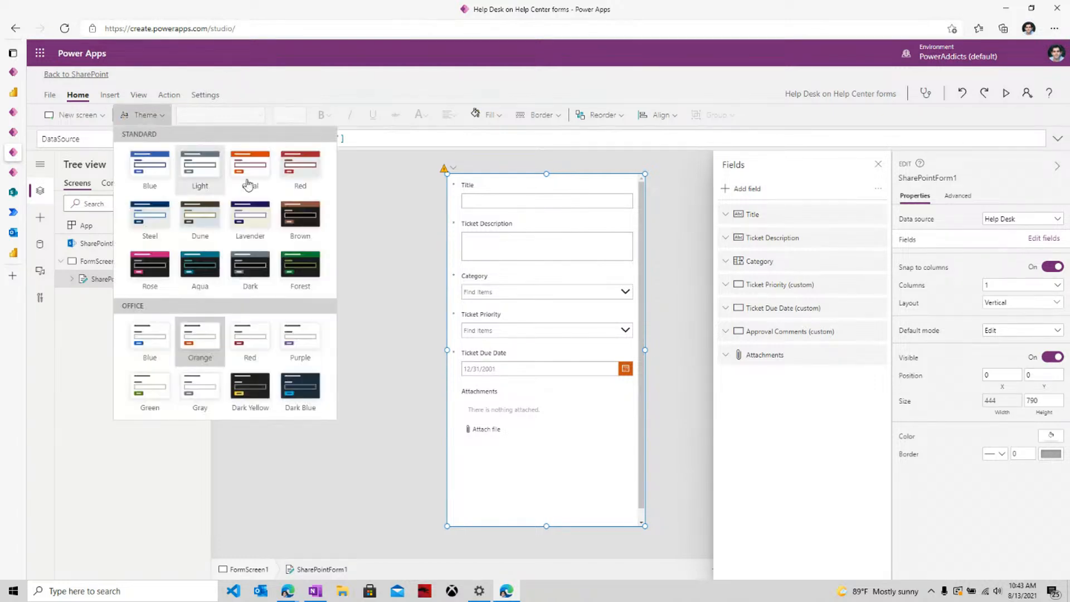
click(165, 277)
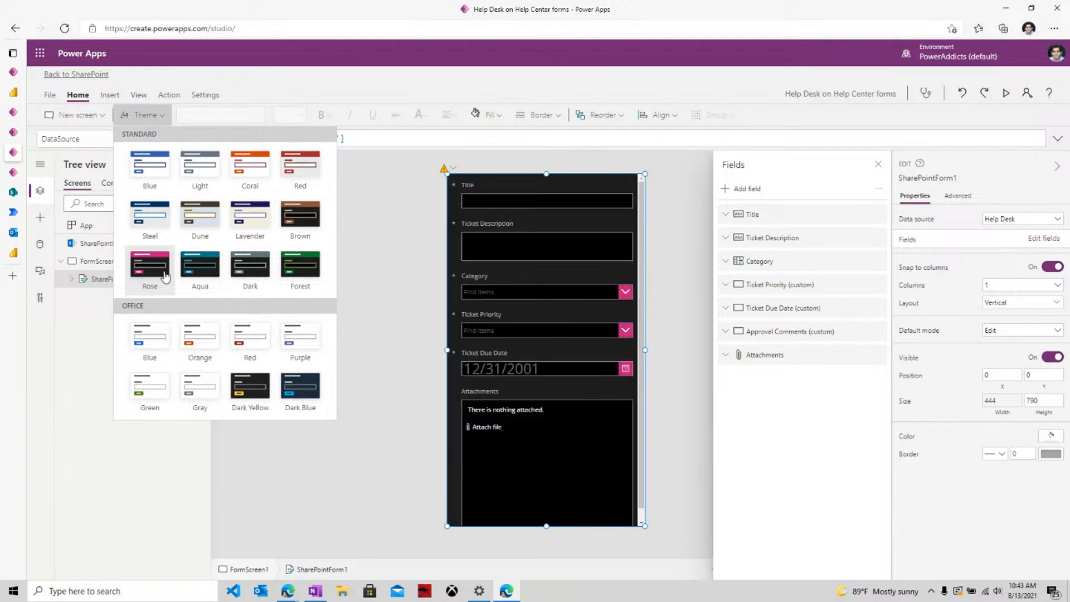
click(419, 180)
Step: Save the customized form, publish it to SharePoint and open the linked Help Desk list
click(50, 95)
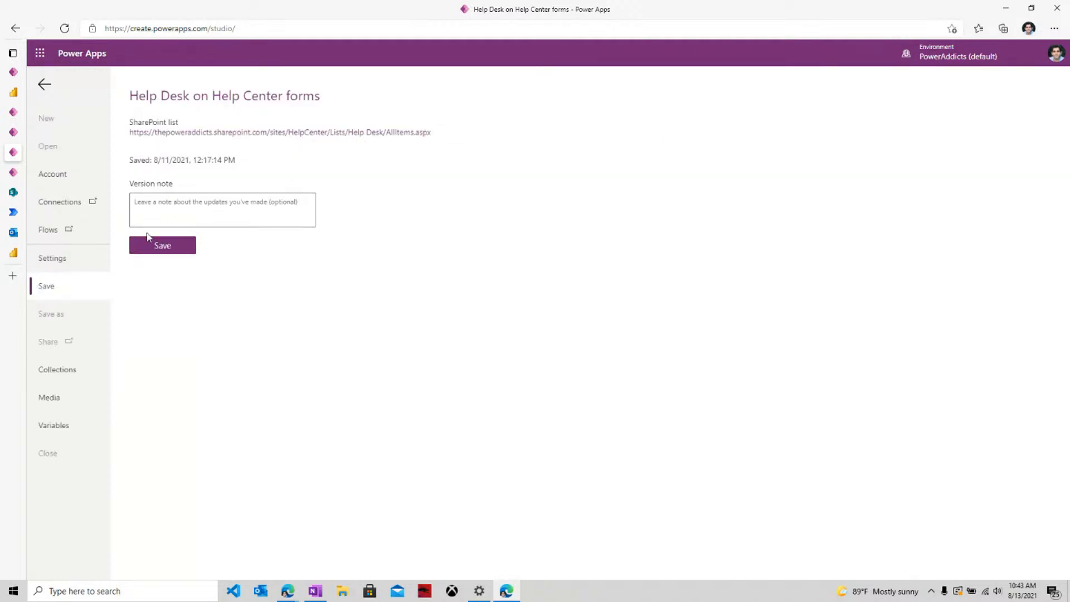
click(149, 241)
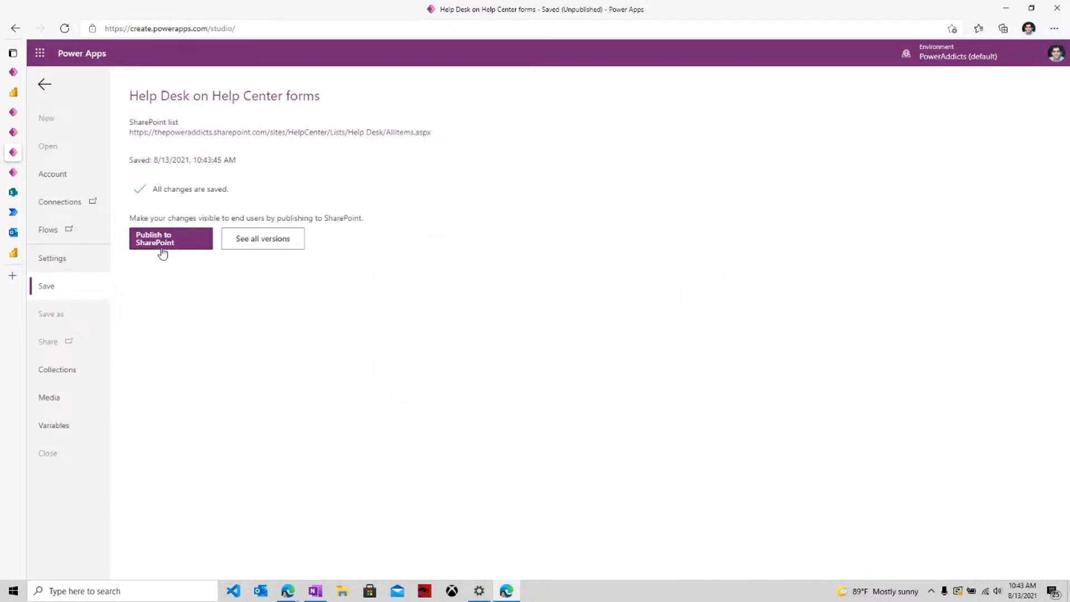
click(162, 245)
click(608, 342)
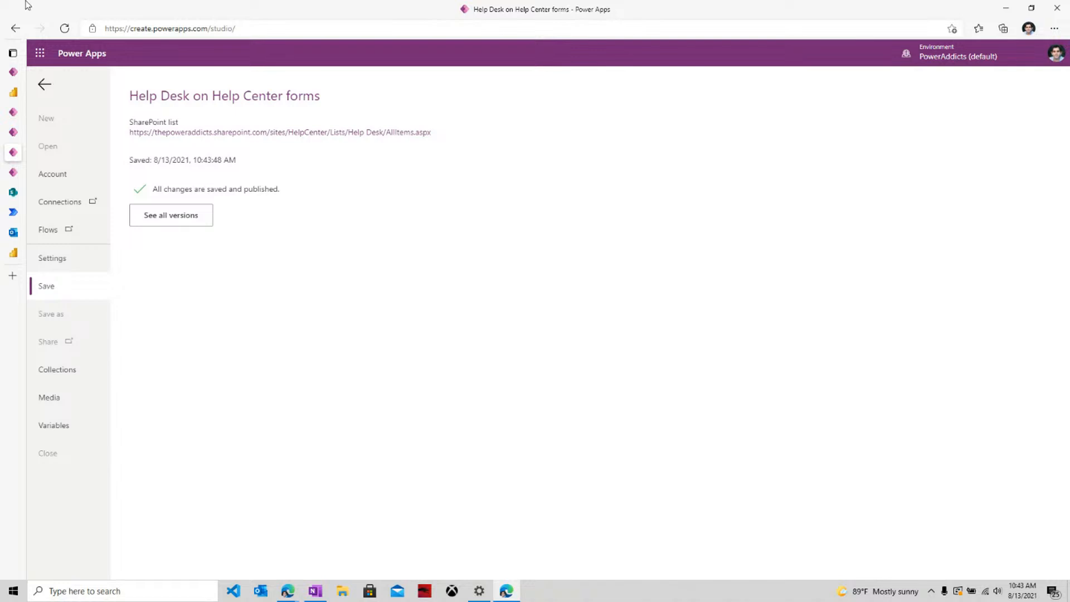
click(248, 135)
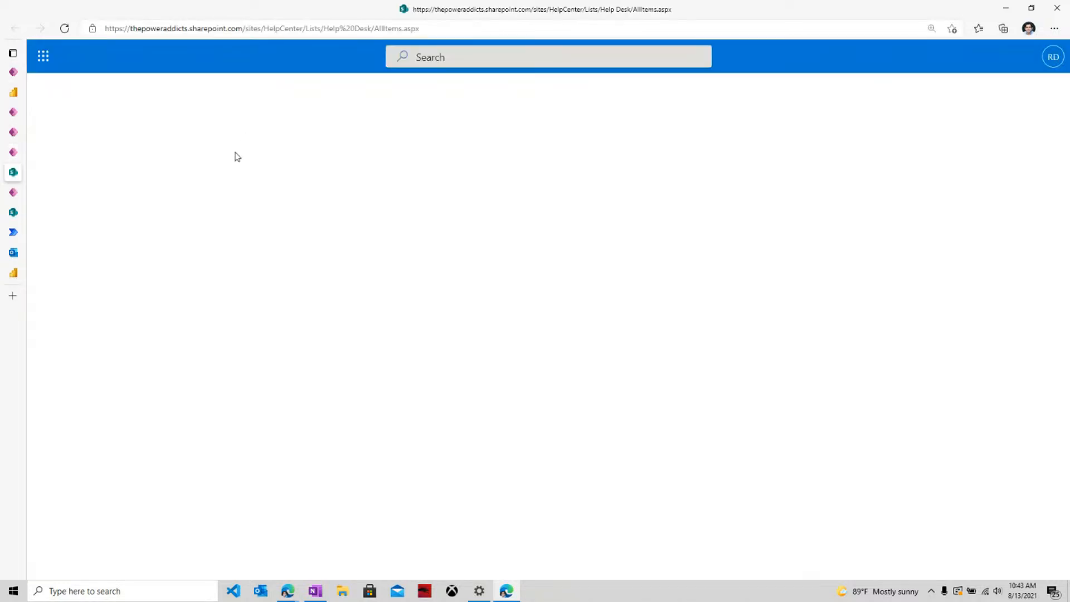
Step: Reload the Help Desk list twice, opening a new item form each time to check for the published theme
right_click(333, 200)
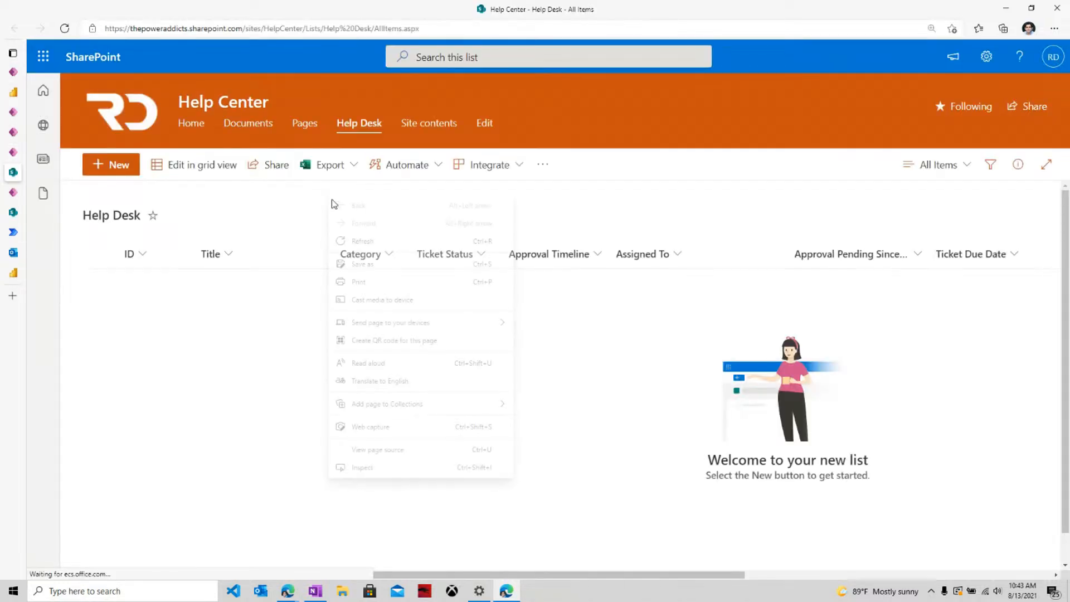
click(361, 241)
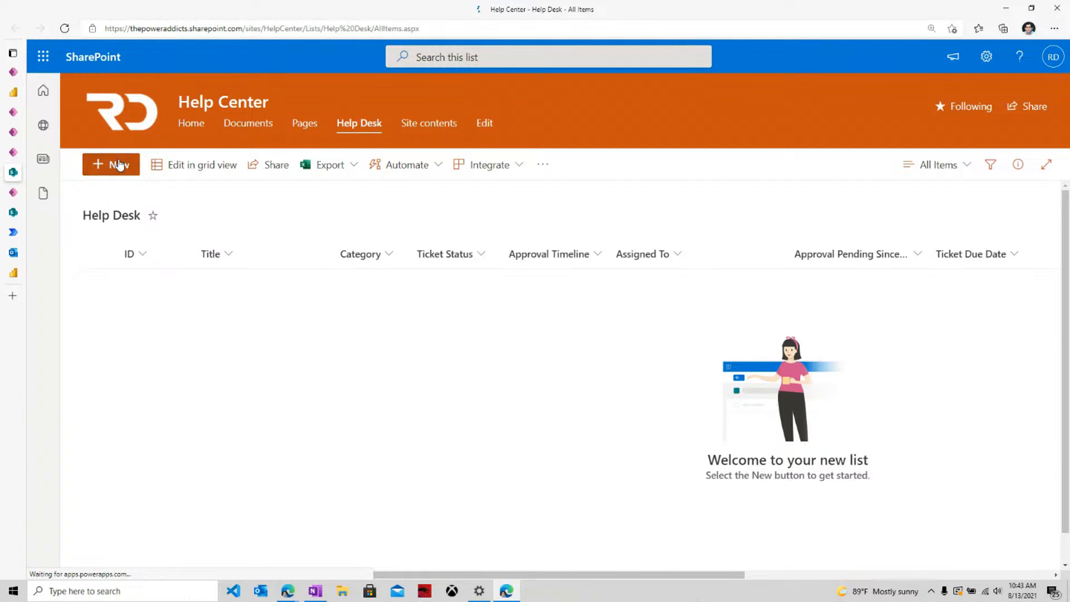
click(118, 164)
right_click(535, 223)
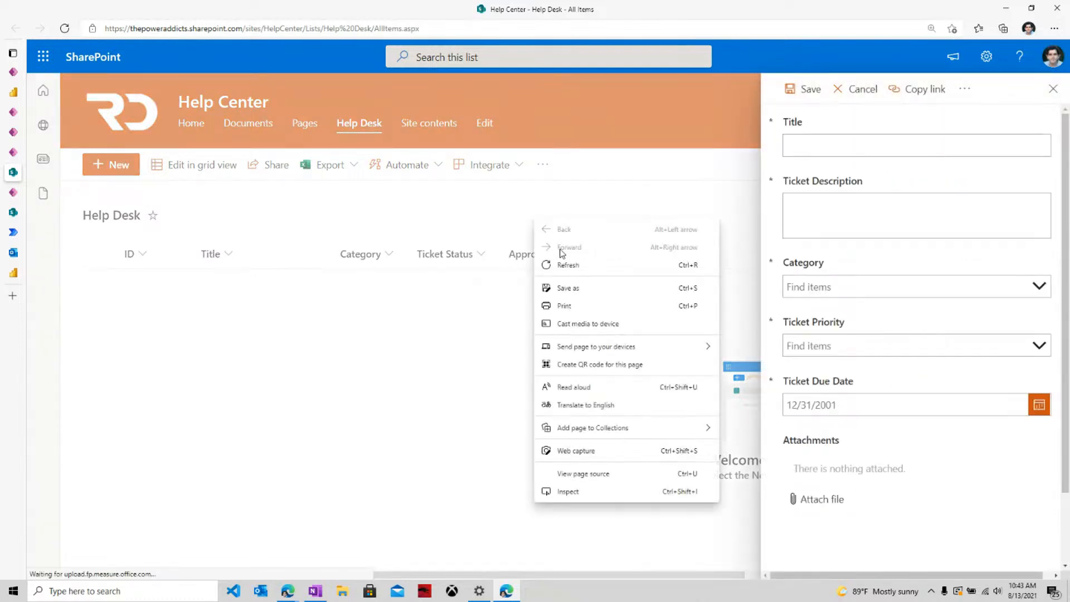
click(566, 265)
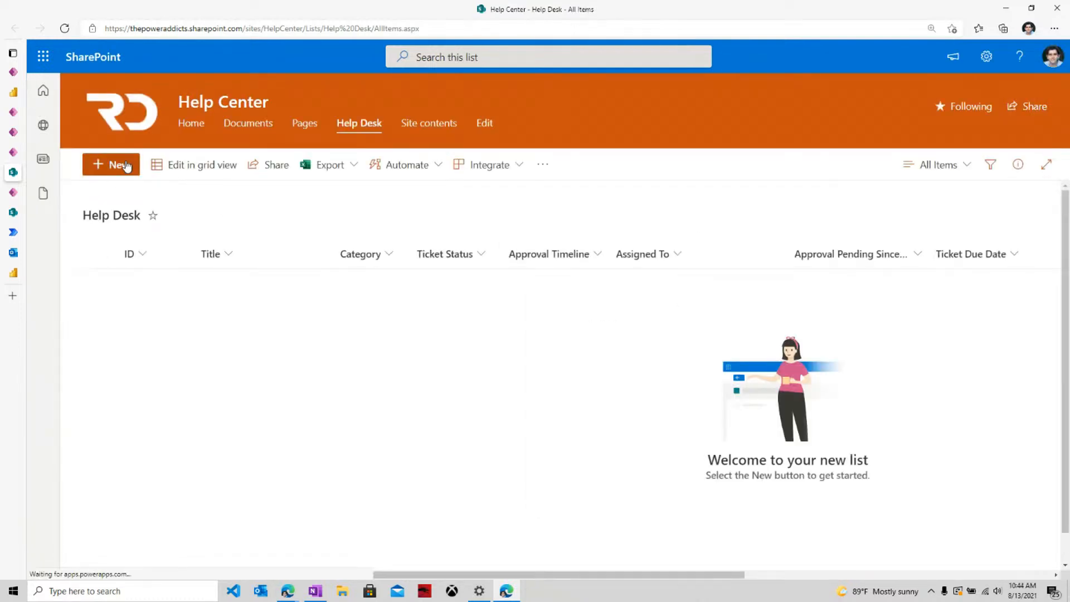
click(126, 165)
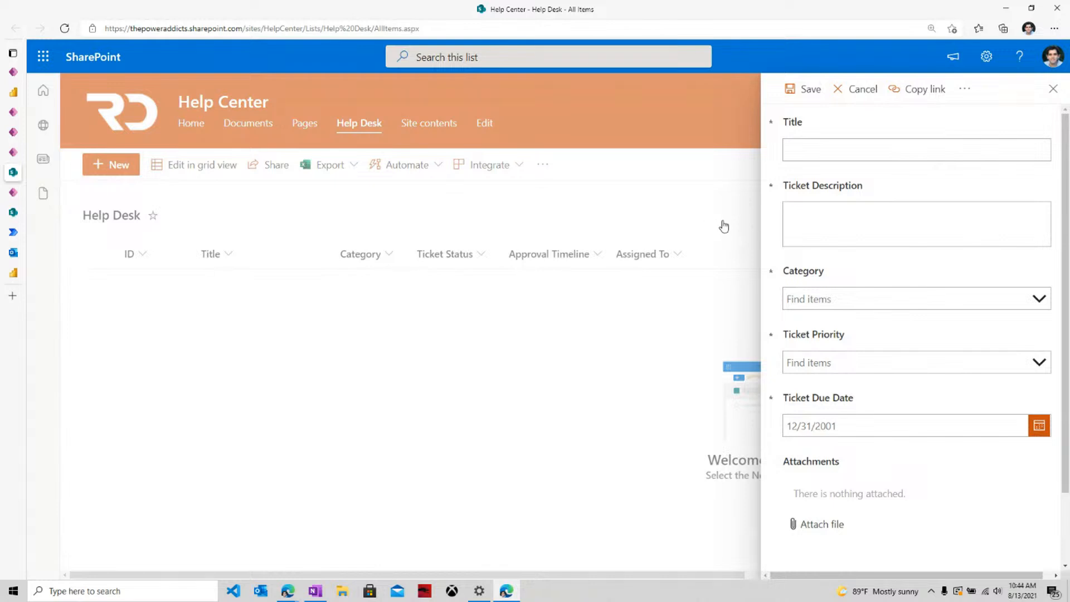
scroll(828, 304, down, 1)
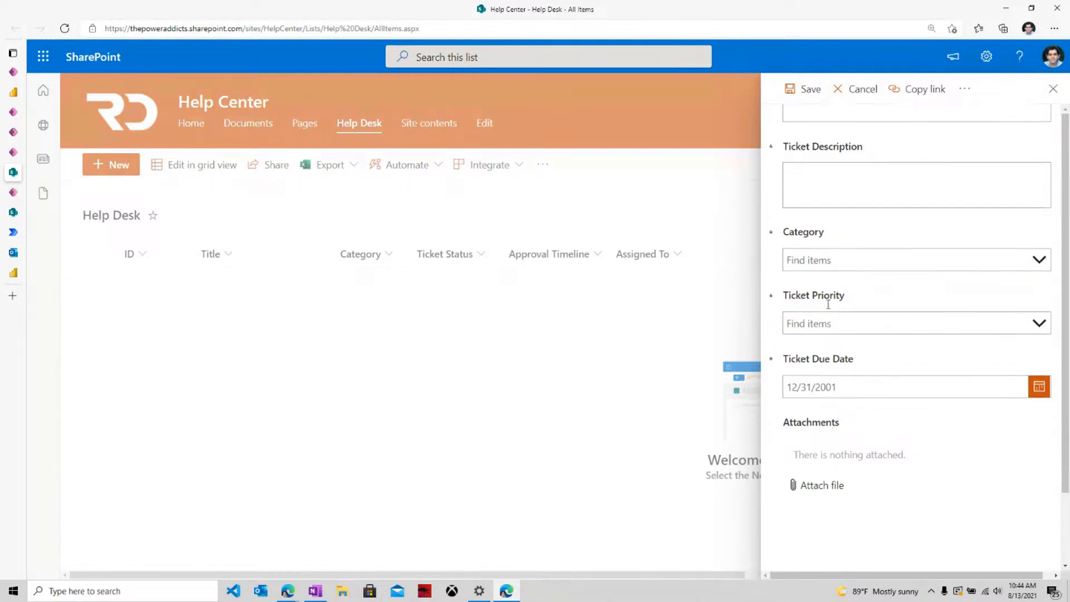
scroll(844, 241, up, 1)
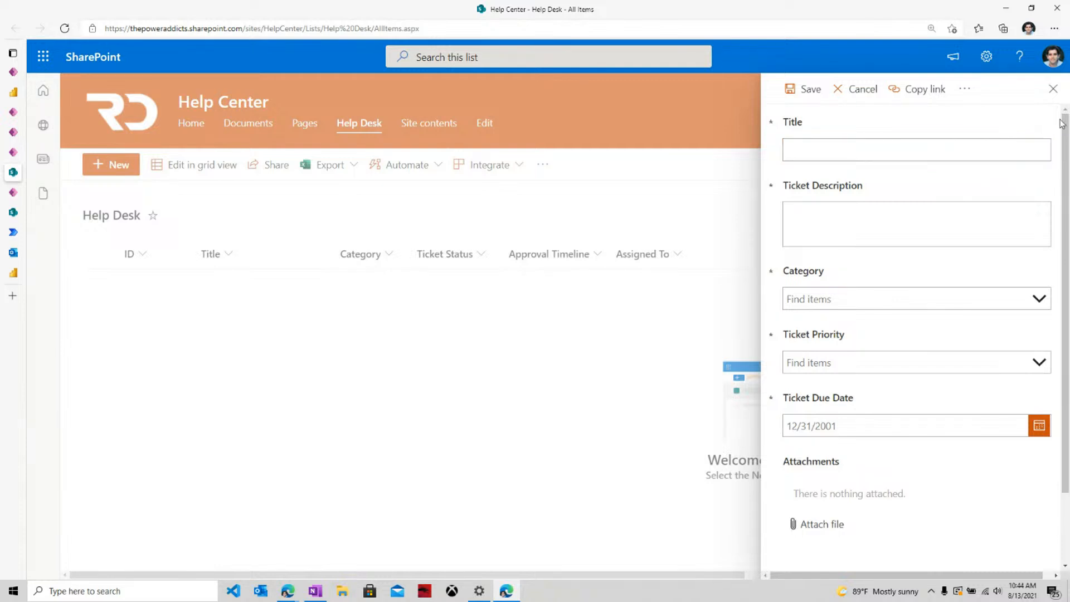
Step: Close the form, reload the Help Desk list again and reopen the new item form to inspect its theme, then close it
click(1053, 89)
right_click(811, 174)
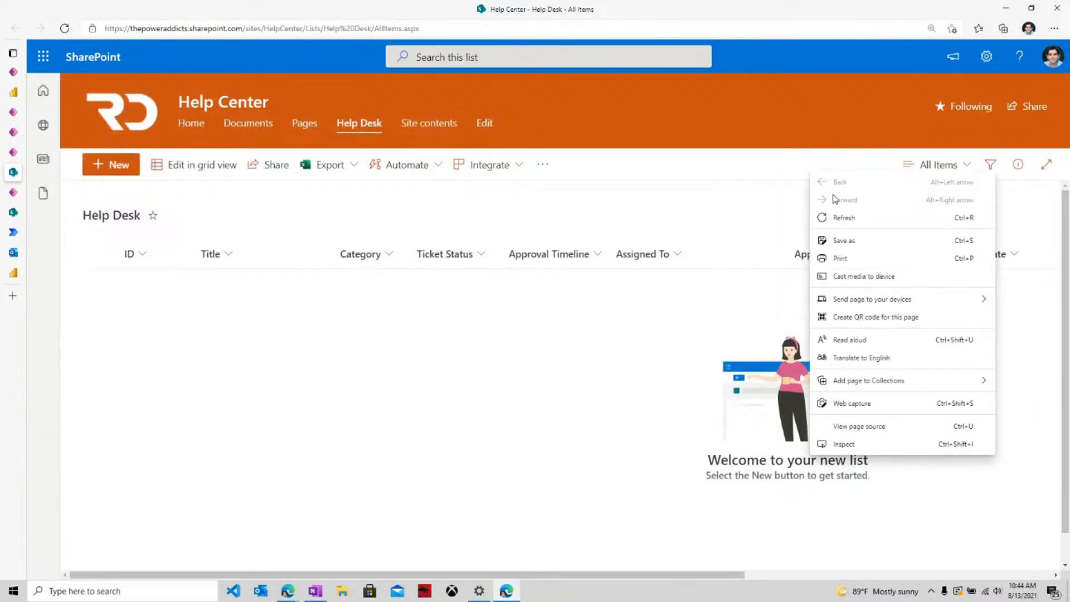
click(848, 213)
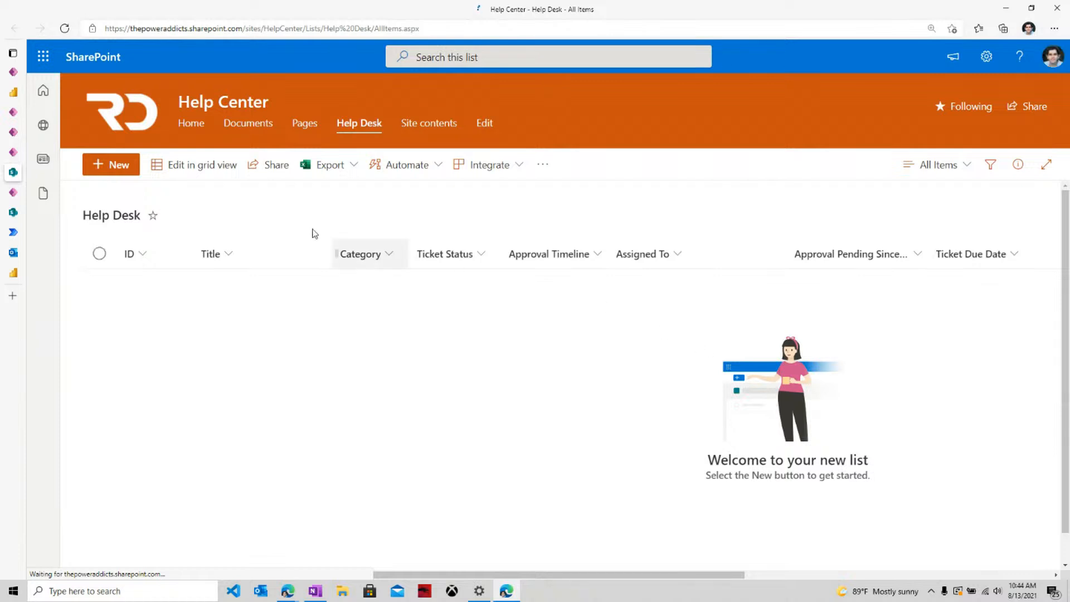
click(108, 178)
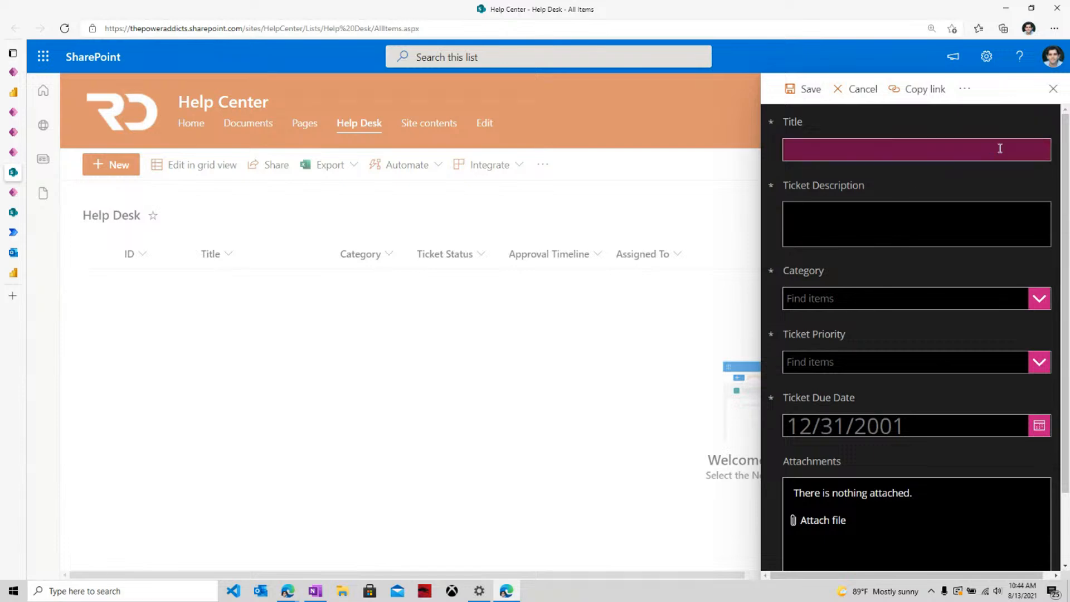
click(1053, 89)
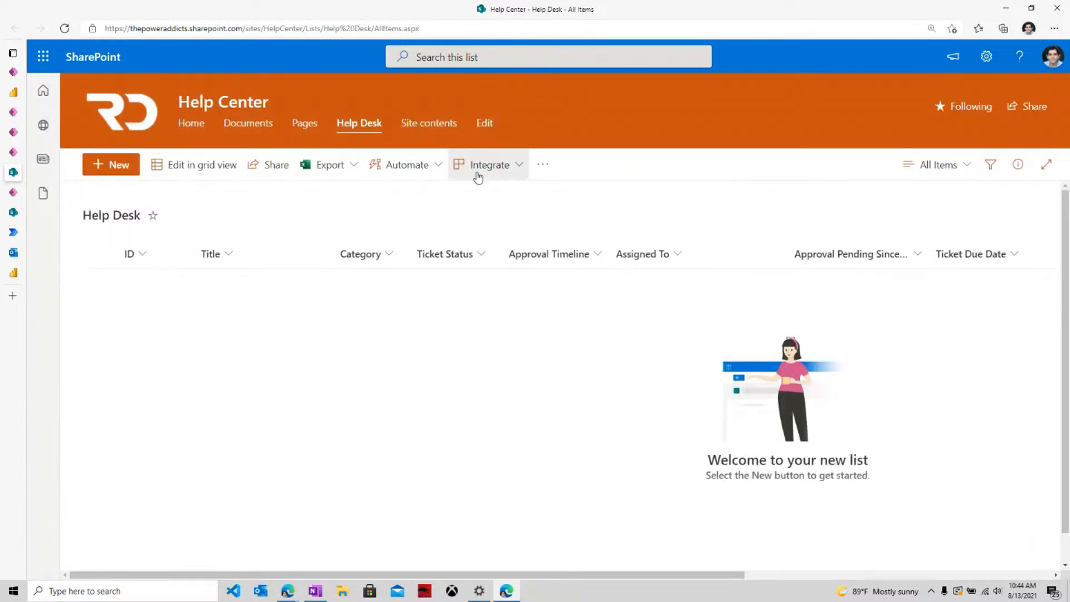
Step: Review the Help Desk list's integration options for Power Apps, Power Automate and Power BI
click(458, 167)
mouse_move(510, 193)
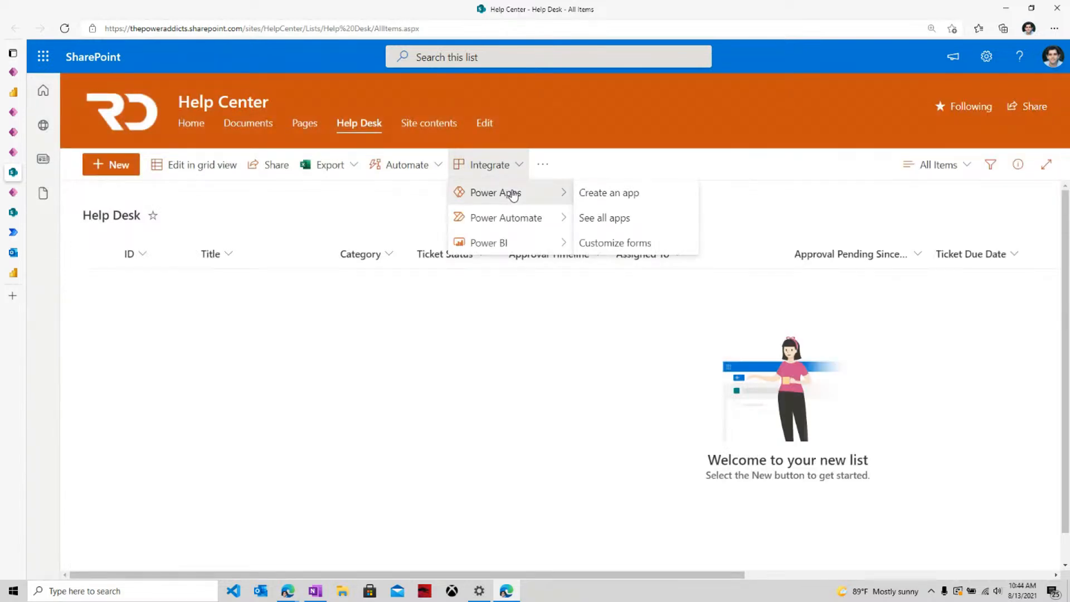
mouse_move(528, 223)
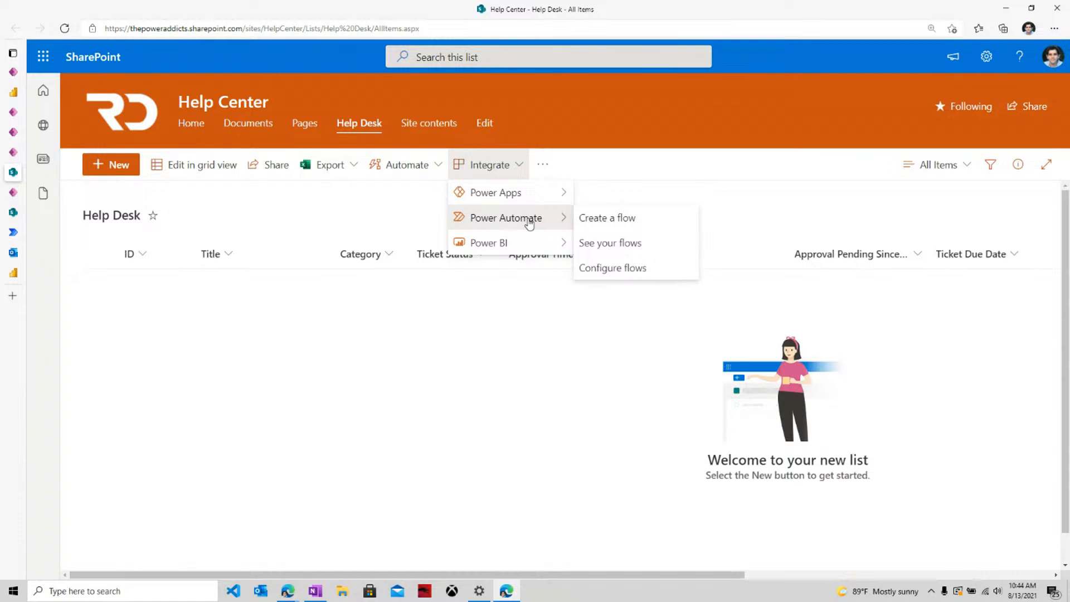
mouse_move(539, 242)
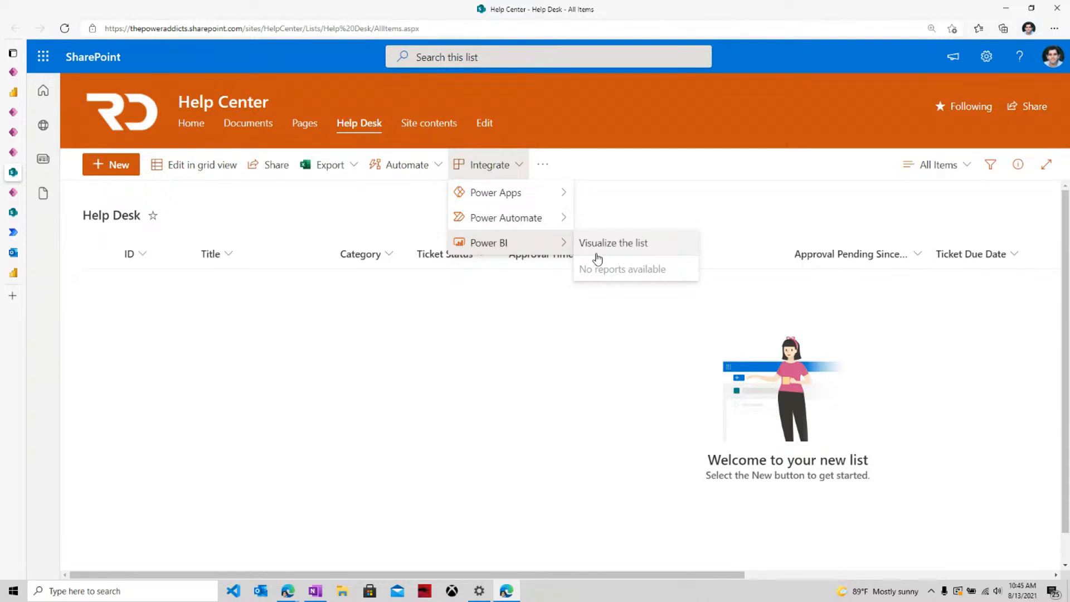
click(387, 211)
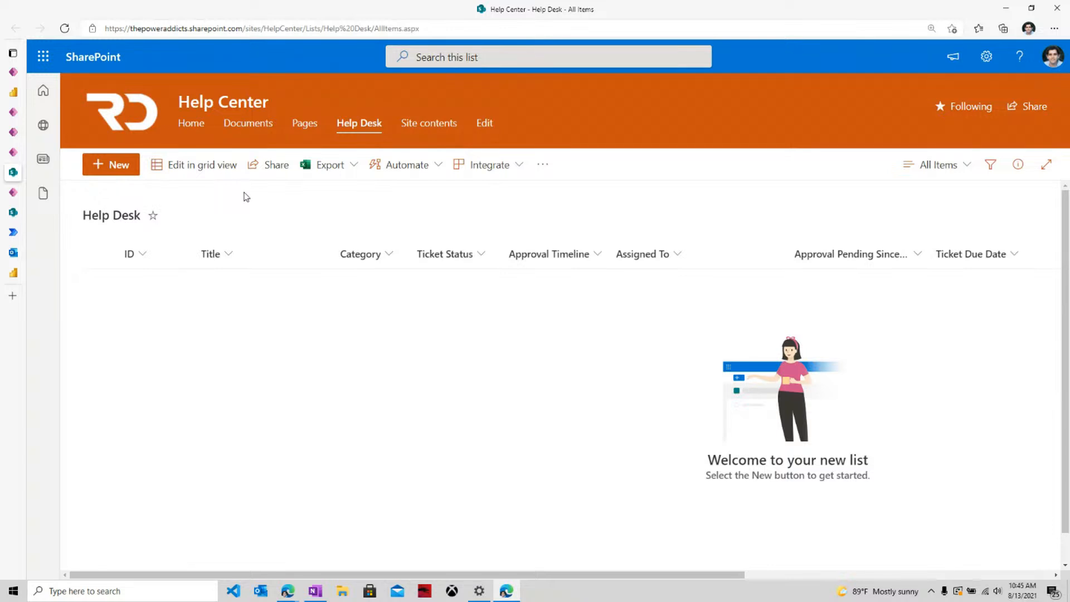
Step: Start a new Help Desk ticket titled "Phone issue" with the ticket description "issue"
click(118, 175)
click(797, 159)
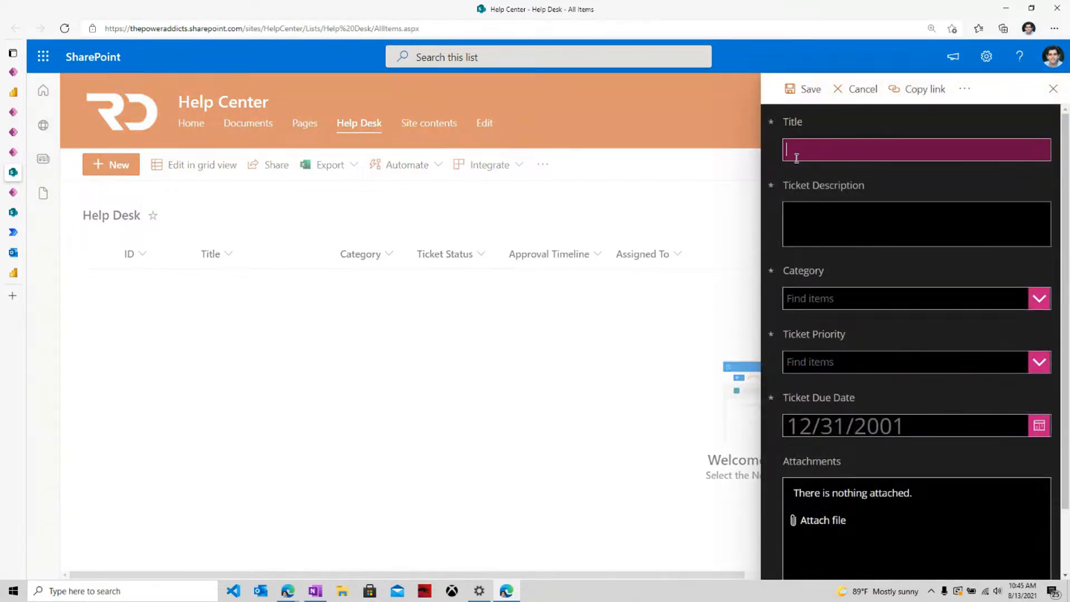
text(Phone issue)
click(833, 236)
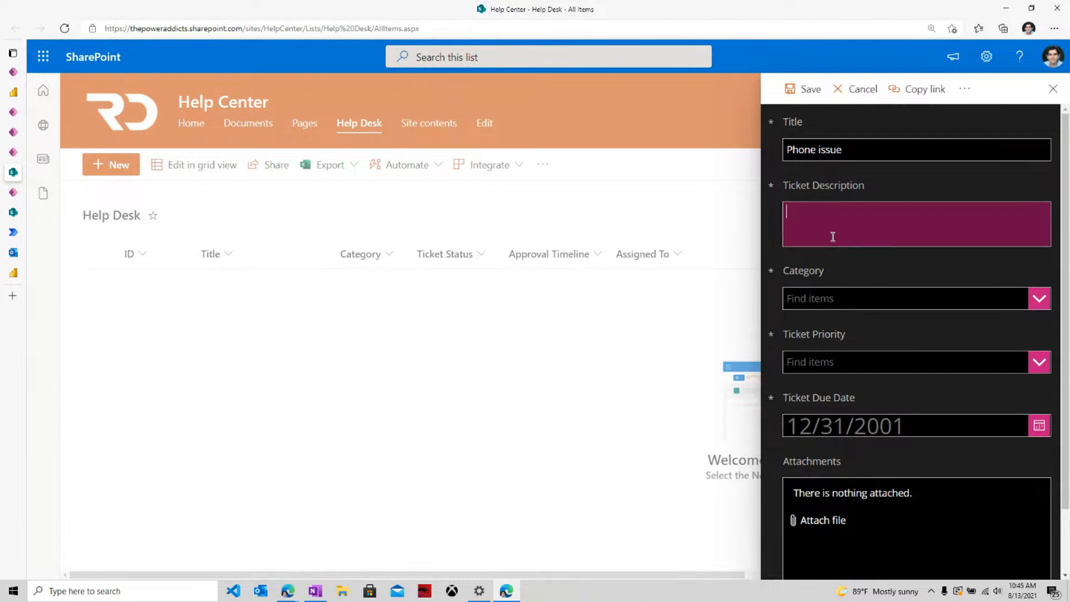
text(issue)
Step: Set the ticket's category to Facilities and its priority to High, and save the ticket
click(851, 301)
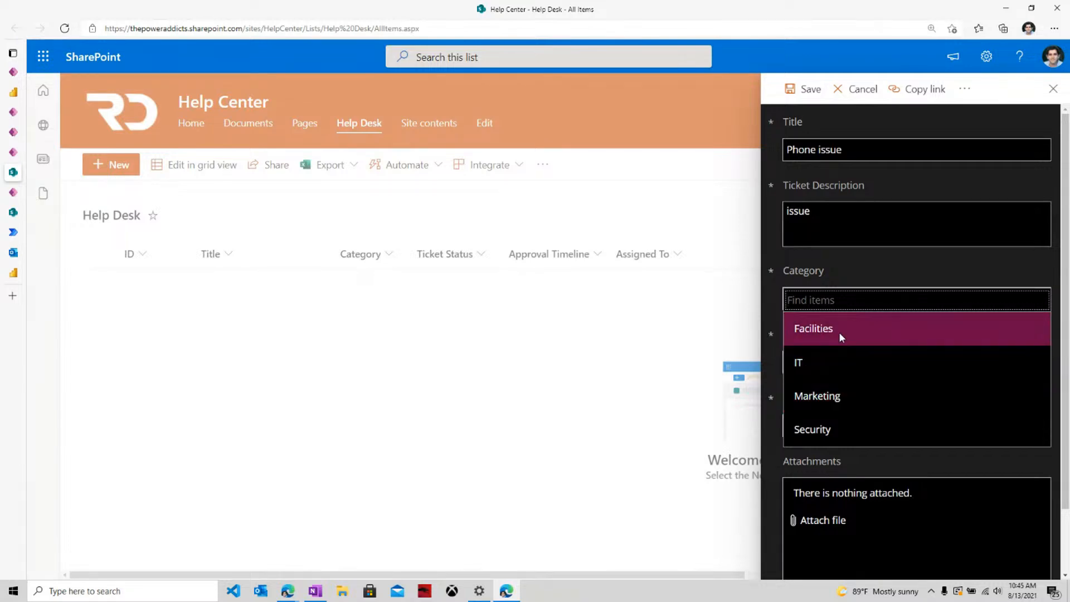
click(836, 330)
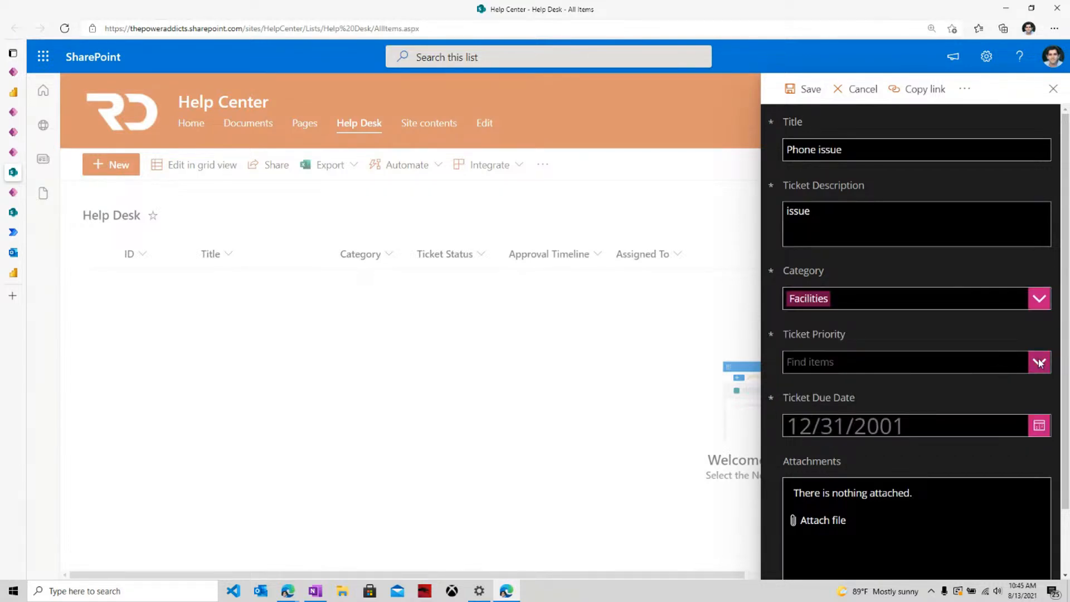
click(1039, 362)
click(845, 450)
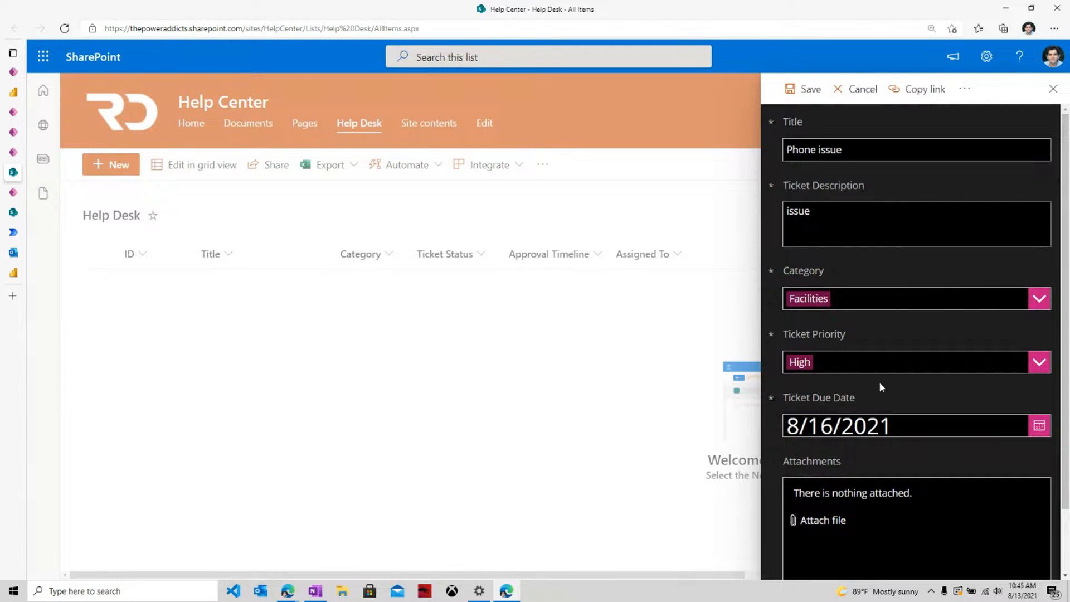
scroll(879, 382, down, 1)
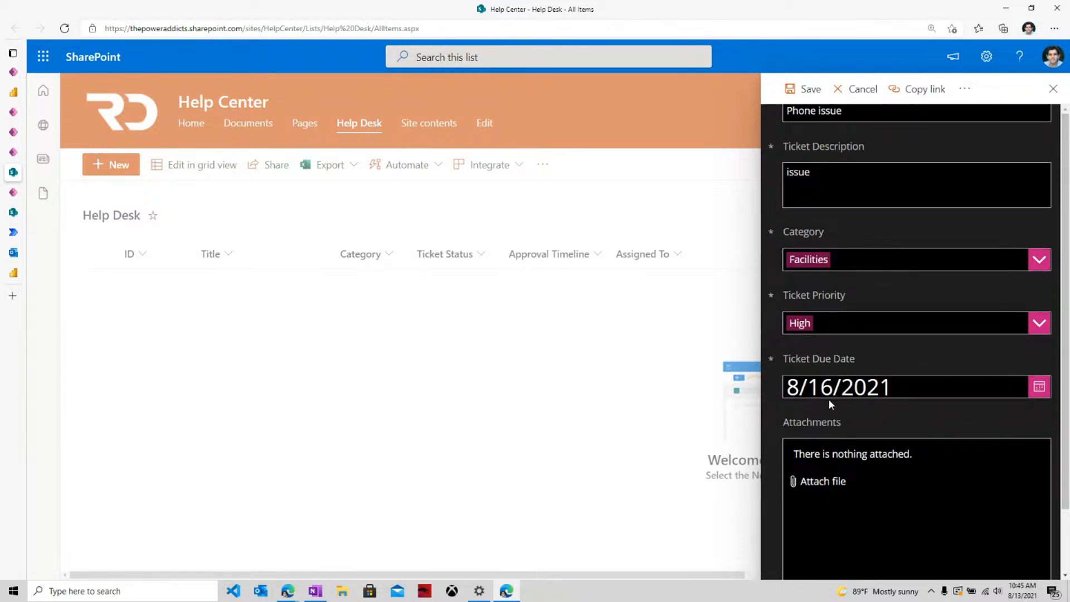
scroll(828, 399, up, 1)
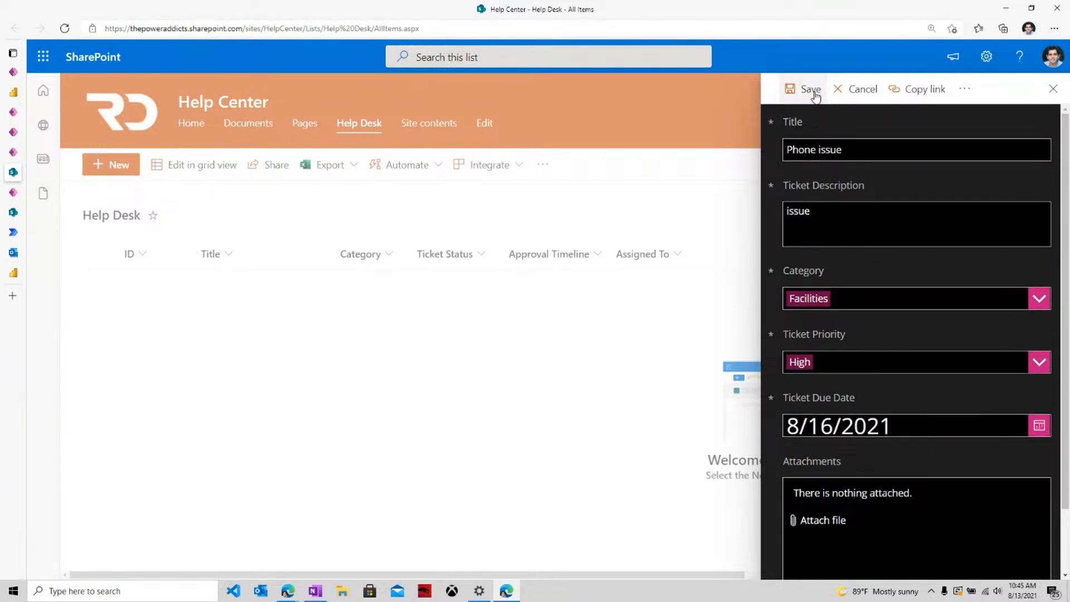
click(812, 90)
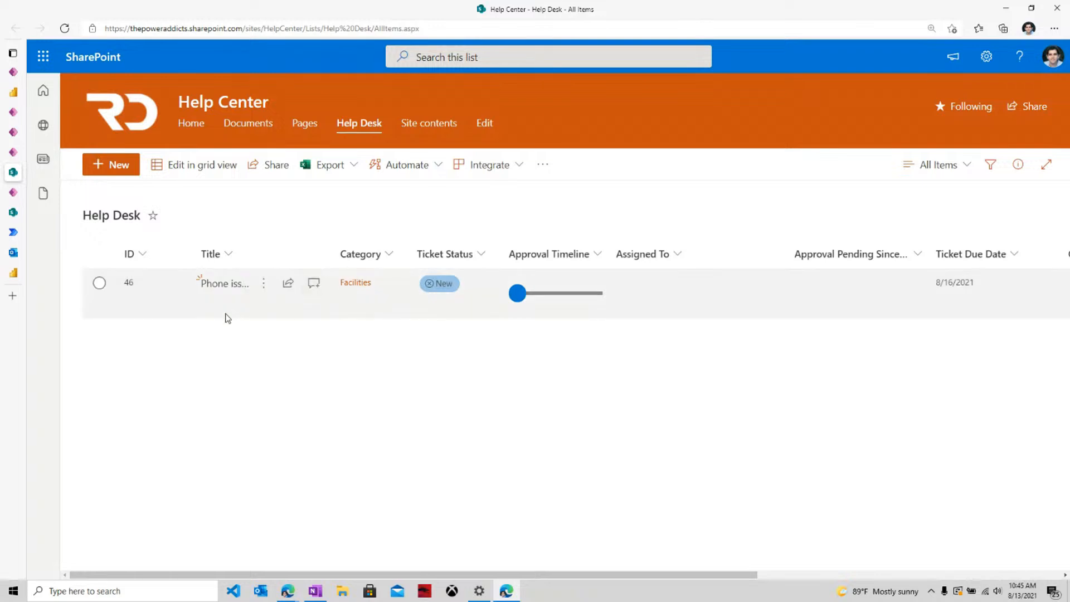
Step: Switch to the Help Desk Approval Workflow in Power Automate and inspect the site and list used by its "When an item is created" trigger
click(12, 233)
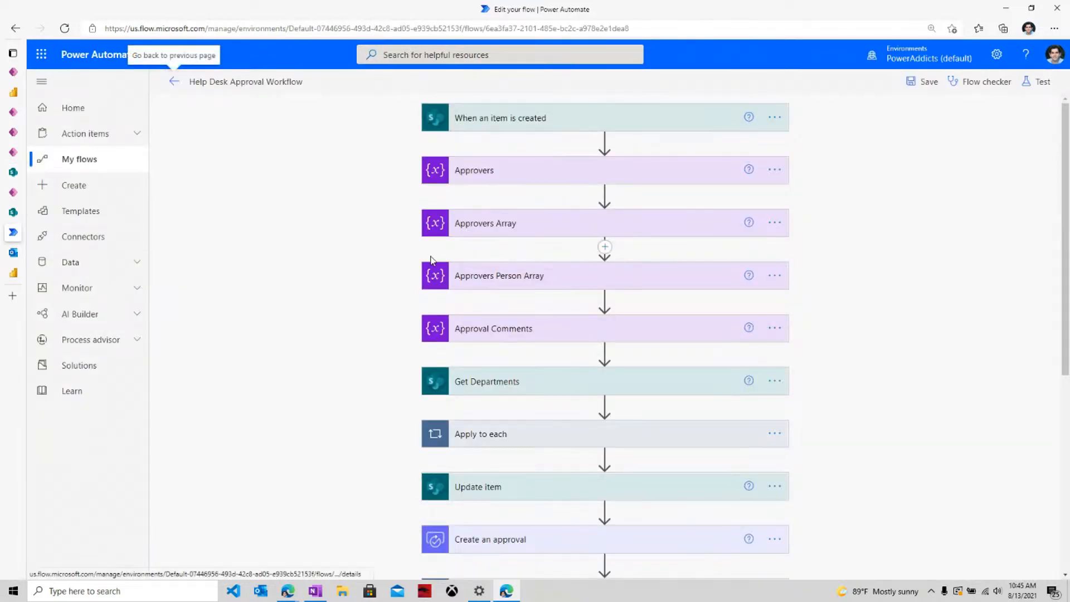
click(509, 120)
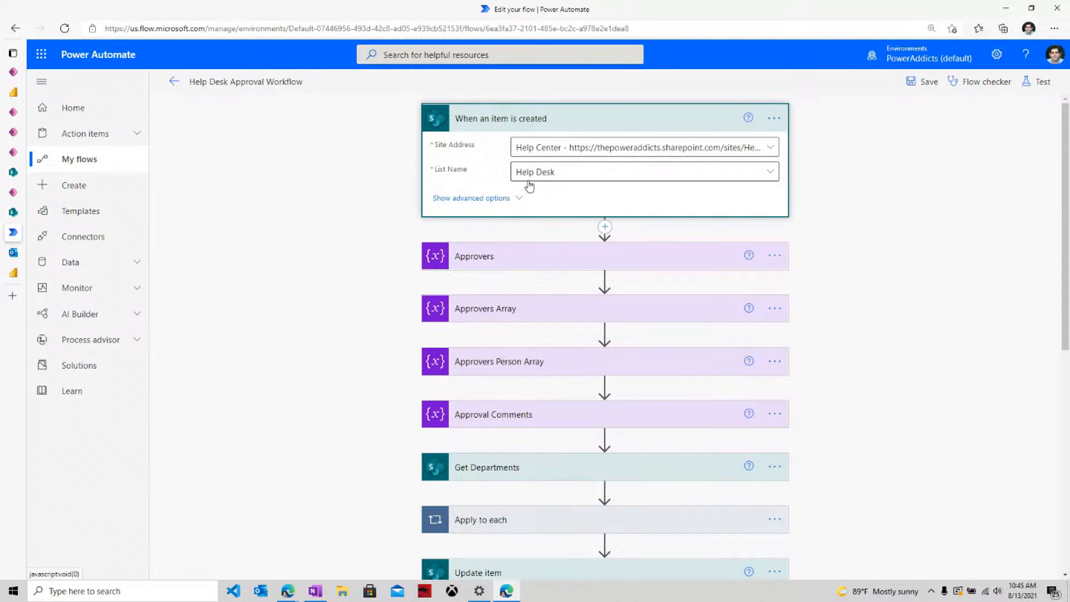
click(522, 129)
scroll(519, 240, down, 1)
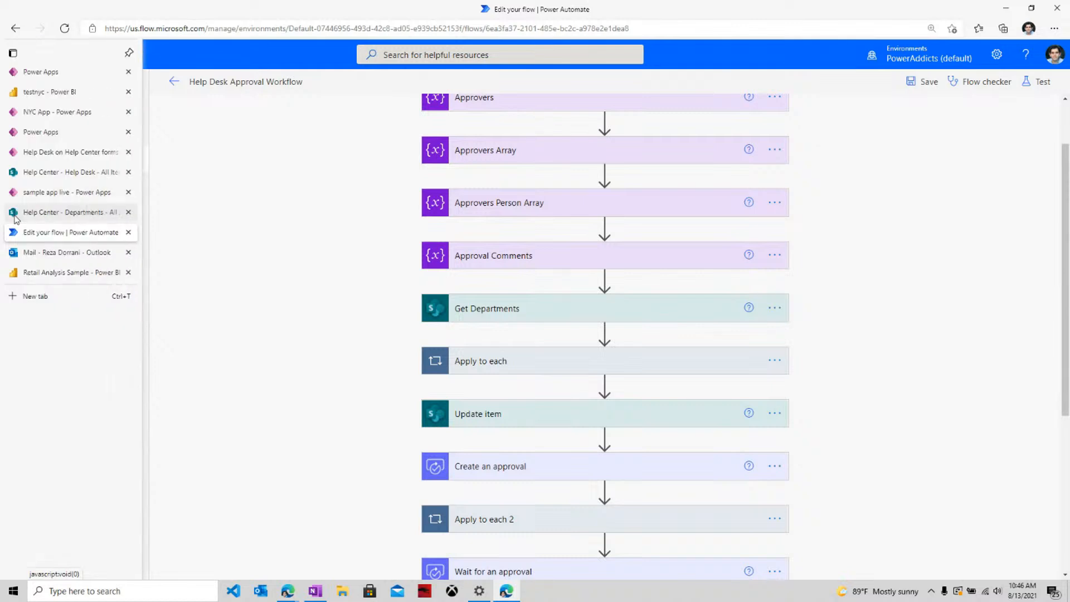
Step: Check the Facilities approvers in the Departments list, and examine the flow's Get Departments action and the remaining approval actions
click(42, 216)
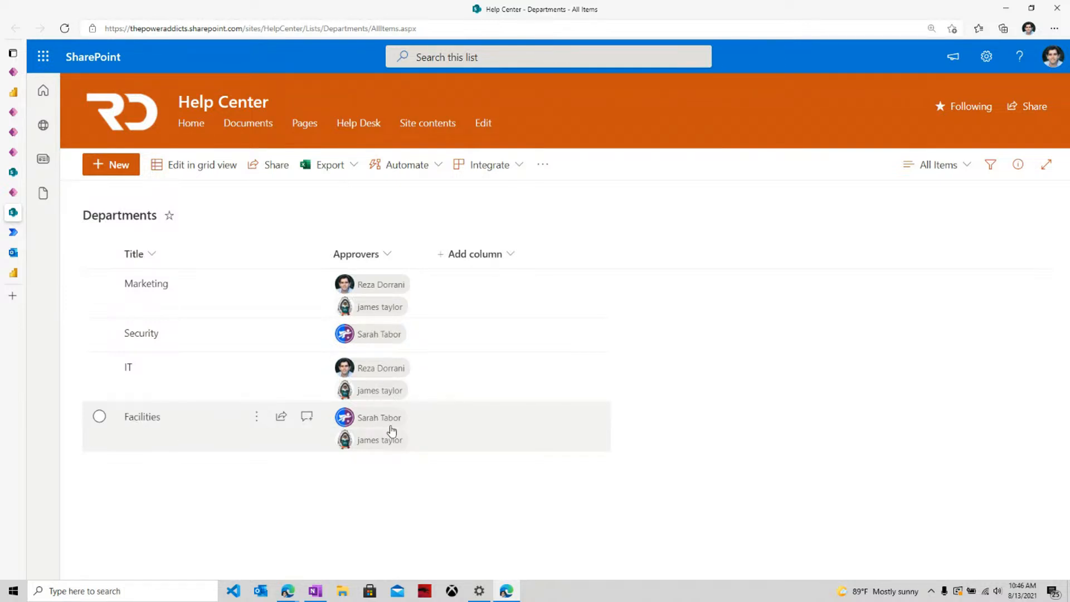
mouse_move(388, 427)
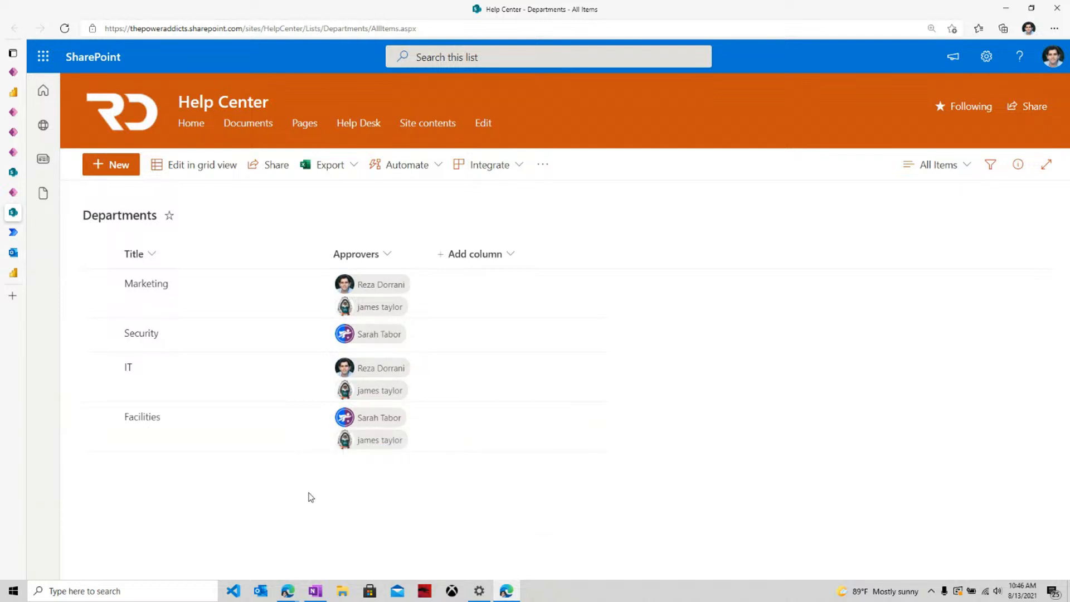
click(12, 232)
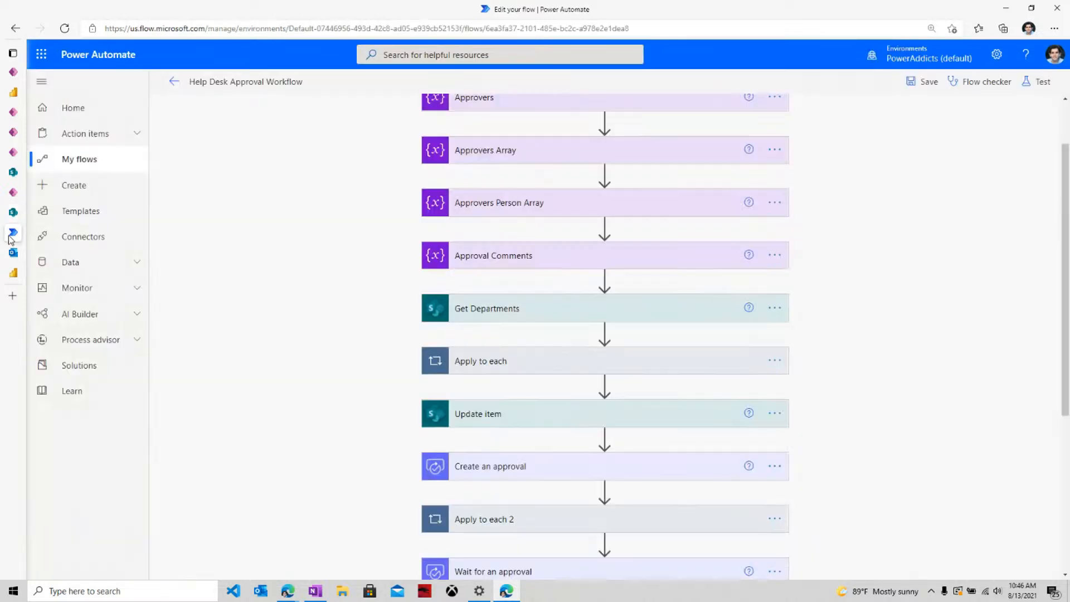
click(534, 313)
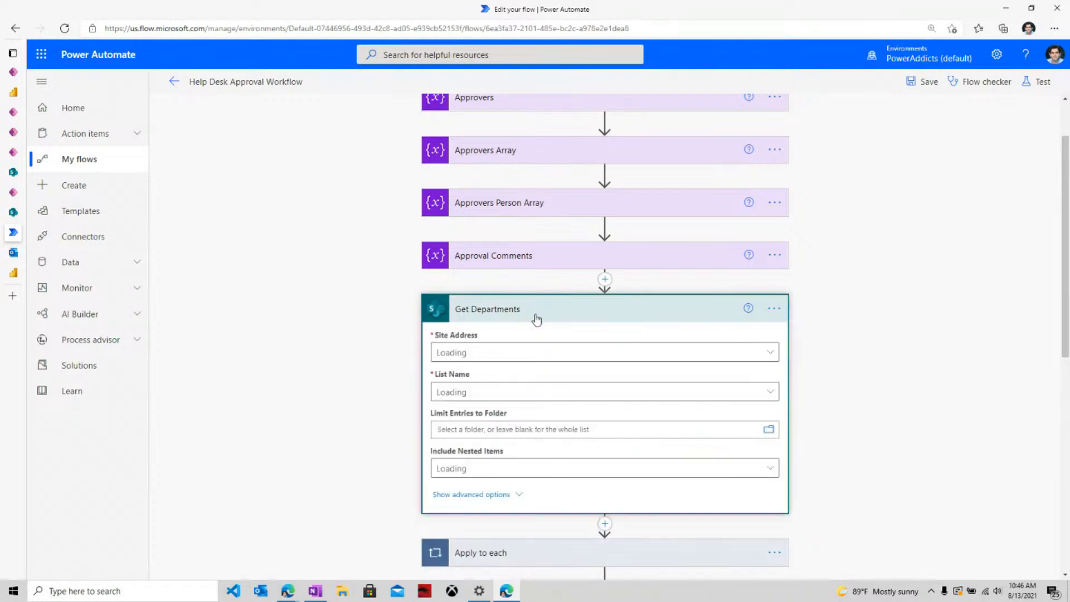
scroll(548, 370, down, 4)
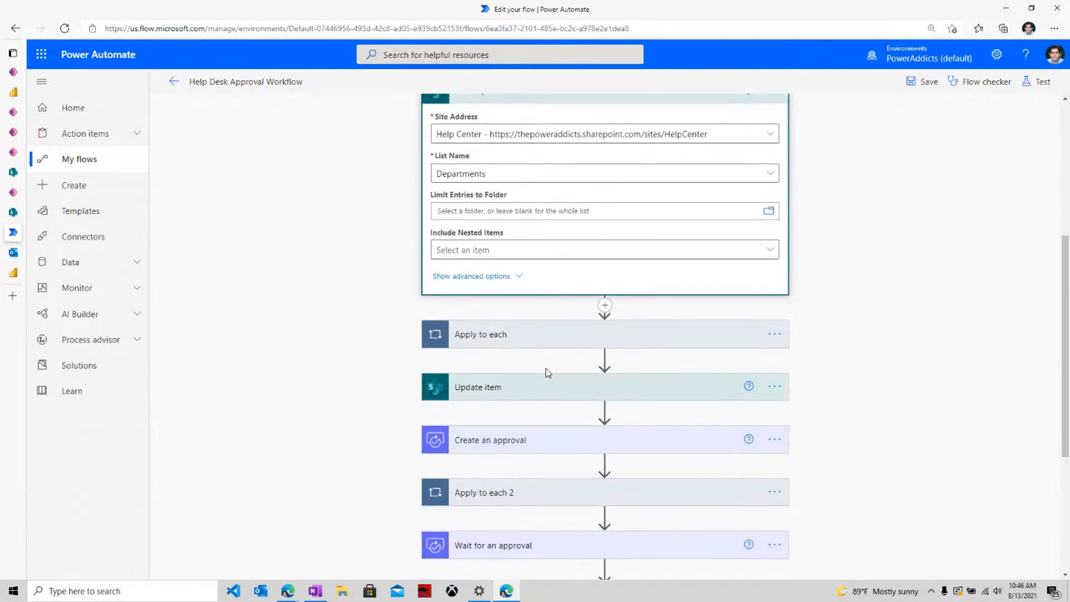
scroll(548, 373, down, 5)
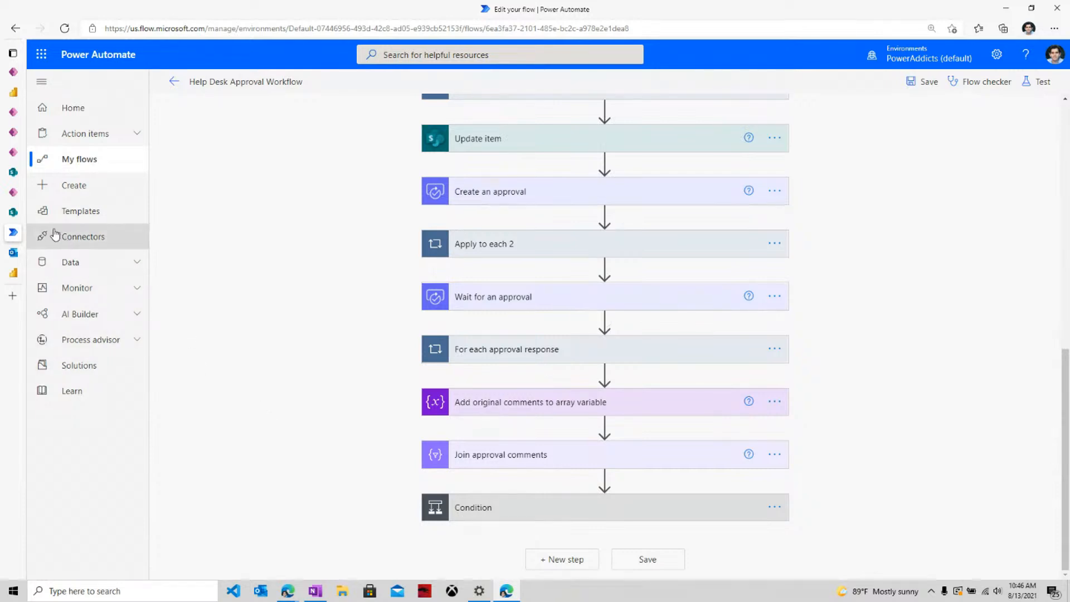
Step: Return to the Help Desk list and view the approval timeline details of the "Phone issue" ticket
click(13, 213)
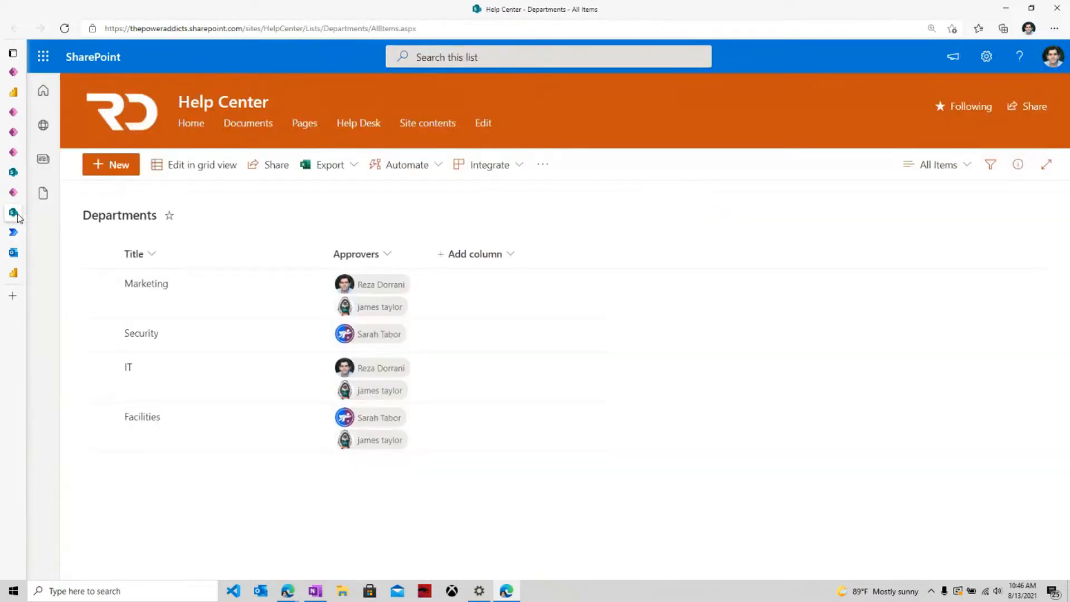
click(13, 172)
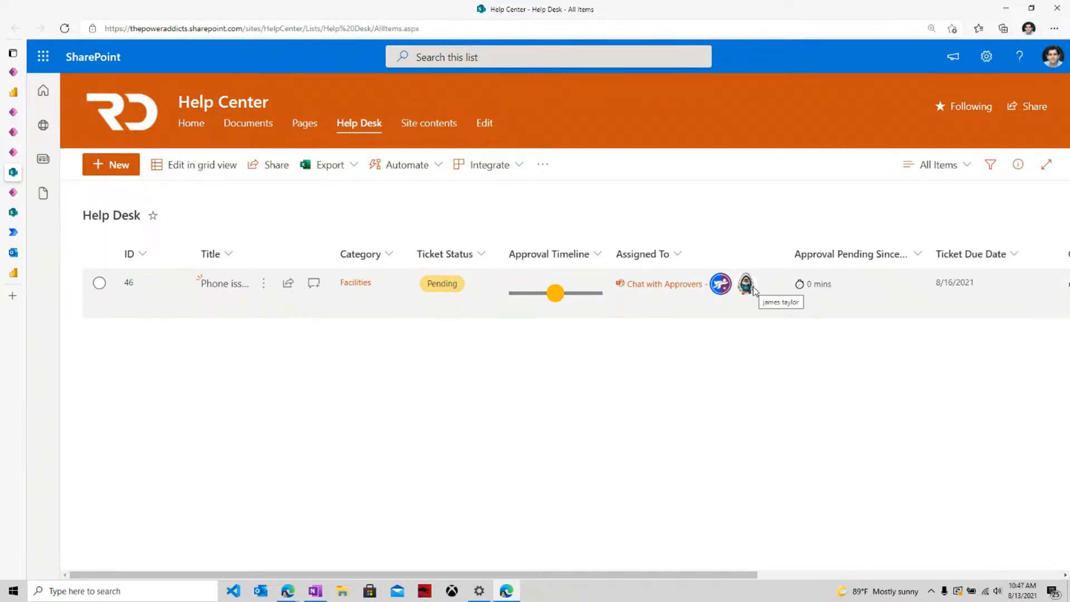
click(559, 301)
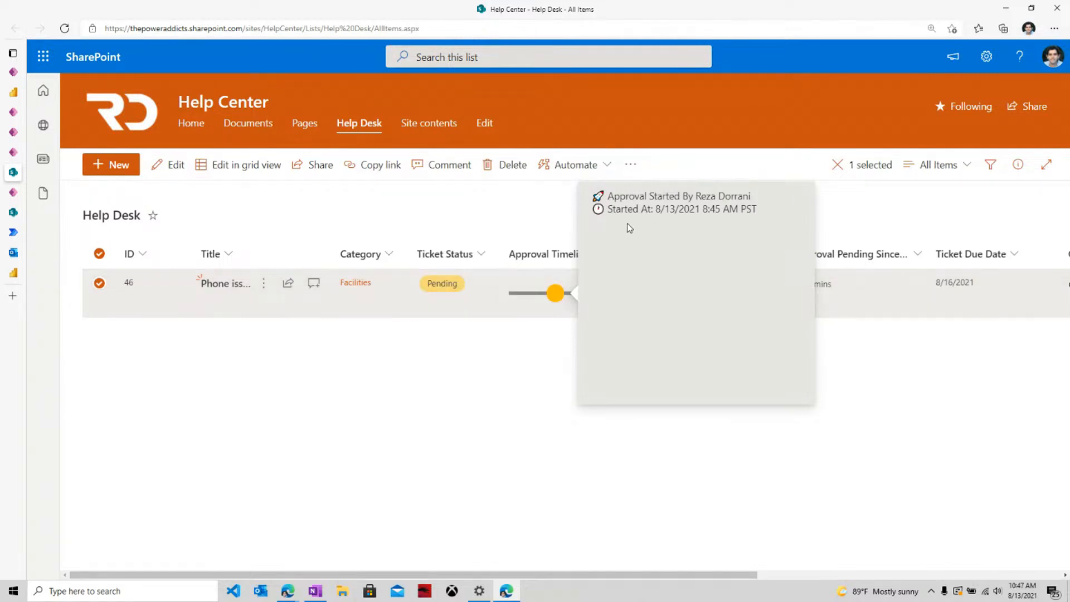
Step: Dismiss the "Phone issue" ticket's approval details and examine its Assigned To and Approval Pending Since columns
click(497, 458)
click(498, 458)
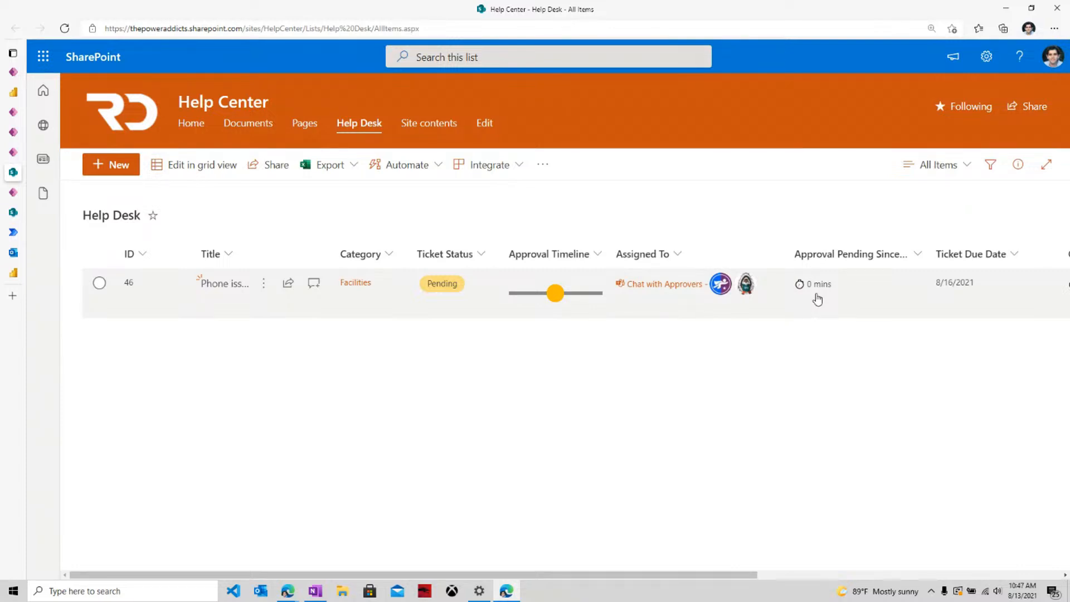
right_click(762, 201)
click(797, 241)
Step: Switch to the first approver's Edge profile (Work 6) and open outlook.office.com signed in with that approver's account
click(1029, 28)
scroll(960, 335, down, 3)
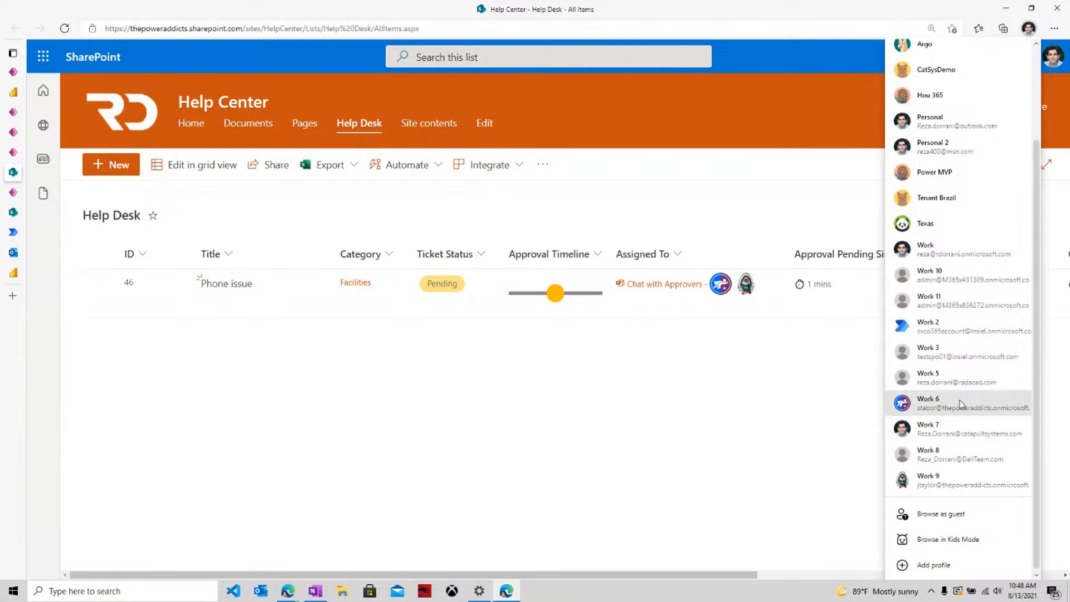
click(960, 404)
text(outlook.office.com)
key(Return)
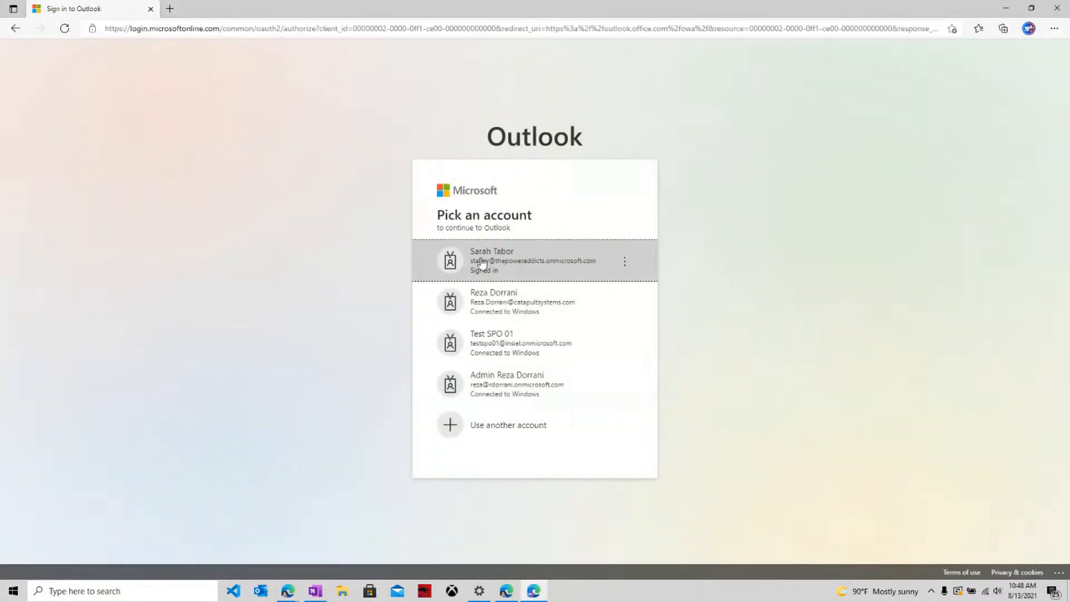
click(483, 262)
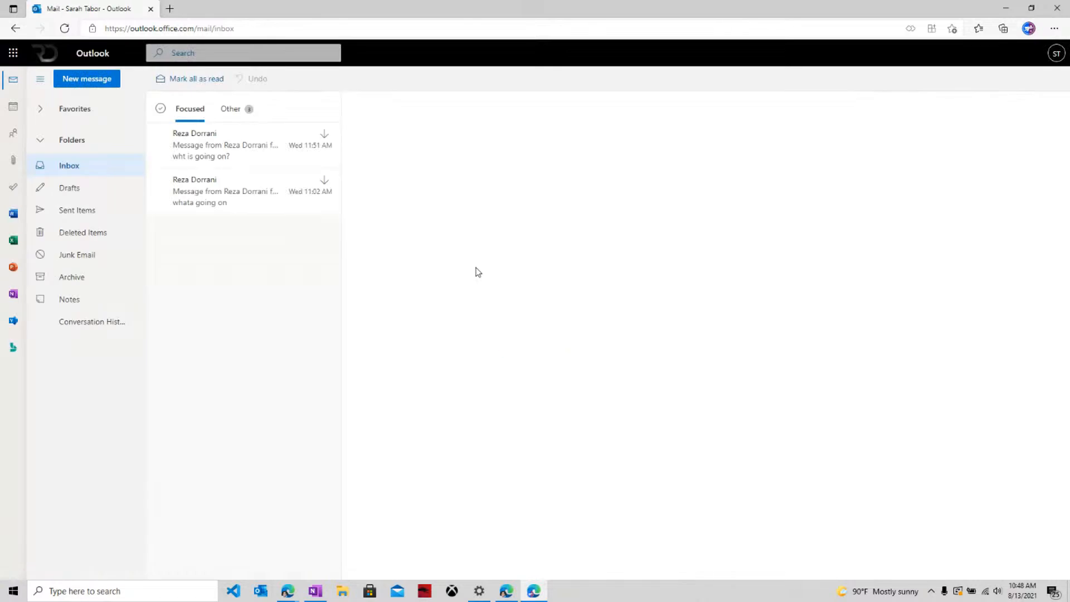
Step: Open the "New Request for Phone issue" email among the Other messages and reject the request with the comment "Better luck next time!"
click(230, 108)
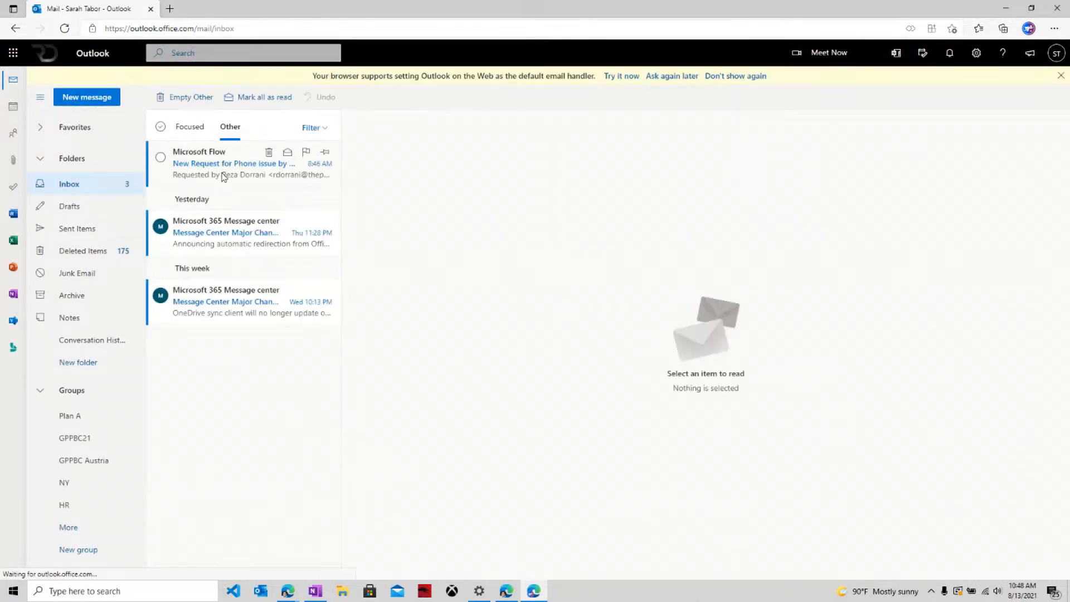
click(222, 177)
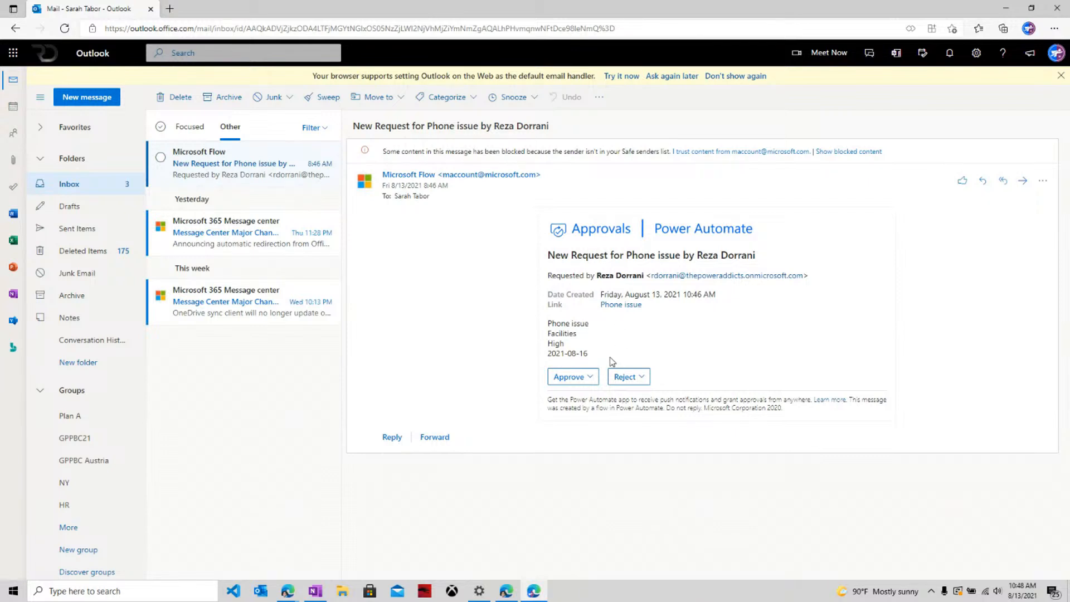
click(626, 378)
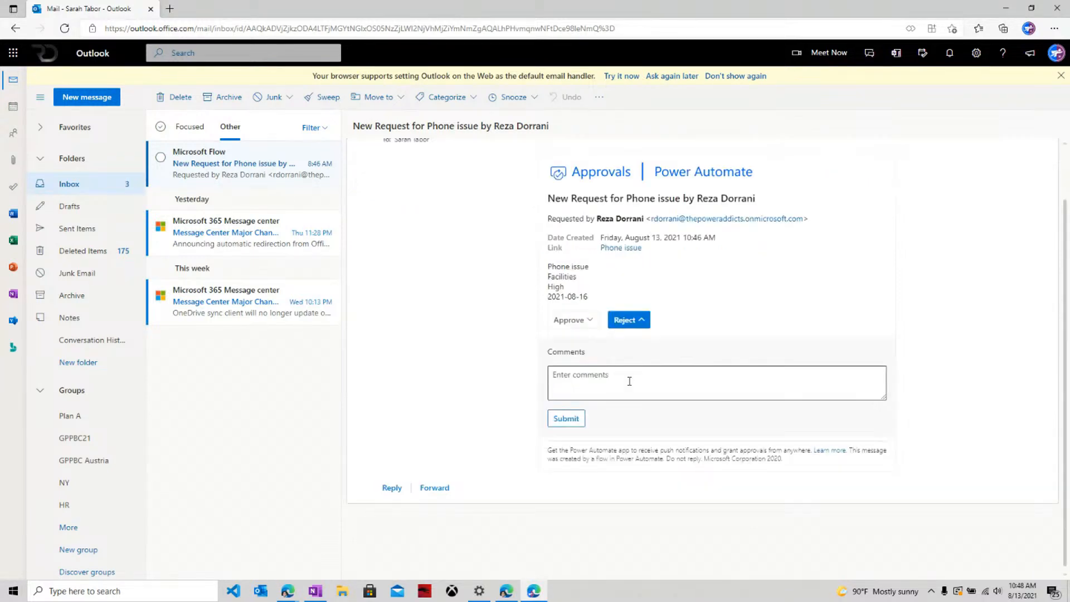
click(625, 388)
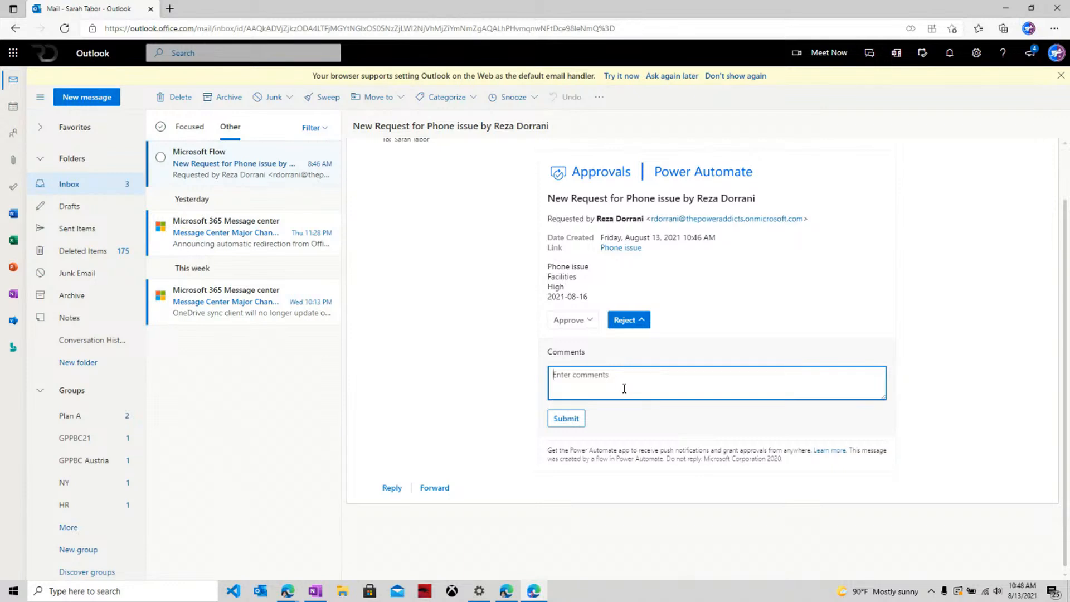
text(Better luck next time!)
click(570, 422)
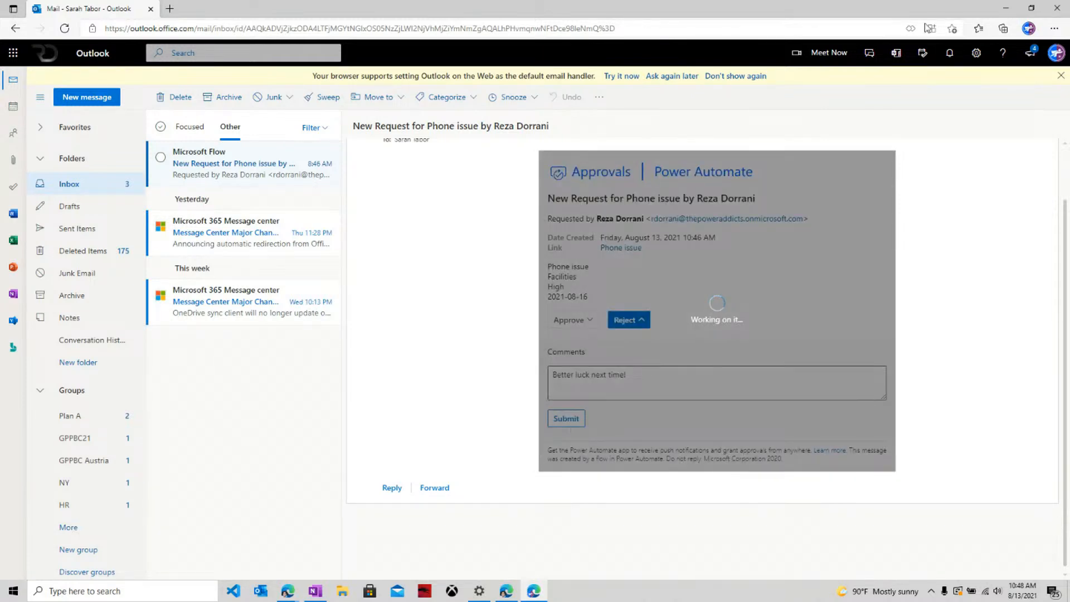
Step: Return to the Help Desk list and view the approval decision details in the "Phone issue" ticket's Approval Timeline
click(1004, 13)
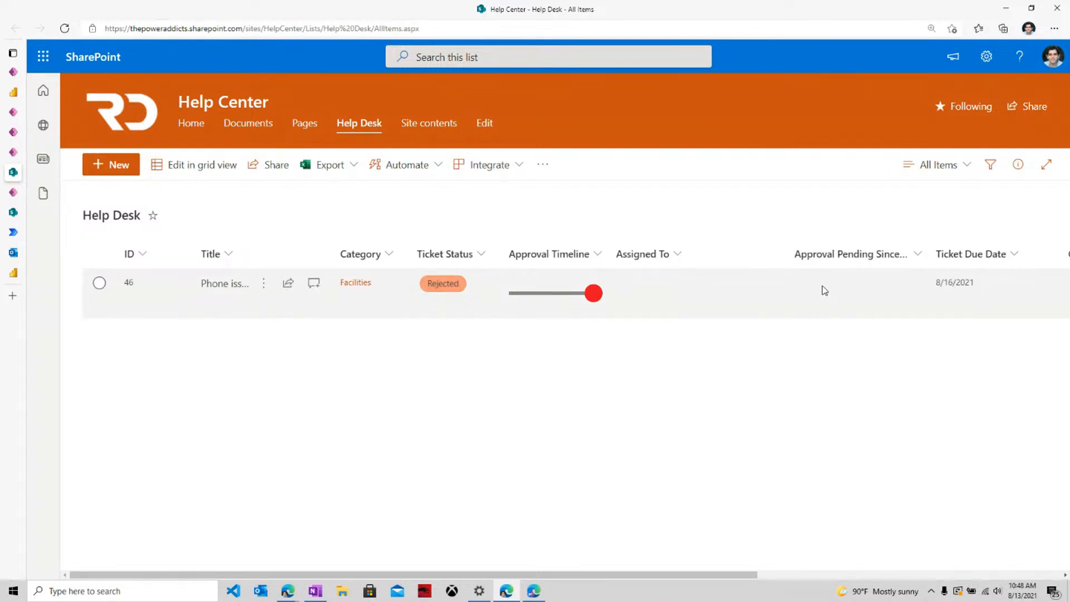
click(595, 294)
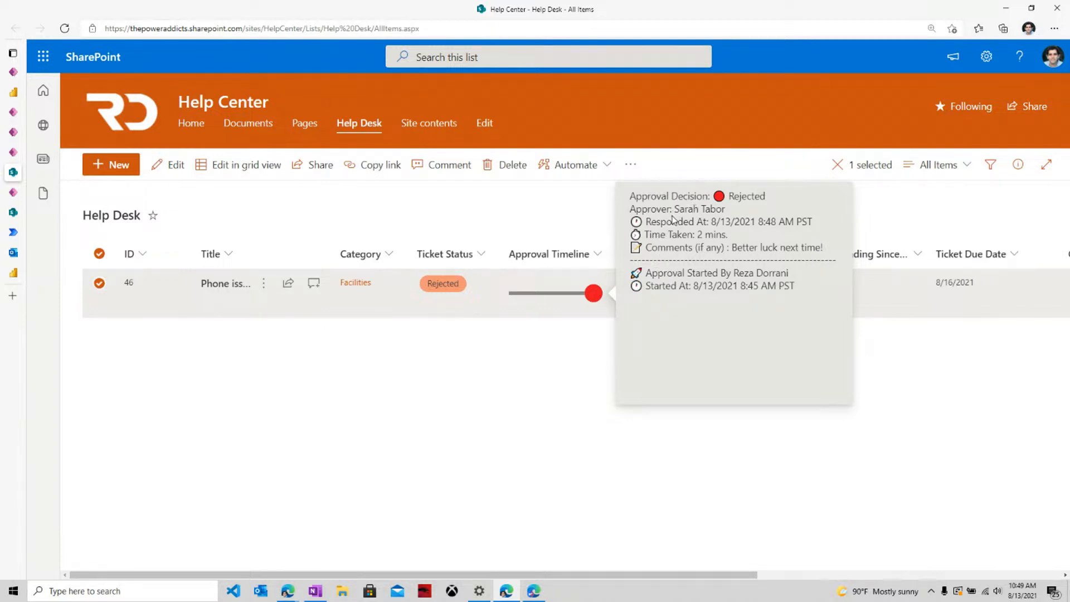
click(589, 212)
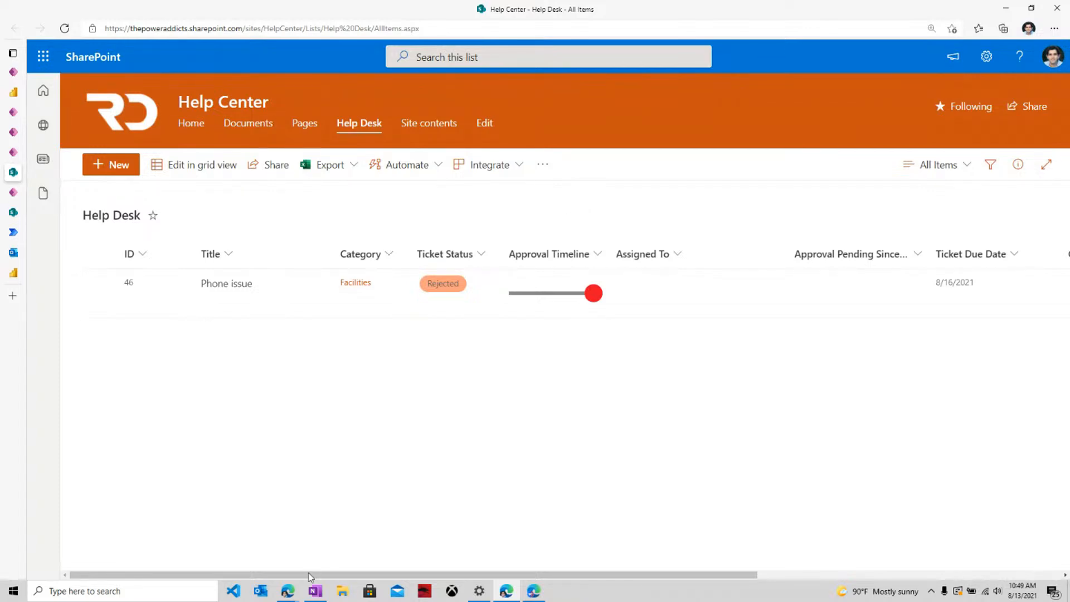
Step: Switch to the StreamYard broadcast window
mouse_move(287, 591)
click(223, 538)
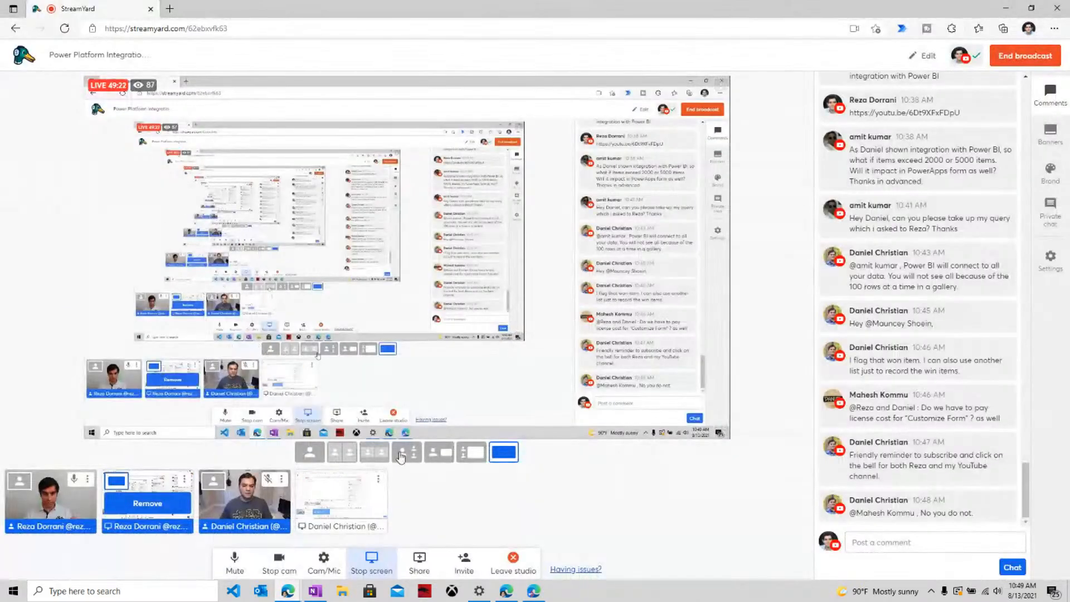
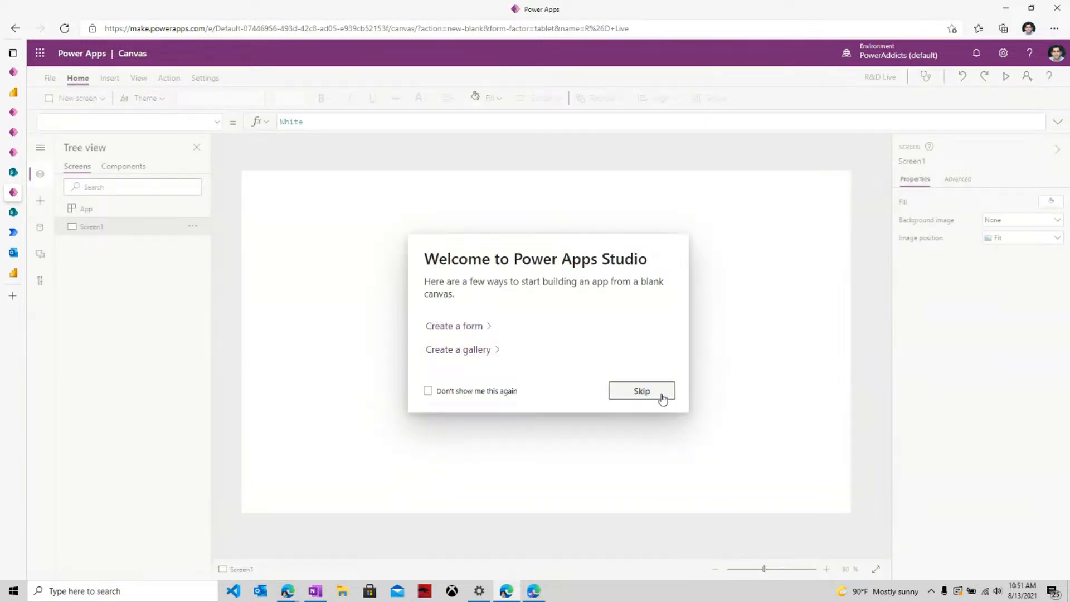
Step: Skip the welcome dialog of the blank R&D Live canvas app, and examine the Retail Analysis Sample report's sales map and pie chart in Power BI
click(655, 389)
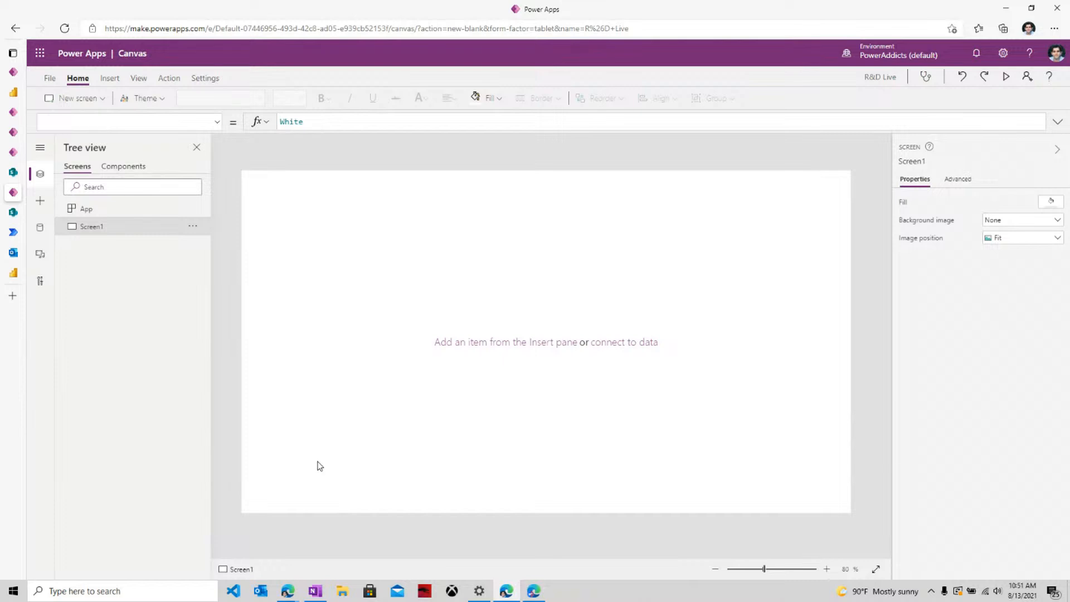
click(13, 272)
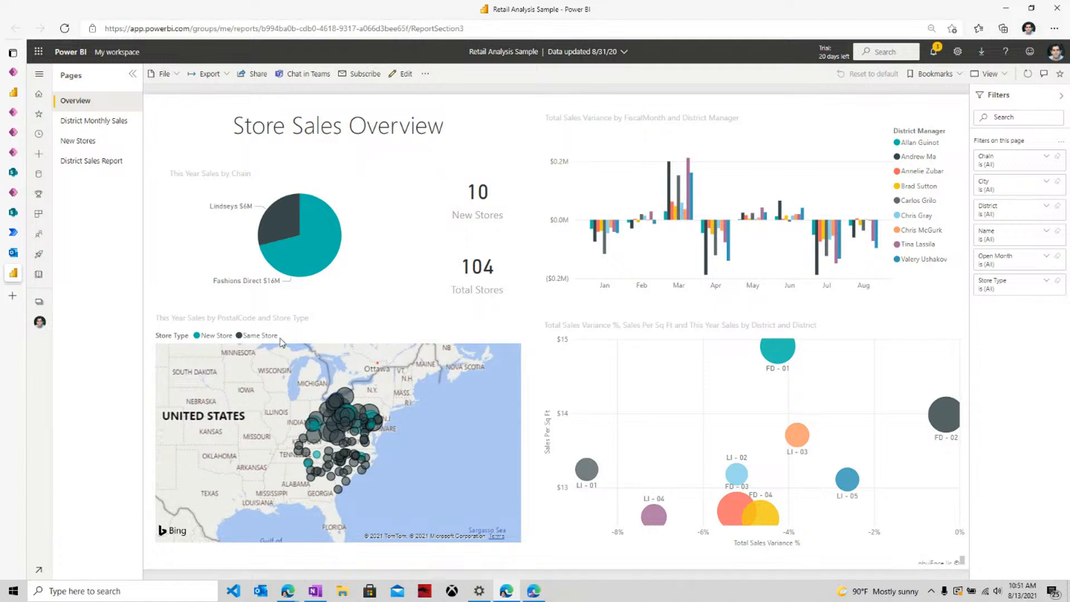
mouse_move(345, 431)
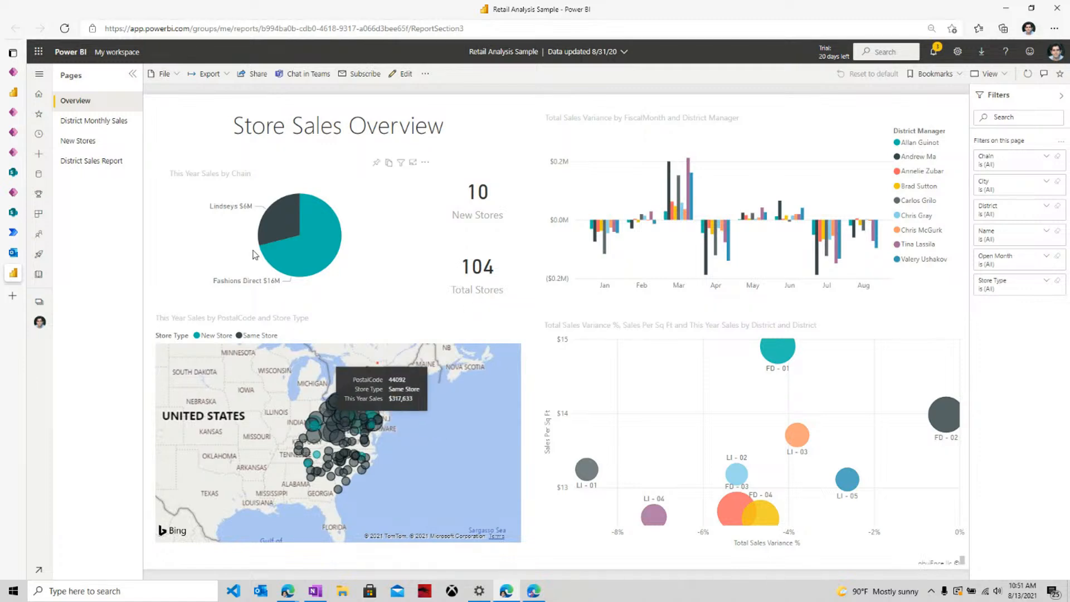
mouse_move(277, 226)
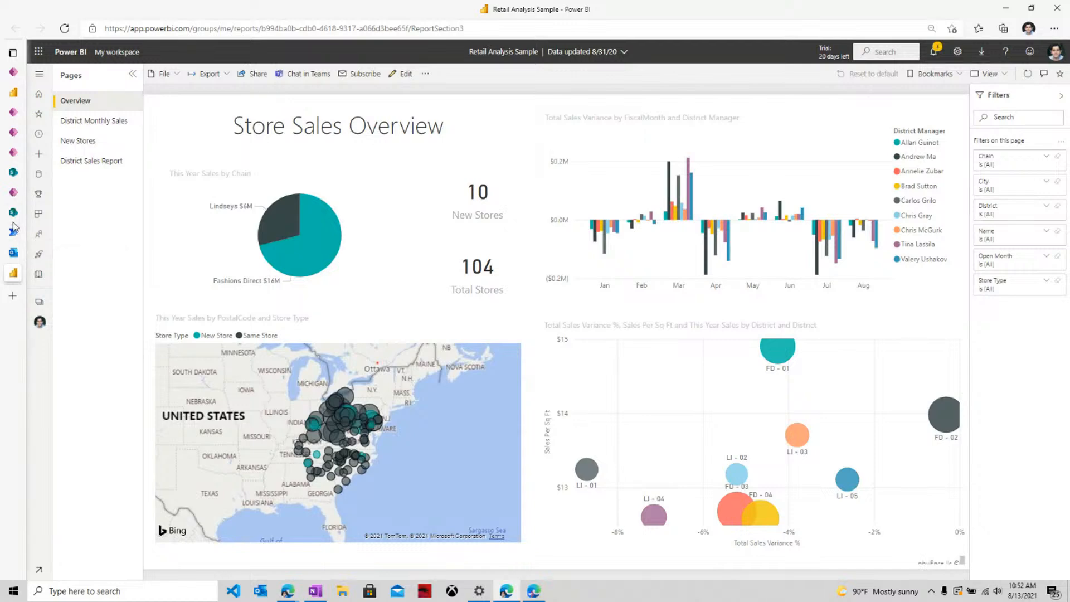
Step: Return to the R&D Live canvas app in Power Apps and insert a Power BI tile on Screen1
mouse_move(14, 217)
click(34, 192)
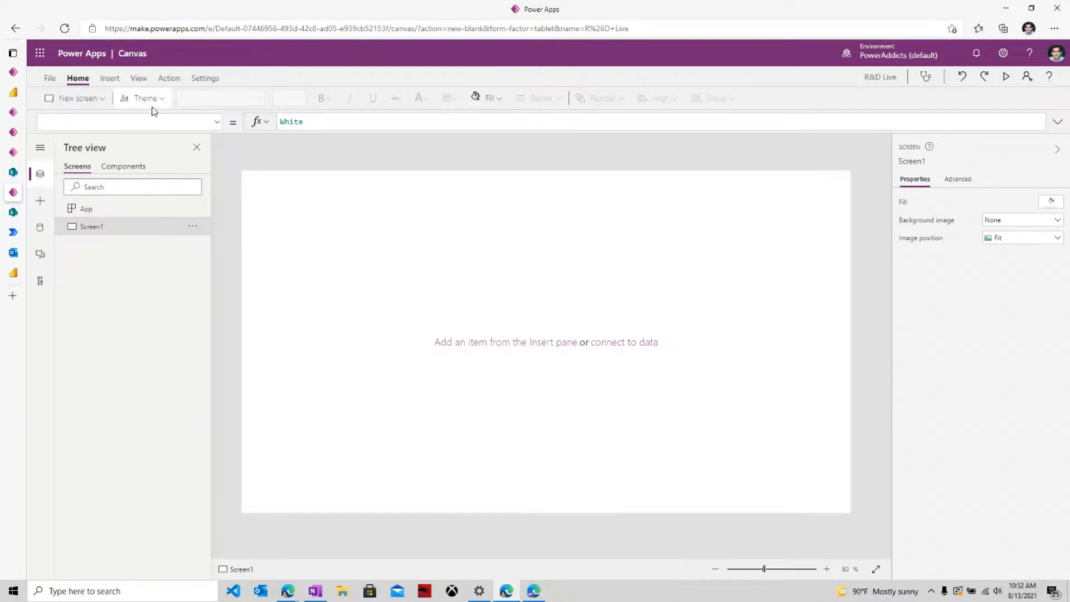
click(110, 79)
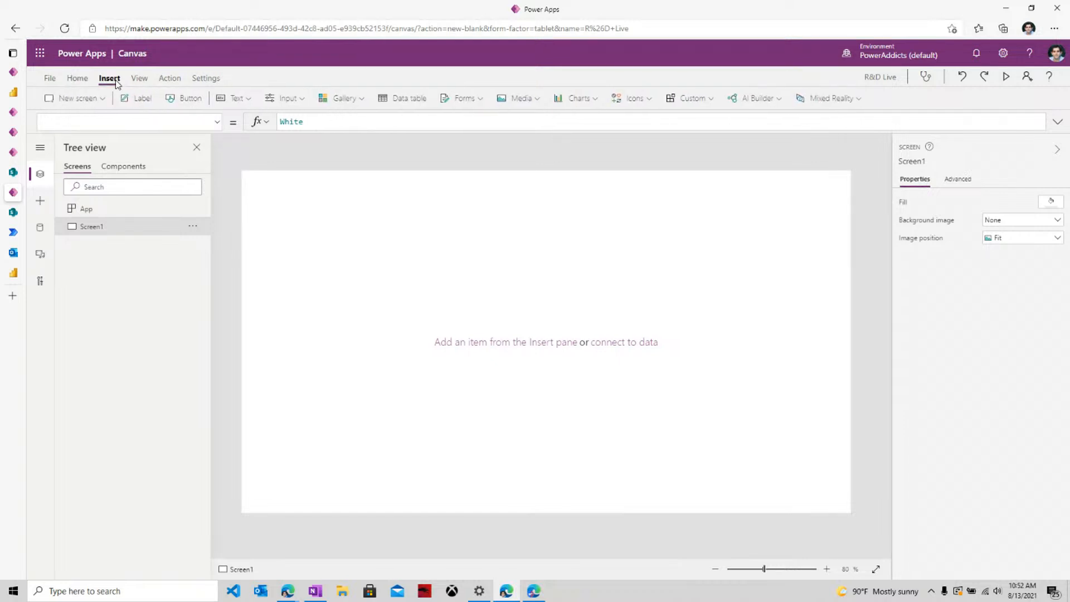
click(577, 99)
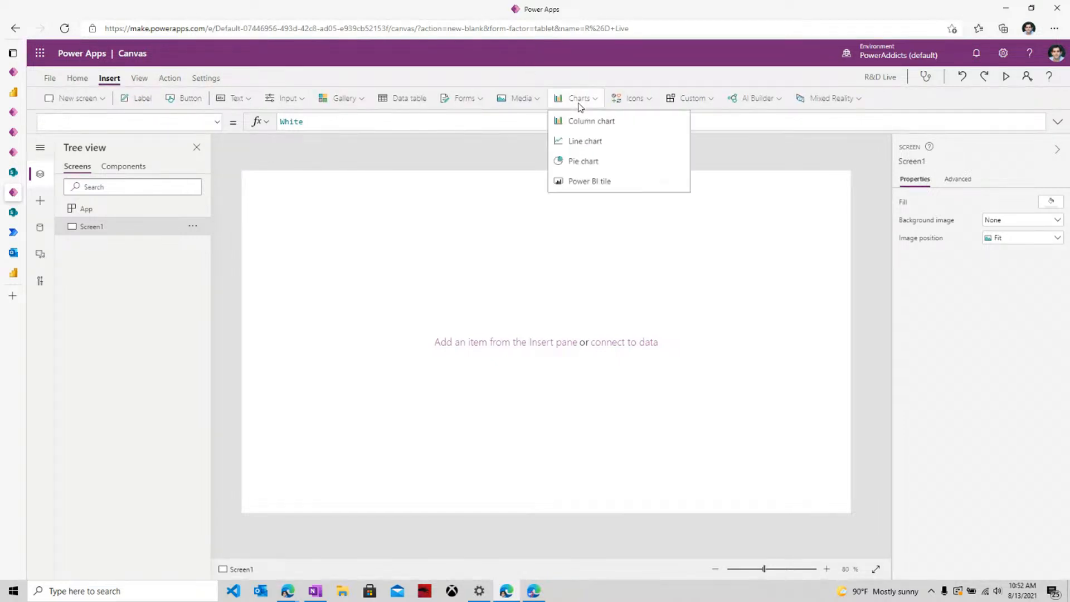
click(588, 182)
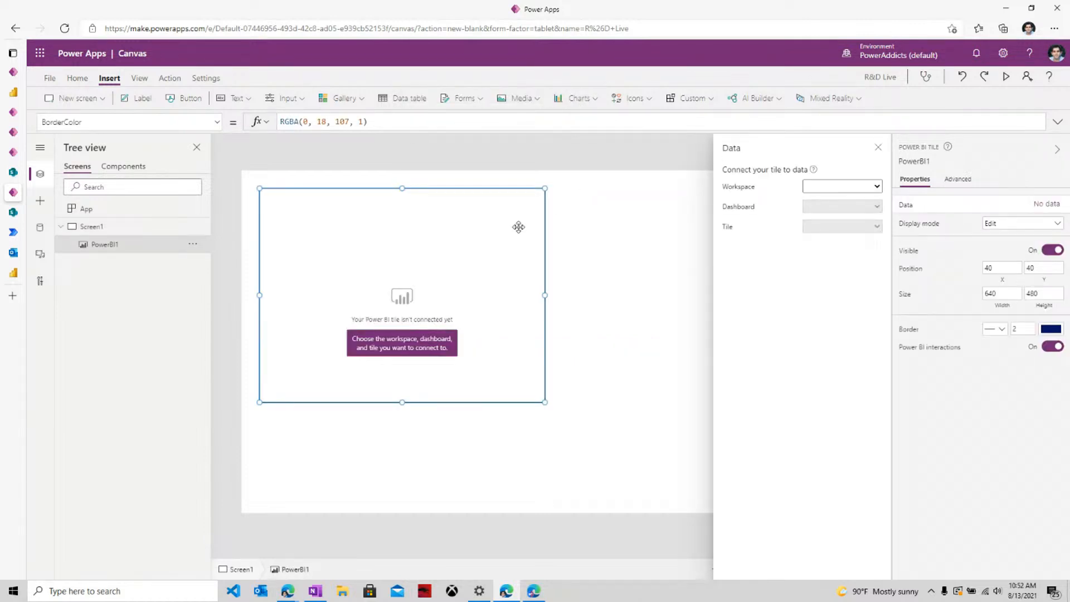
Step: Connect the Power BI tile to My Workspace, the Retail Analysis Sample dashboard and a This Year's Sales tile
click(855, 190)
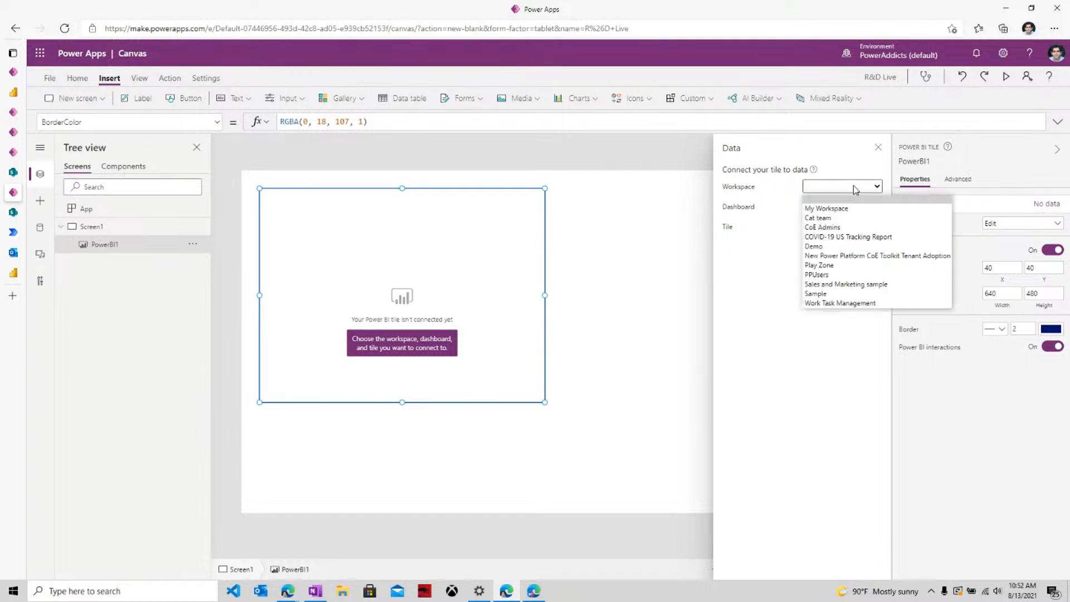
click(837, 209)
click(839, 207)
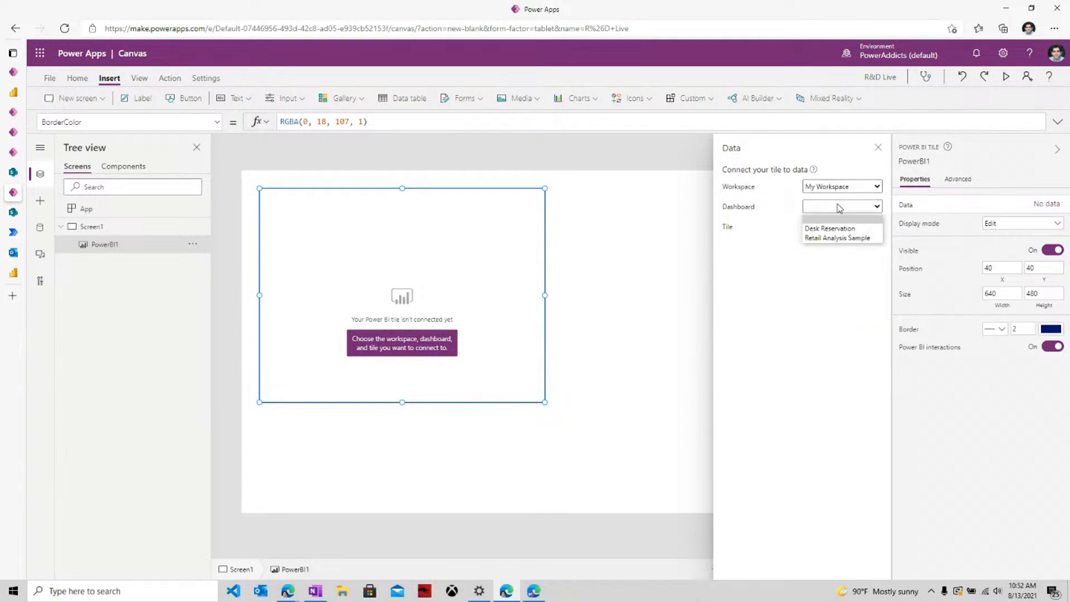
click(846, 239)
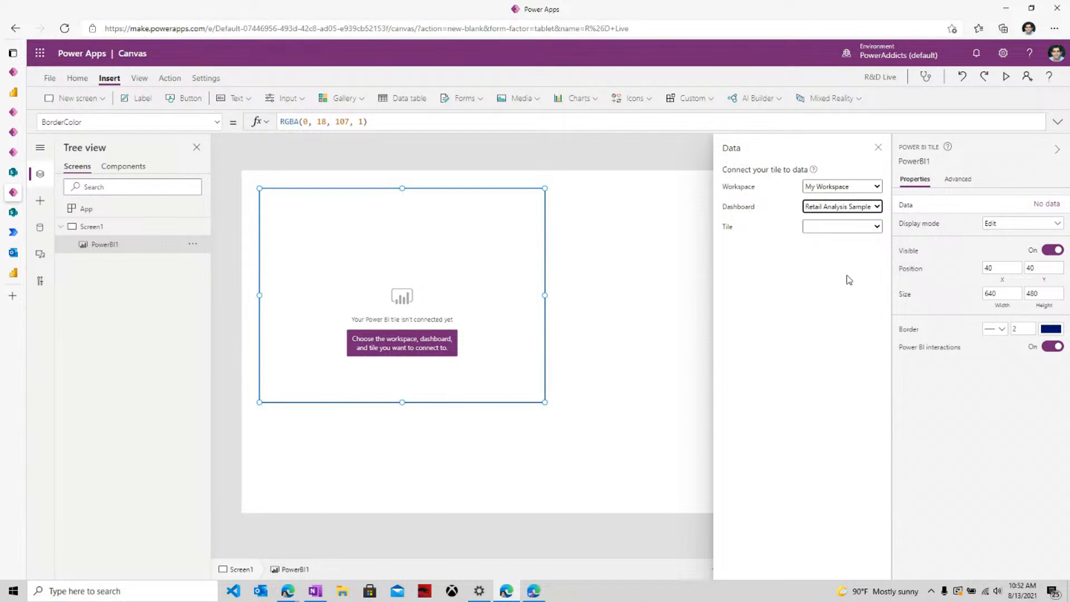
click(831, 228)
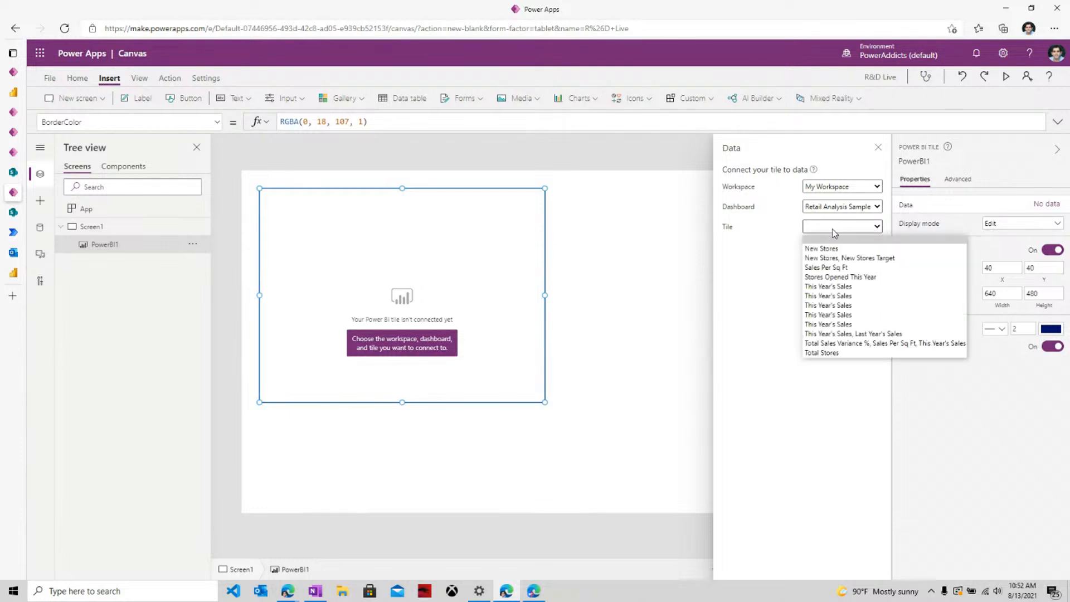
click(853, 316)
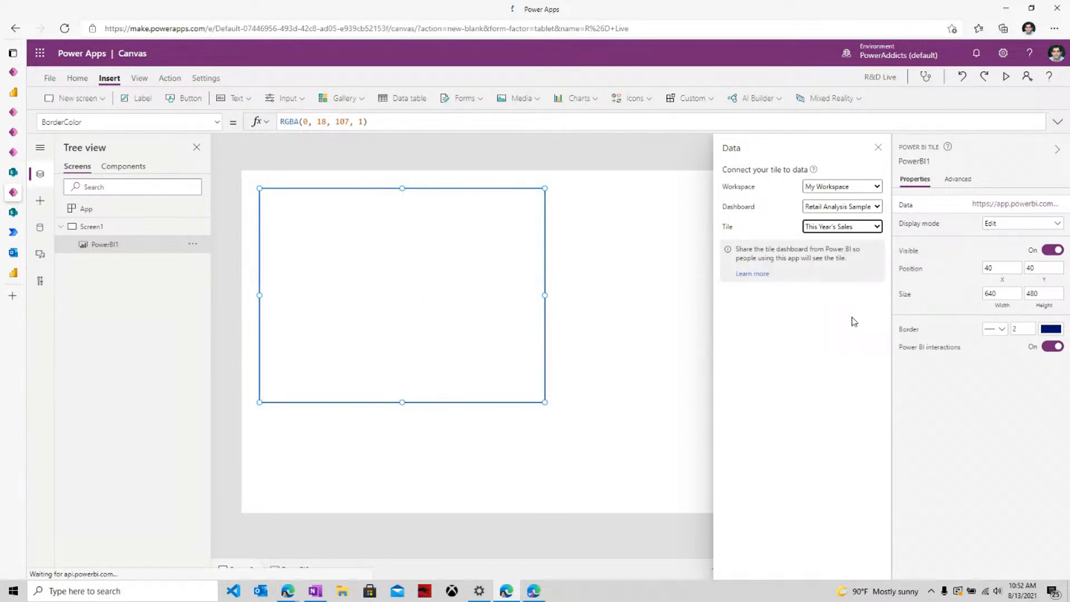
Step: Change the source to the This Year's Sales tile by postal code and store type, and resize the control to about 696 × 568
drag(539, 406, 594, 462)
click(859, 227)
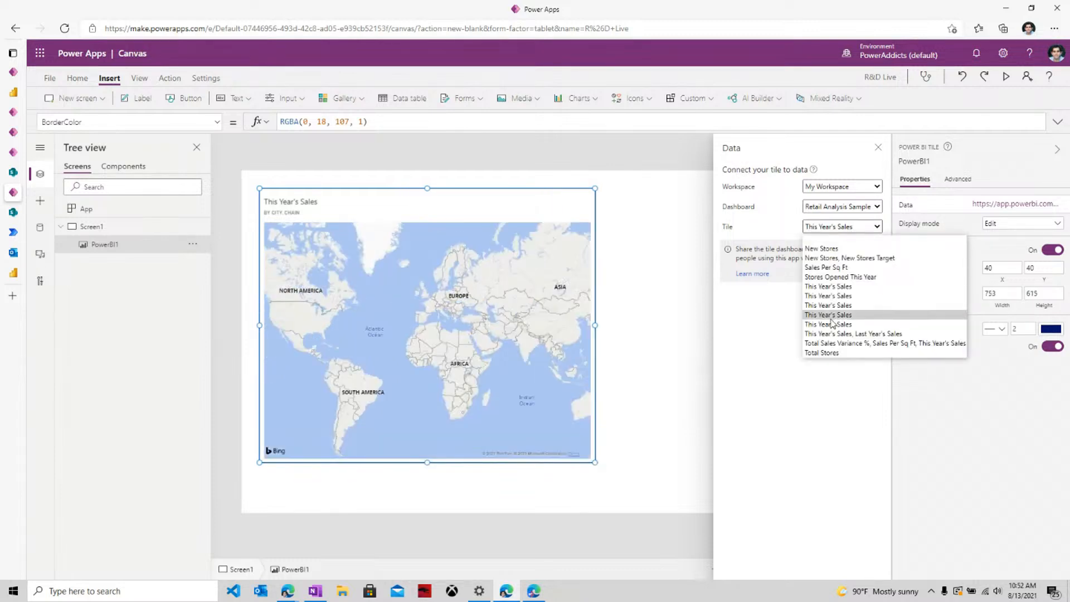
click(837, 328)
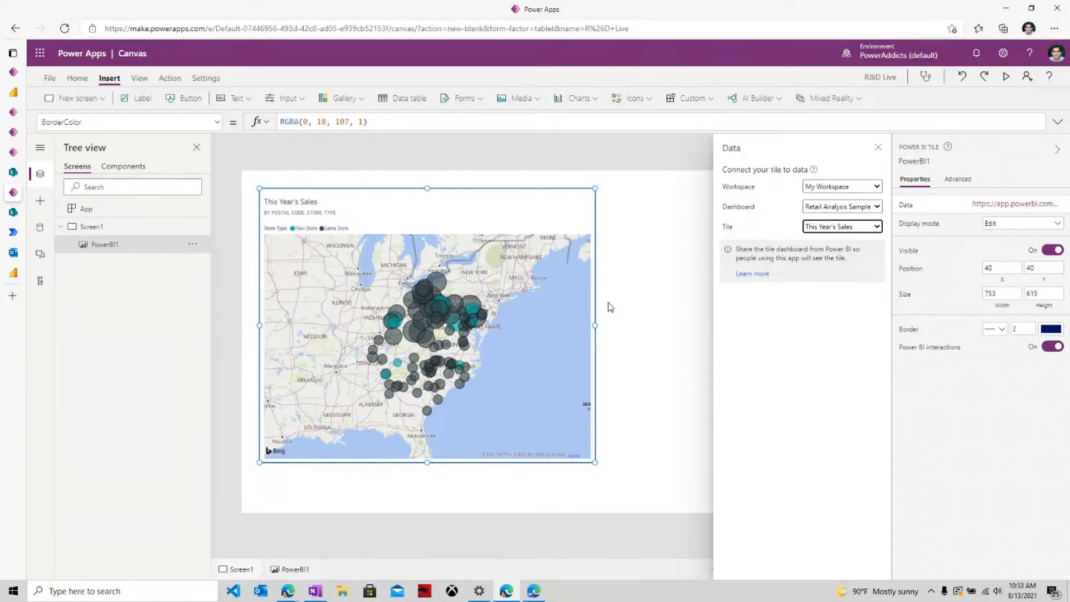
drag(594, 189, 487, 268)
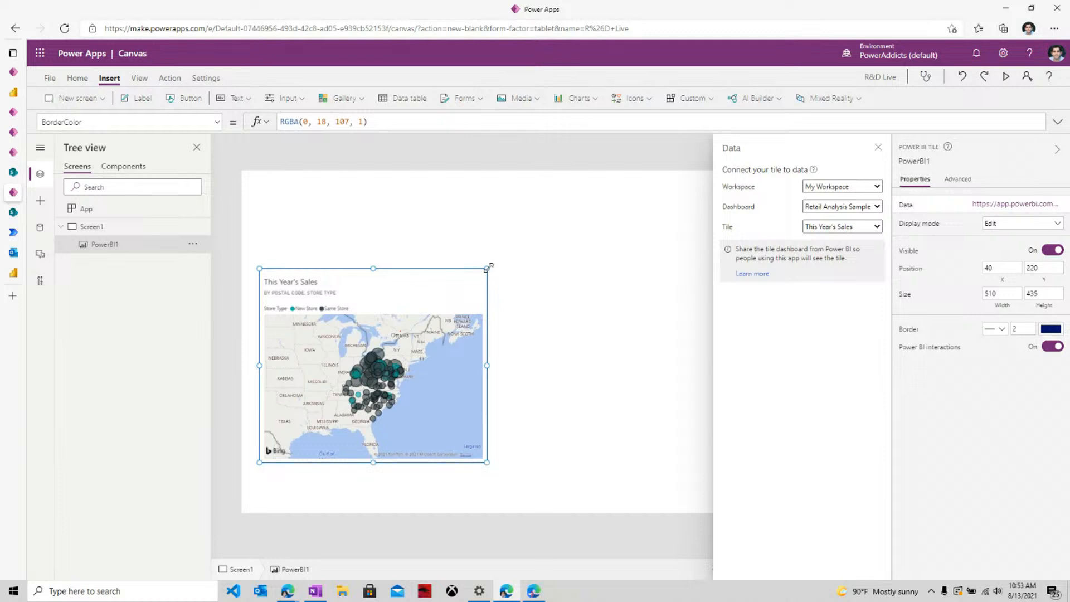
drag(488, 268, 570, 209)
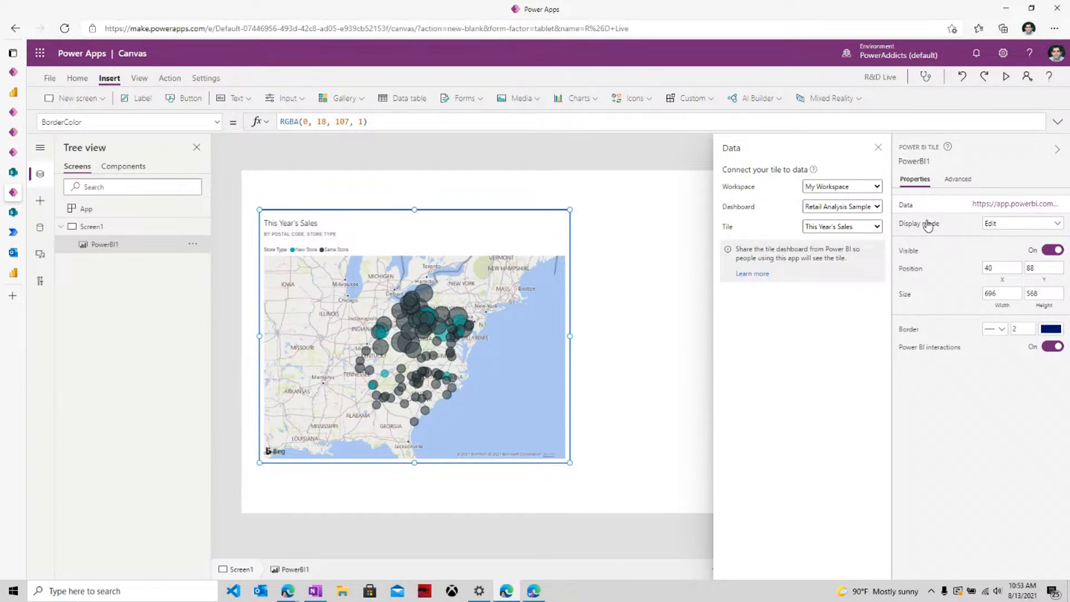
Step: Expand the Power BI tile's TileUrl formula to examine the full embed URL, and collapse it again
click(910, 211)
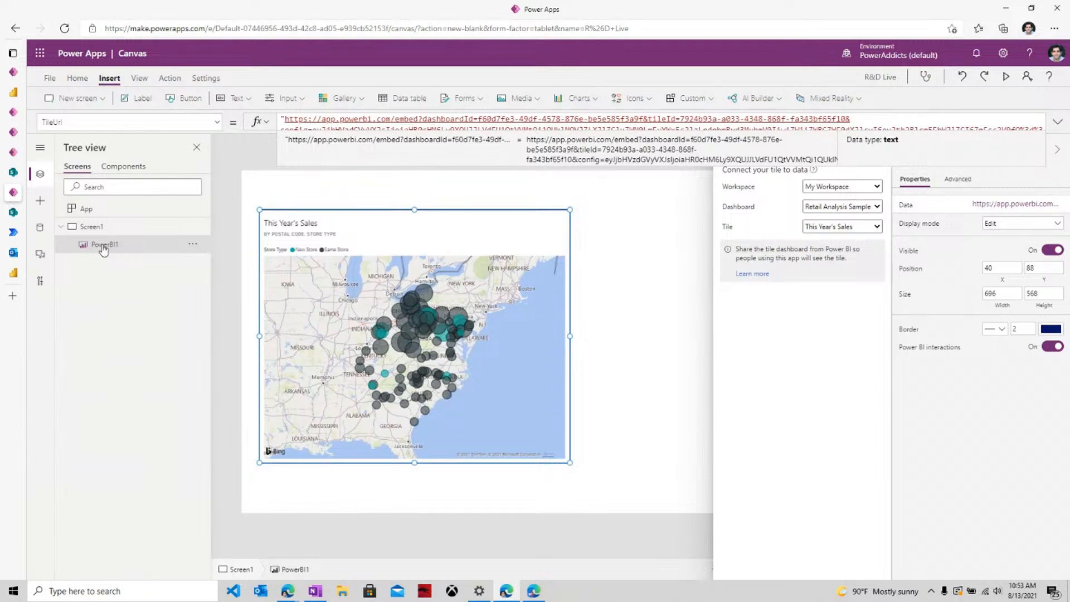
click(1058, 122)
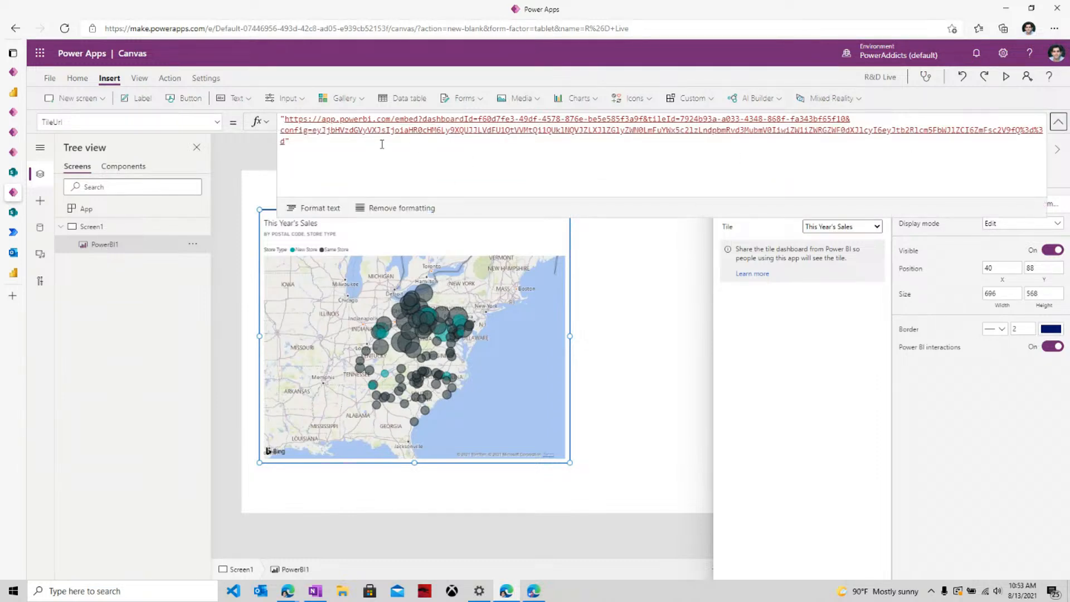
click(382, 144)
key(ctrl+a)
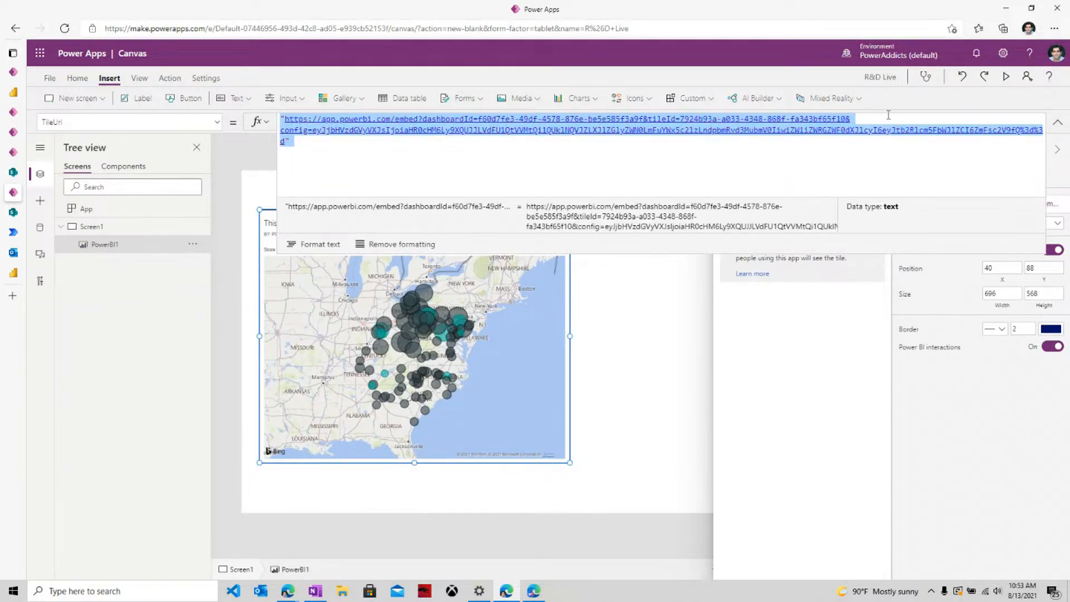
click(658, 213)
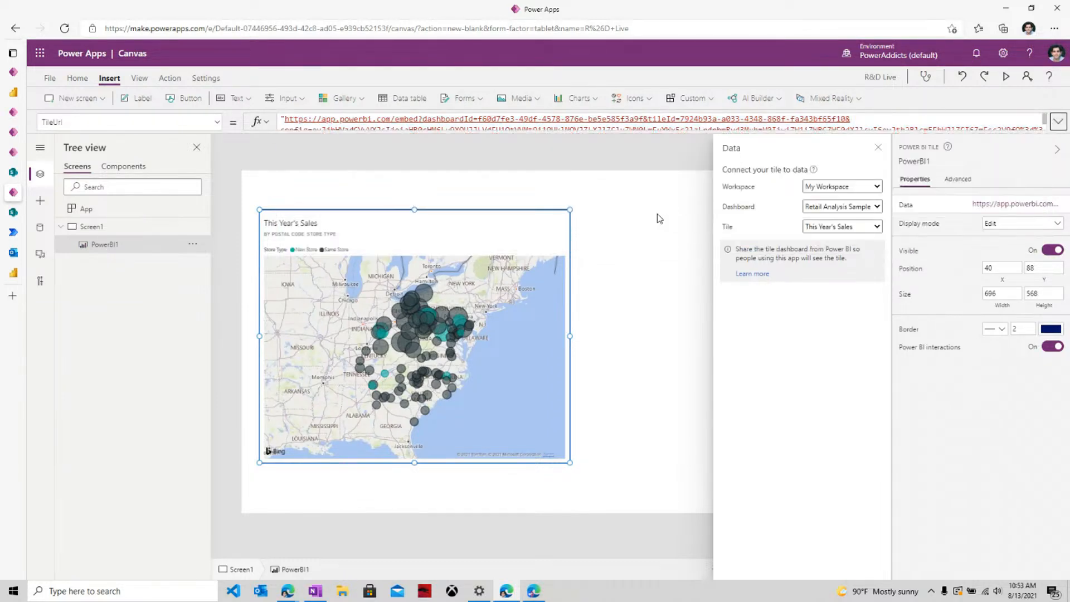
Step: Insert a button to the right of the Power BI tile at about X 852, Y 120, and label it Sales
click(190, 98)
drag(308, 205, 664, 236)
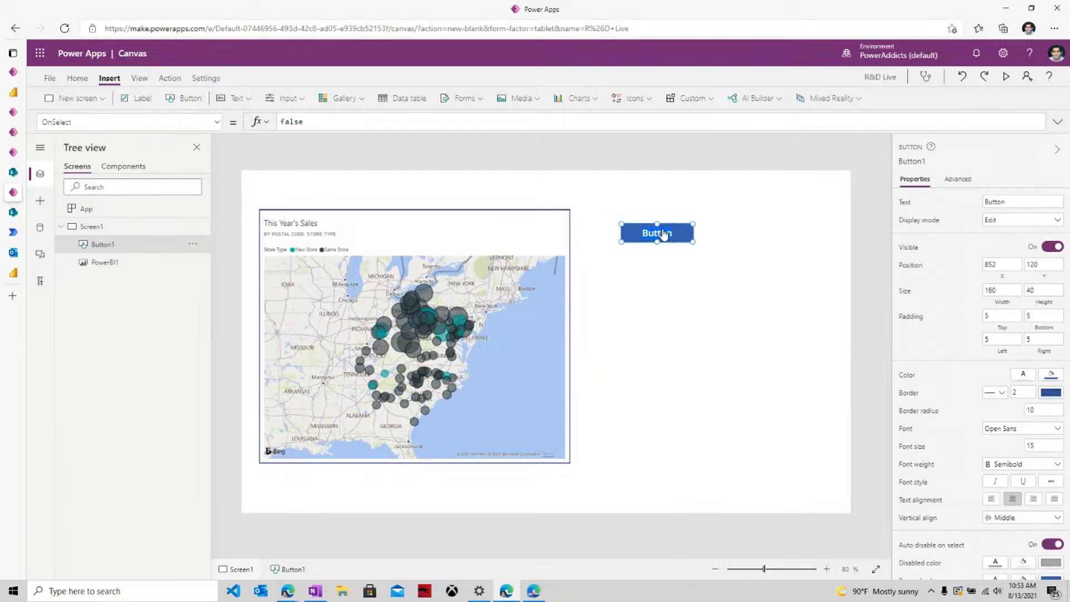
text(W)
text(S)
key(BackSpace)
key(BackSpace)
text(Sale)
Step: Set the Sales button's OnSelect to a Set formula storing the copied This Year's Sales embed URL in varTileUrl
key(ctrl+a)
text(Set(varTi)
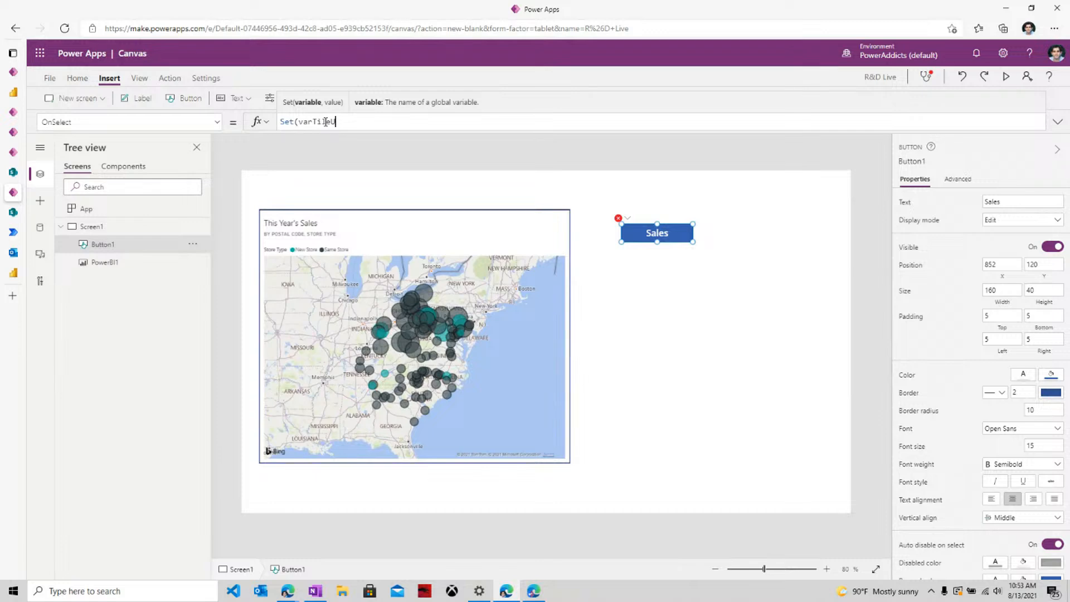
text(leUrl,)
key(ctrl+v)
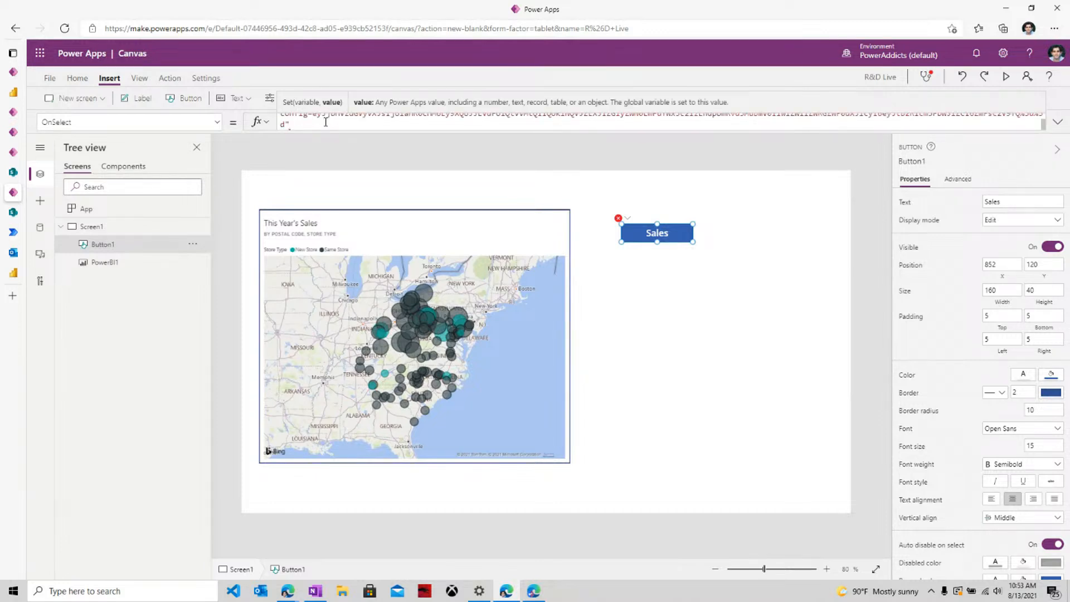
text())
click(1059, 122)
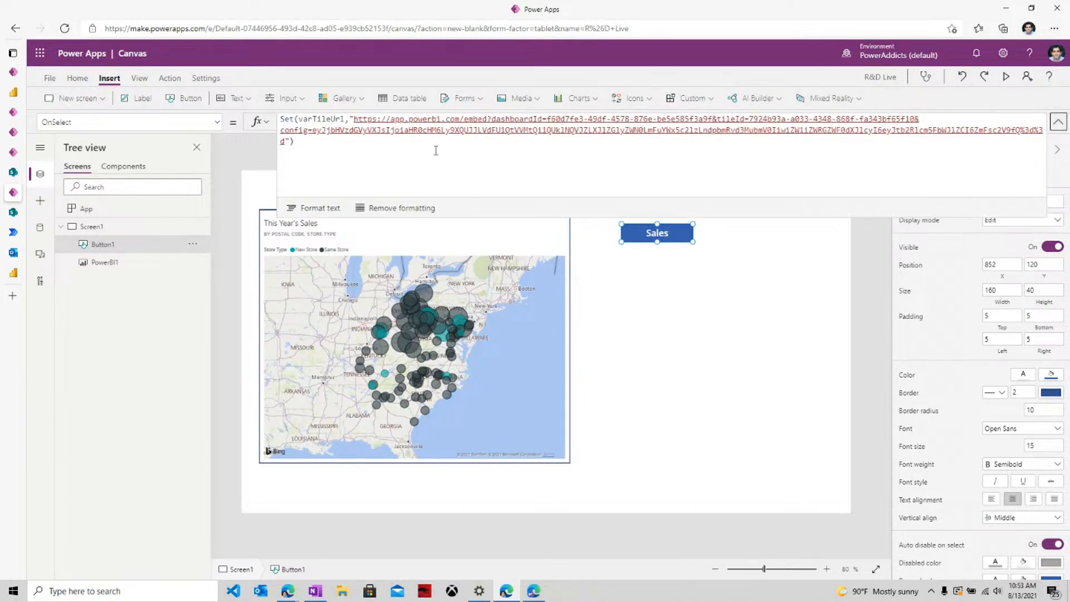
click(1058, 121)
Step: Change the Power BI tile's source to Stores Opened This Year and copy its TileUrl formula
click(502, 360)
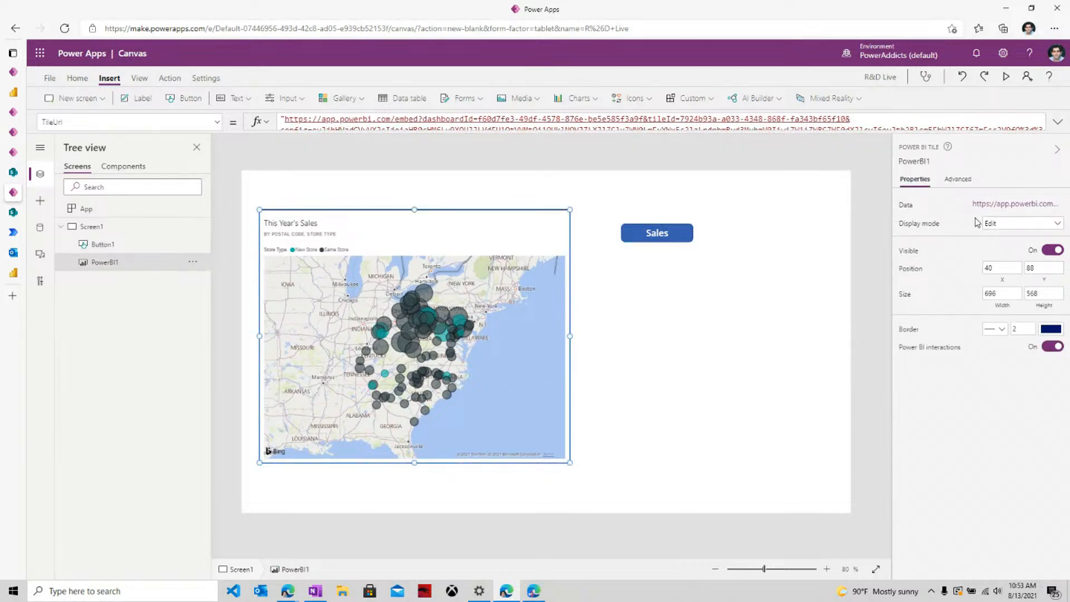
click(989, 206)
click(844, 229)
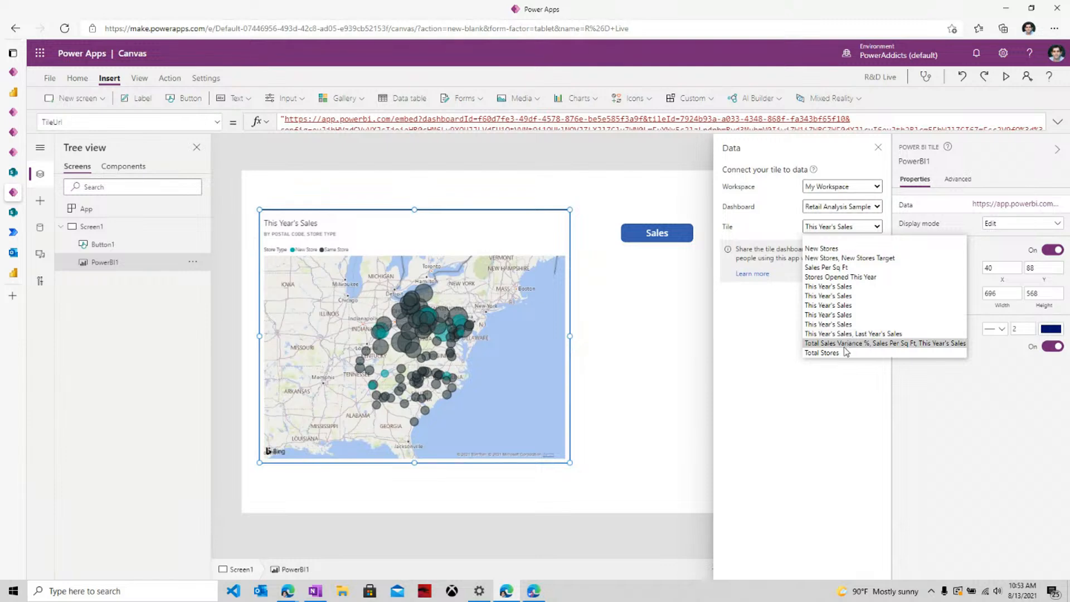
click(838, 277)
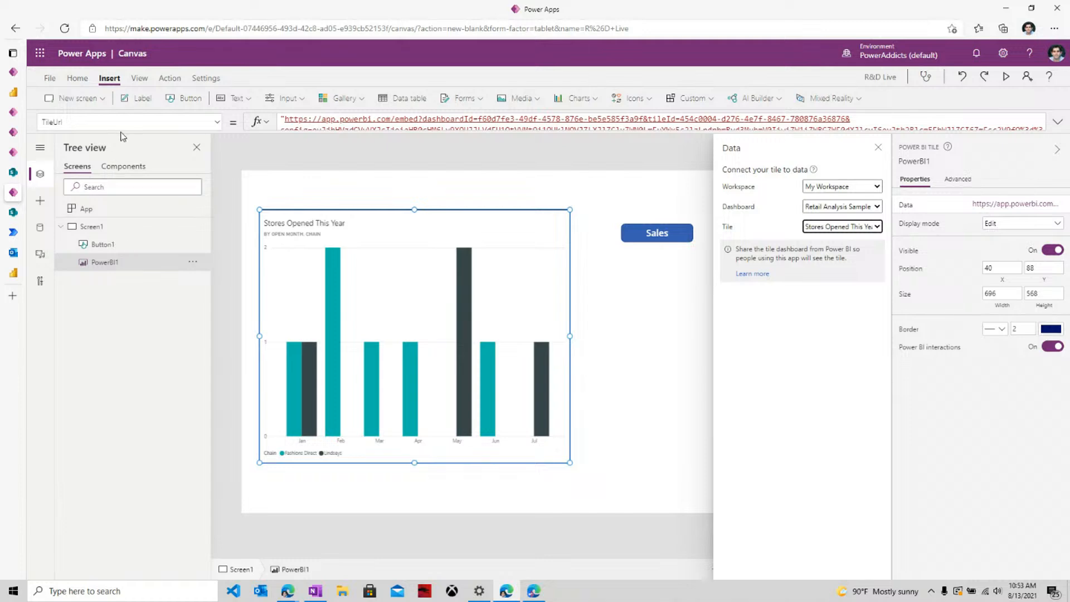
click(306, 125)
key(ctrl+a)
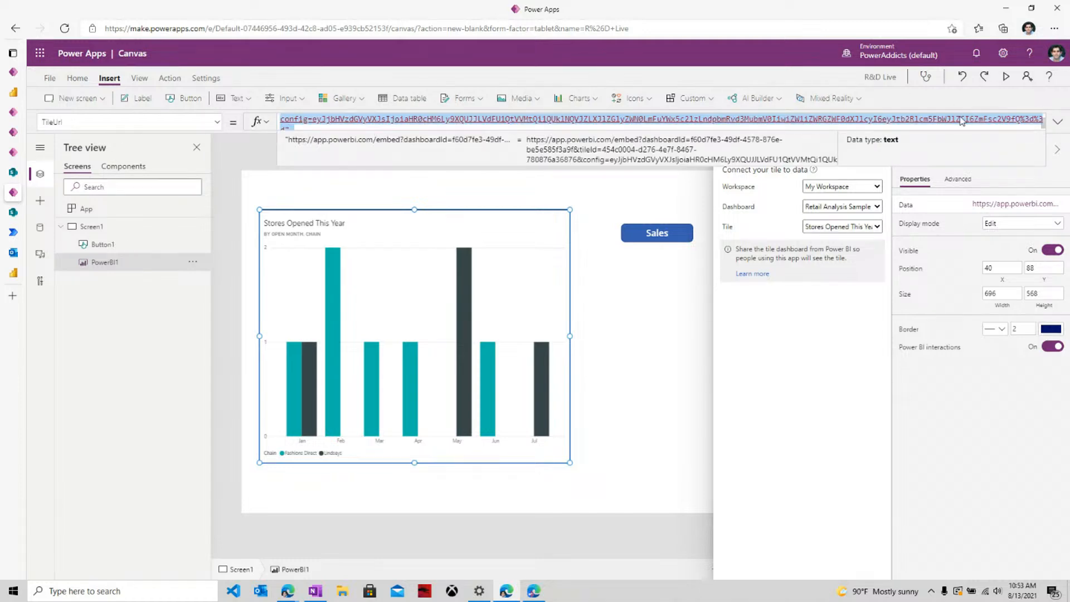
Step: Duplicate the Sales button, place the copy below it at about X 852, Y 247, and label it Stores
click(658, 233)
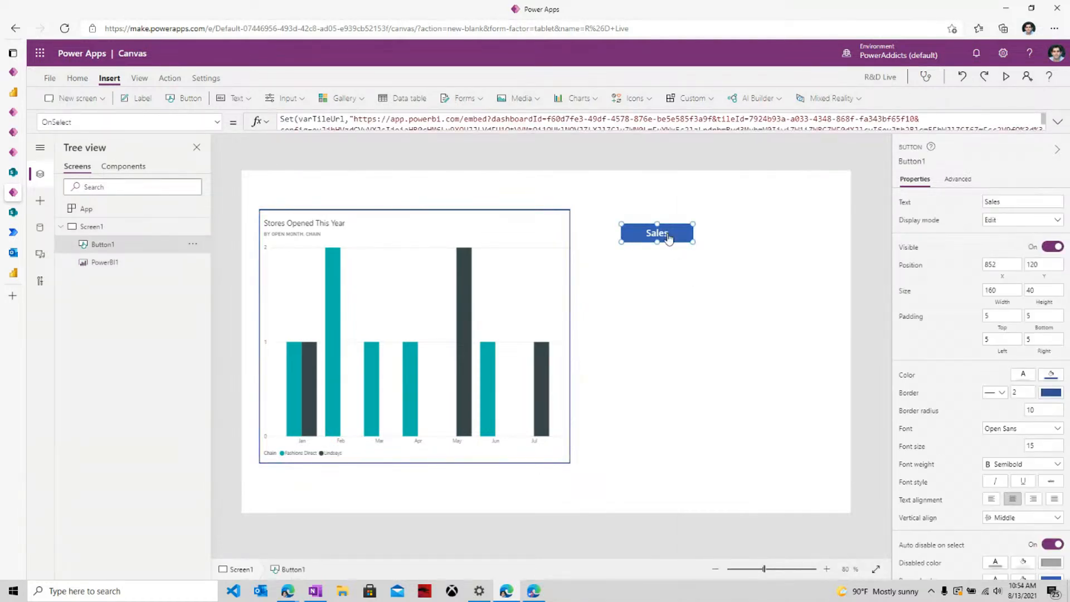
right_click(668, 234)
click(691, 267)
right_click(660, 281)
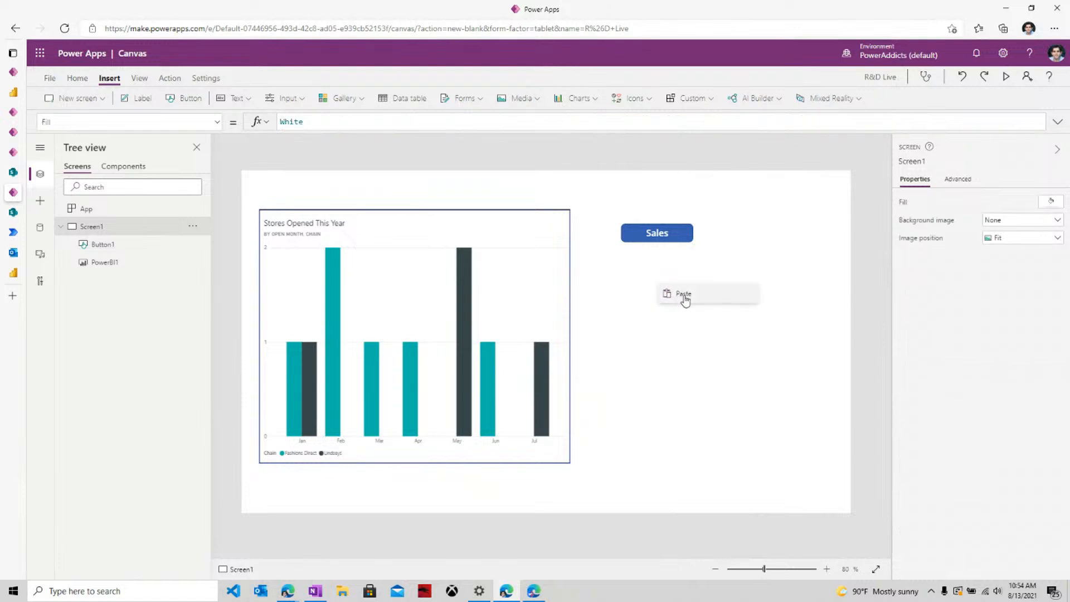
click(682, 296)
drag(655, 240, 655, 294)
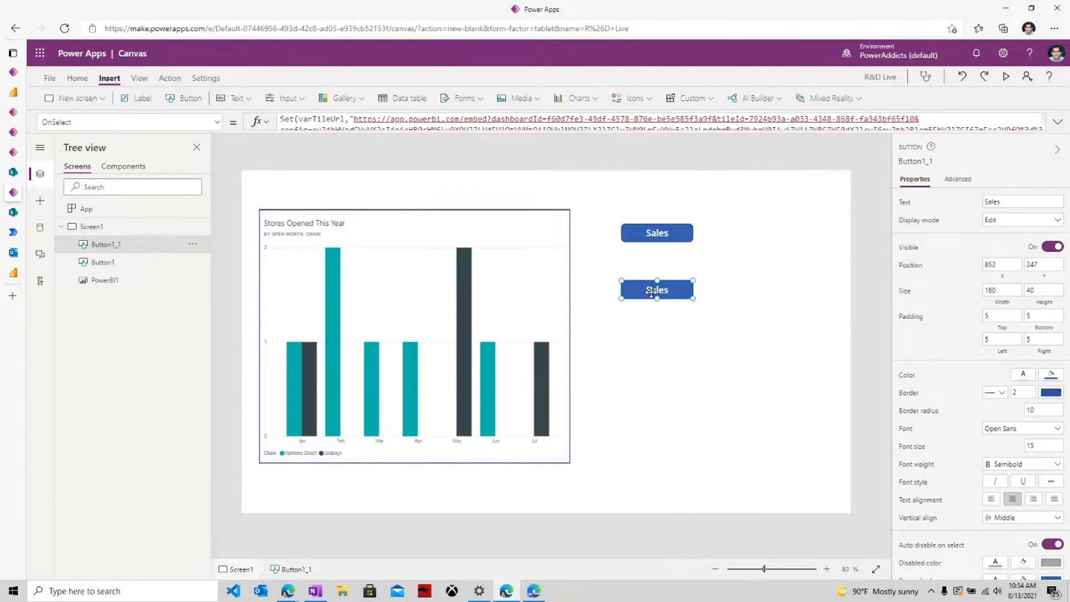
double_click(653, 297)
text(Stores)
Step: Replace the URL in the Stores button's varTileUrl formula with the Stores Opened This Year tile's embed URL
click(511, 332)
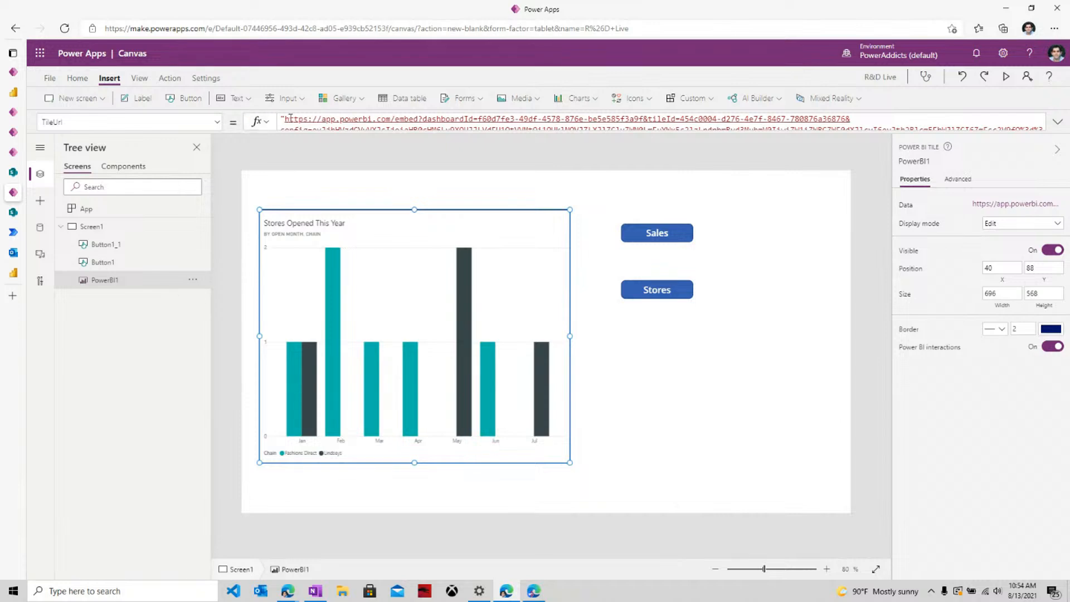
triple_click(317, 119)
click(671, 284)
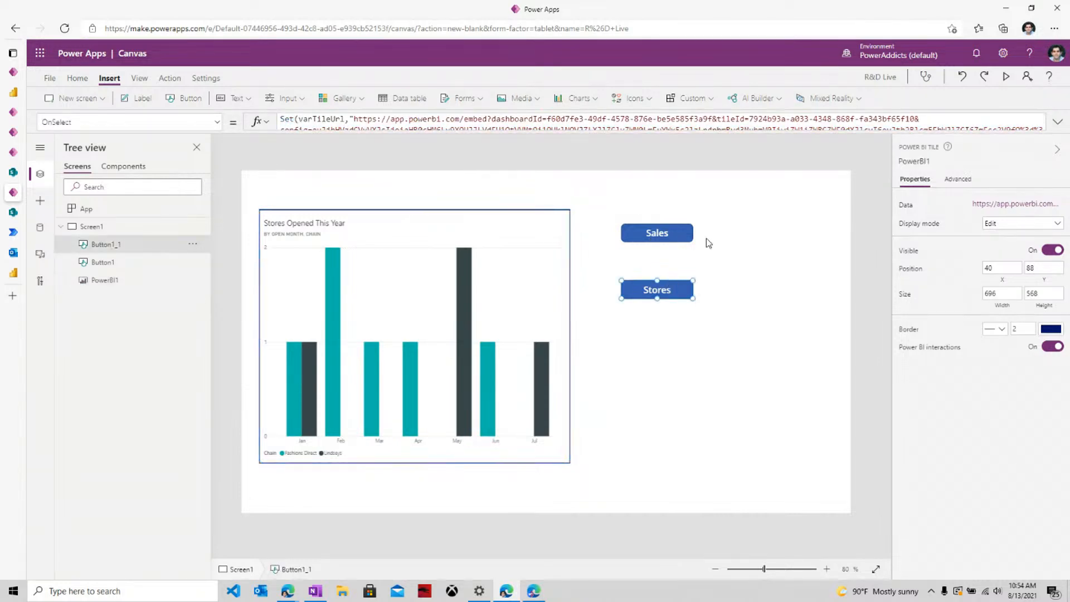
click(1059, 122)
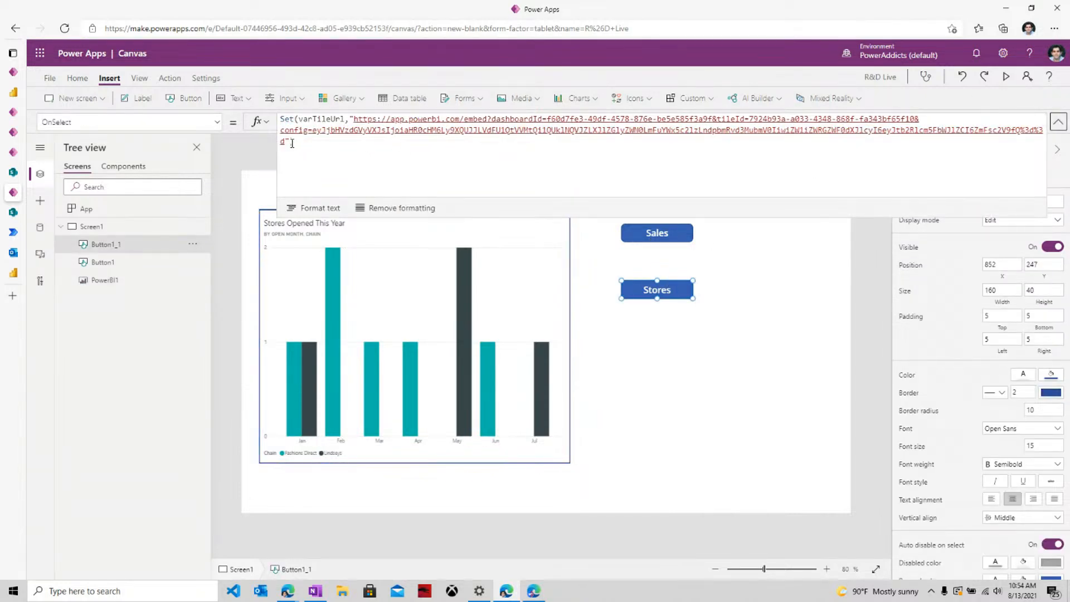
drag(292, 144, 351, 118)
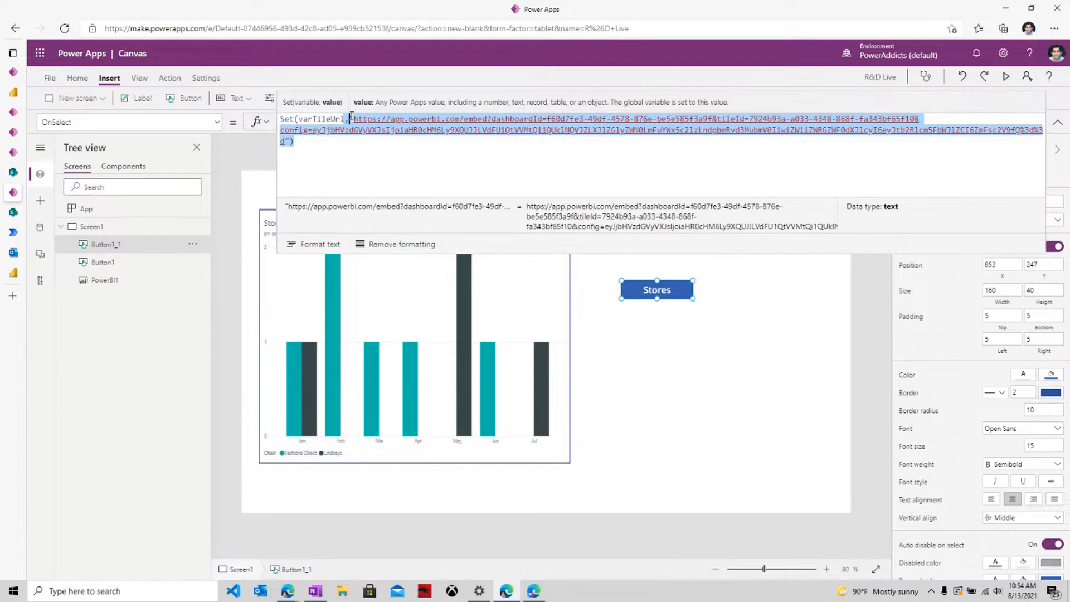
key(ctrl+v)
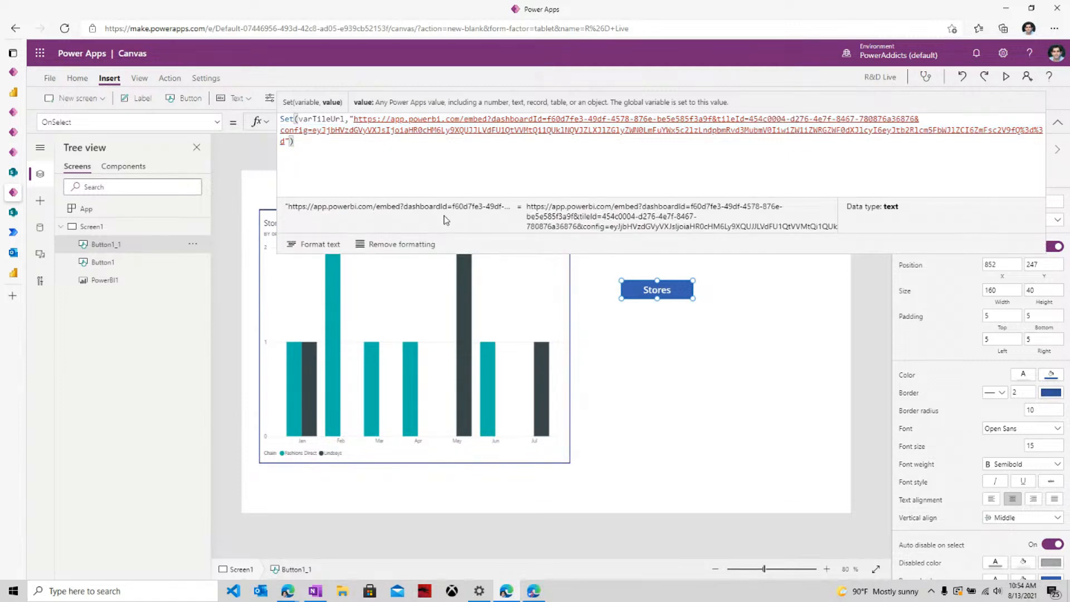
click(630, 310)
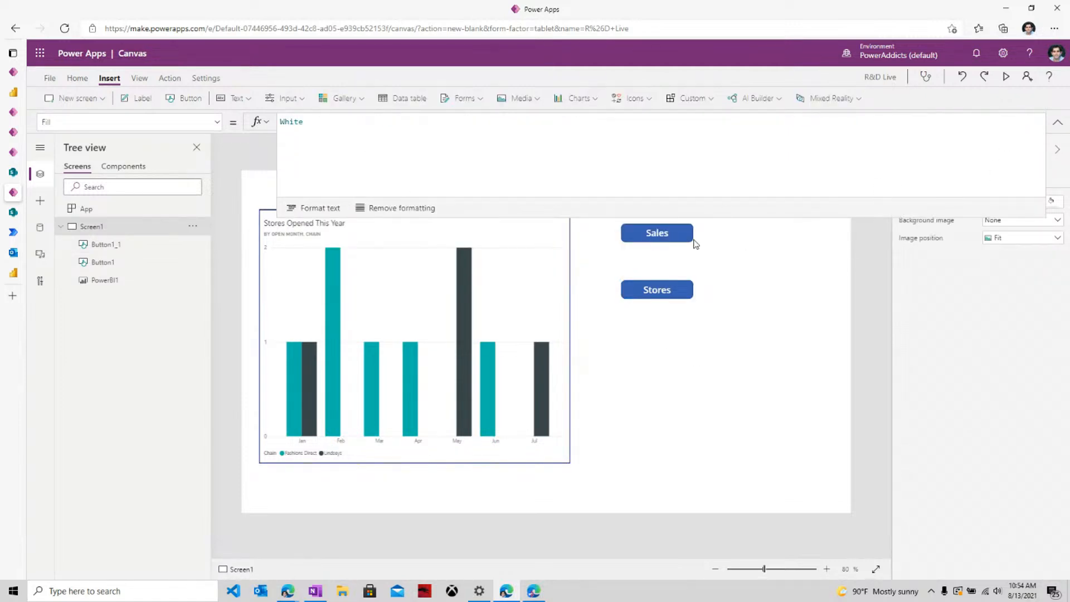
click(641, 294)
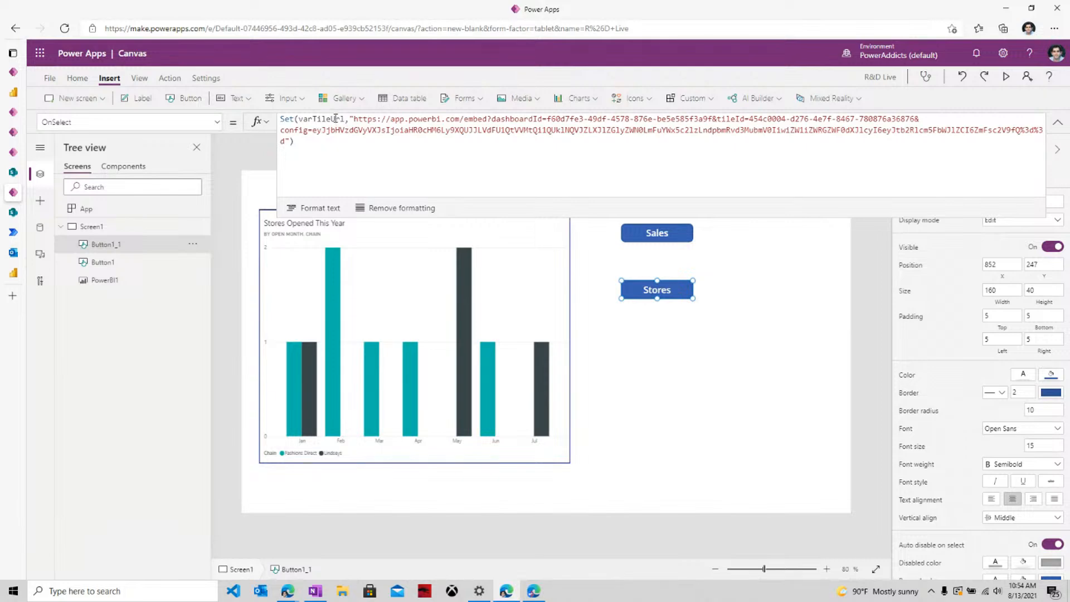
Step: Preview the app briefly, and replace the Power BI tile's TileUrl formula with varTileUrl
click(1006, 76)
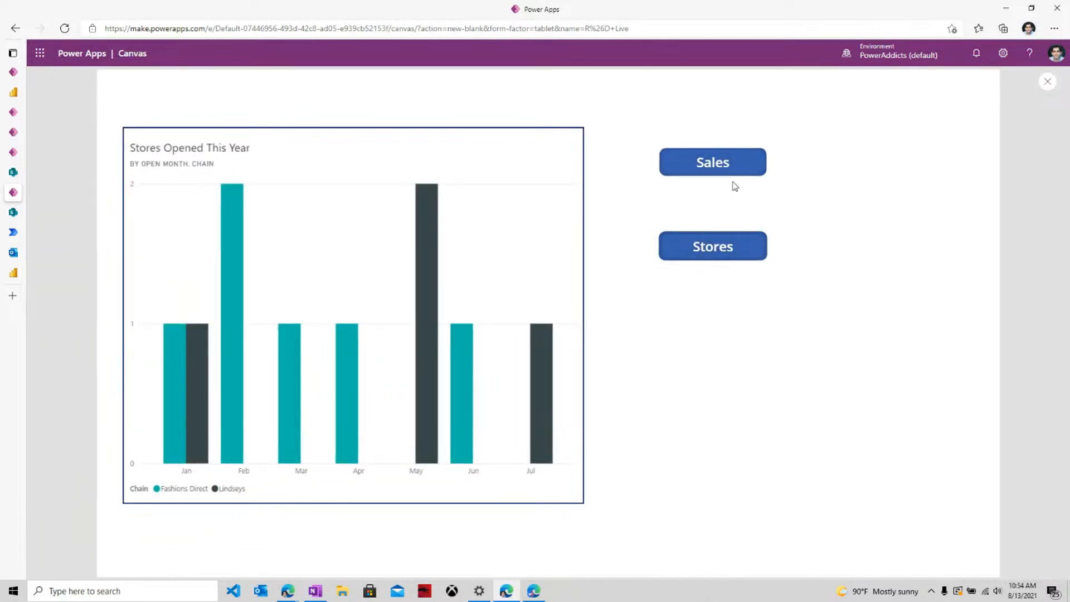
click(1048, 81)
click(366, 315)
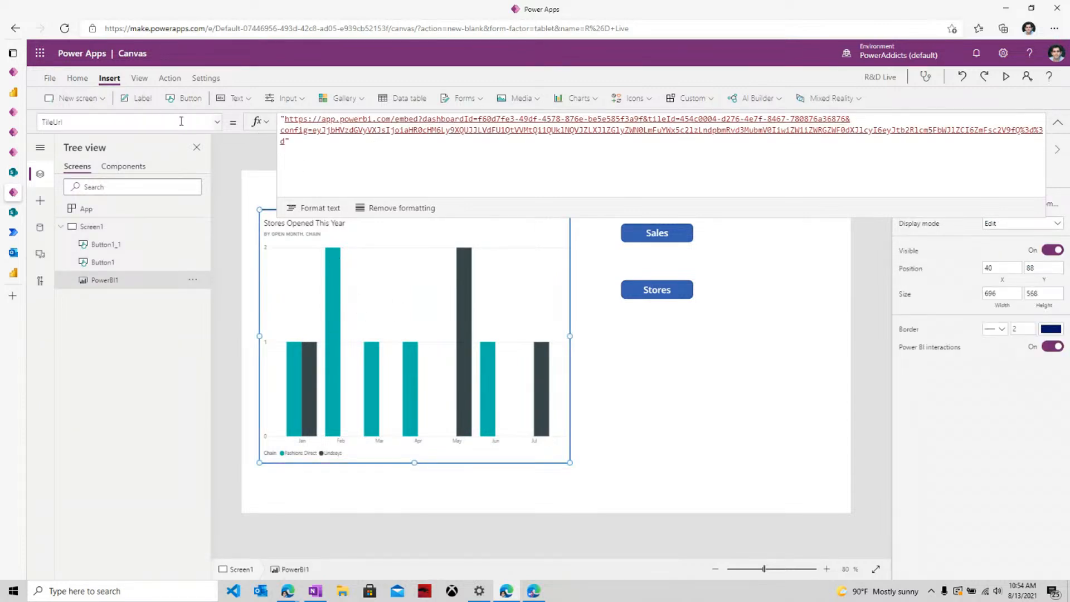
key(ctrl+a)
text(varTileUrl)
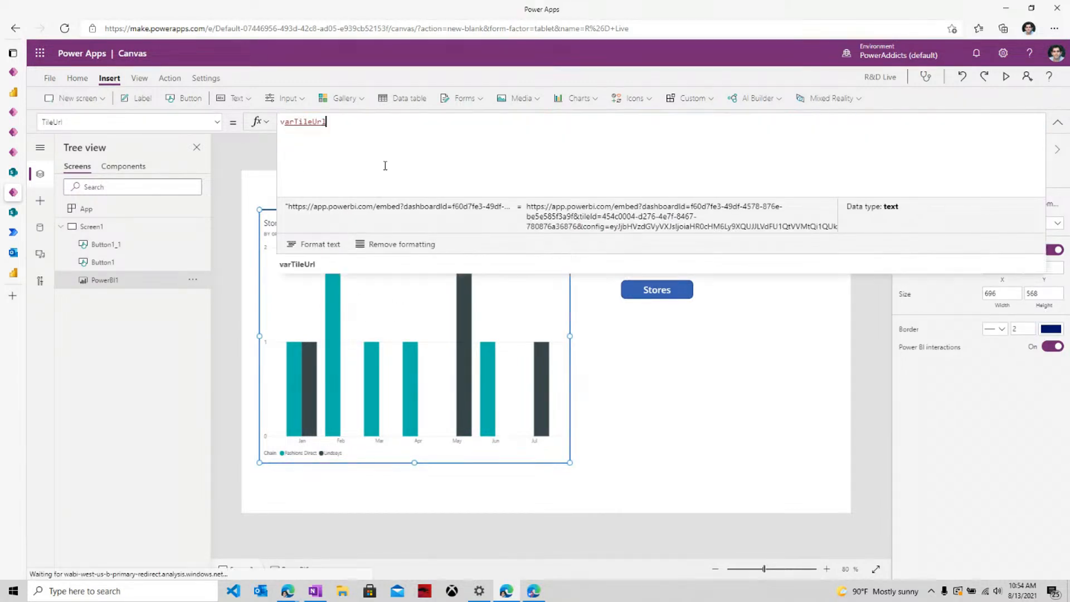
Step: Preview the app and test switching the Power BI tile with the Stores and Sales buttons
click(1006, 77)
click(742, 250)
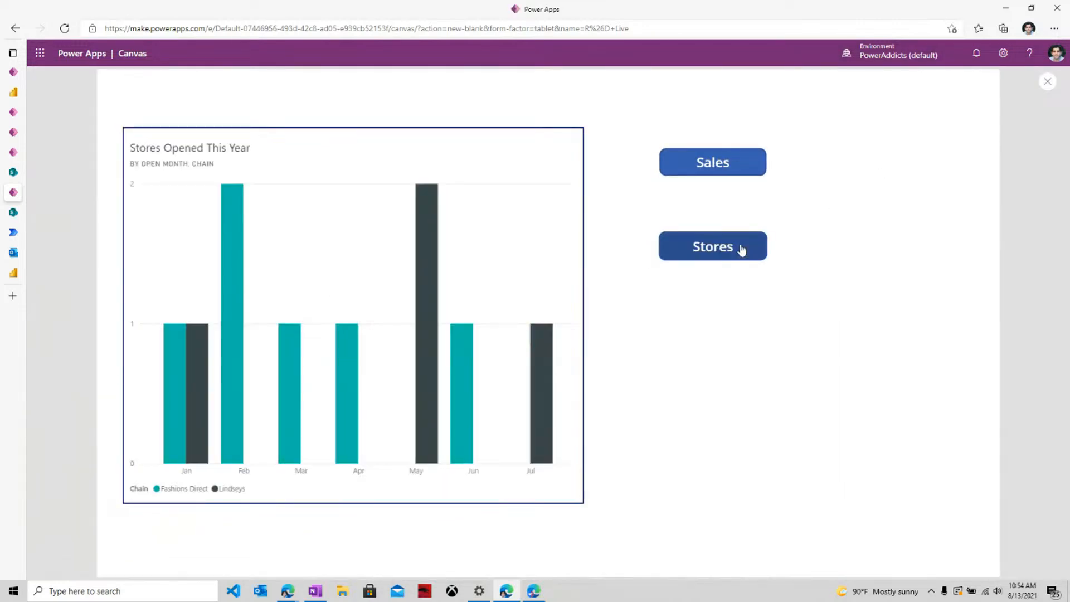
click(716, 169)
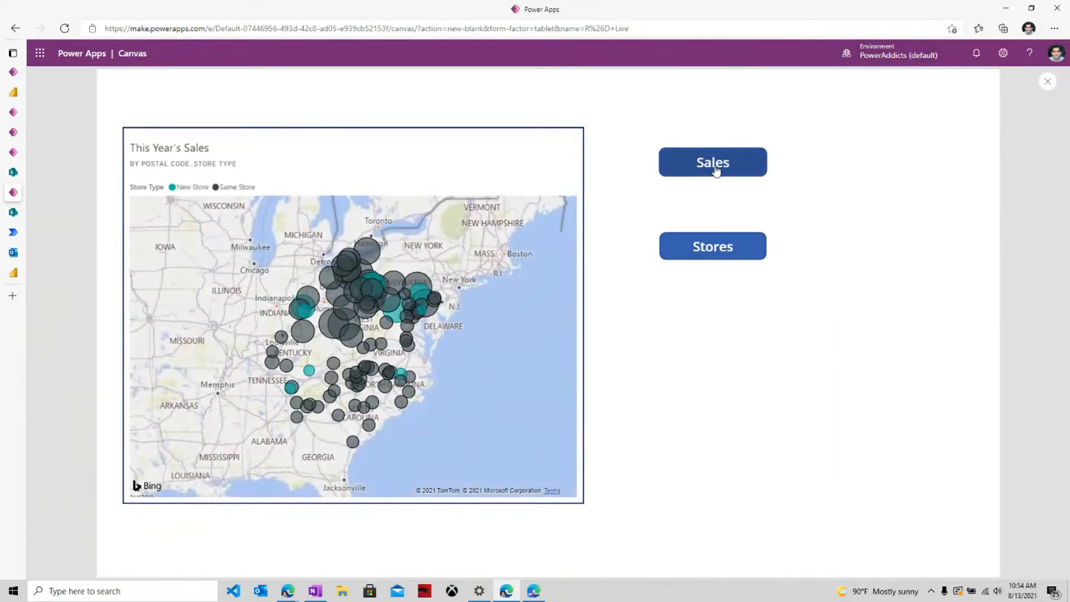
click(722, 246)
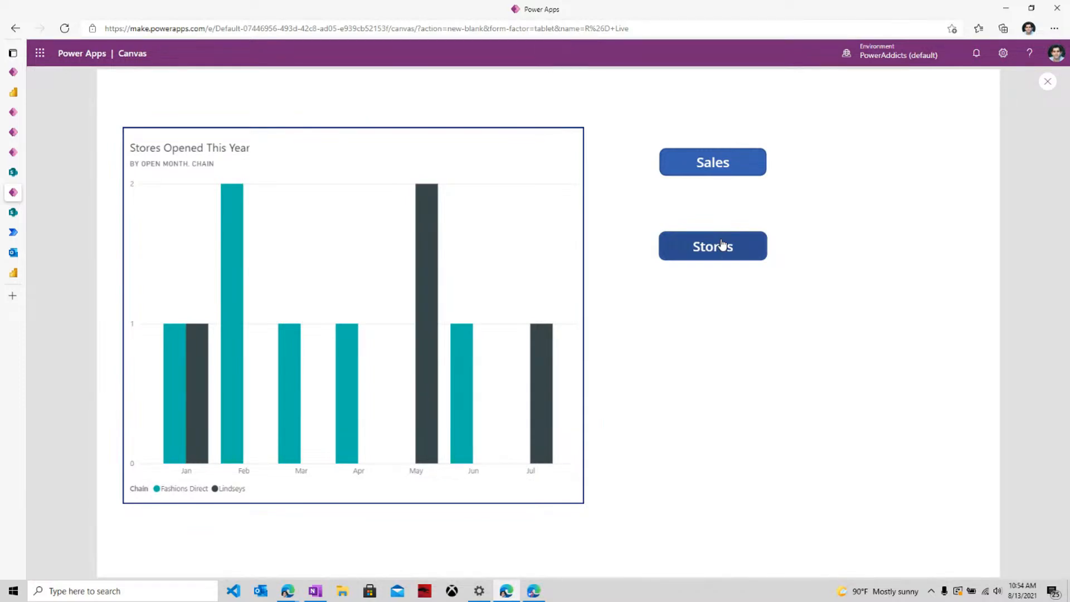
click(703, 169)
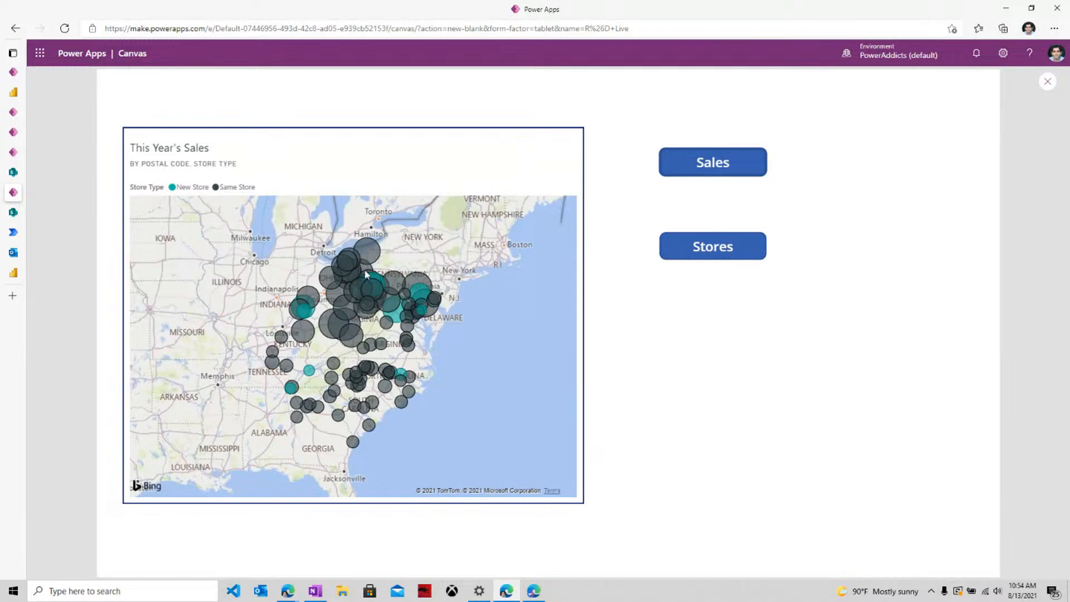
mouse_move(383, 282)
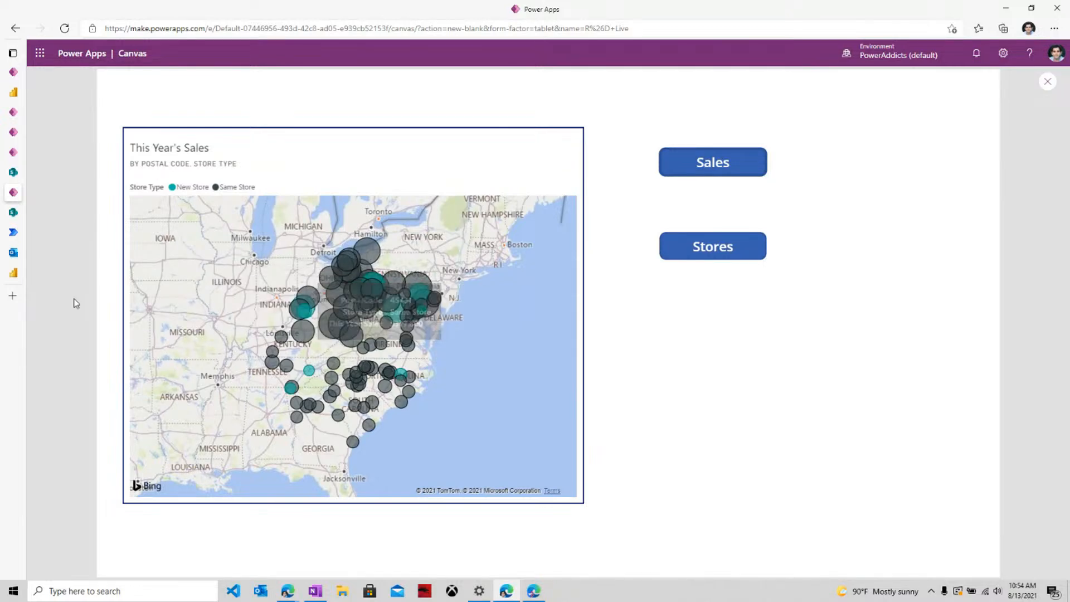
Step: Open the community blog article at aka.ms/pbiinpa in a new browser tab
click(33, 299)
text(a)
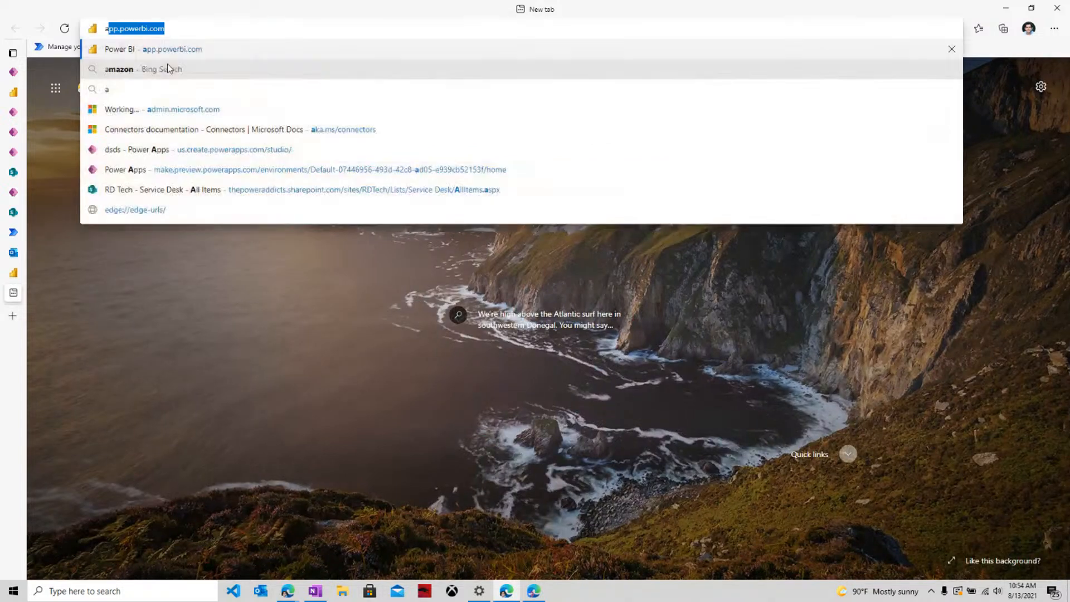
text(ka.ms/)
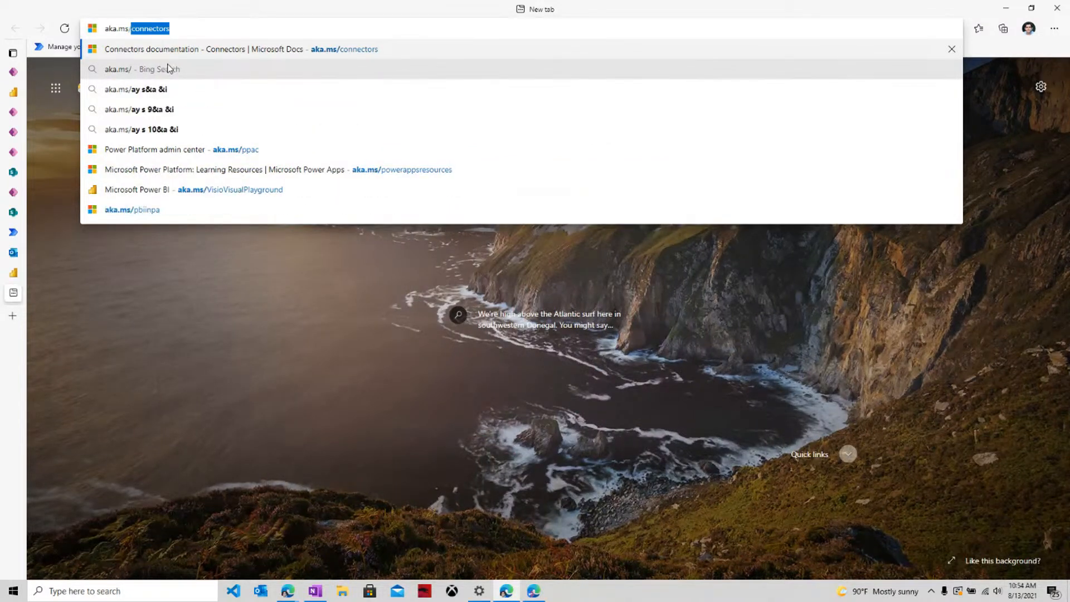
text(pbi)
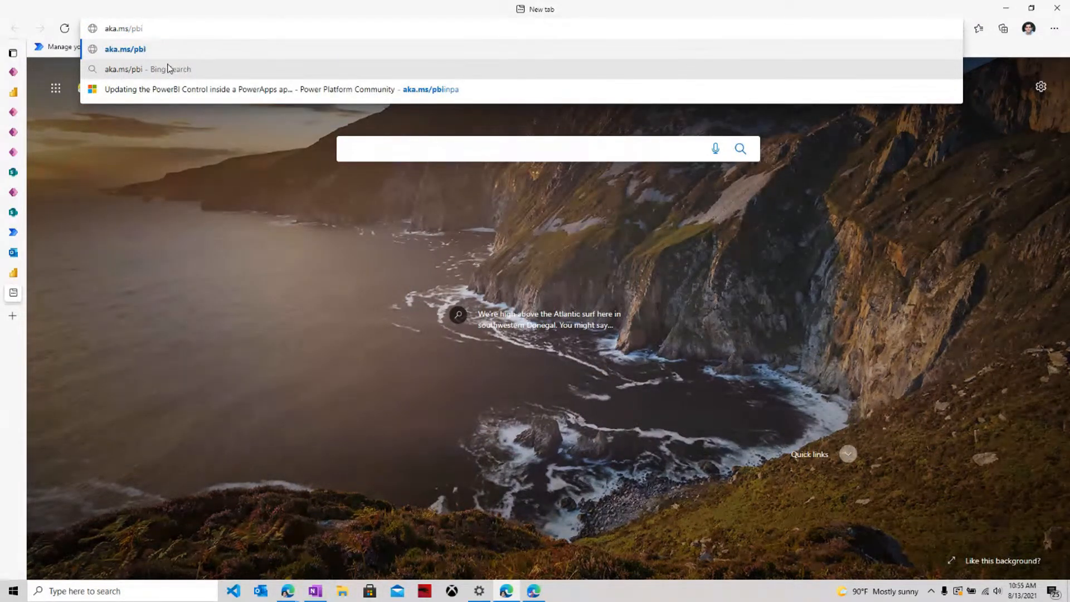
text(inpa)
key(Return)
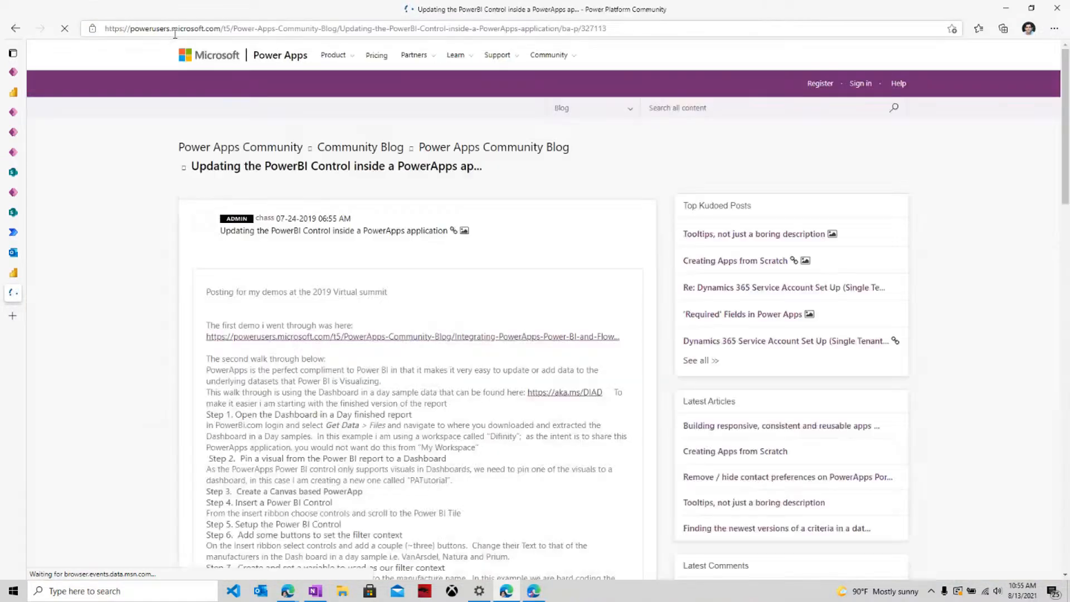
Step: Read through the blog walkthrough to the TileURL filter step, and switch to the Retail Analysis Sample report in Power BI
click(392, 35)
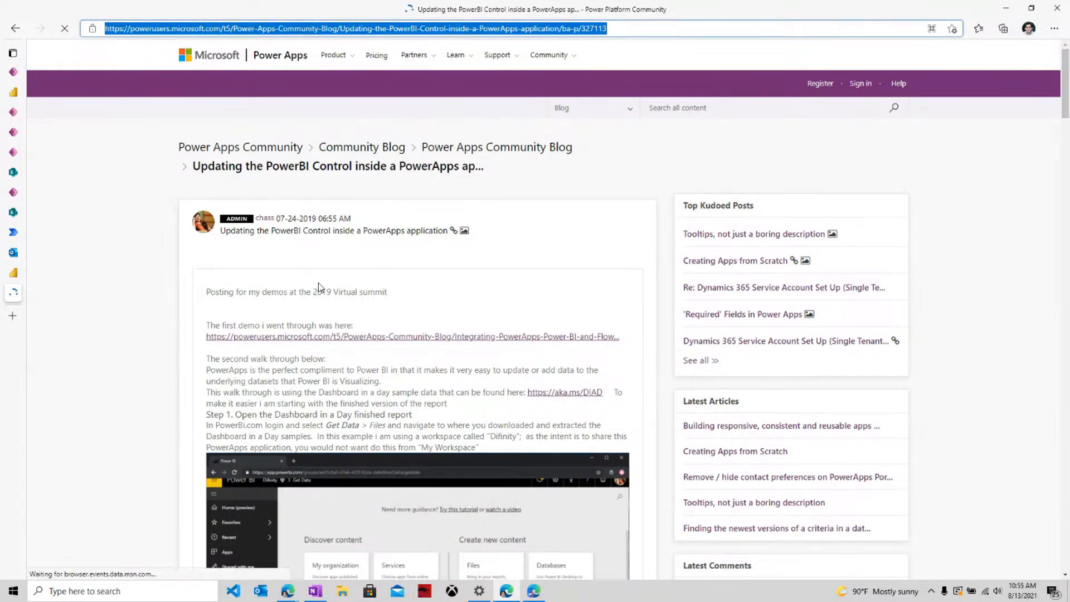
scroll(319, 284, down, 3)
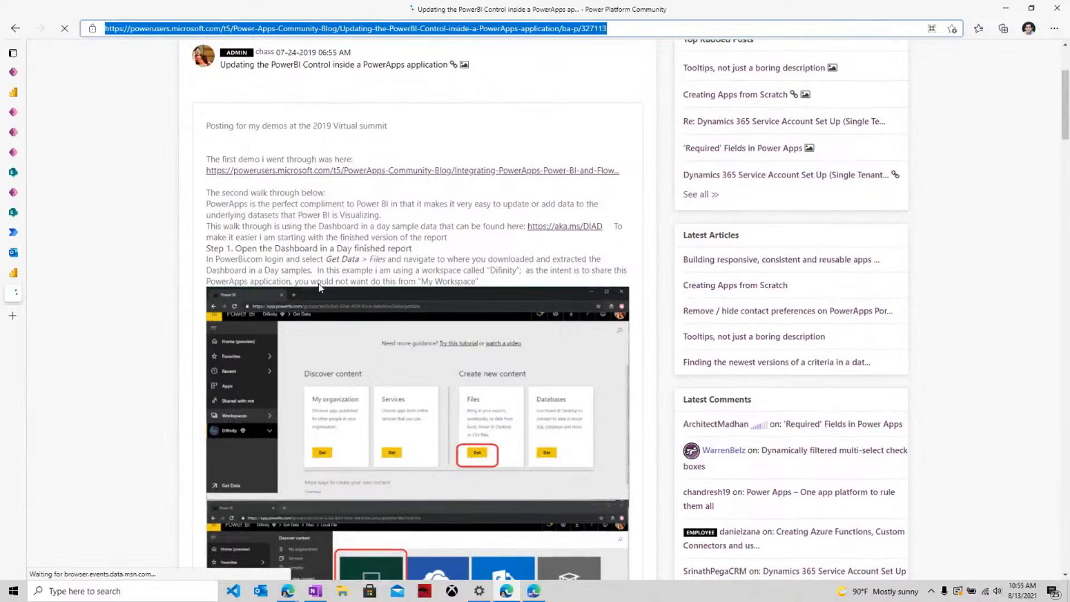
scroll(321, 285, down, 8)
scroll(326, 287, down, 20)
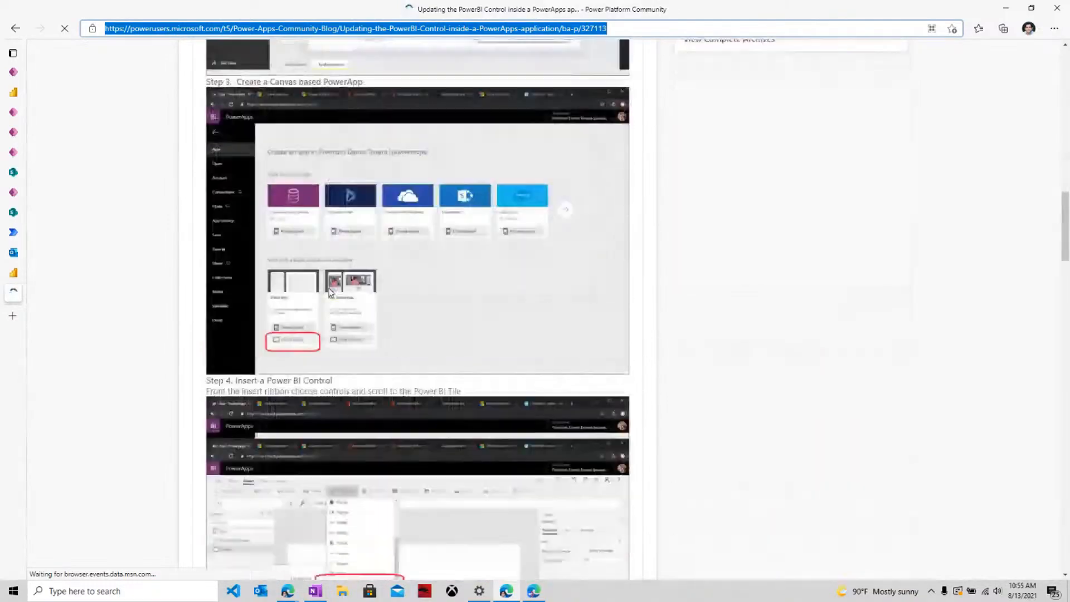
scroll(330, 292, down, 8)
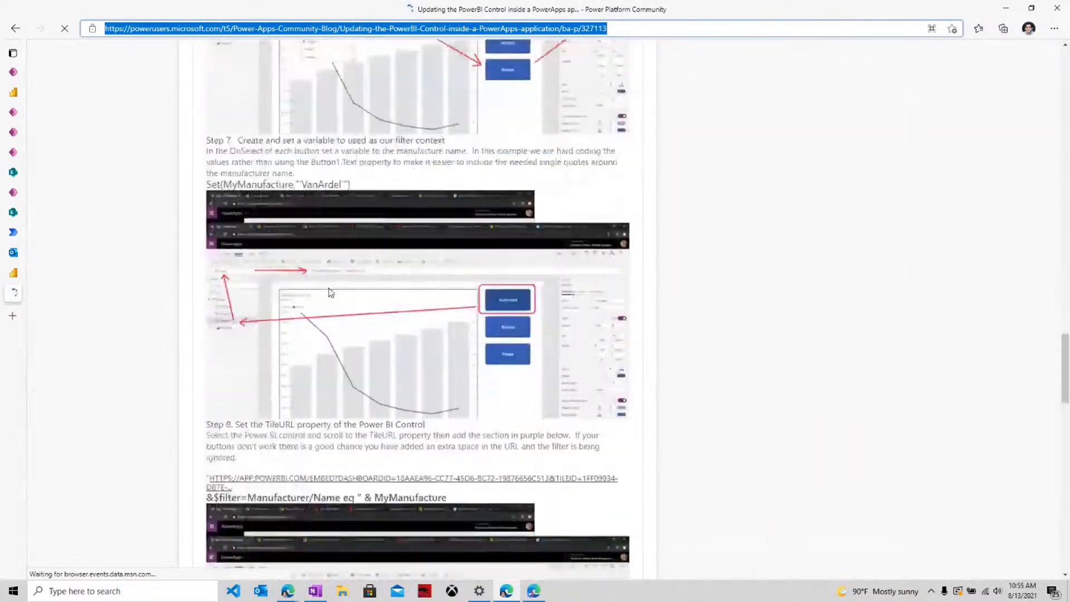
click(19, 272)
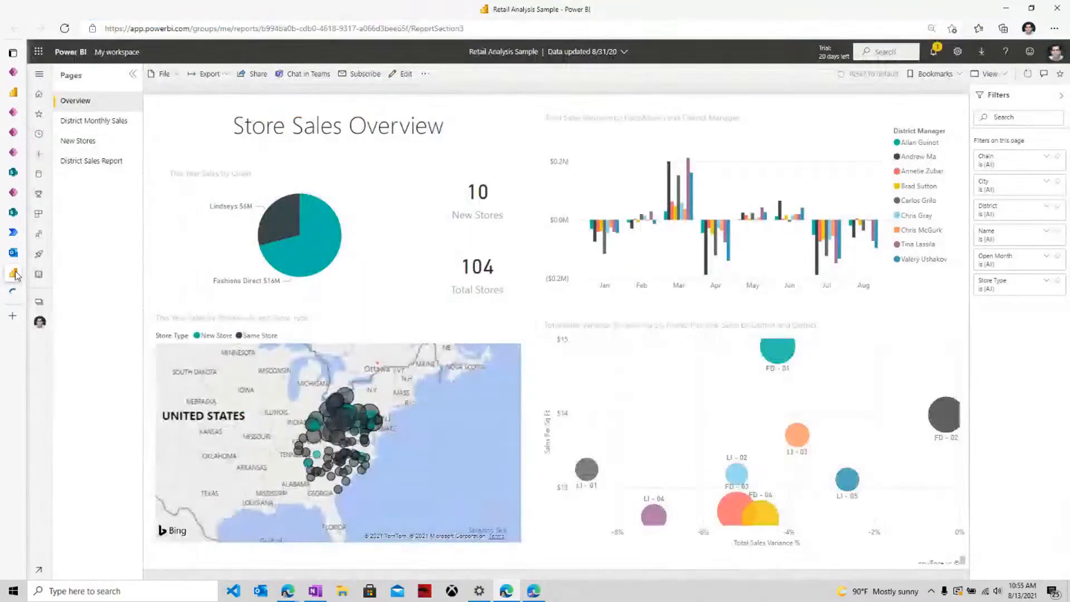
Step: Switch to the Power Apps editor, close the app preview, and check the Retail Analysis Sample report in Power BI before returning to the editor
click(13, 196)
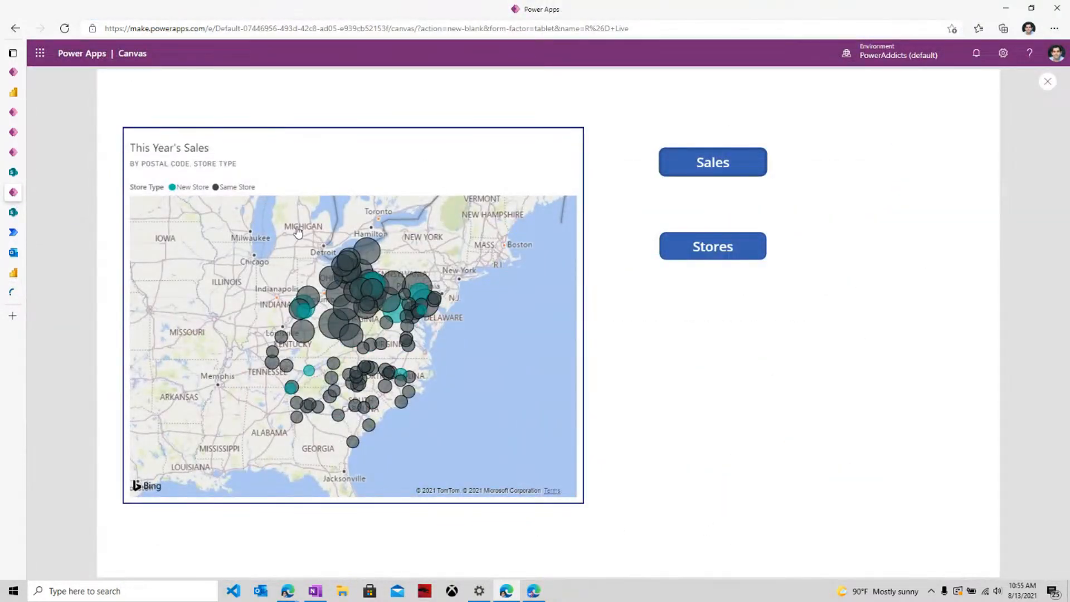
click(1050, 82)
click(537, 319)
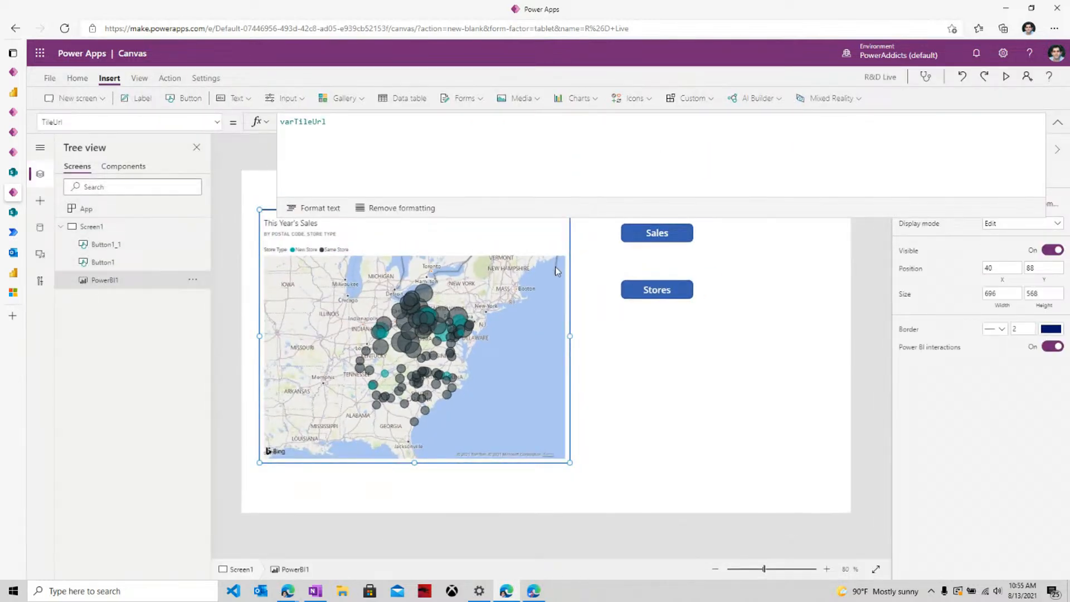
click(13, 273)
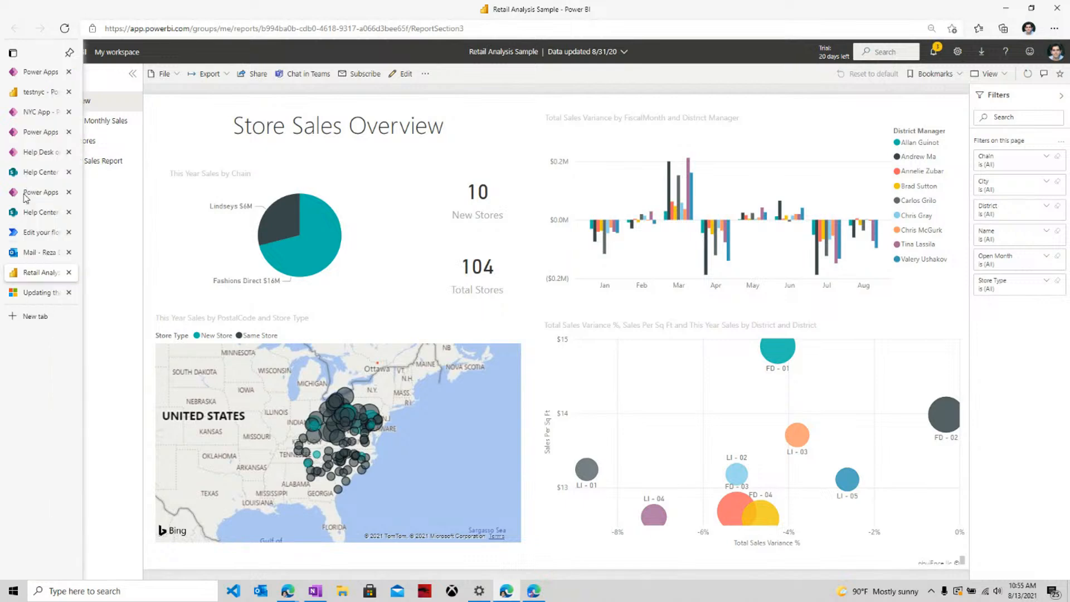
click(44, 195)
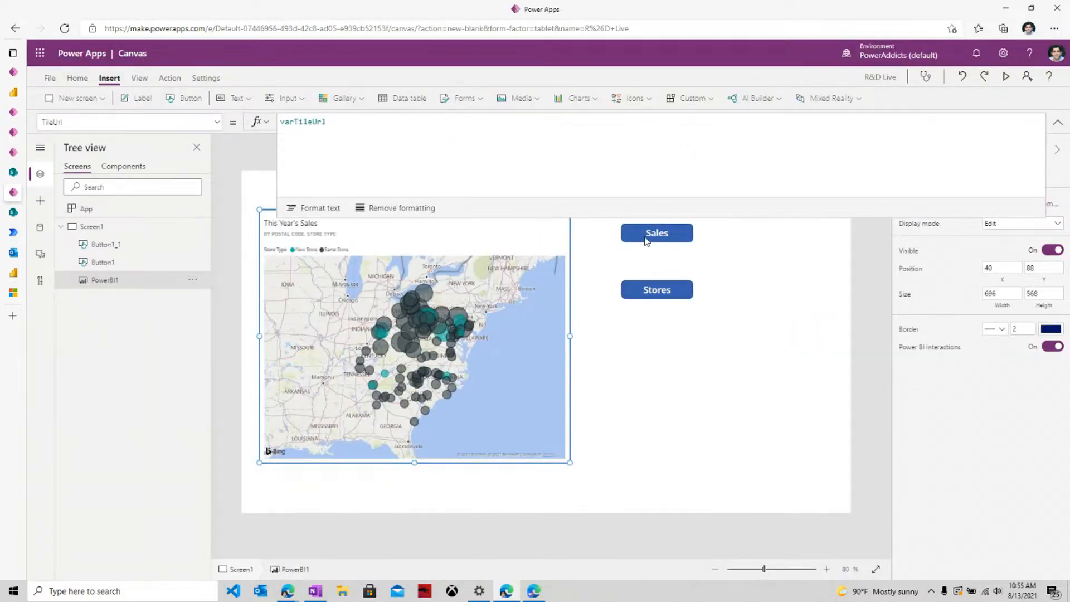
Step: Delete the Sales and Stores buttons from the app screen
click(637, 236)
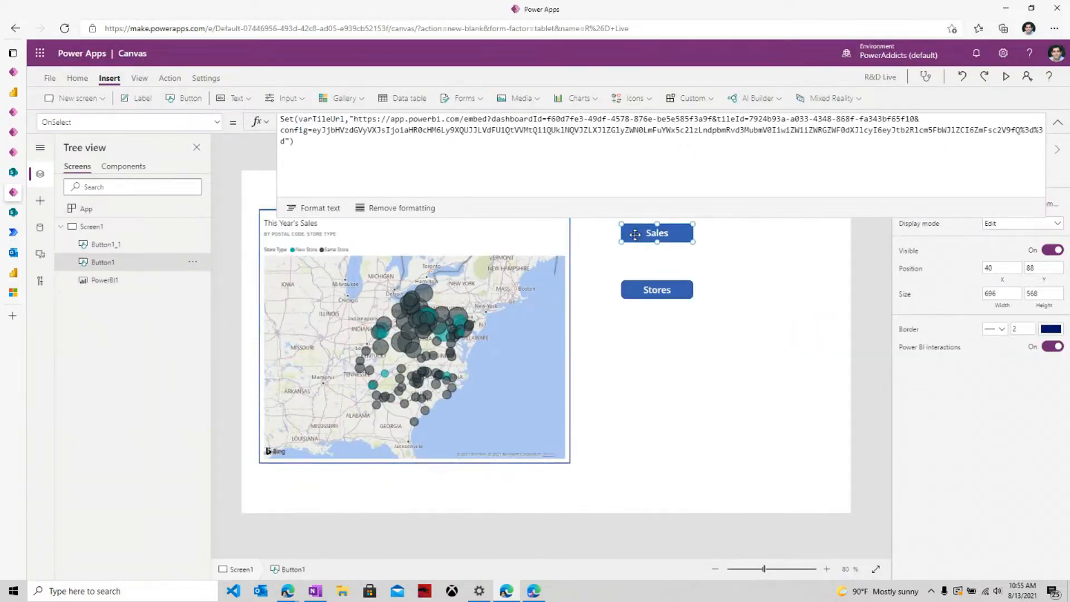
key(Delete)
click(660, 289)
key(Delete)
Step: Enlarge the Power BI tile across most of the screen, to about 1263 wide and 674 high
click(526, 296)
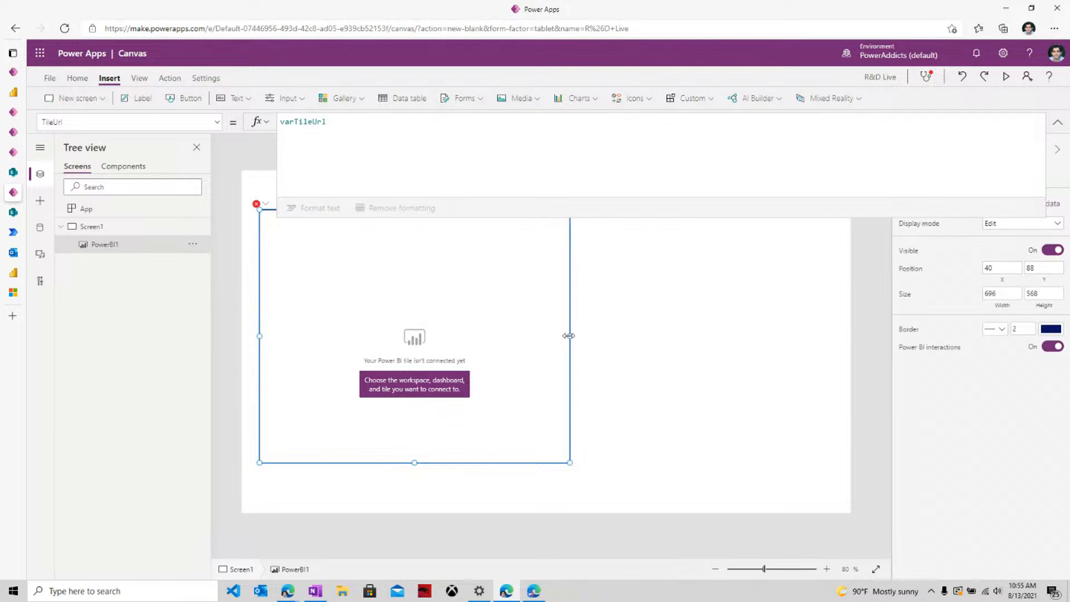
drag(570, 336, 823, 340)
drag(541, 463, 541, 511)
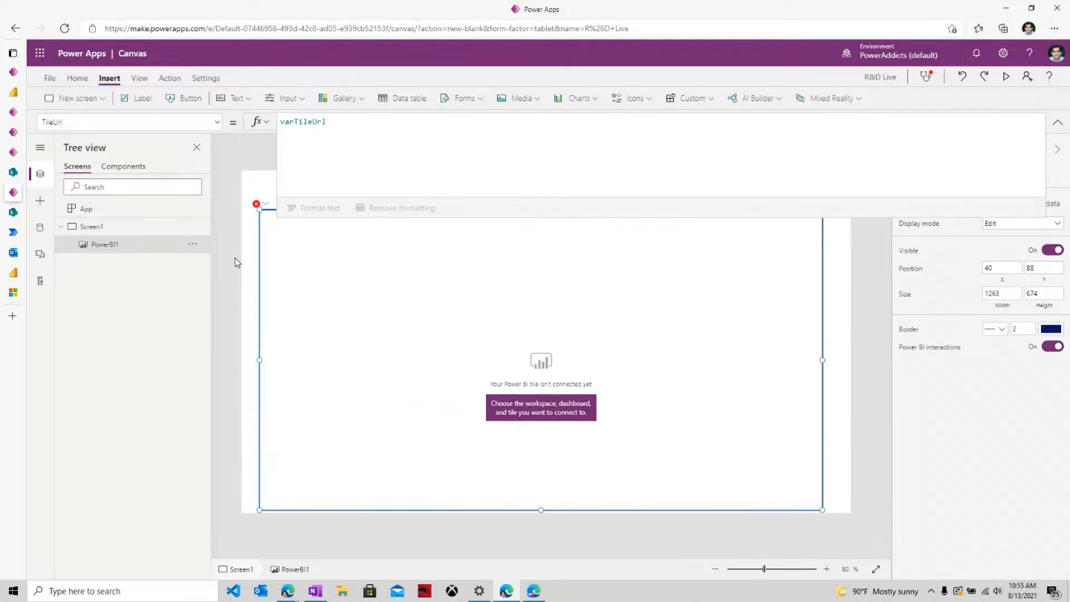
Step: Set the Power BI tile's AllowNewAPI property to true in its advanced properties
double_click(310, 121)
click(1058, 122)
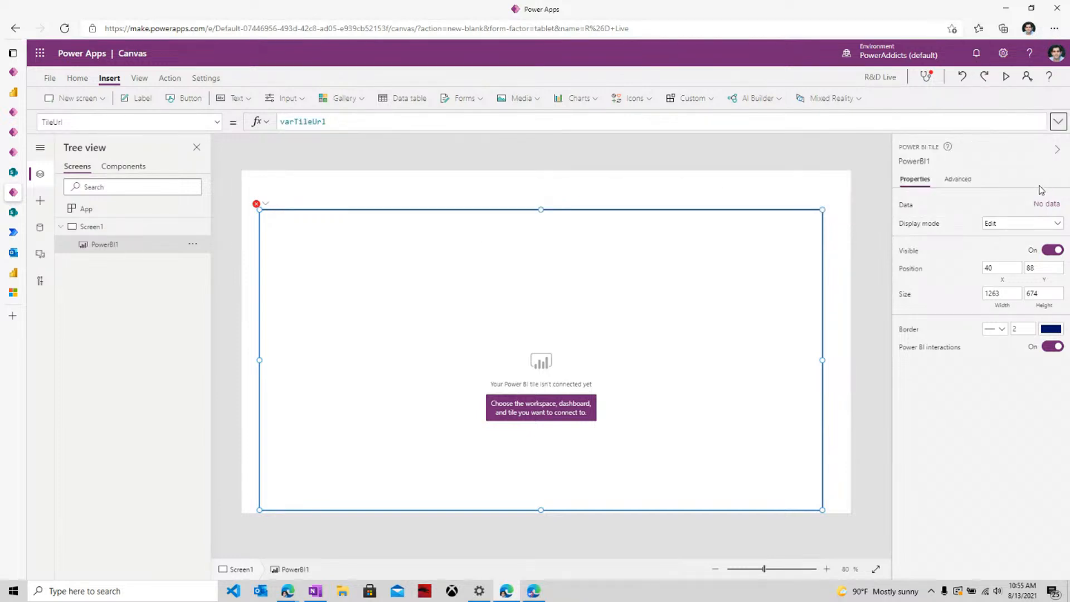
click(960, 180)
scroll(953, 357, down, 2)
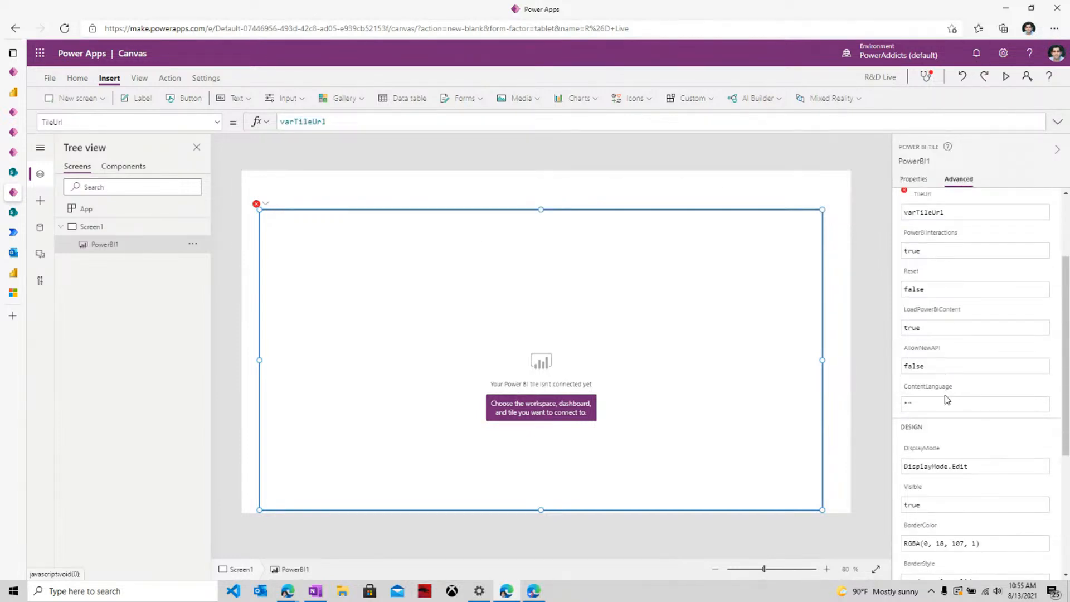
scroll(971, 446, up, 2)
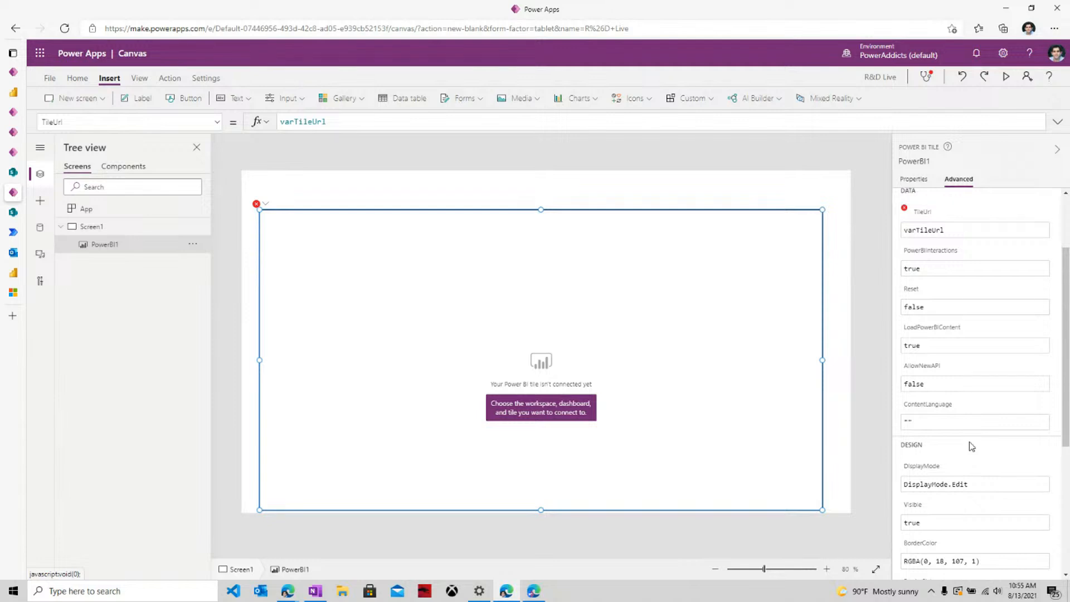
click(933, 464)
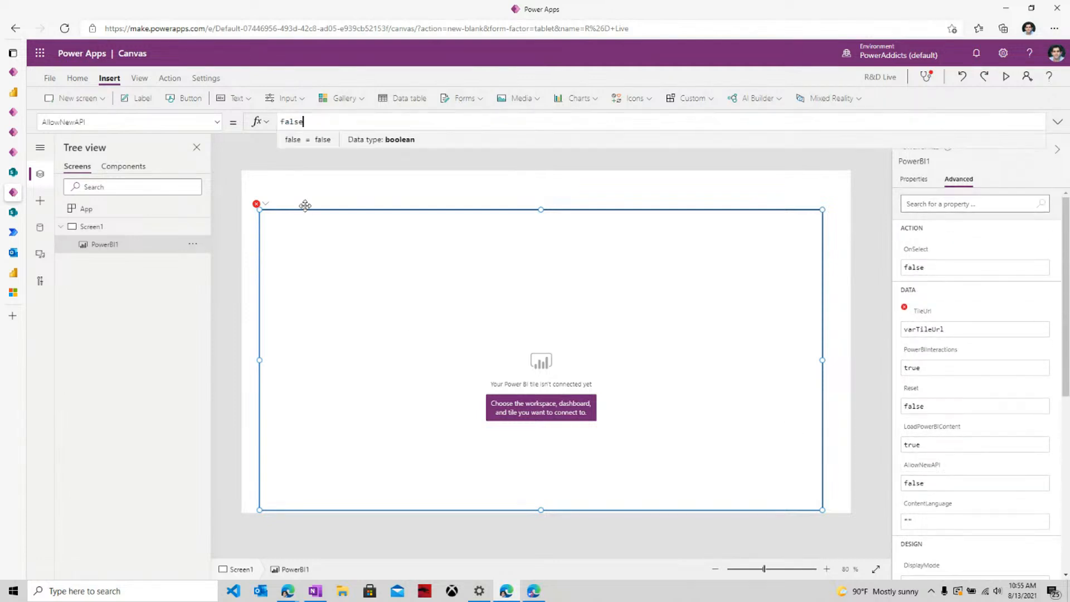
drag(319, 122, 277, 123)
text(true)
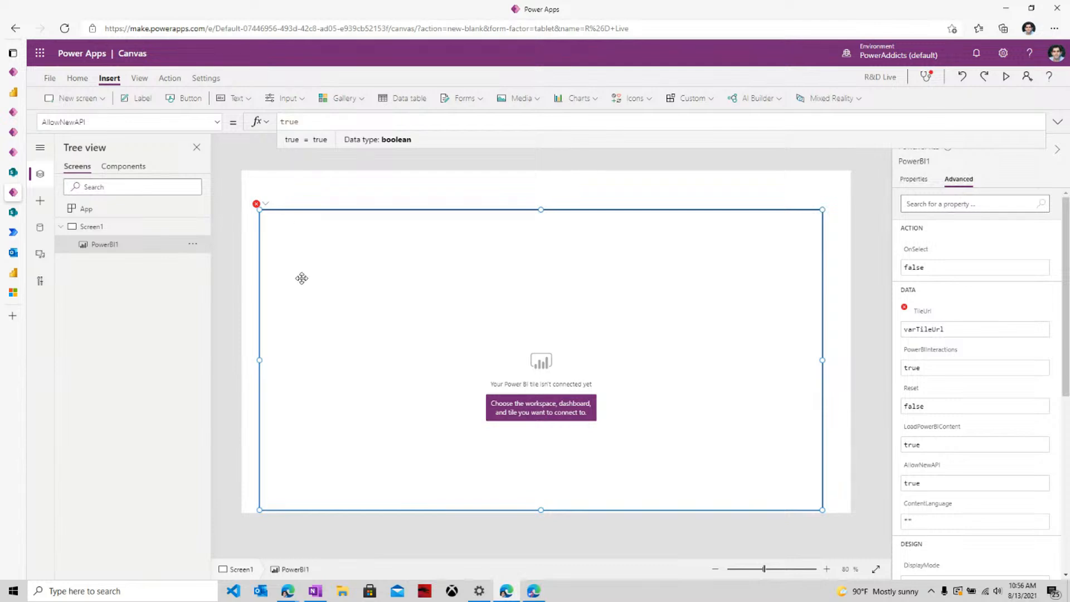
click(335, 273)
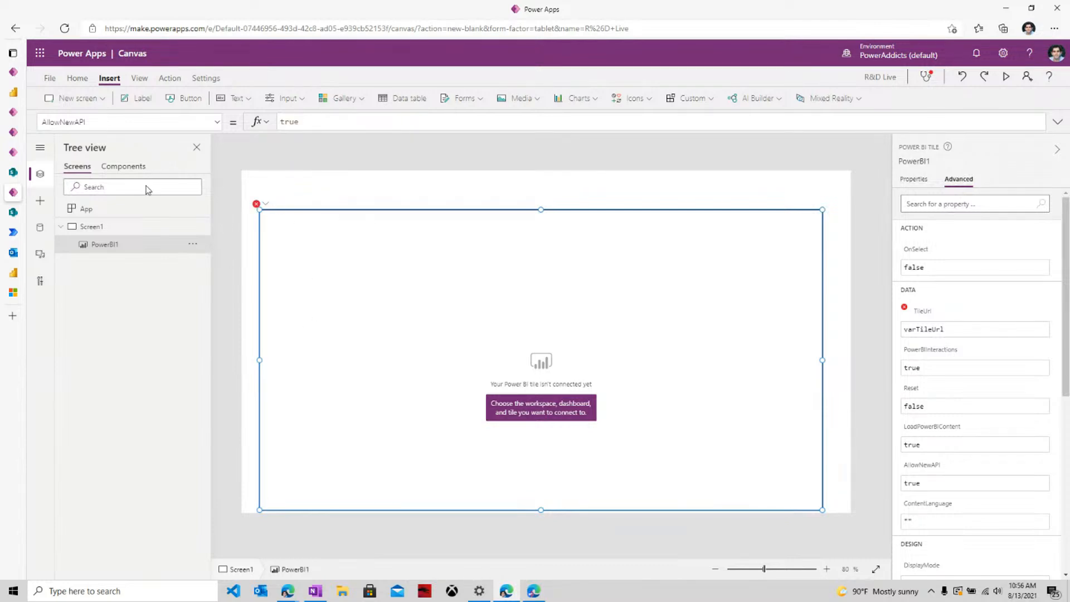
Step: Copy the Embed Report URL from the PP Integration page in OneNote, and return to the Power Apps editor
mouse_move(1, 135)
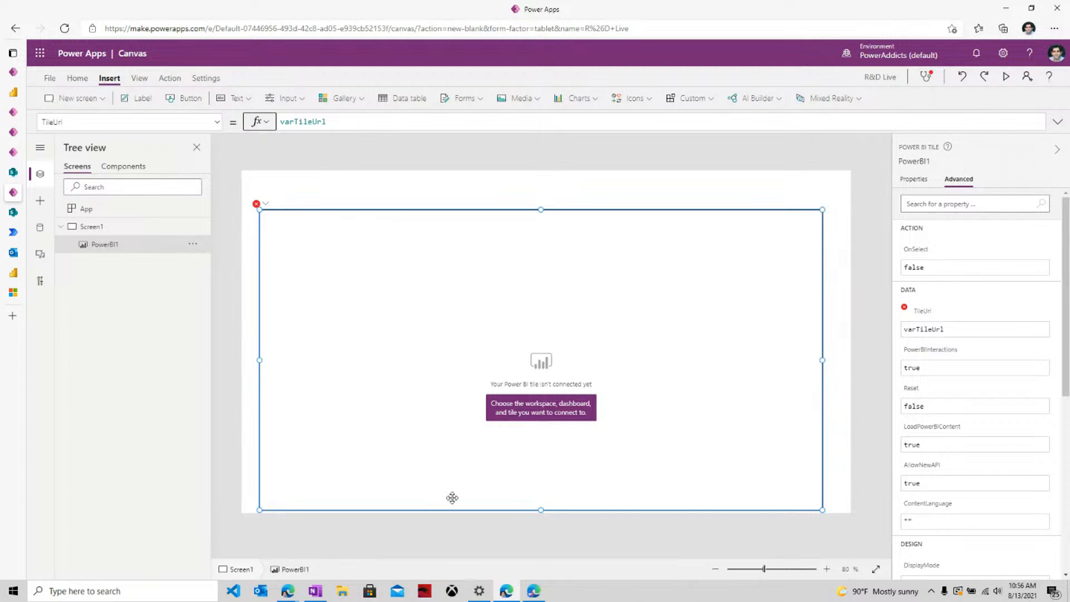
click(323, 590)
scroll(413, 281, up, 8)
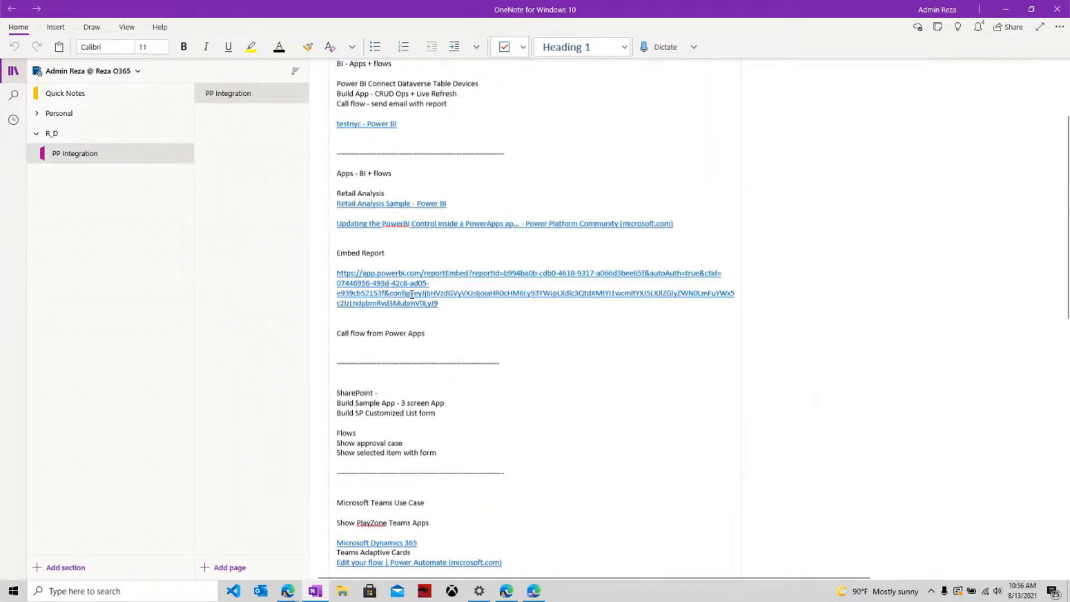
drag(458, 373, 338, 337)
click(1006, 10)
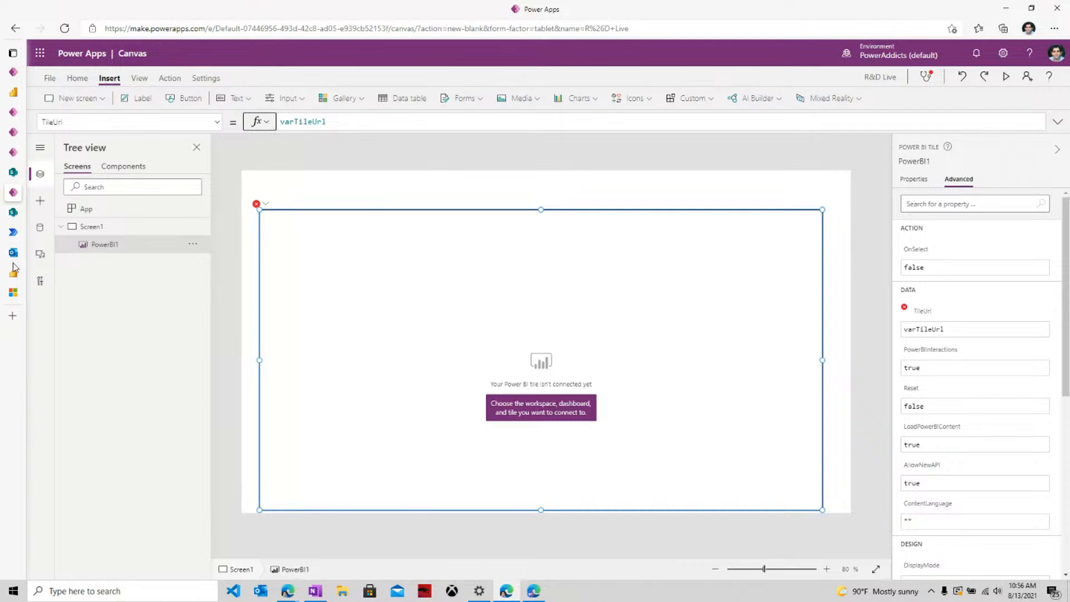
Step: Switch to the Retail Analysis Sample report in Power BI and examine its additional report options
click(14, 273)
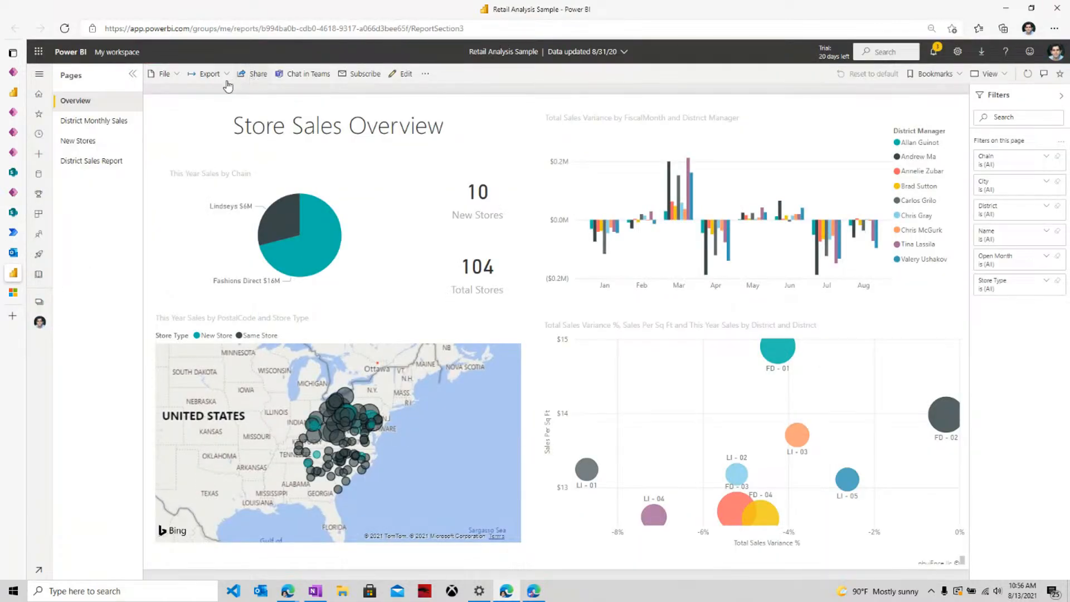
click(425, 74)
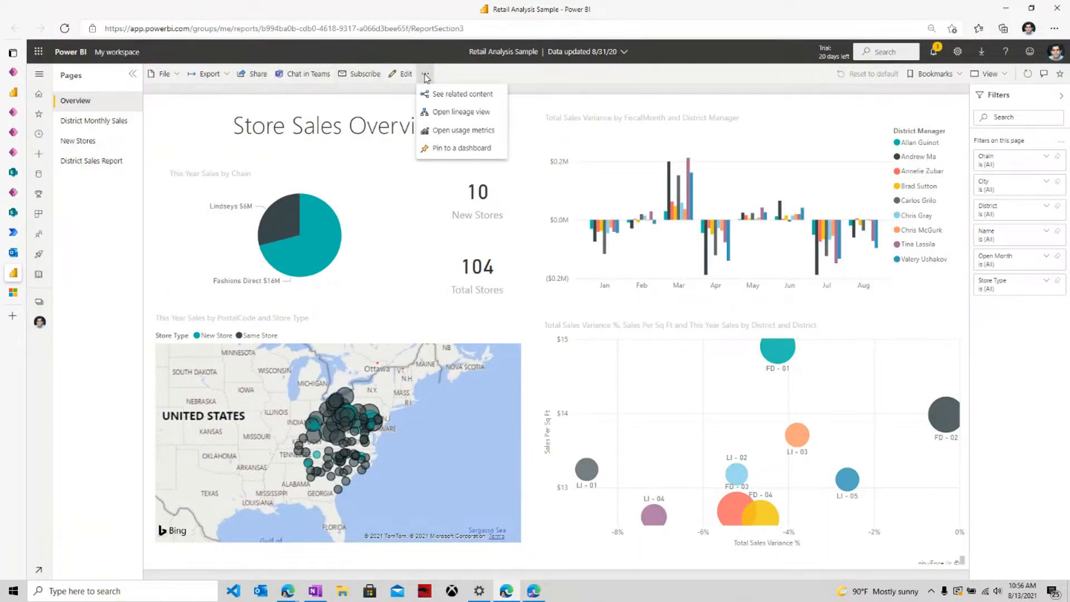
click(614, 99)
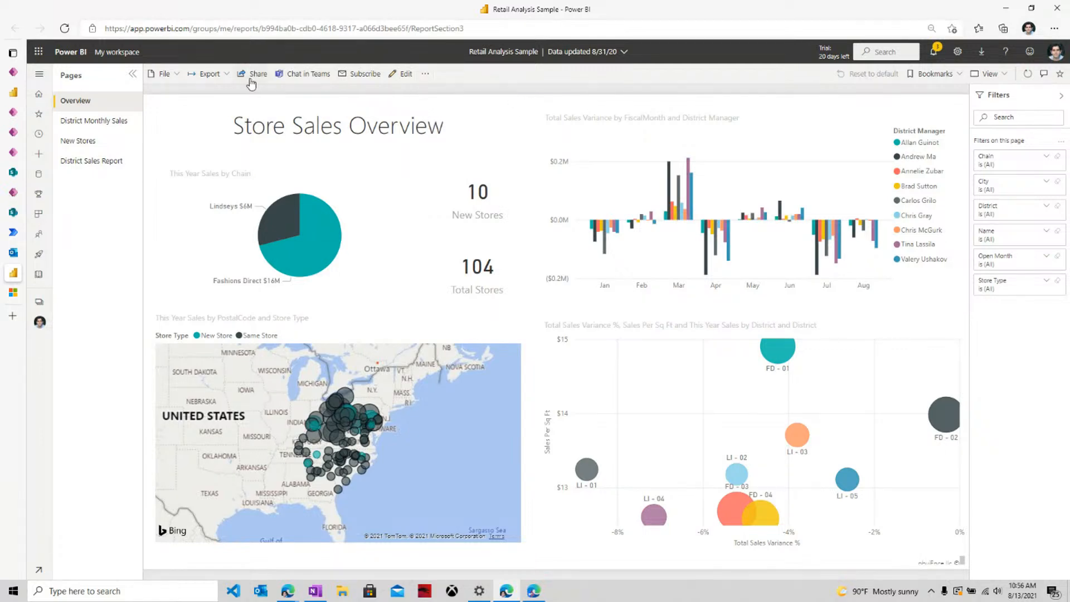
click(1006, 8)
click(523, 593)
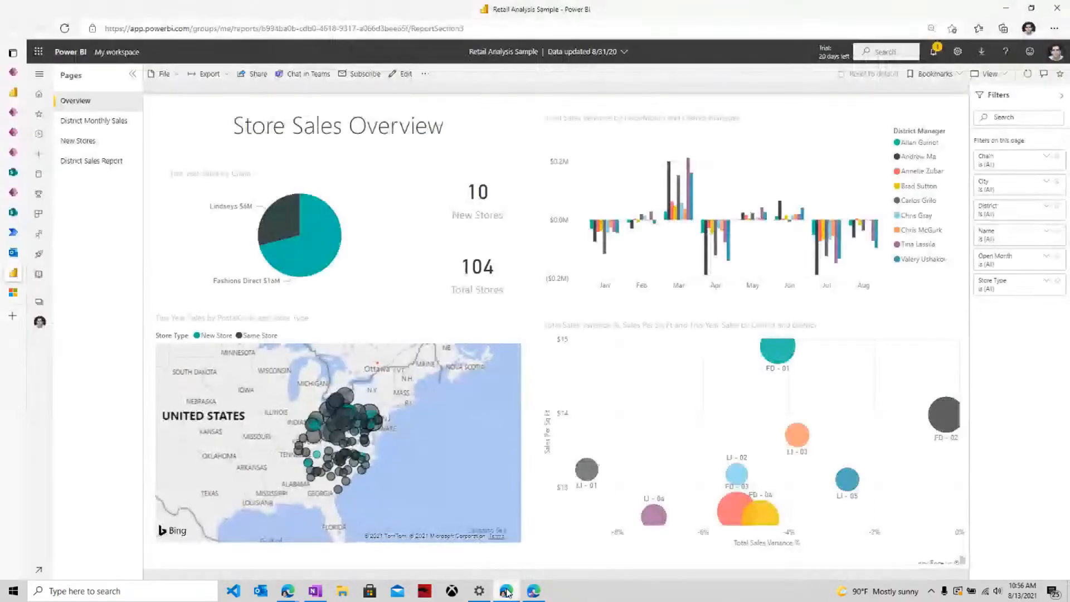
Step: Switch to the Power Apps editor and replace varTileUrl in the tile's TileUrl formula with the quoted report embed URL
mouse_move(11, 241)
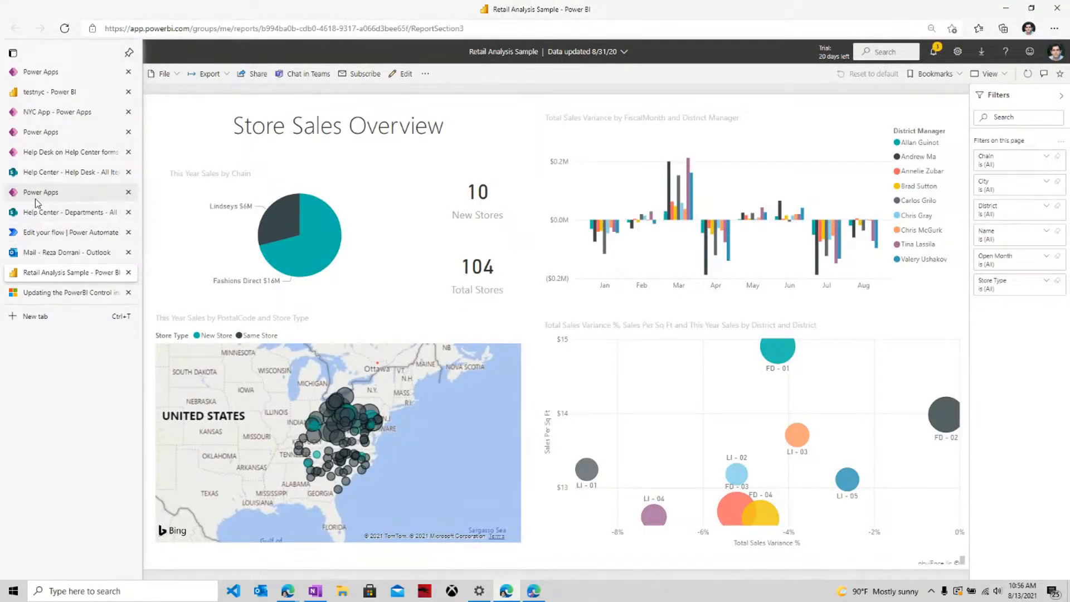
click(62, 192)
double_click(308, 123)
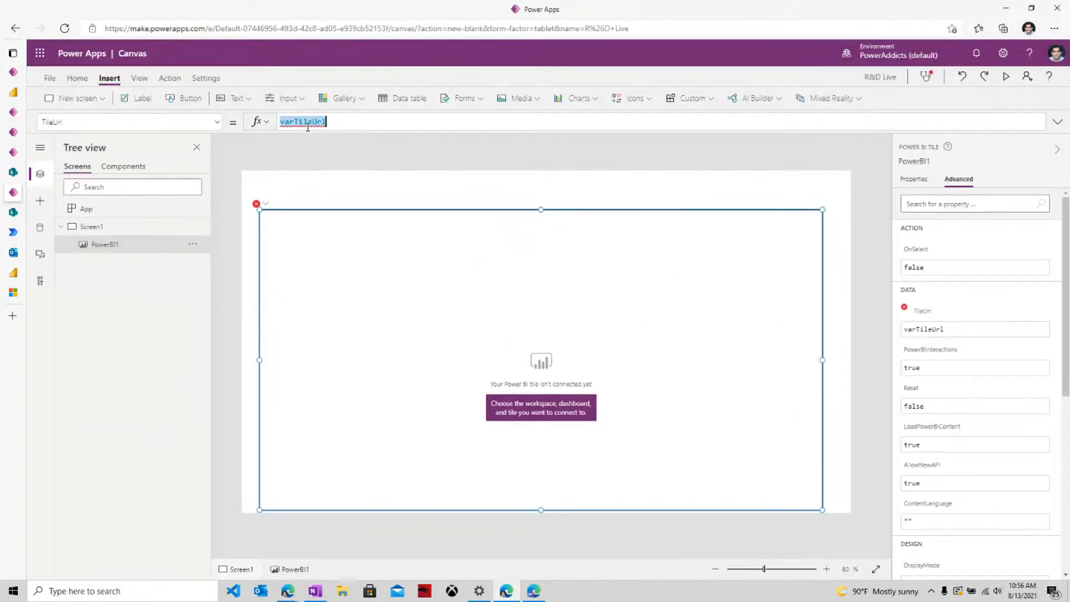
key(BackSpace)
key(ctrl+v)
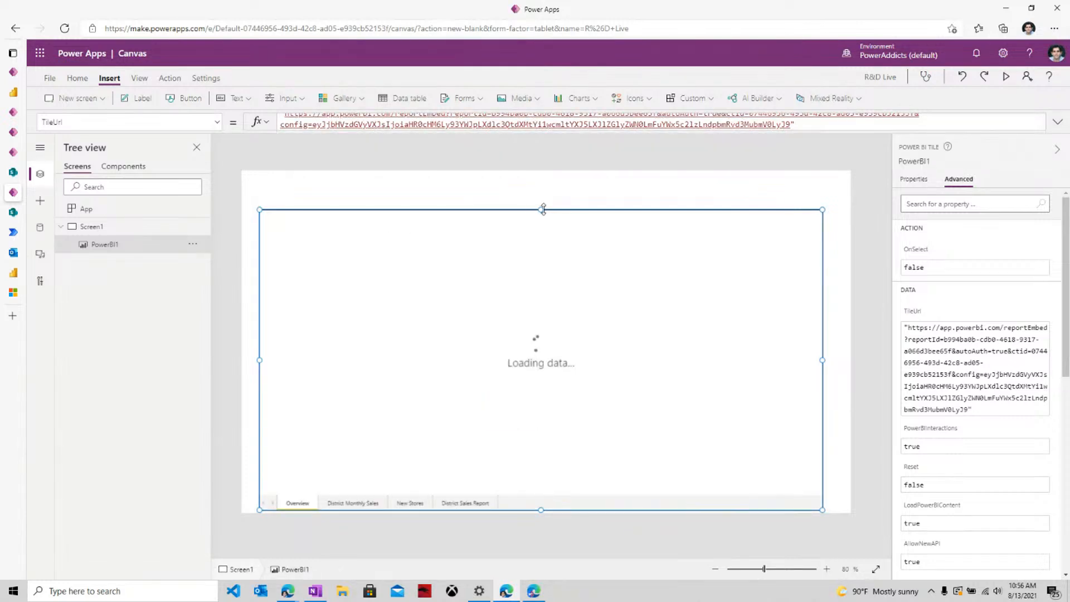
Step: Stretch the Power BI tile's upper and side edges to fill the app screen
drag(540, 209, 544, 170)
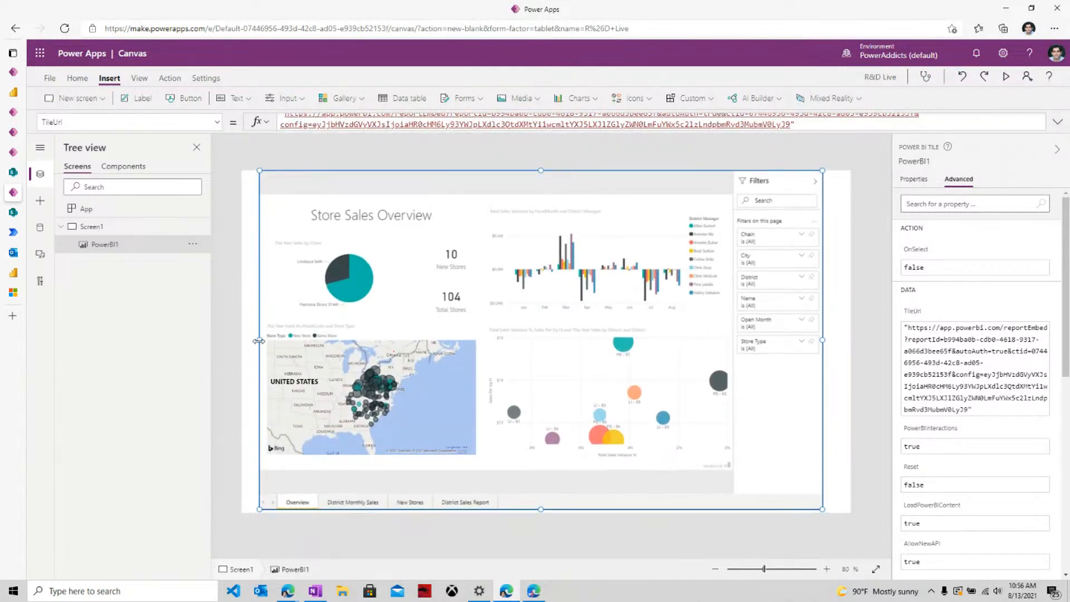
drag(261, 339, 226, 344)
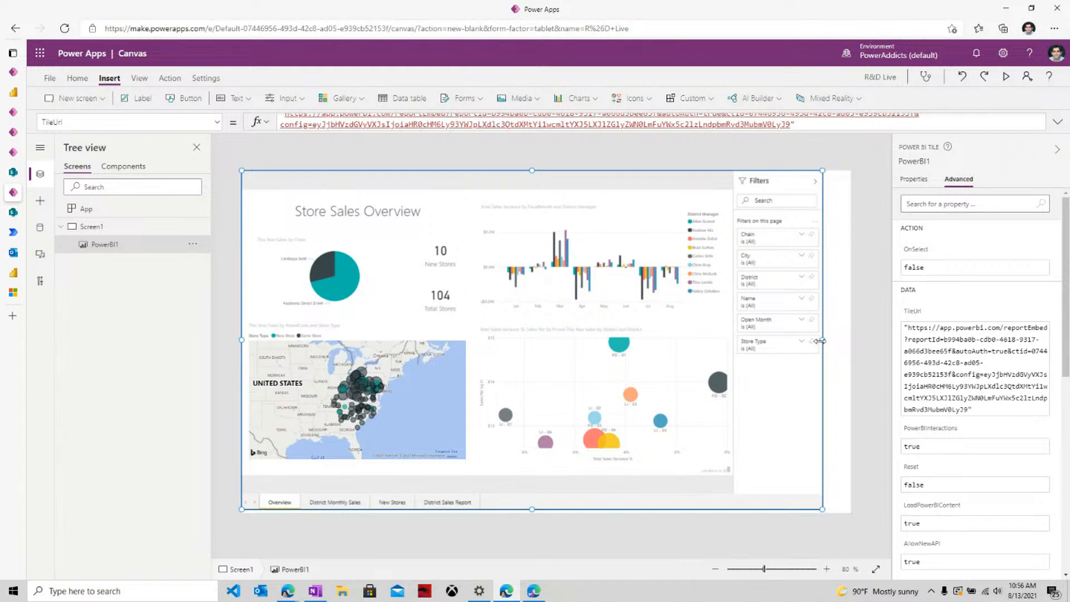
drag(824, 340, 850, 341)
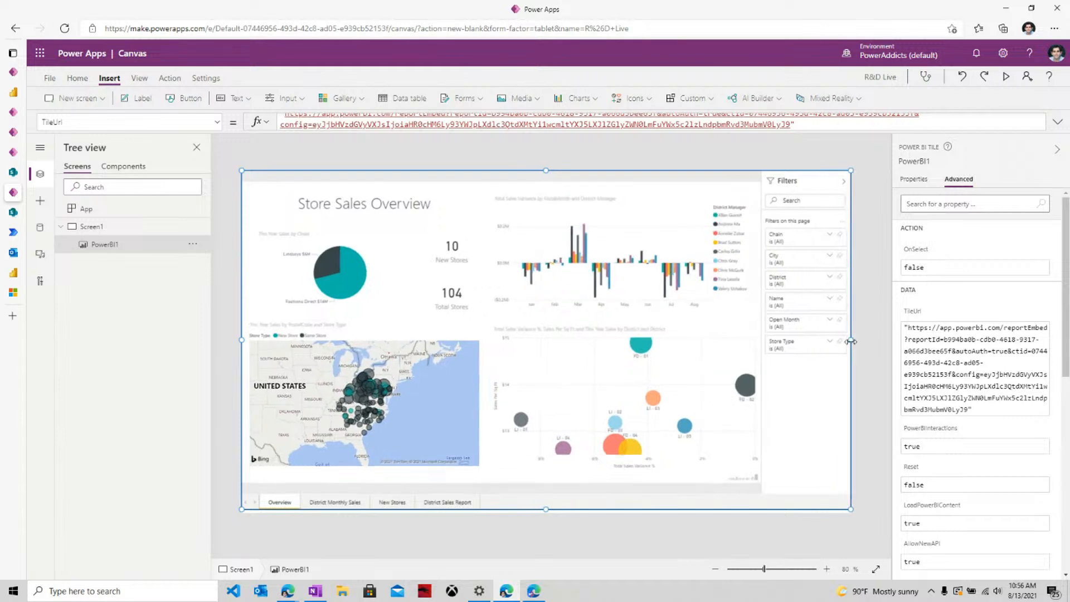
Step: Preview the app, filter District to FD - 02, FD - 03, FD - 04 and LI - 01, cross-filter by Fashions Direct, and exit the preview
click(1006, 77)
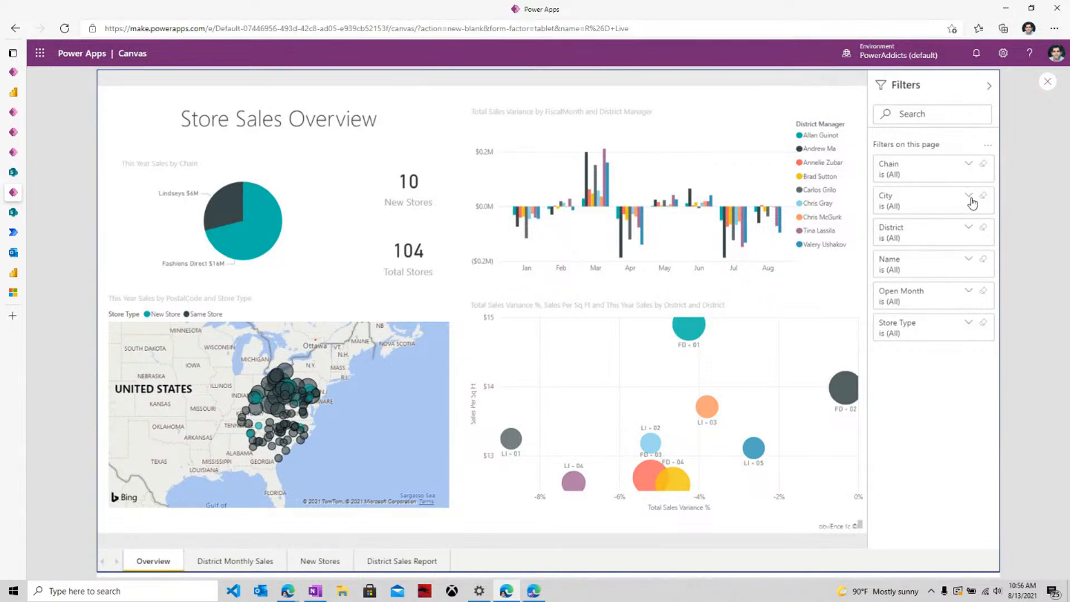
click(969, 227)
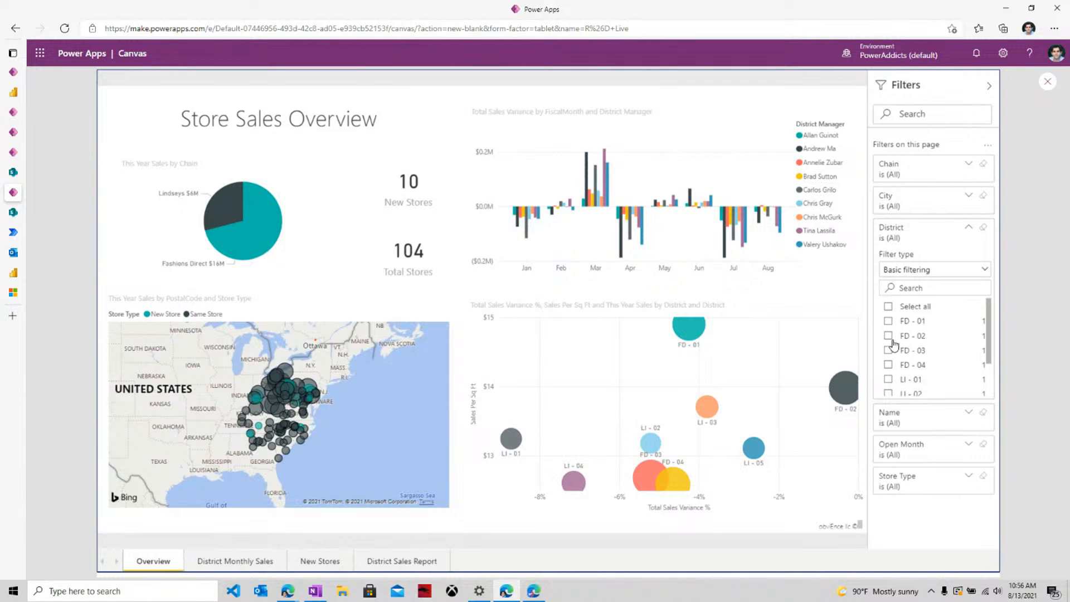
click(892, 337)
click(892, 350)
click(892, 365)
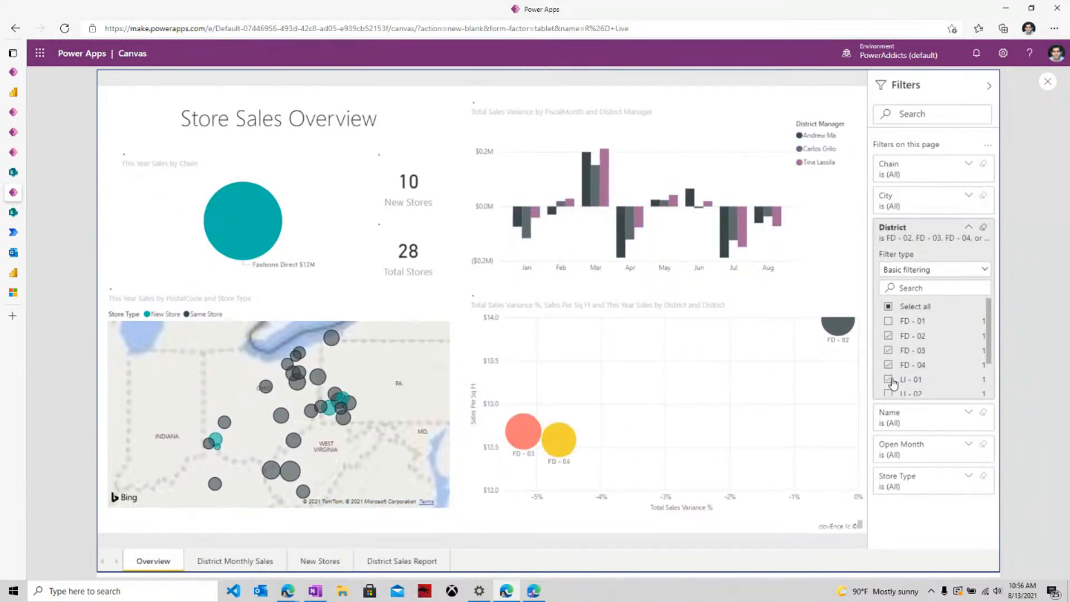
click(893, 379)
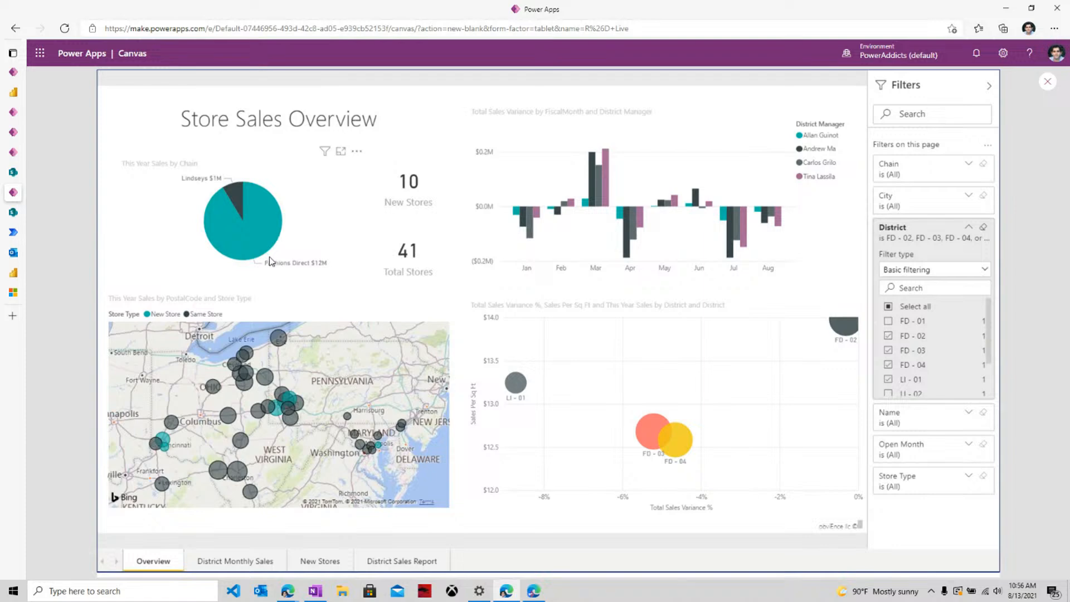
click(239, 225)
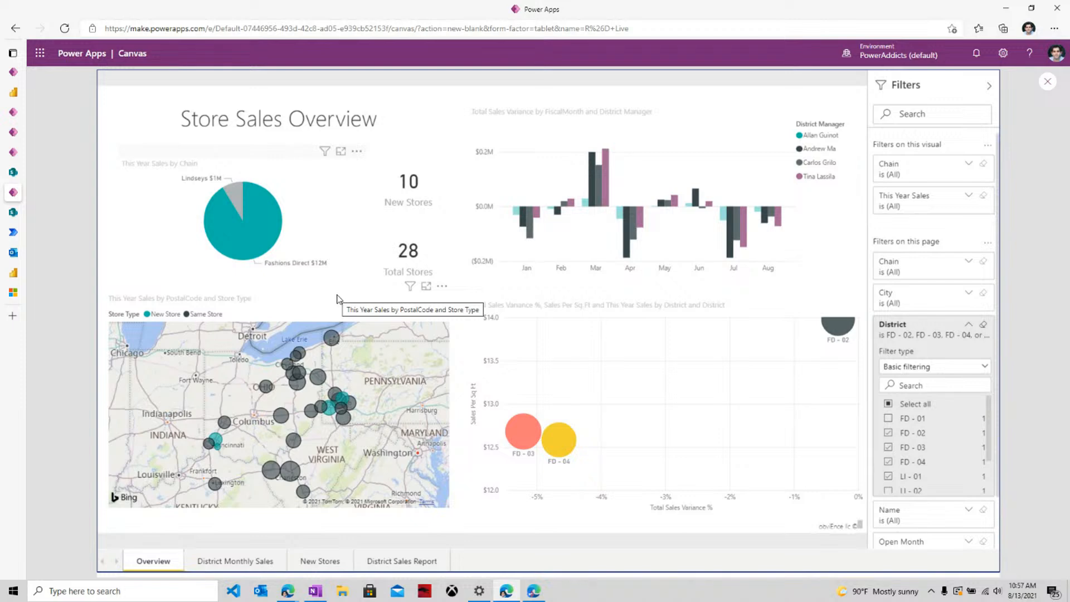
click(1053, 86)
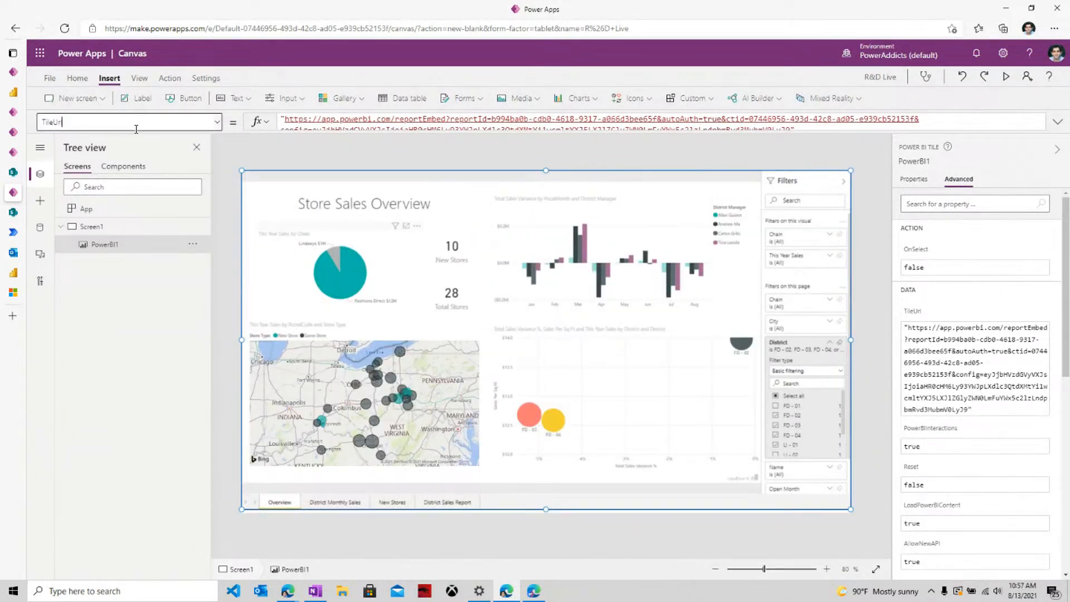
Step: Set the Power BI tile's Width property to Parent.Width
click(136, 124)
text(Width)
key(Return)
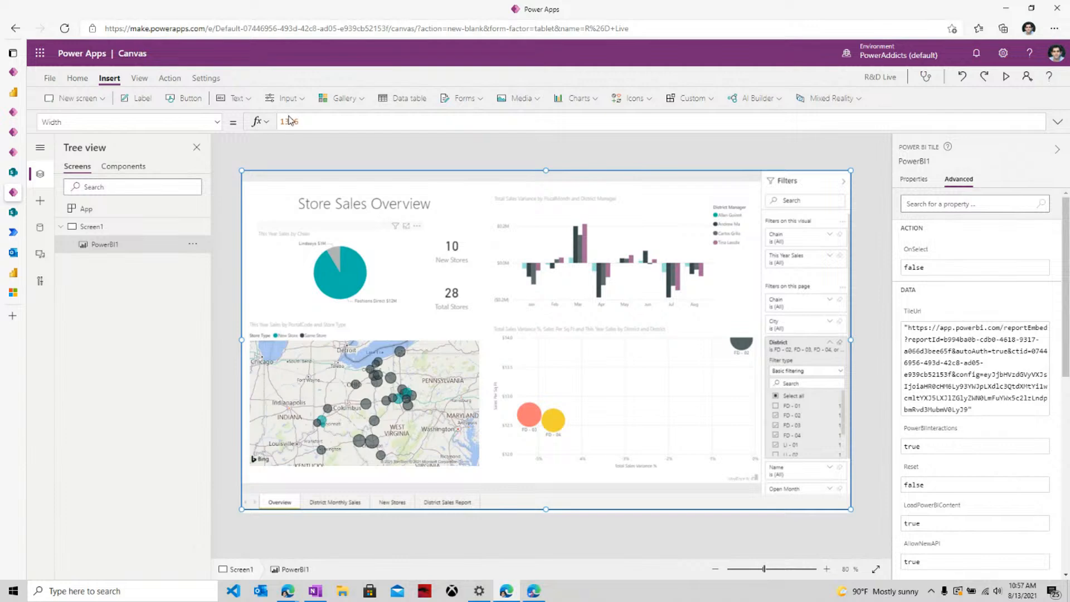
double_click(294, 122)
text(Parent.)
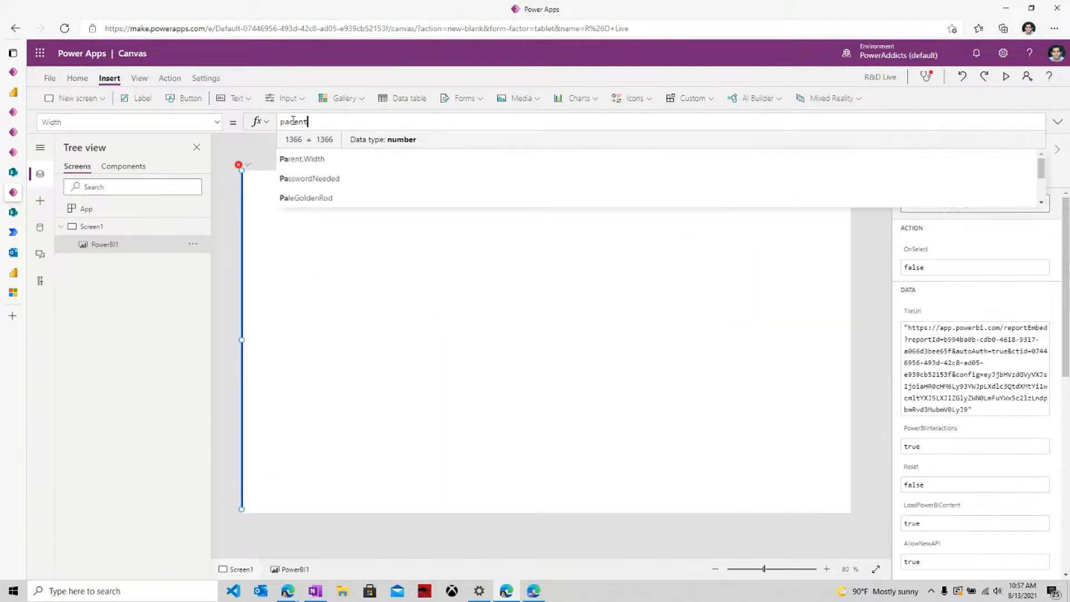
text(wi)
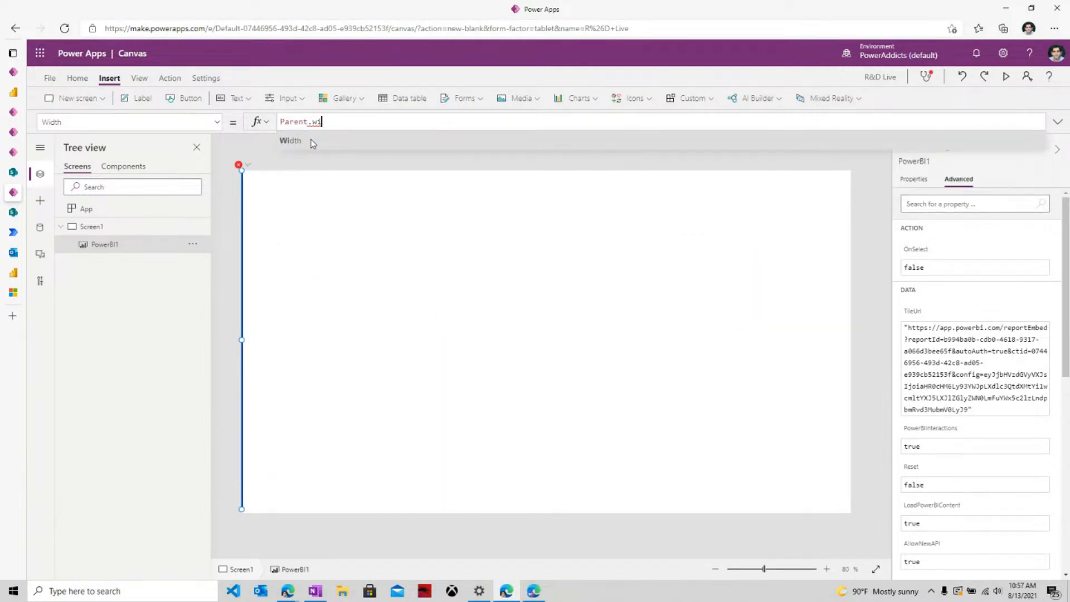
click(313, 144)
Step: Set the Power BI tile's Height property to Parent.Height
drag(98, 123, 5, 126)
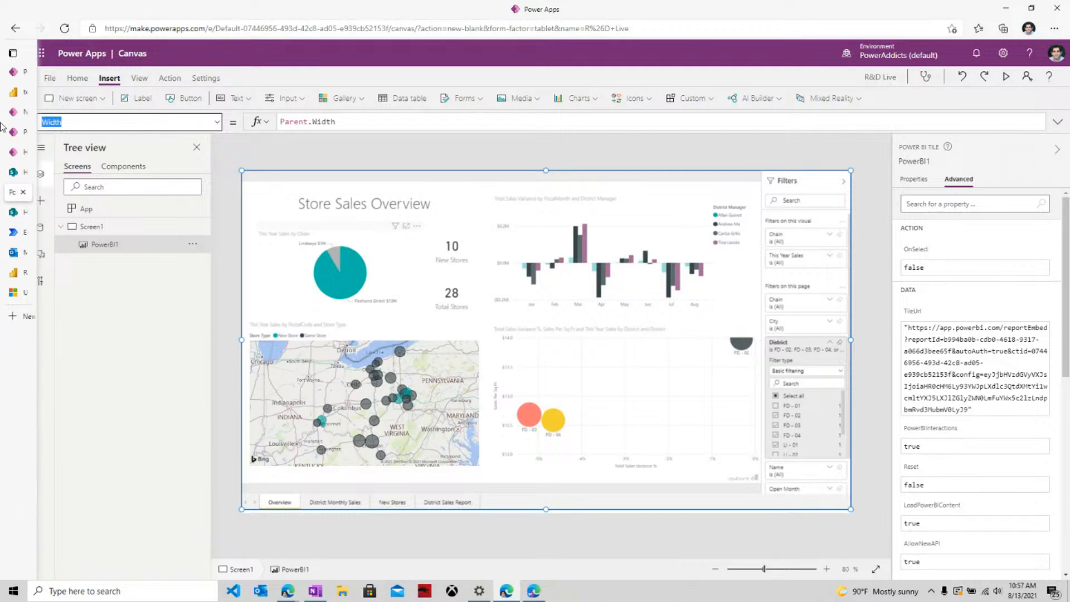
text(Height)
key(Return)
drag(320, 122, 260, 121)
text(pa)
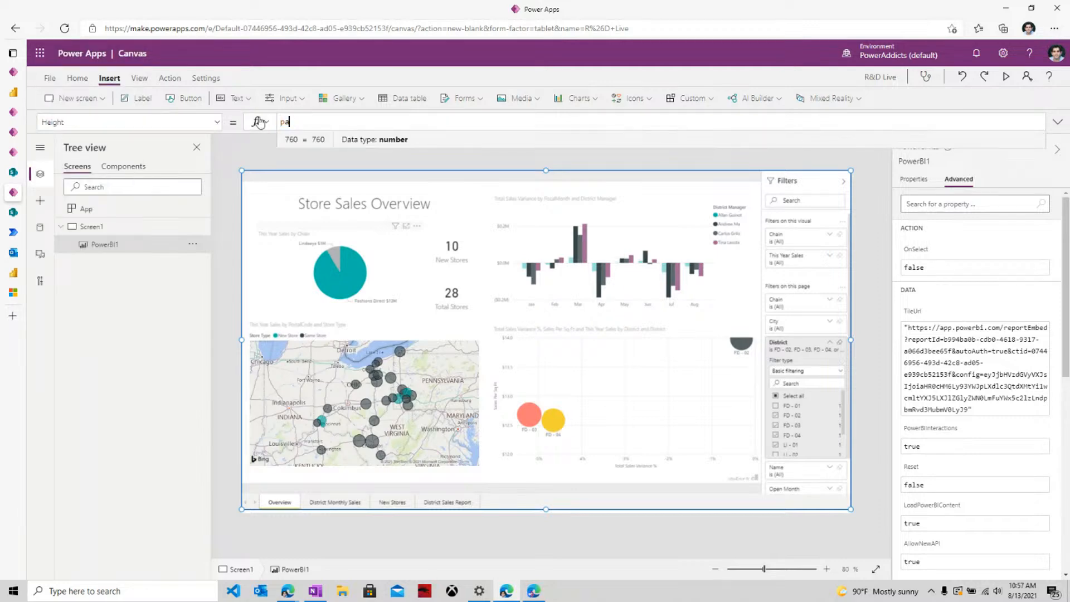
text(rent.he)
click(325, 139)
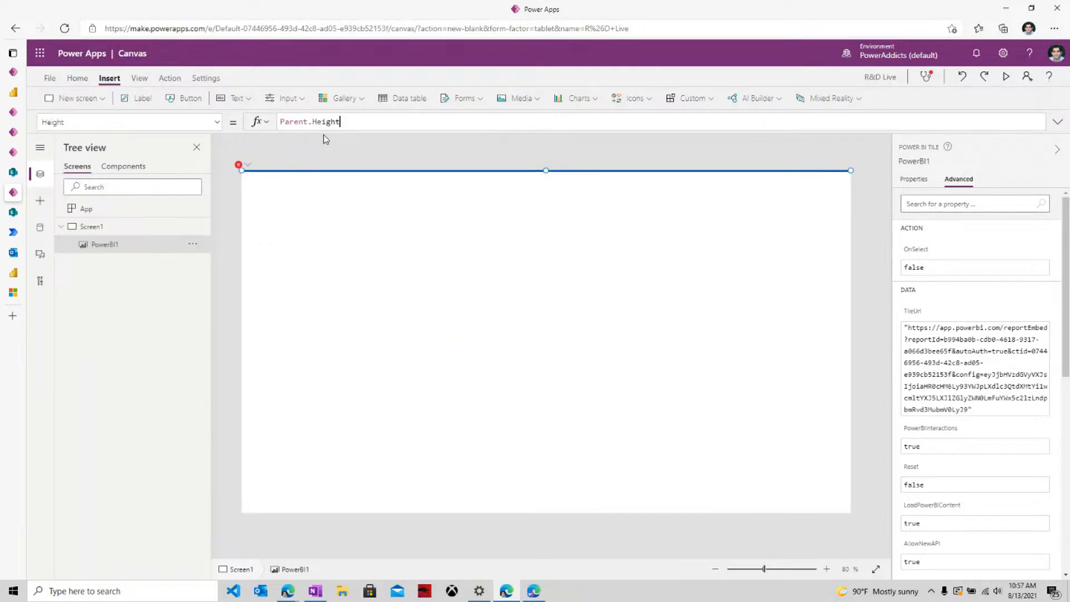
Step: Turn off Scale to fit in the app's display settings and close the settings
click(206, 79)
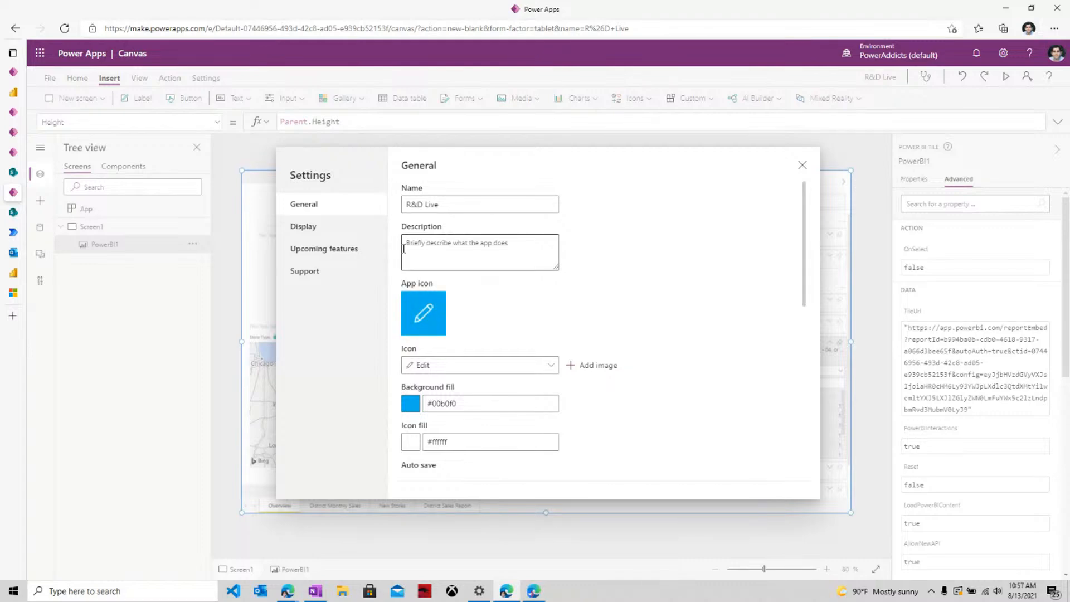
scroll(414, 393, down, 10)
click(320, 227)
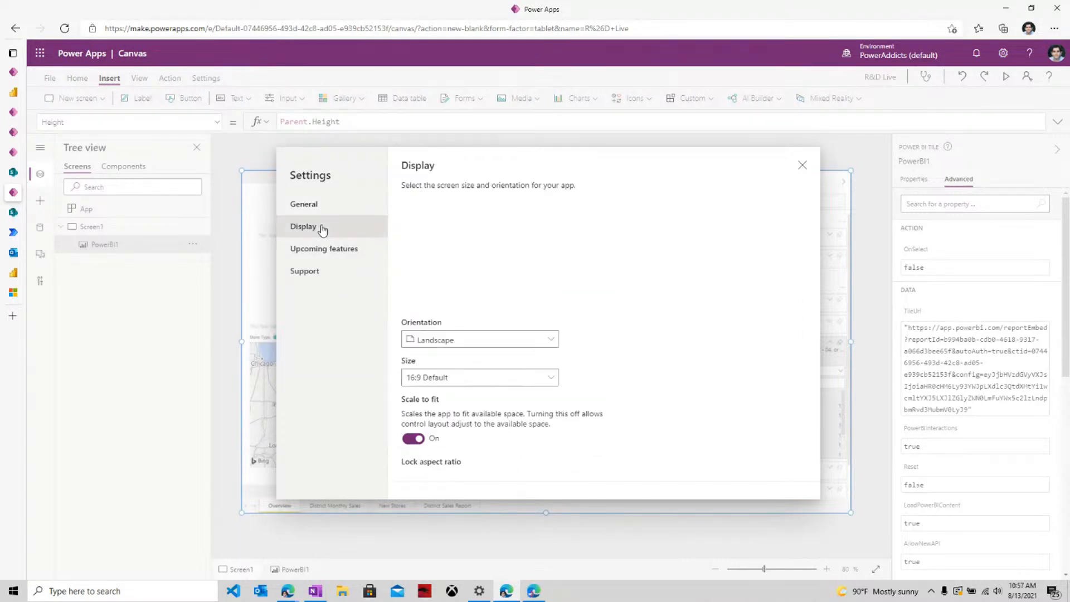
scroll(413, 393, down, 3)
click(414, 337)
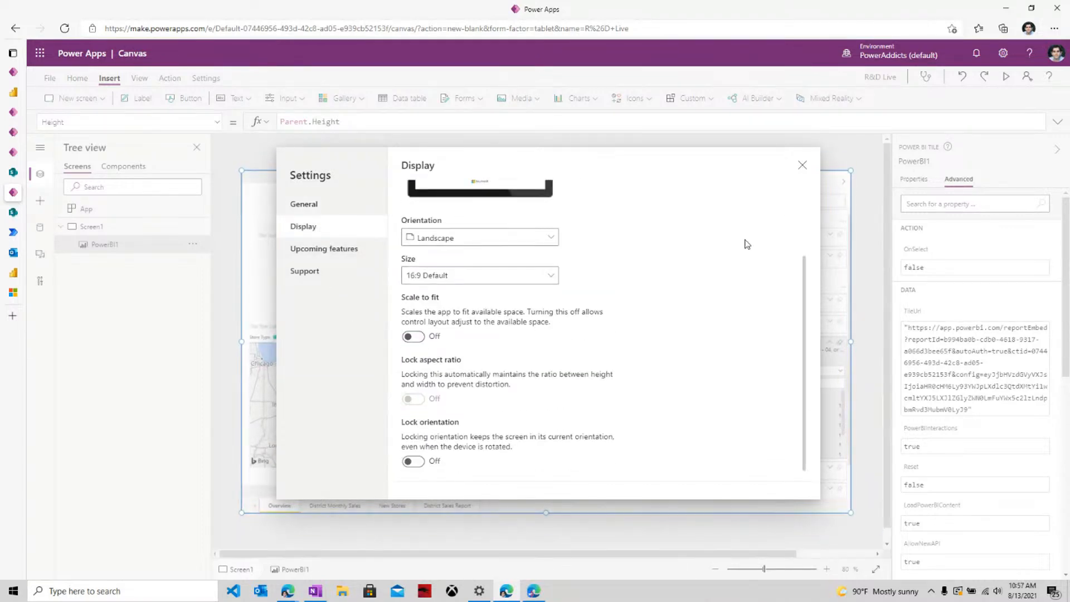
click(803, 165)
Step: Preview the app in a smaller browser window, widen the window to check the responsive layout, maximize it and exit the preview
click(1007, 77)
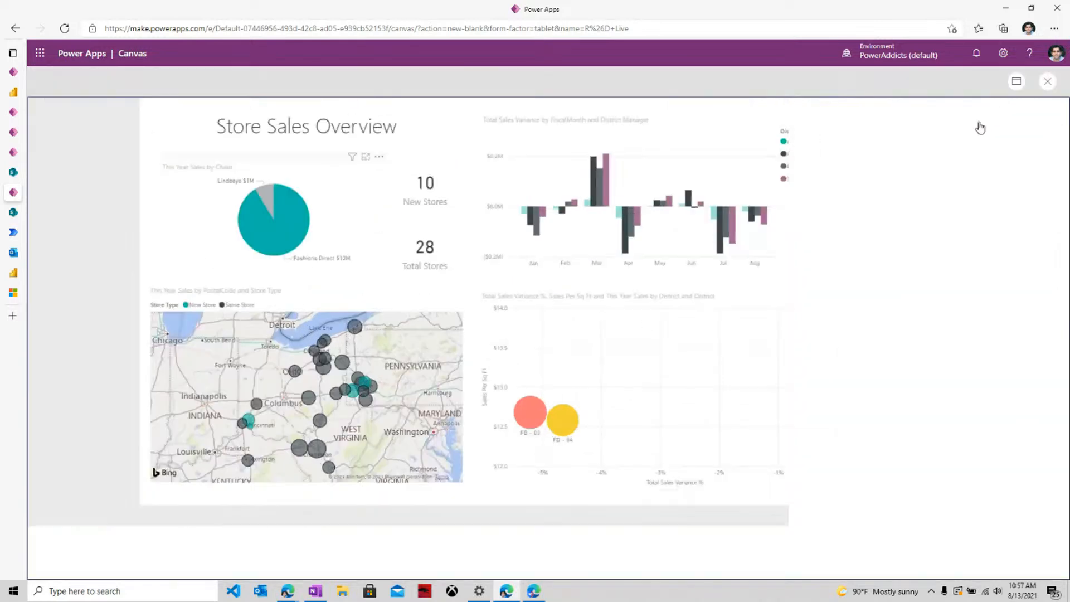
click(1032, 7)
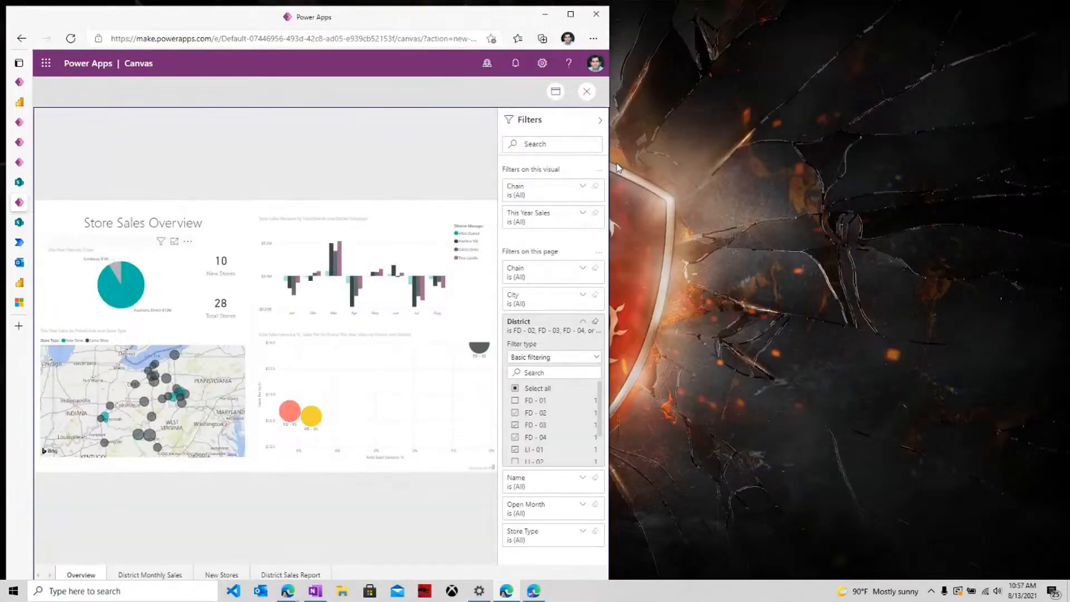
drag(612, 151, 722, 187)
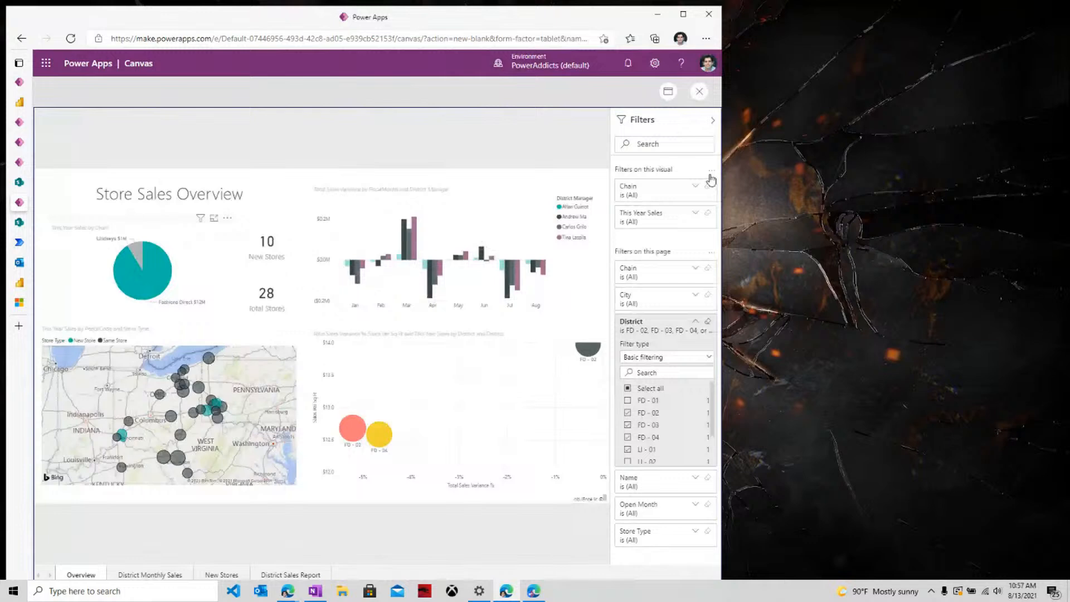
click(684, 14)
click(1047, 82)
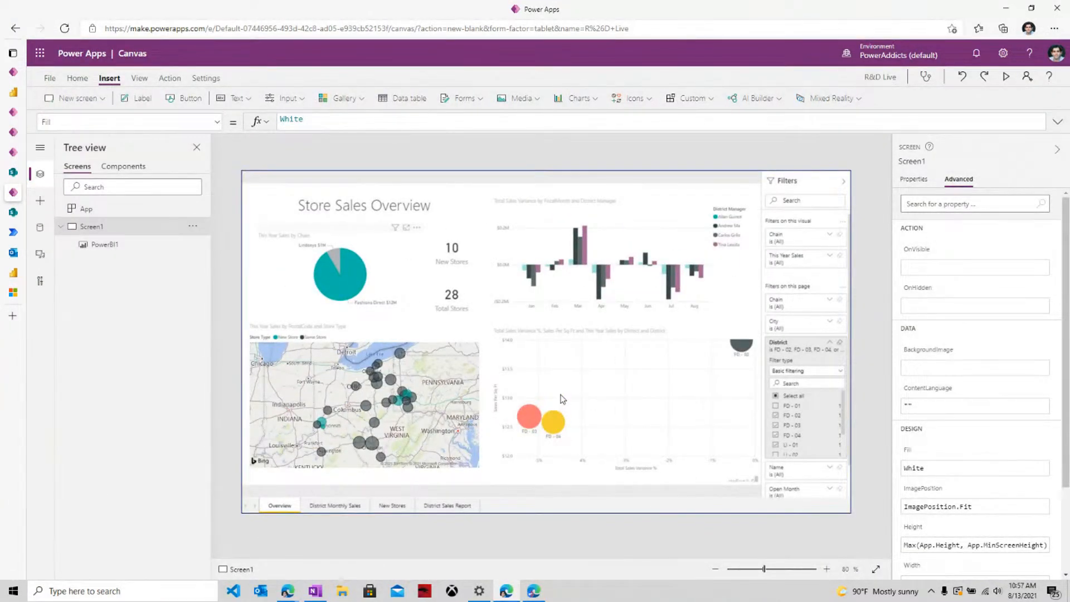
Step: Switch to OneNote and find the COVID-19 App section of the PP Integration page
click(315, 591)
scroll(446, 385, down, 1)
scroll(446, 387, down, 3)
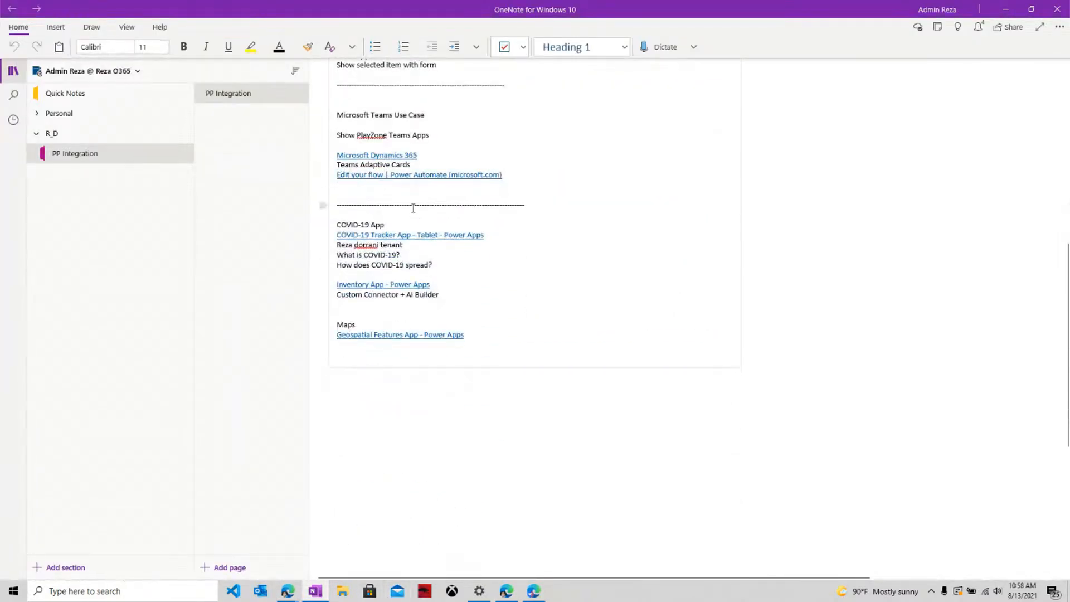
right_click(467, 240)
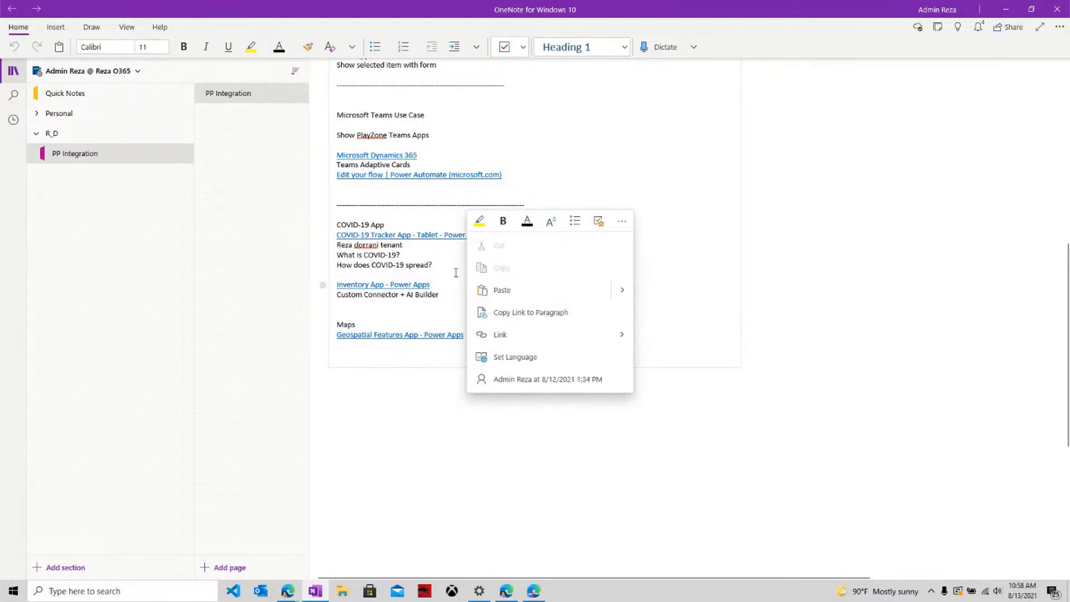
click(440, 253)
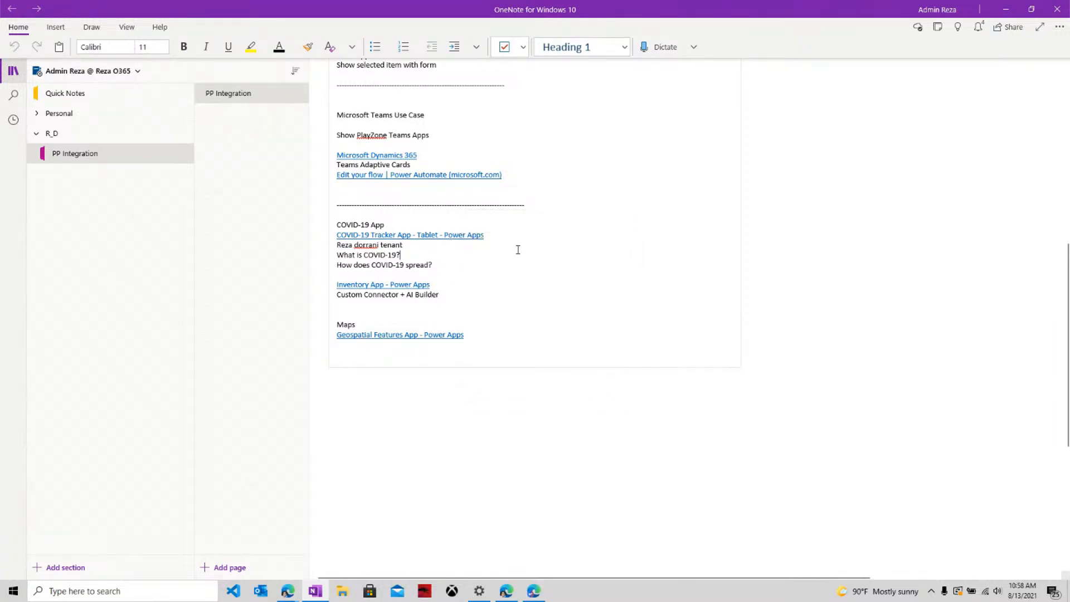
Step: Open an Edge window with the Texas profile, launch the COVID-19 Tracker App link from the OneNote page, and close the empty tab
click(530, 590)
click(1029, 31)
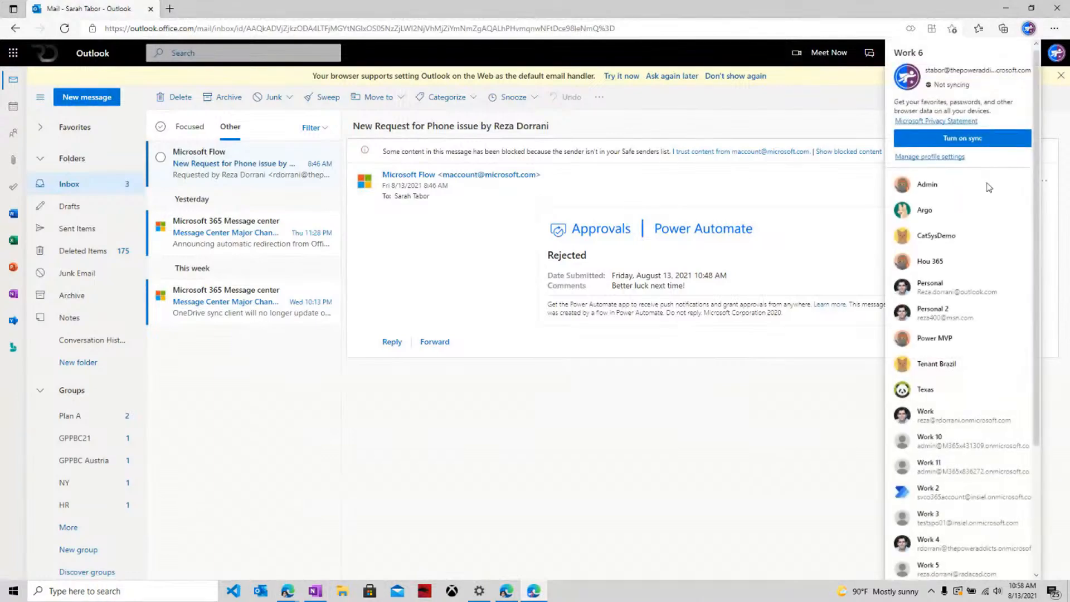
click(961, 388)
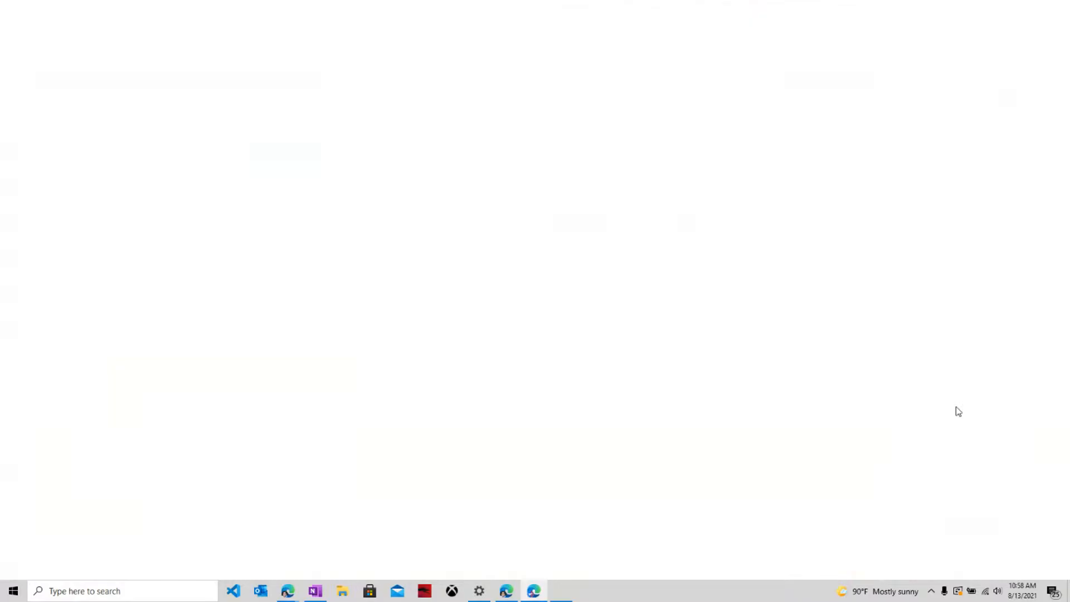
click(314, 592)
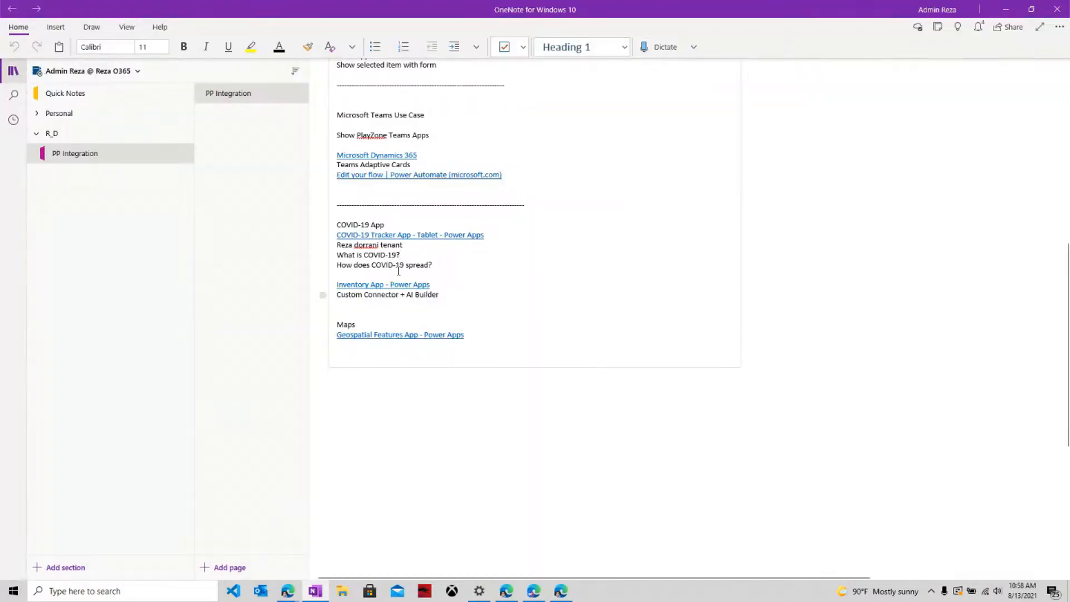
click(419, 234)
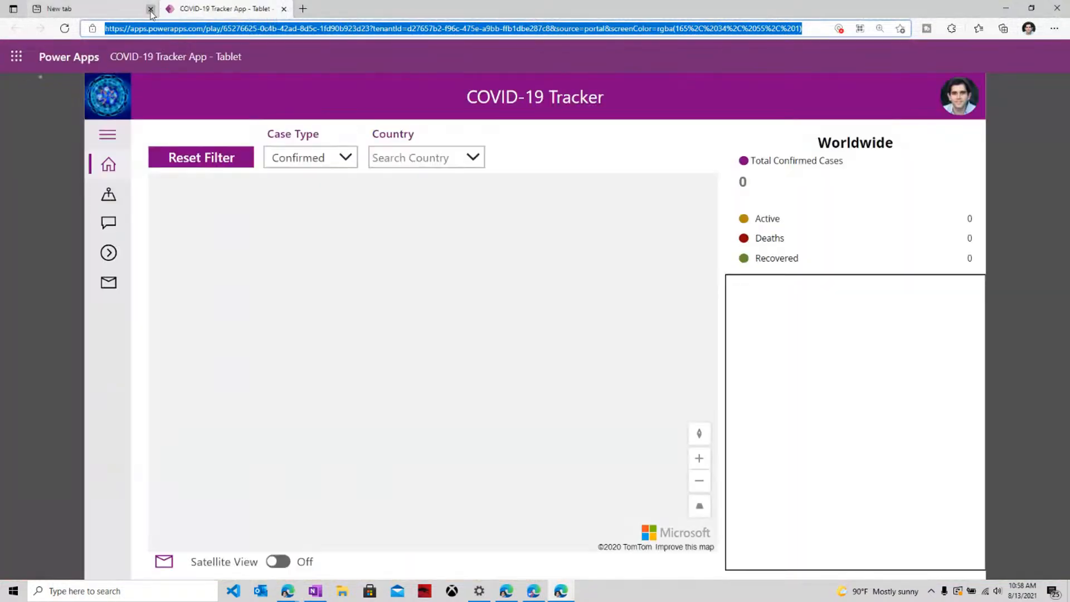
click(150, 9)
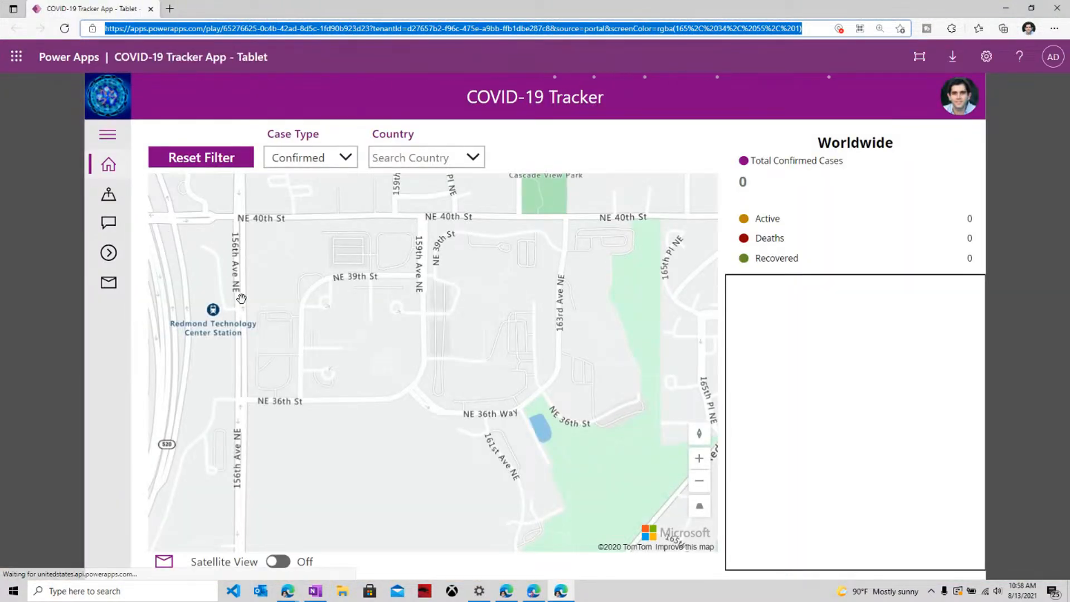
Step: Examine the COVID-19 Tracker's home screen, zooming the map out to the wider region and browsing the confirmed cases by country
scroll(242, 298, down, 2)
scroll(214, 276, down, 2)
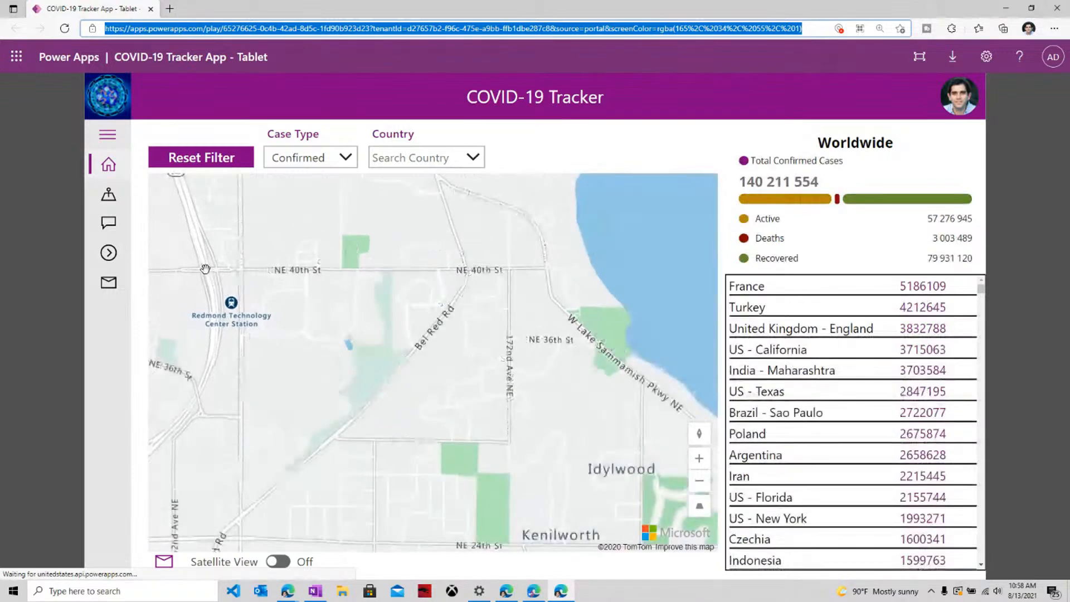
scroll(203, 268, down, 1)
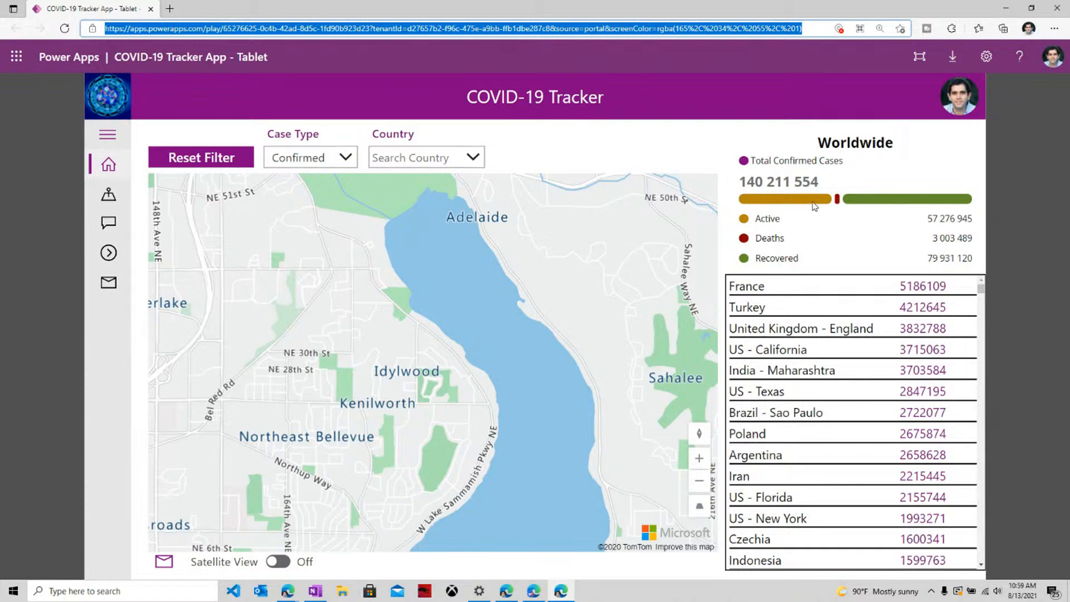
scroll(789, 363, down, 3)
scroll(310, 316, down, 3)
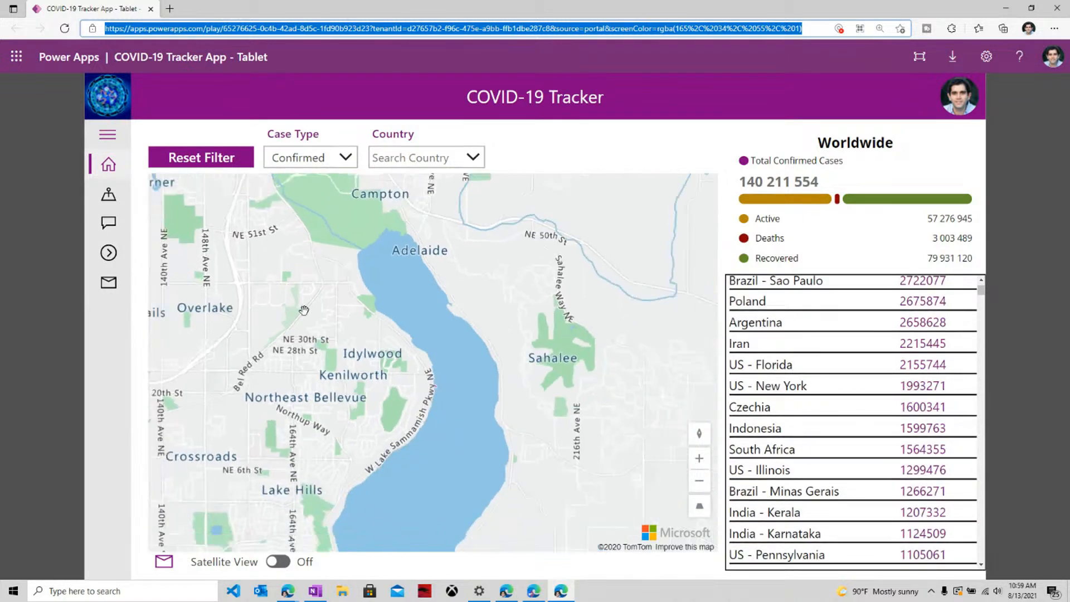
scroll(338, 298, down, 2)
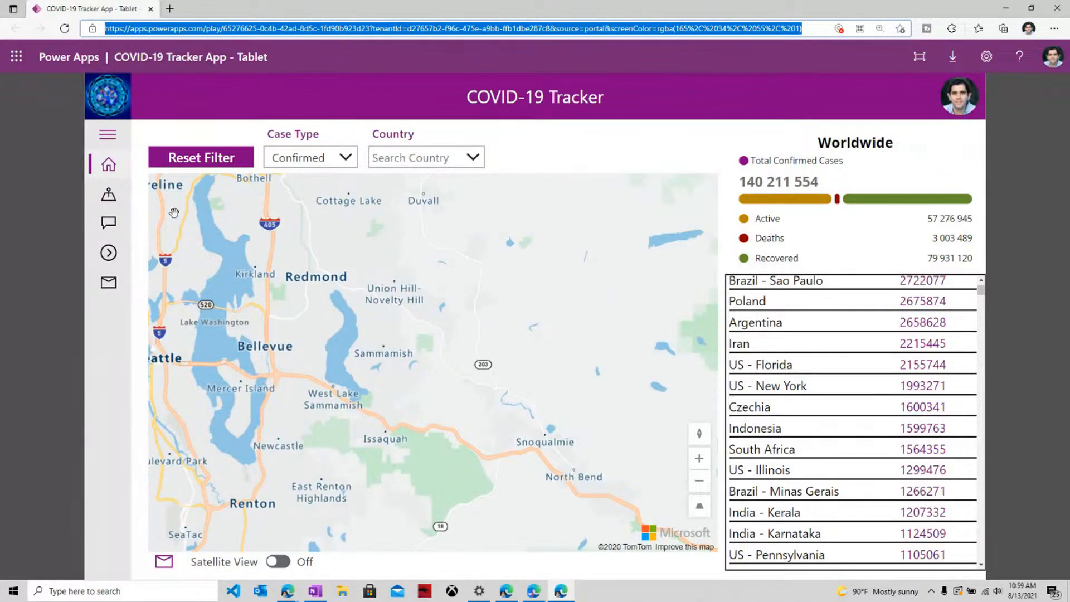
Step: Open the app's Chat Bot screen and send the message "Hello" to the COVID-19 Bot
click(109, 225)
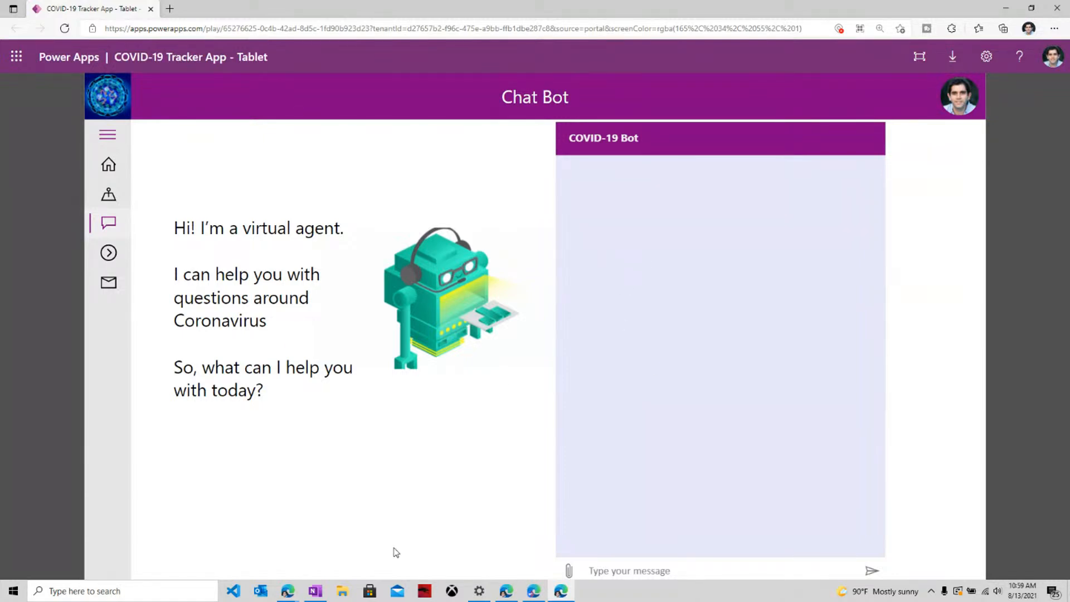
click(679, 573)
text(Hello)
key(Return)
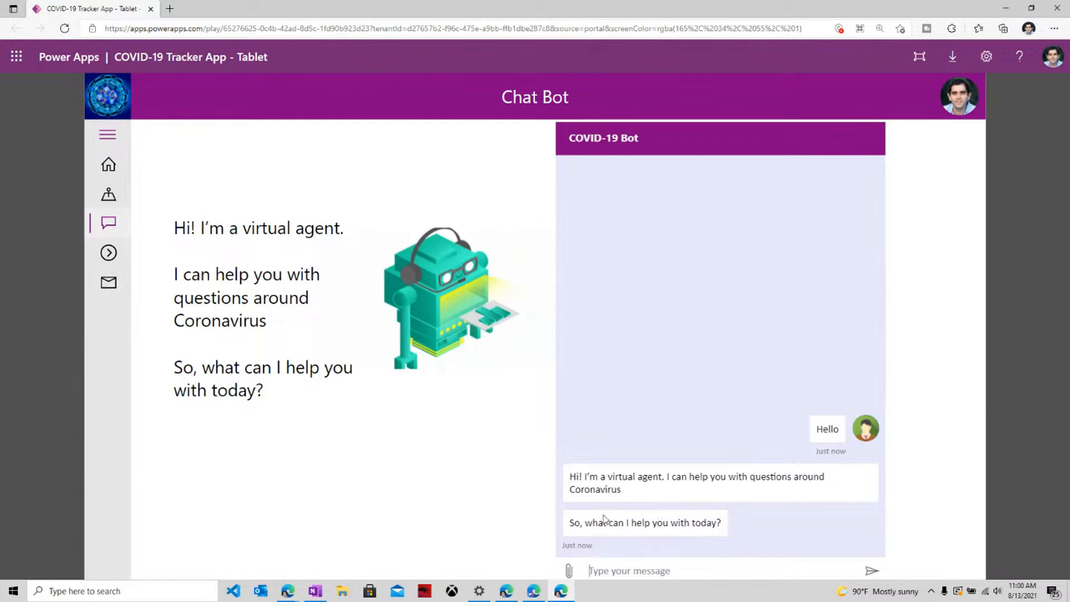
Step: Copy the question "What is COVID-19?" from the OneNote page and send it to the COVID-19 Bot
click(316, 590)
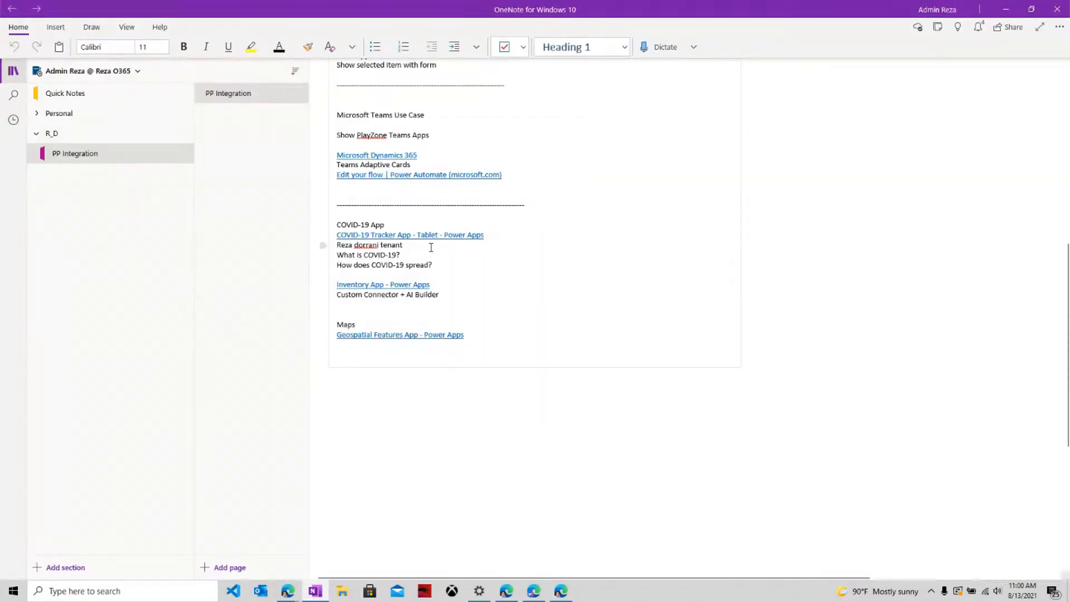
drag(419, 248, 339, 257)
key(ctrl+c)
click(407, 258)
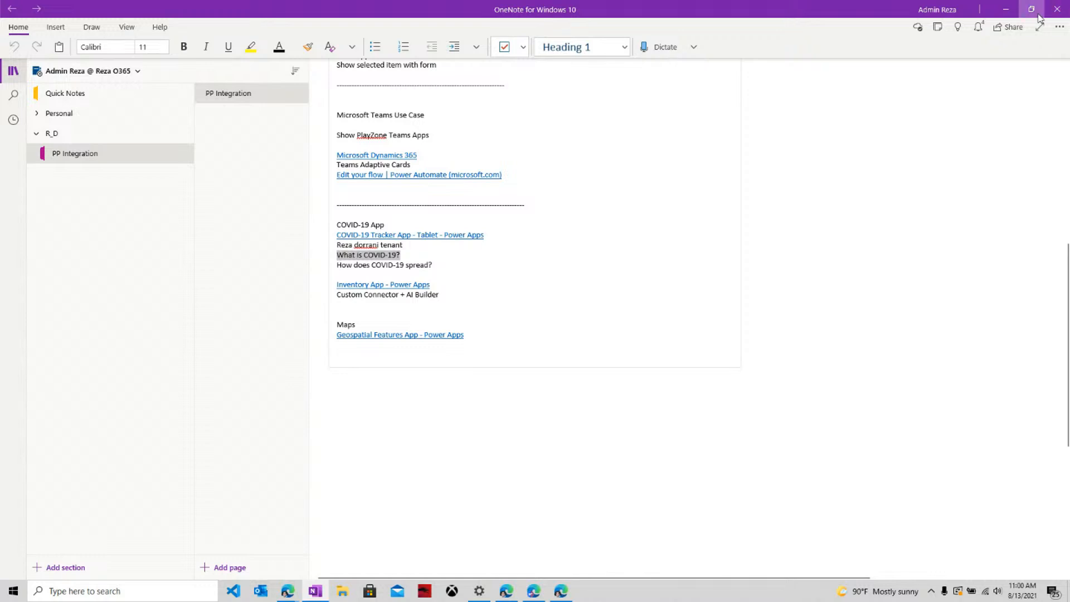
click(1008, 8)
click(642, 567)
key(ctrl+v)
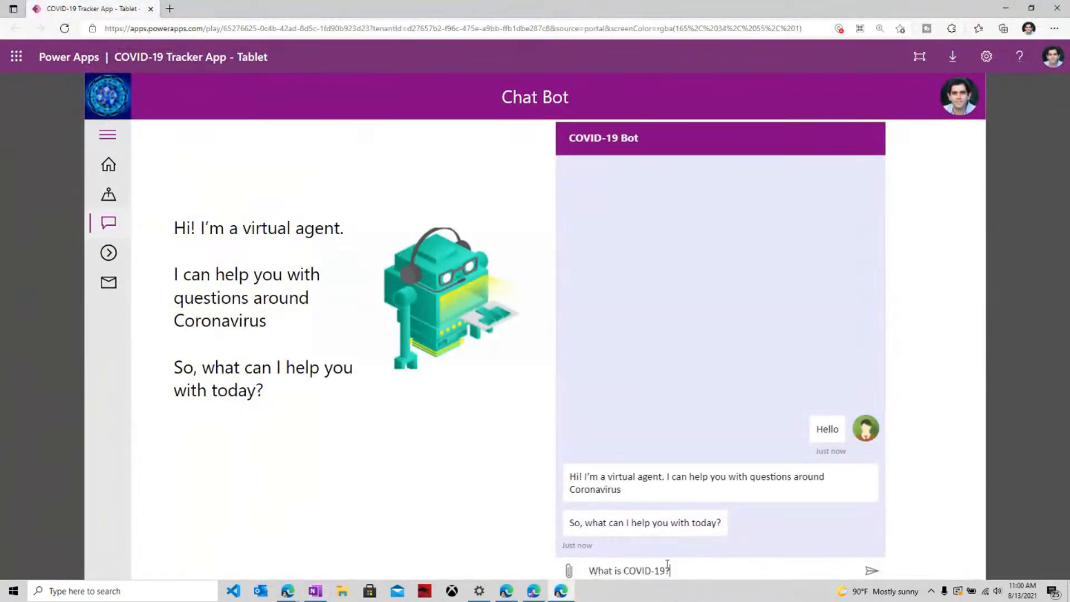
click(871, 570)
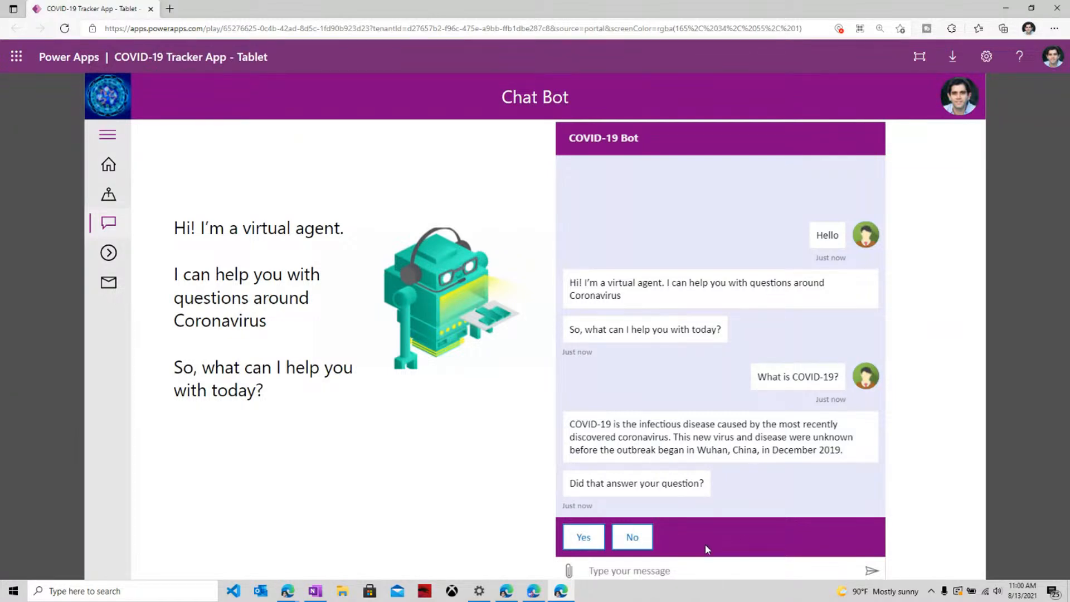
Step: Copy "How does COVID-19 spread?" from the OneNote page, send it to the COVID-19 Bot, and review the reply
click(315, 591)
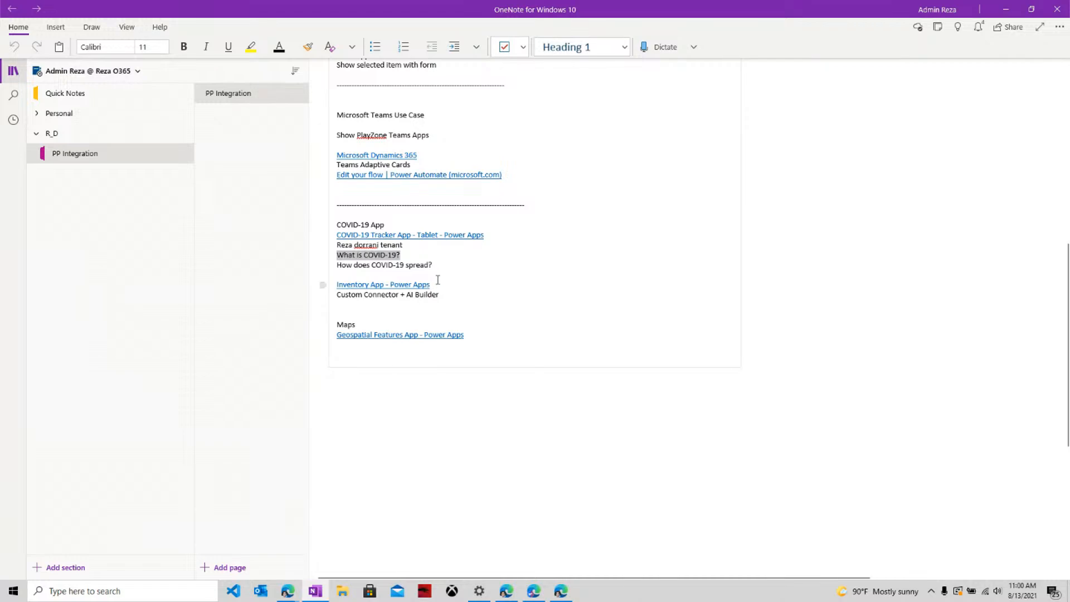
click(324, 265)
key(ctrl+c)
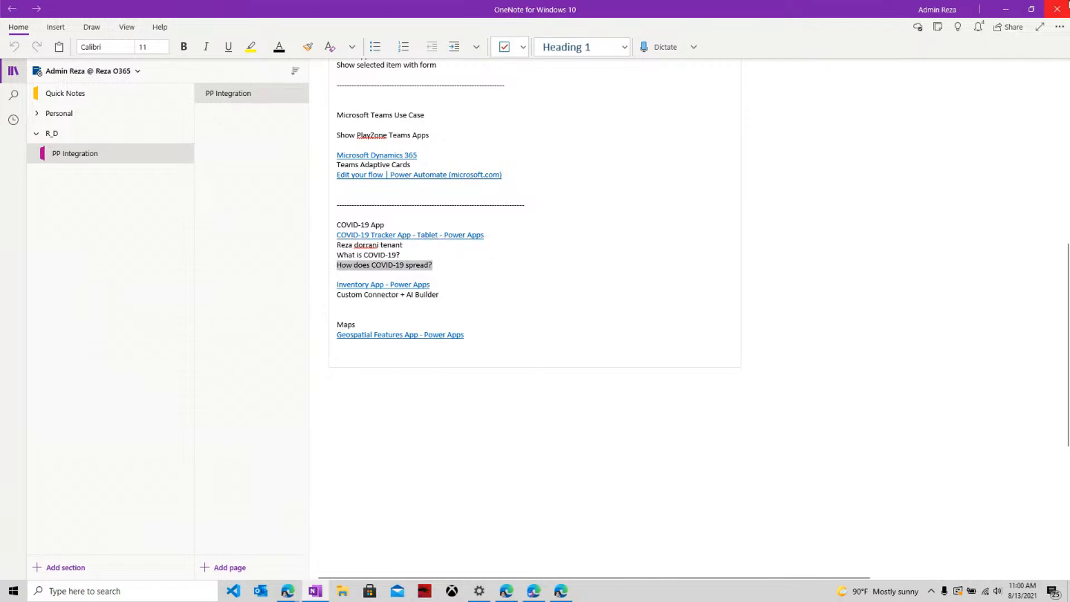
click(1006, 10)
click(772, 565)
key(ctrl+v)
key(Return)
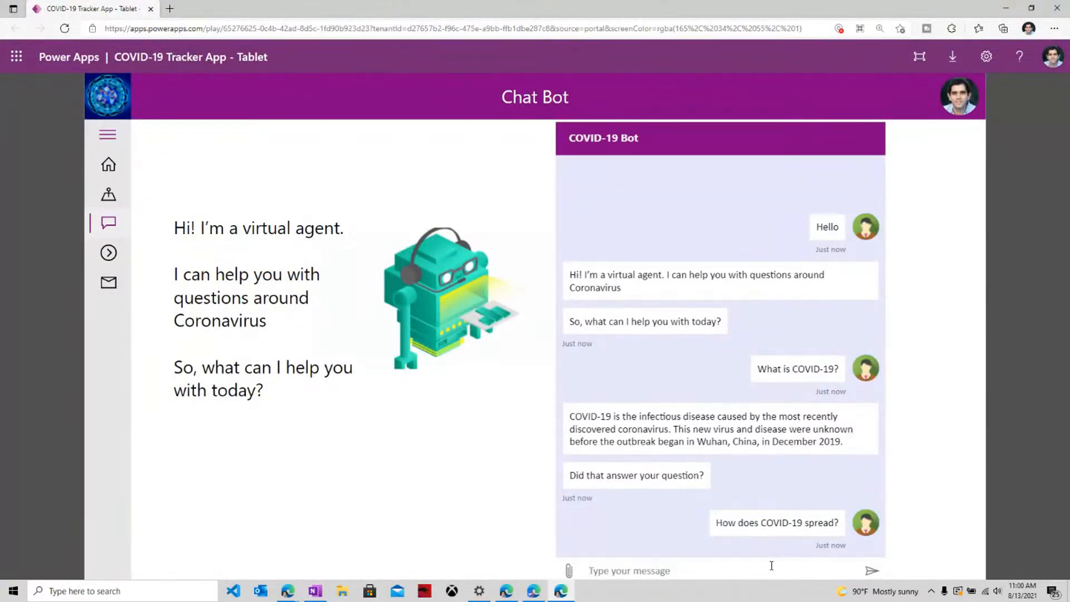
scroll(749, 381, up, 4)
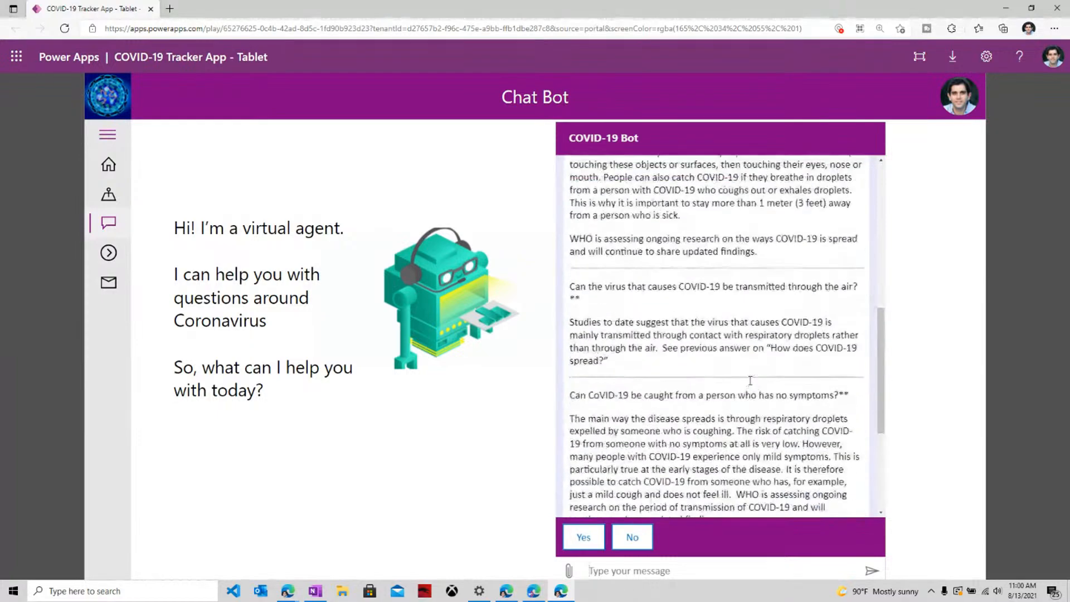
Step: Tell the COVID-19 Bot the spread question was answered, rate the experience Excellent, and end the chat with "No, thanks"
scroll(750, 385, down, 4)
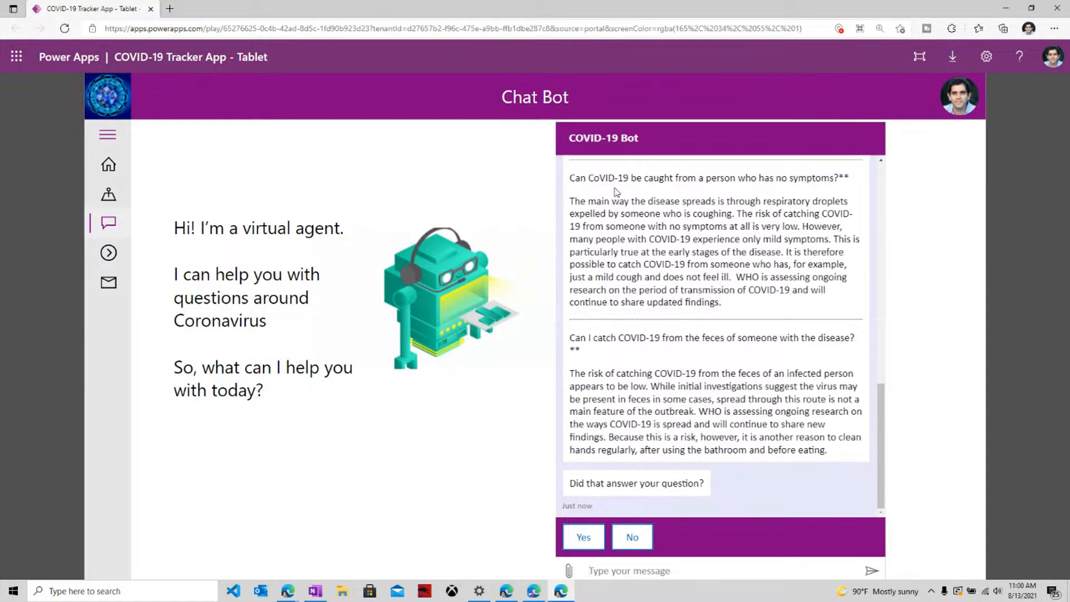
scroll(755, 278, up, 10)
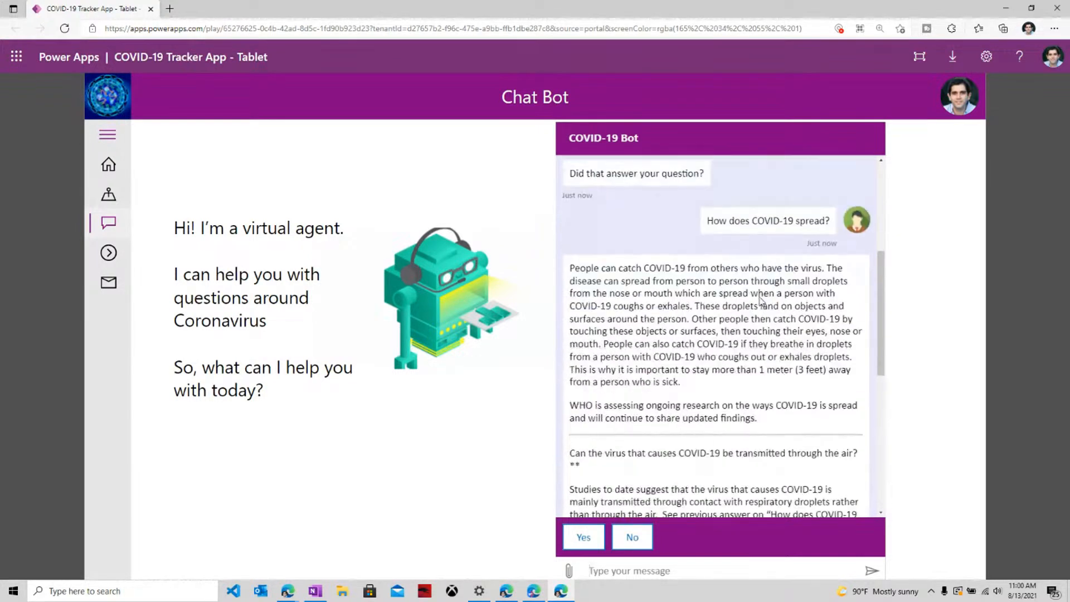
scroll(761, 298, down, 5)
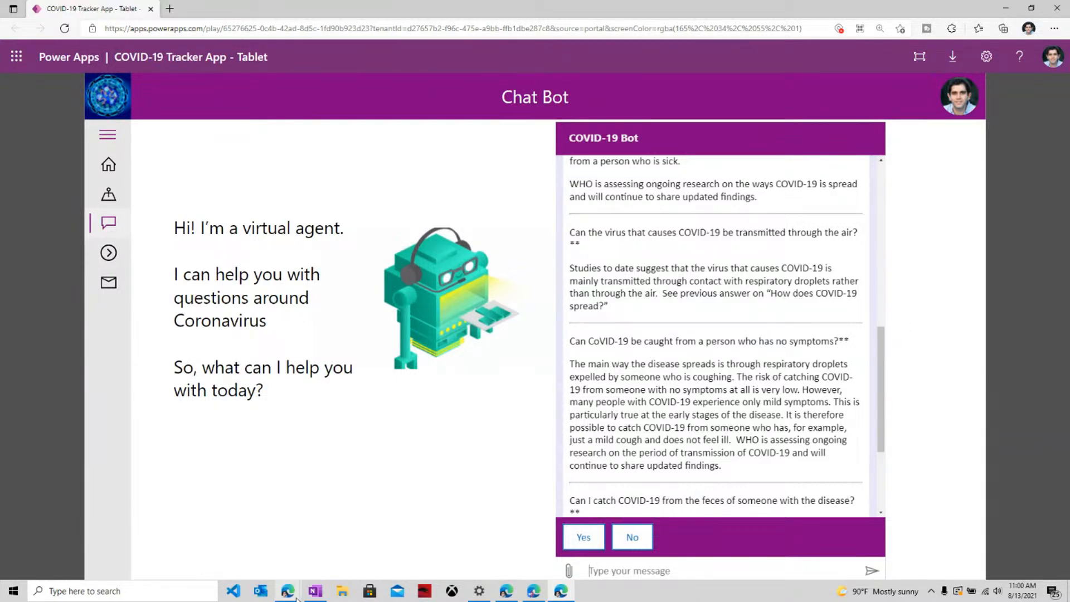
mouse_move(289, 592)
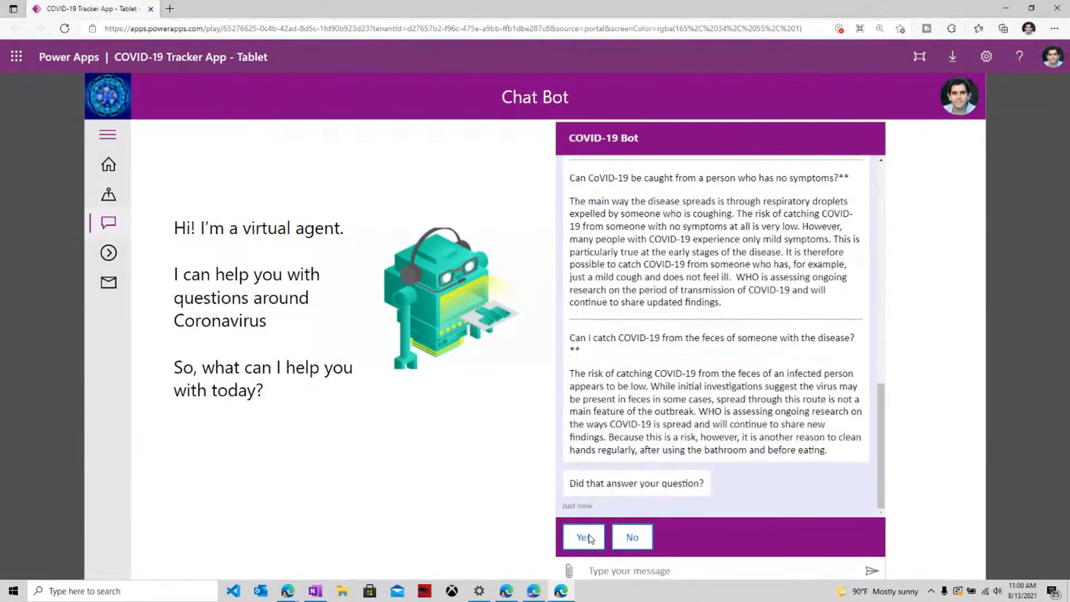
click(584, 538)
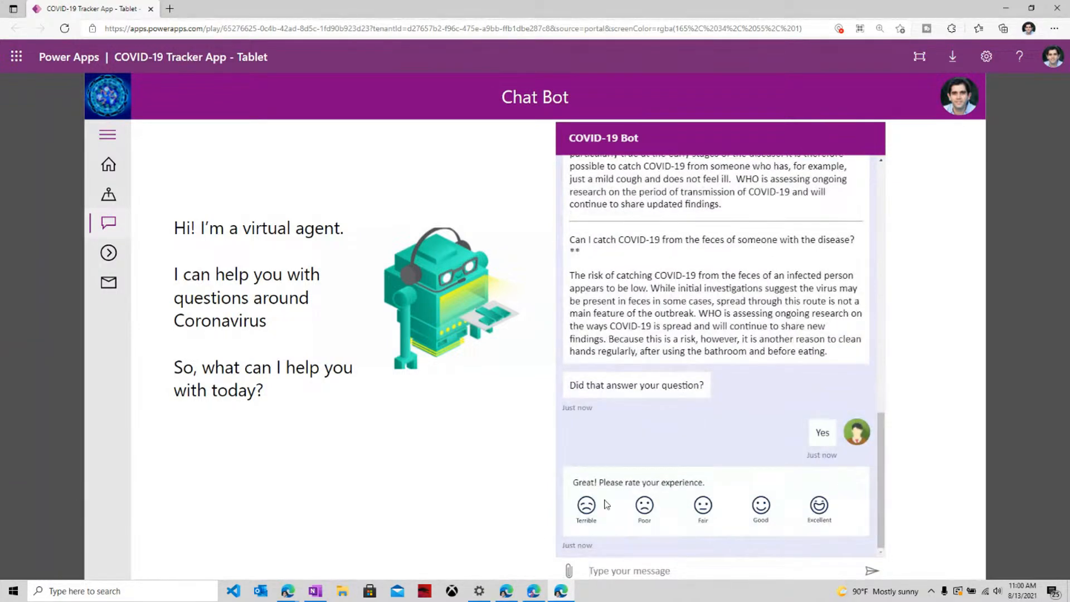
click(817, 512)
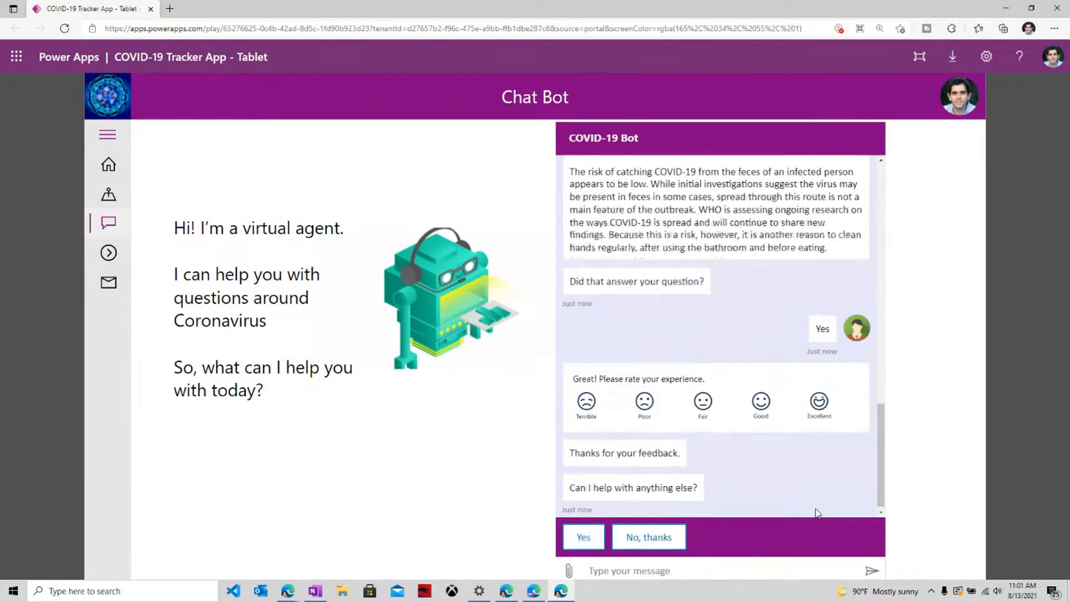
click(649, 537)
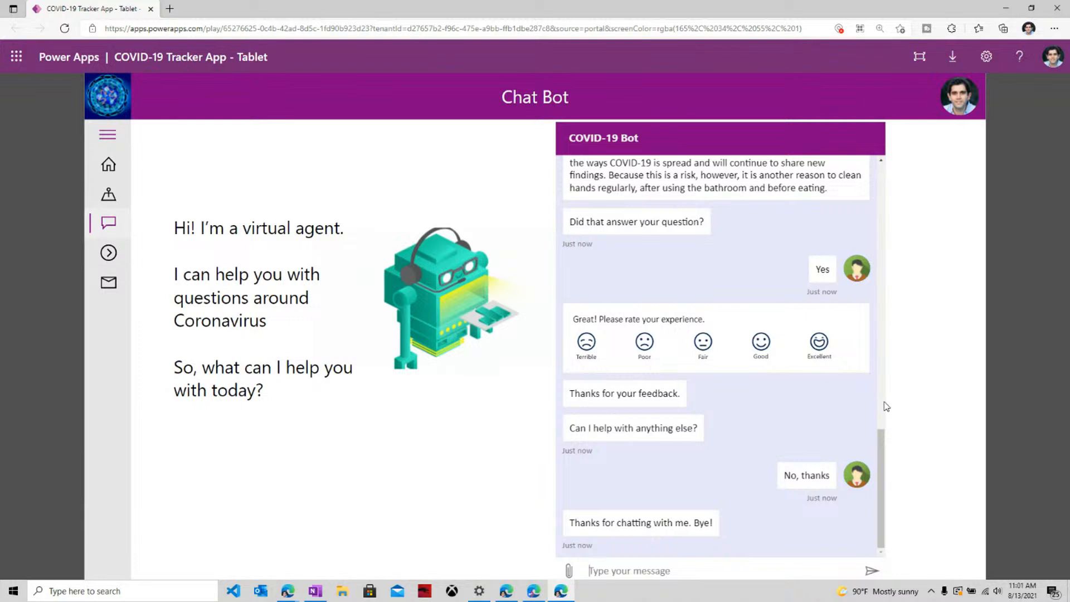
Step: Switch from the COVID-19 Tracker app to the browser window with the StreamYard broadcast studio
click(277, 579)
click(233, 542)
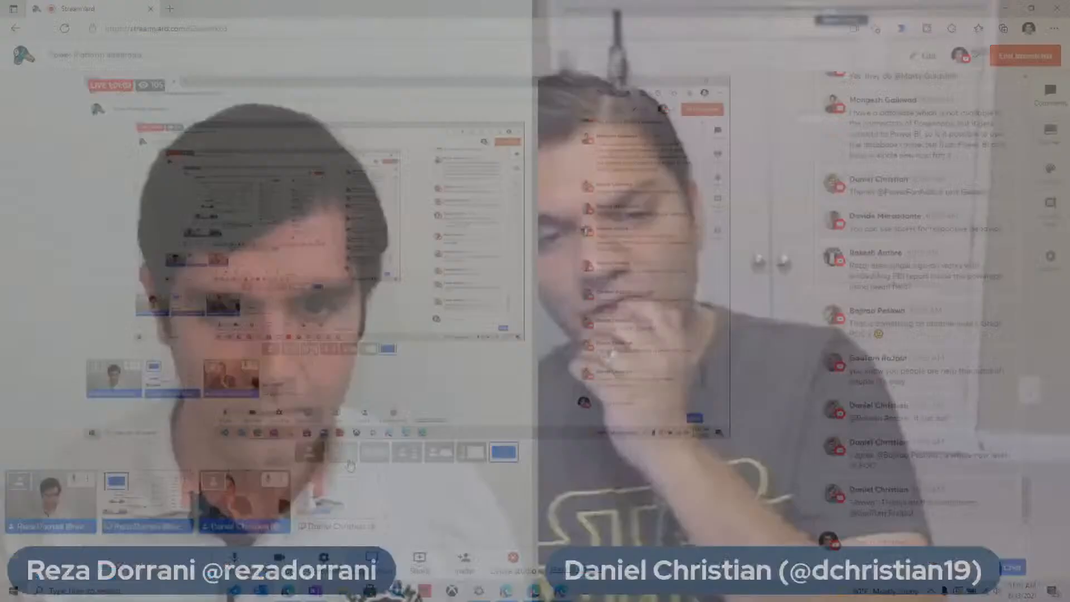